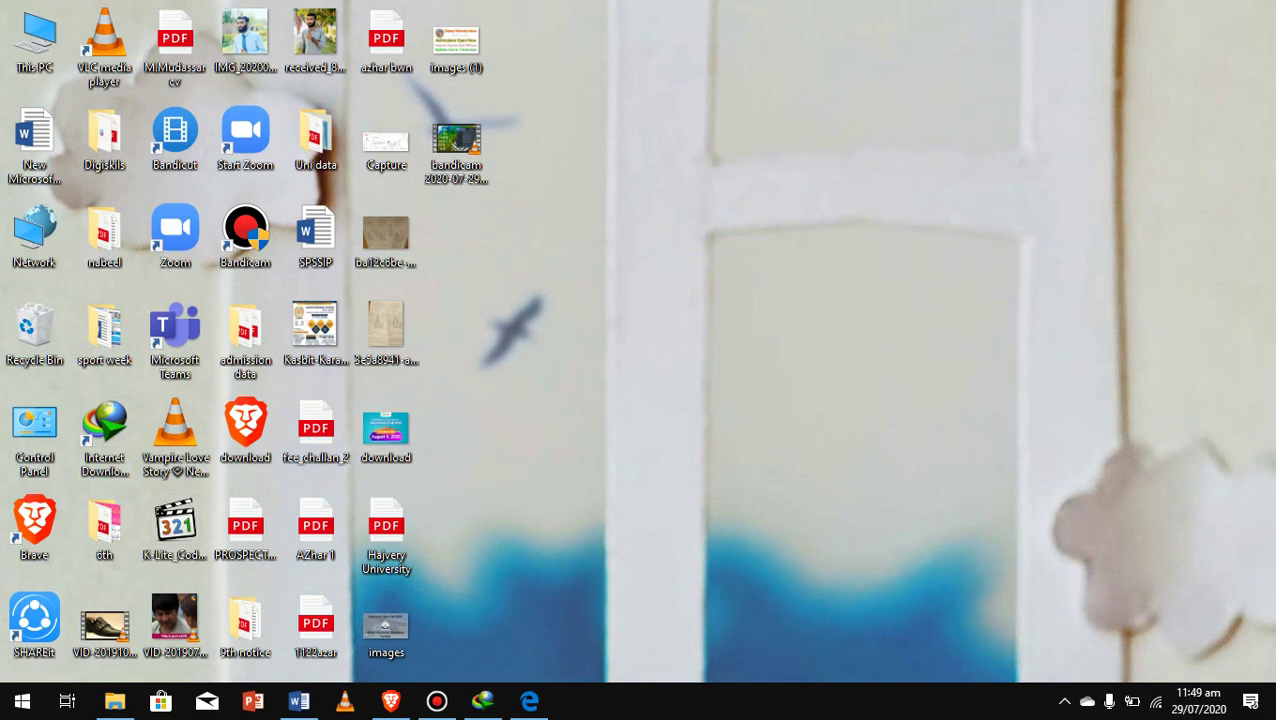
# Search 'ucp' in a new Brave tab, open UCP's online admission site and its new-candidate registration page
pyautogui.click(390, 701)
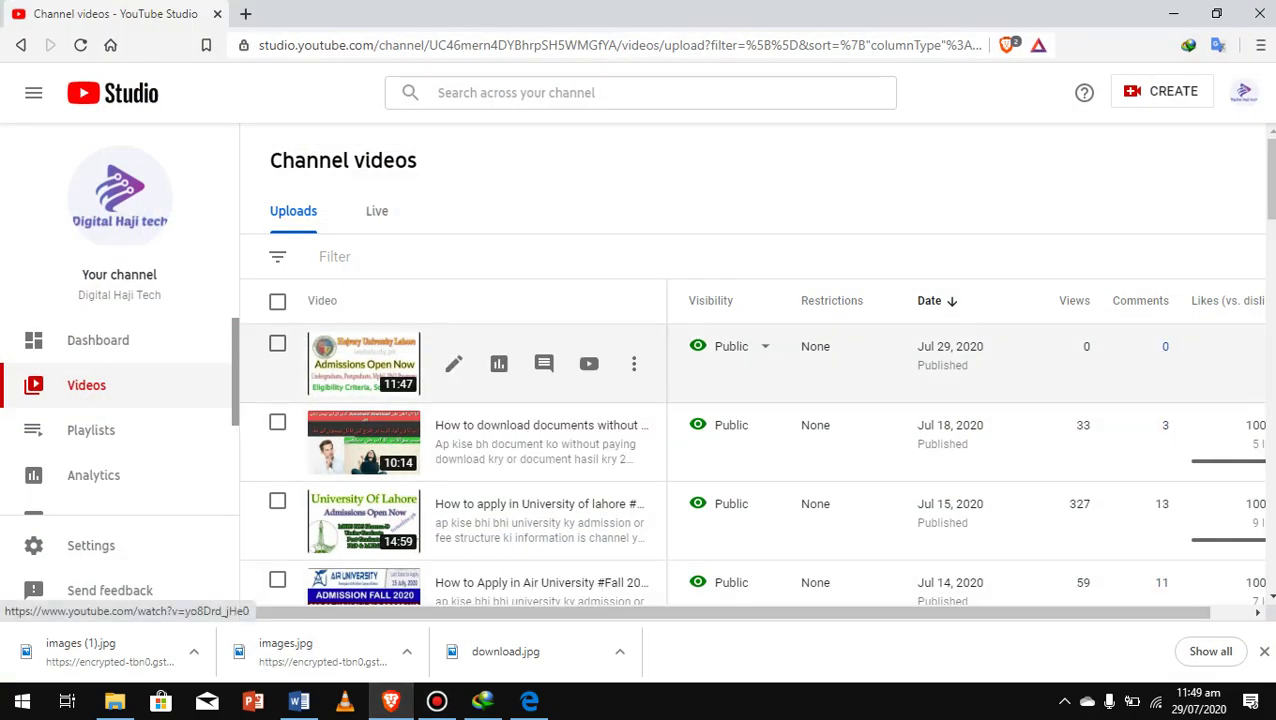
pyautogui.hotkey('ctrl', 't')
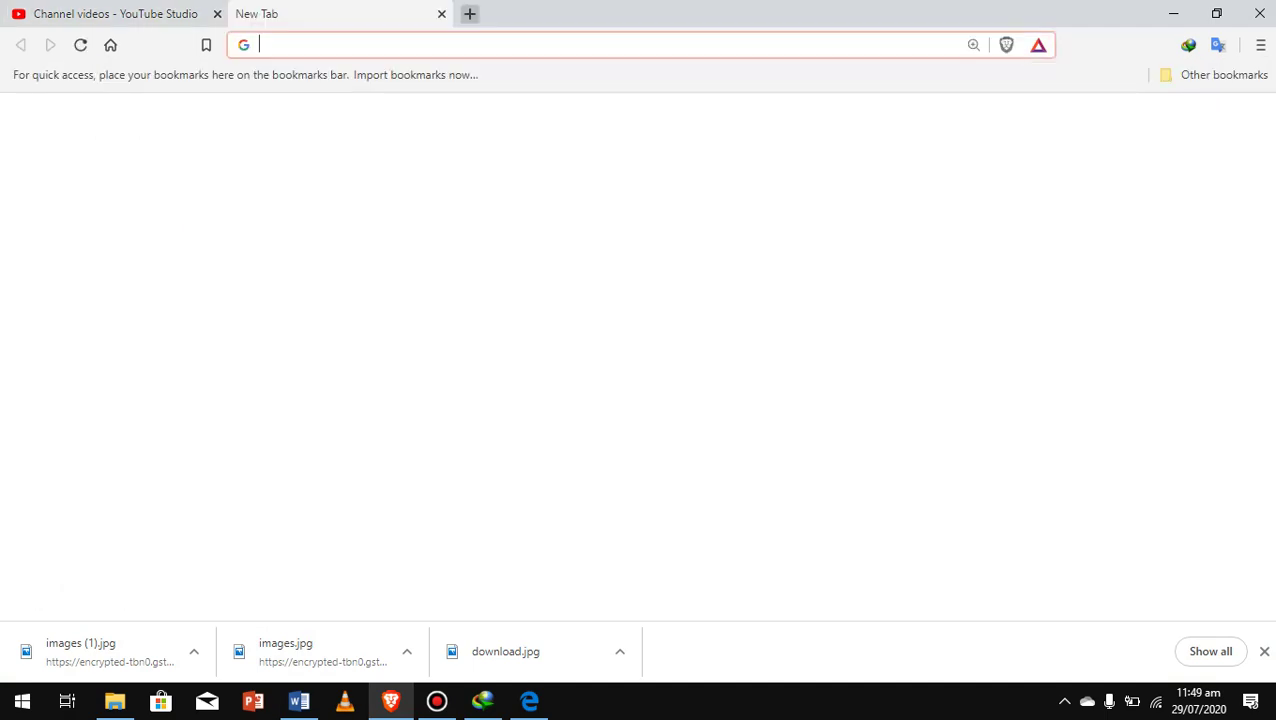
pyautogui.write('ucp')
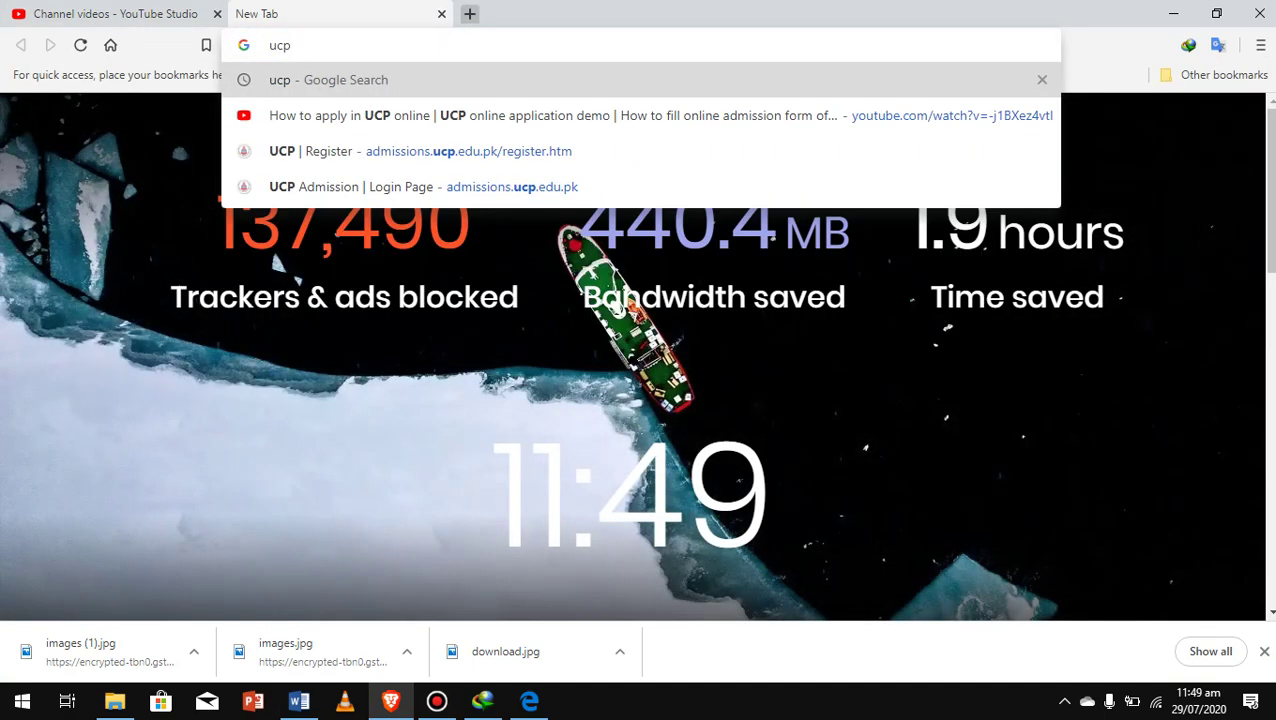
pyautogui.press('Return')
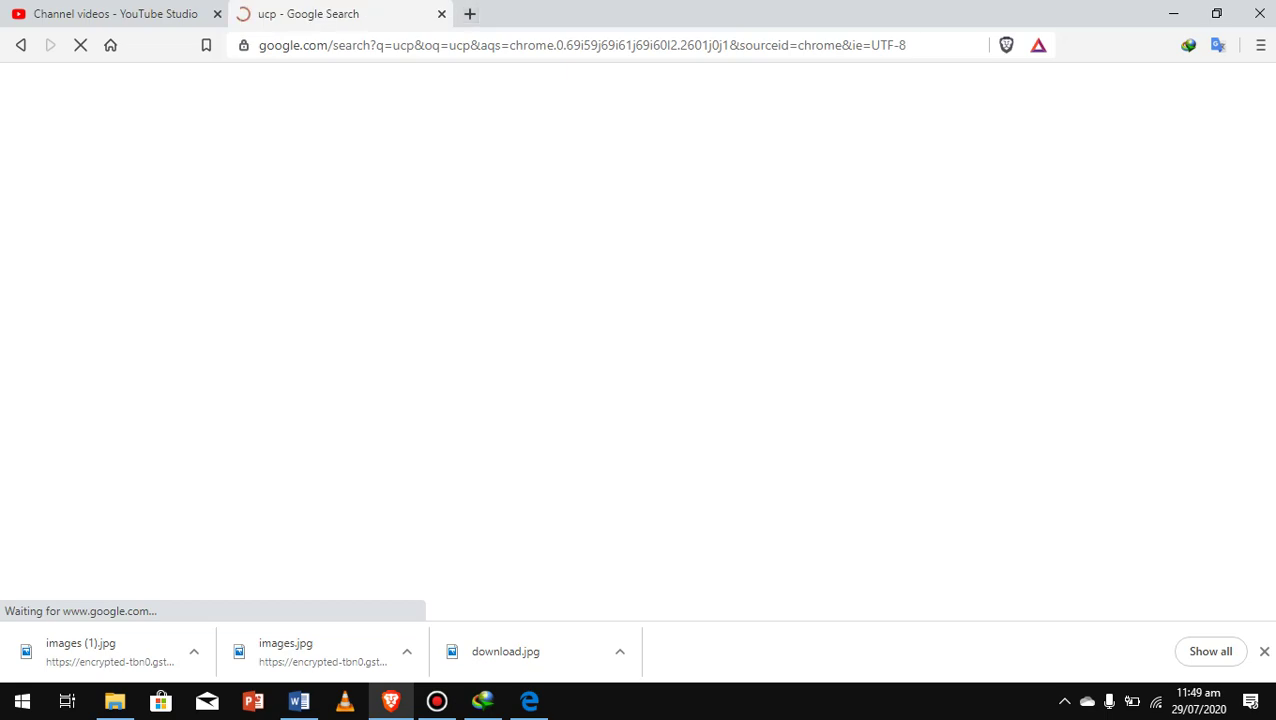
pyautogui.click(248, 384)
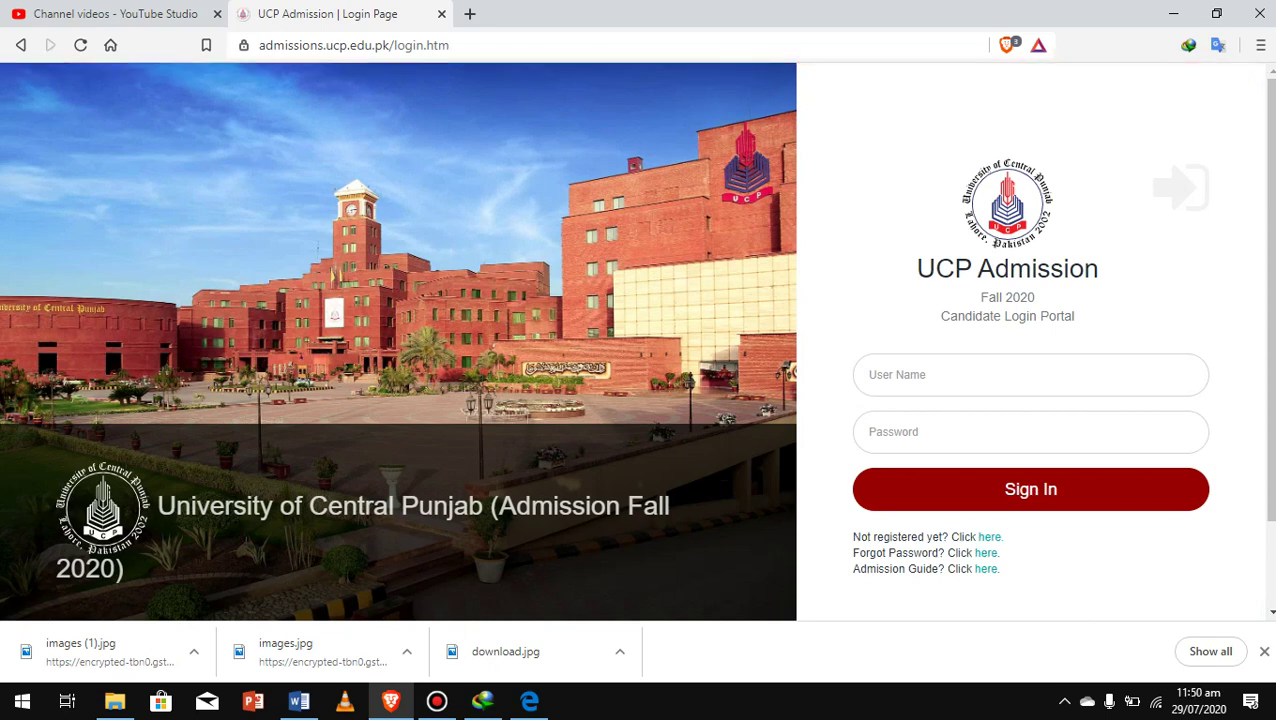
pyautogui.scroll(-1, 1060, 325)
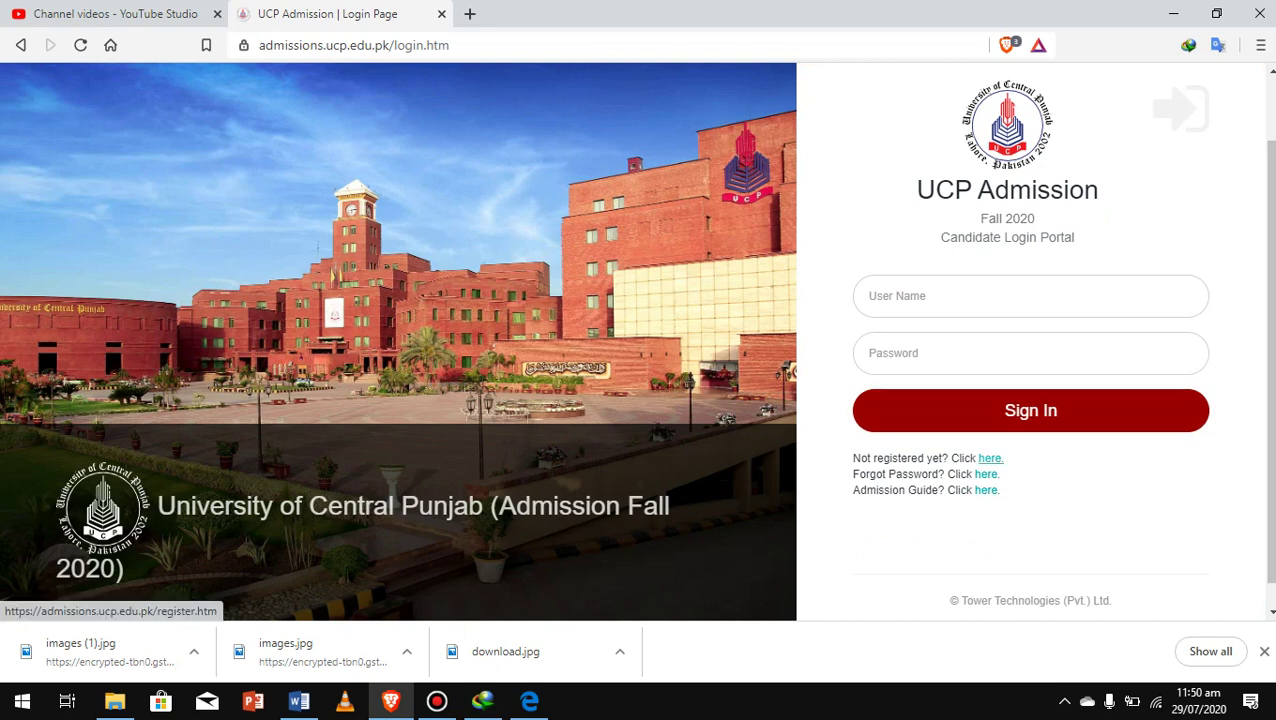
pyautogui.click(990, 458)
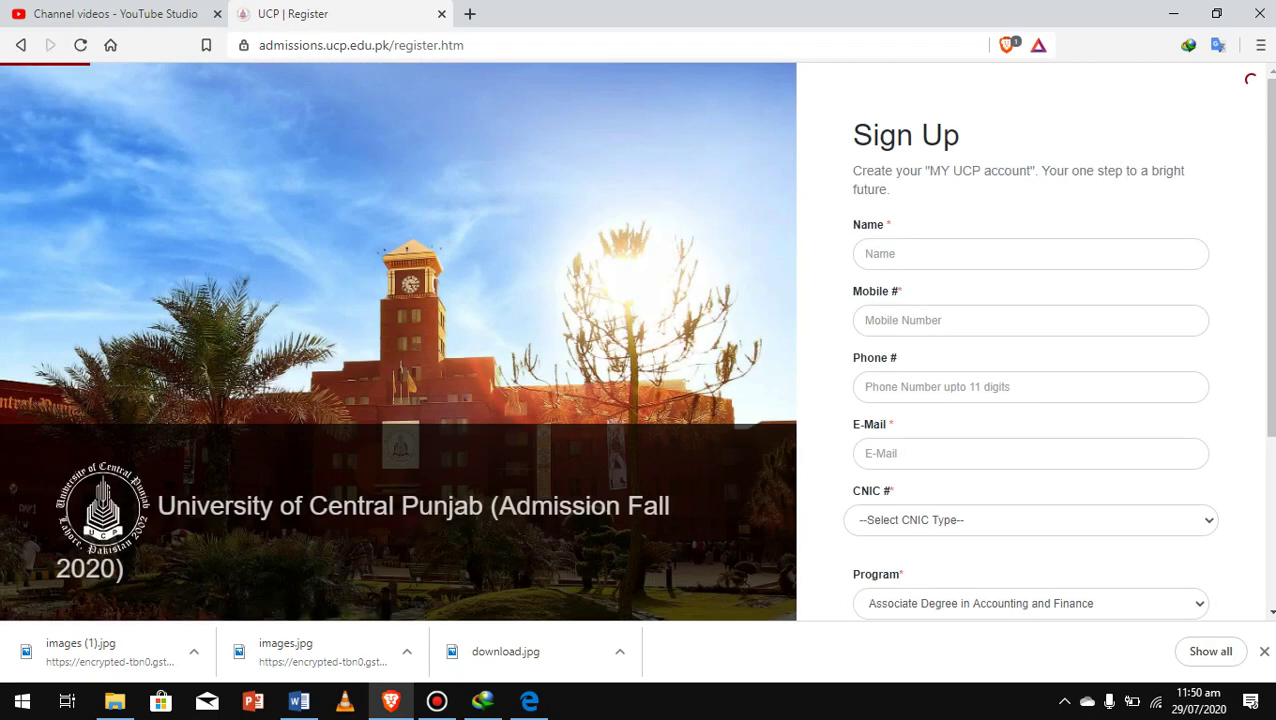
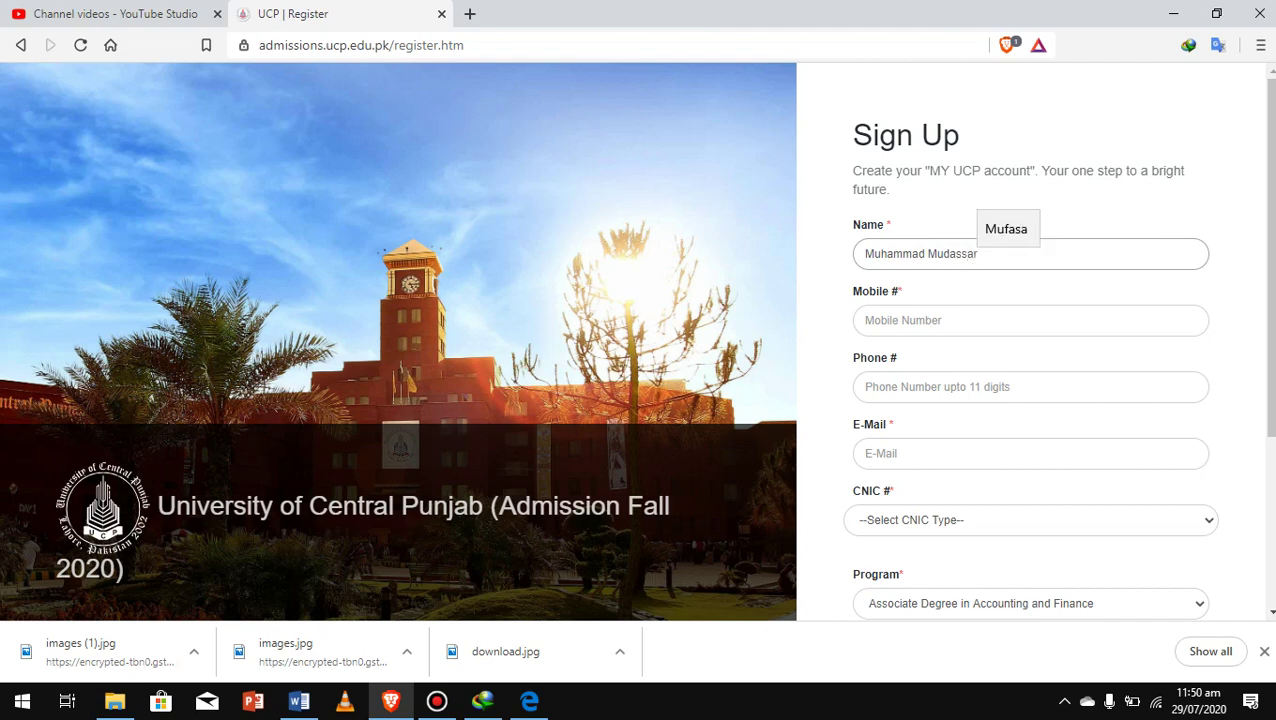
# Enter the applicant's full name, fixing a typo, and the mobile number
pyautogui.click(1030, 320)
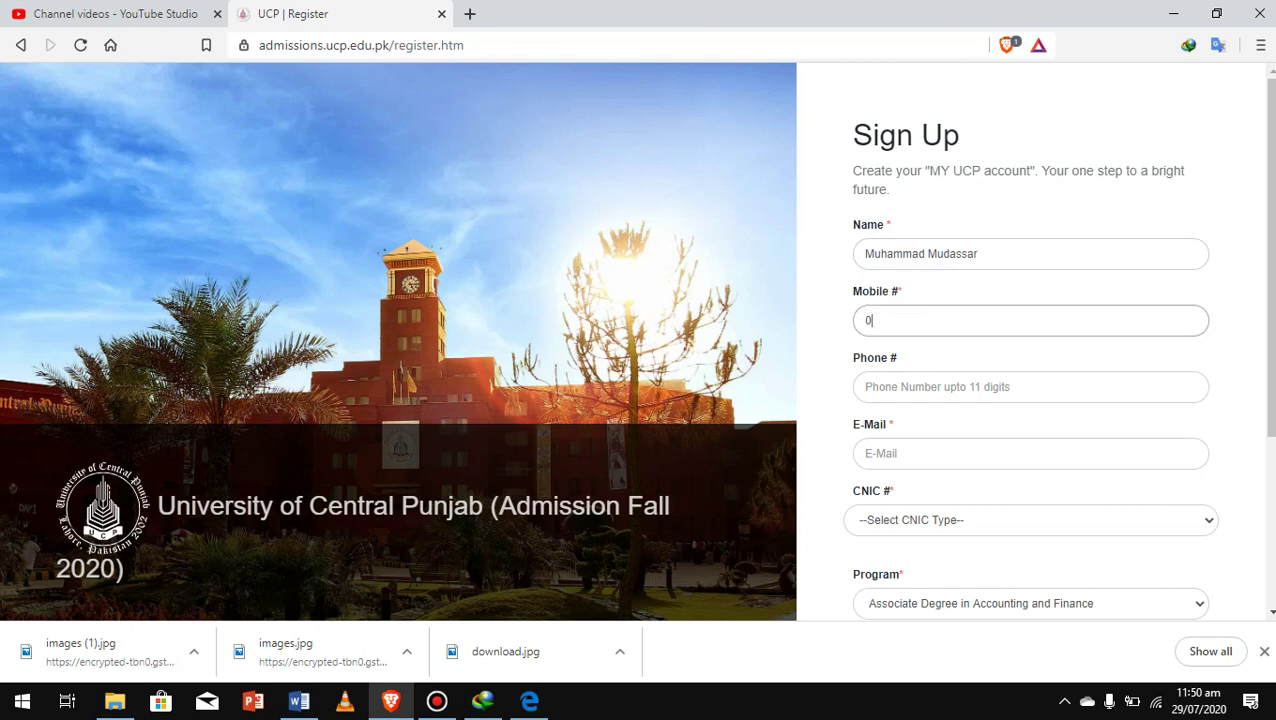
# Fill in the phone number and the applicant's e-mail address on the Sign Up form
pyautogui.click(1030, 387)
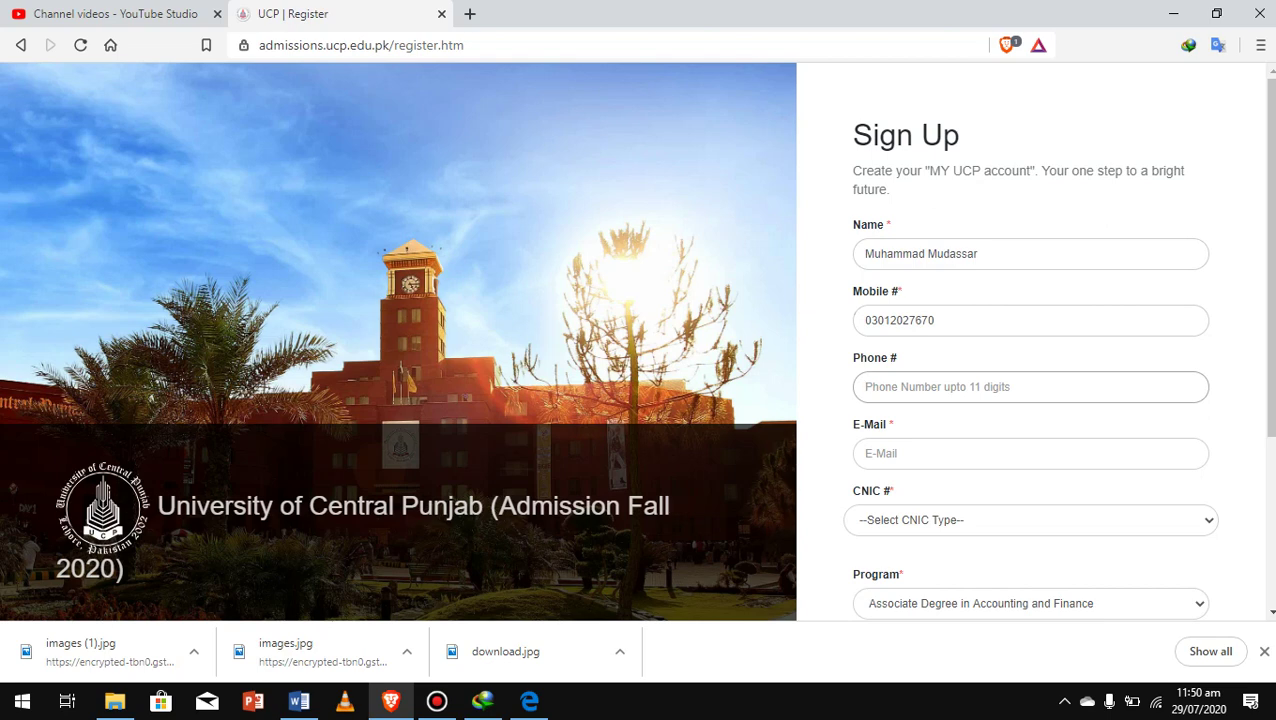
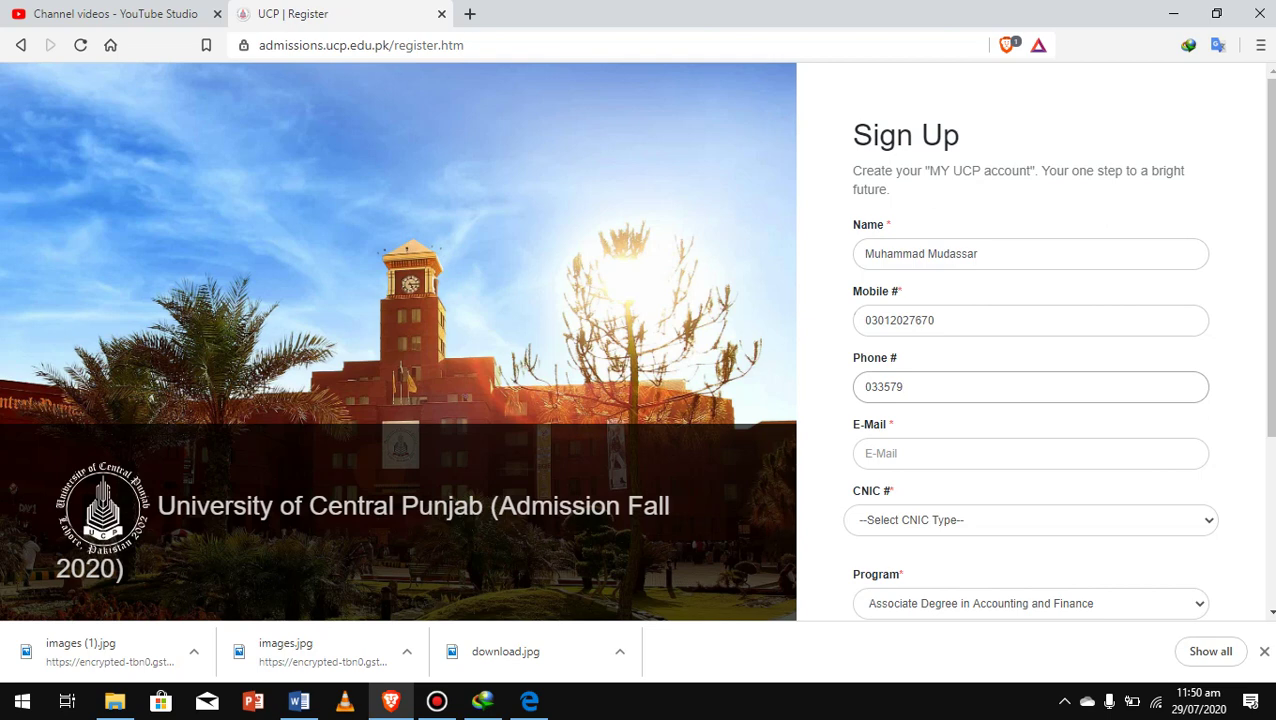
pyautogui.click(1030, 453)
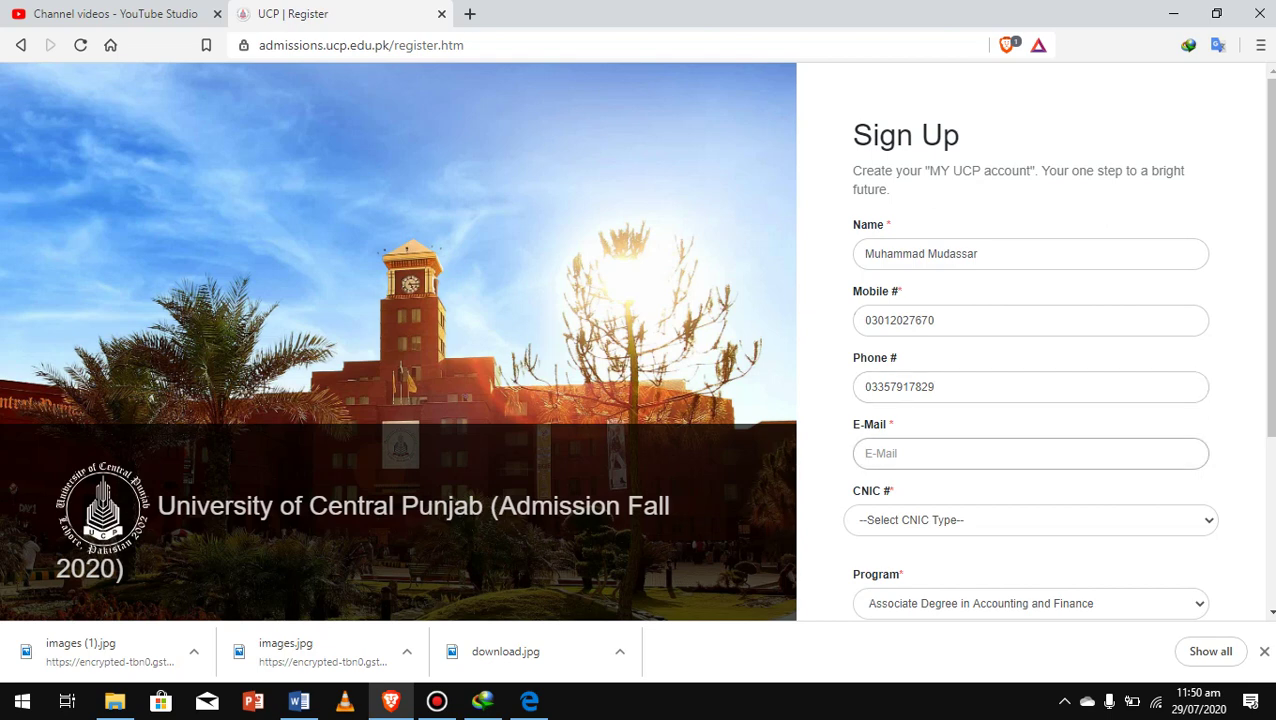
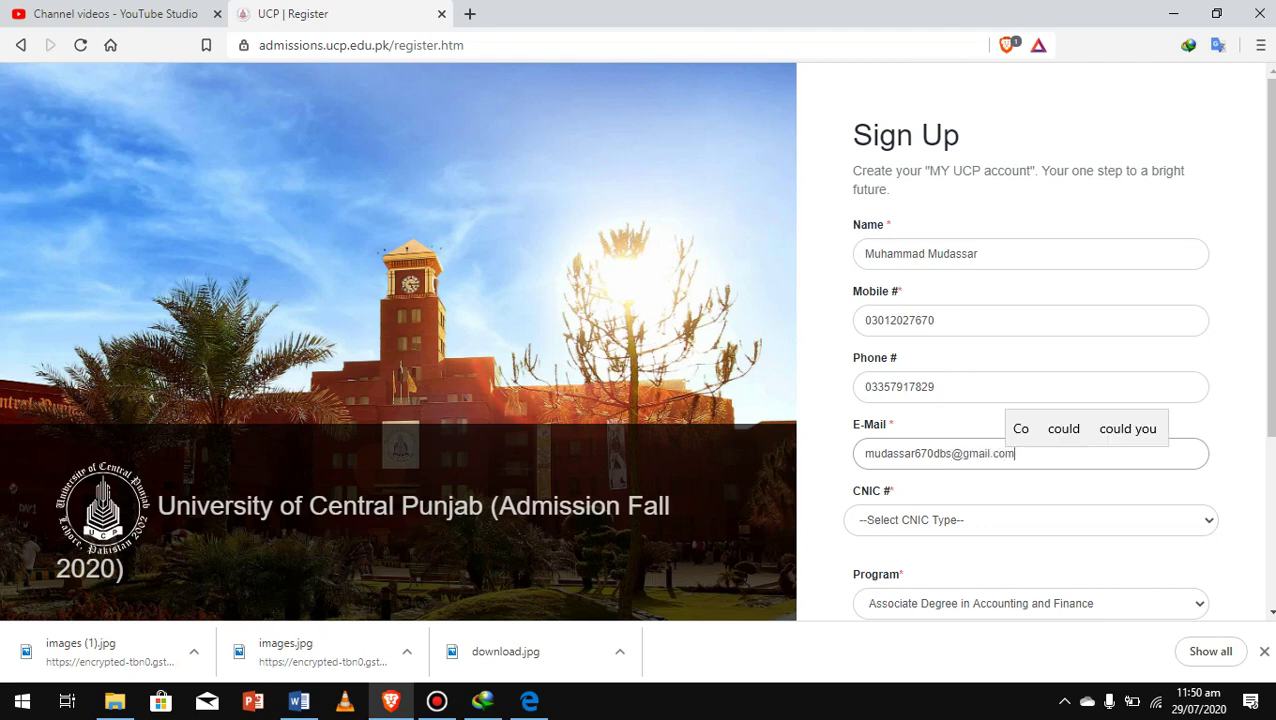
pyautogui.press('Tab')
pyautogui.hotkey('alt', 'Down')
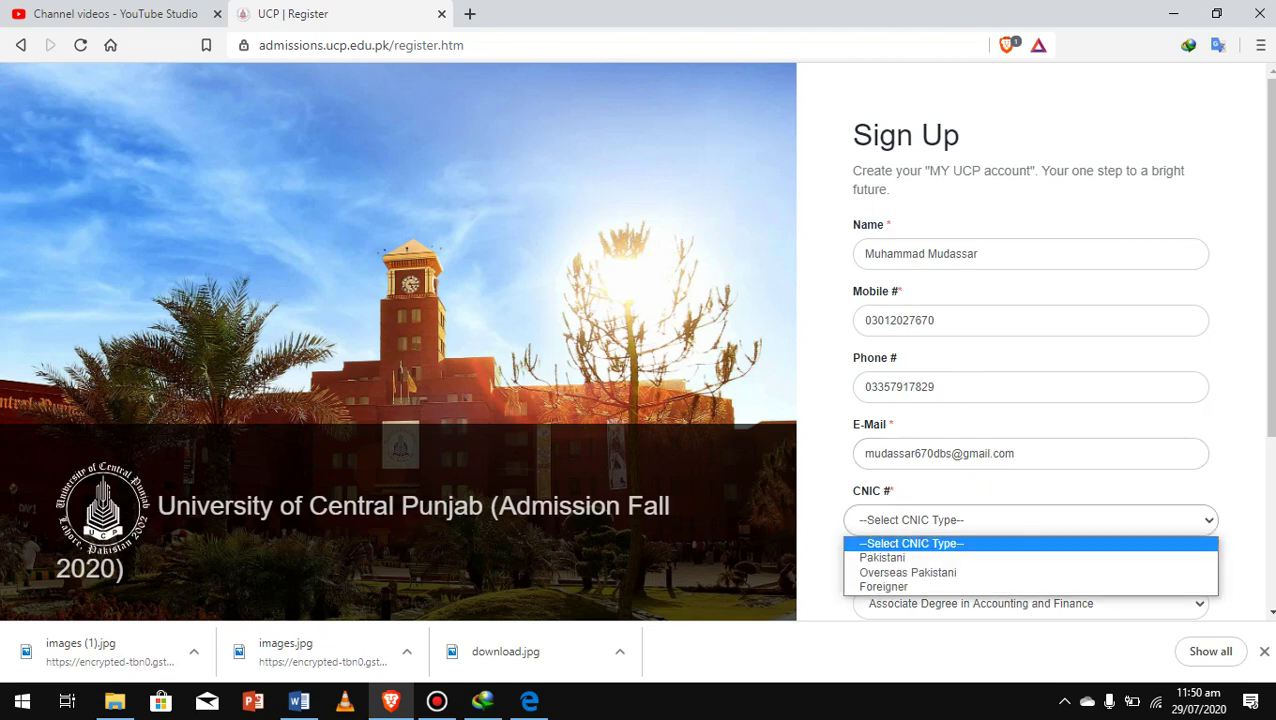
# Set the CNIC type to Pakistani and enter the applicant's CNIC number
pyautogui.press('Down')
pyautogui.press('Return')
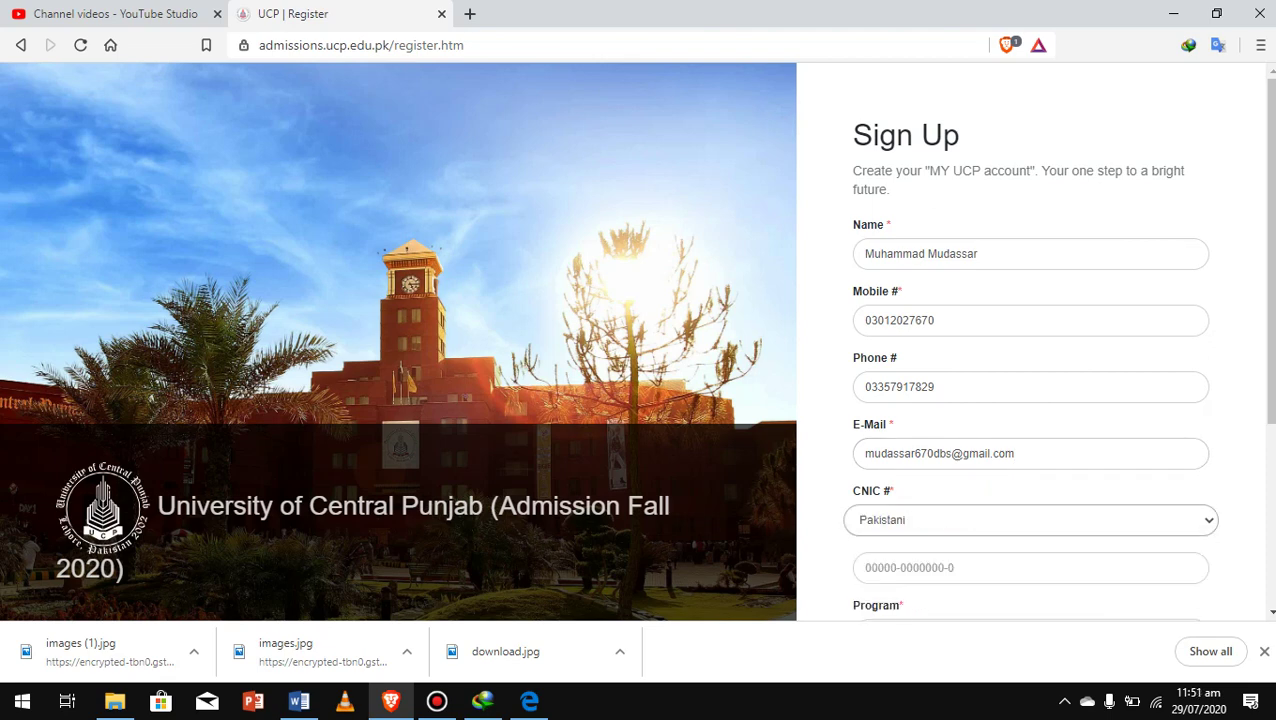
pyautogui.scroll(-1, 1030, 340)
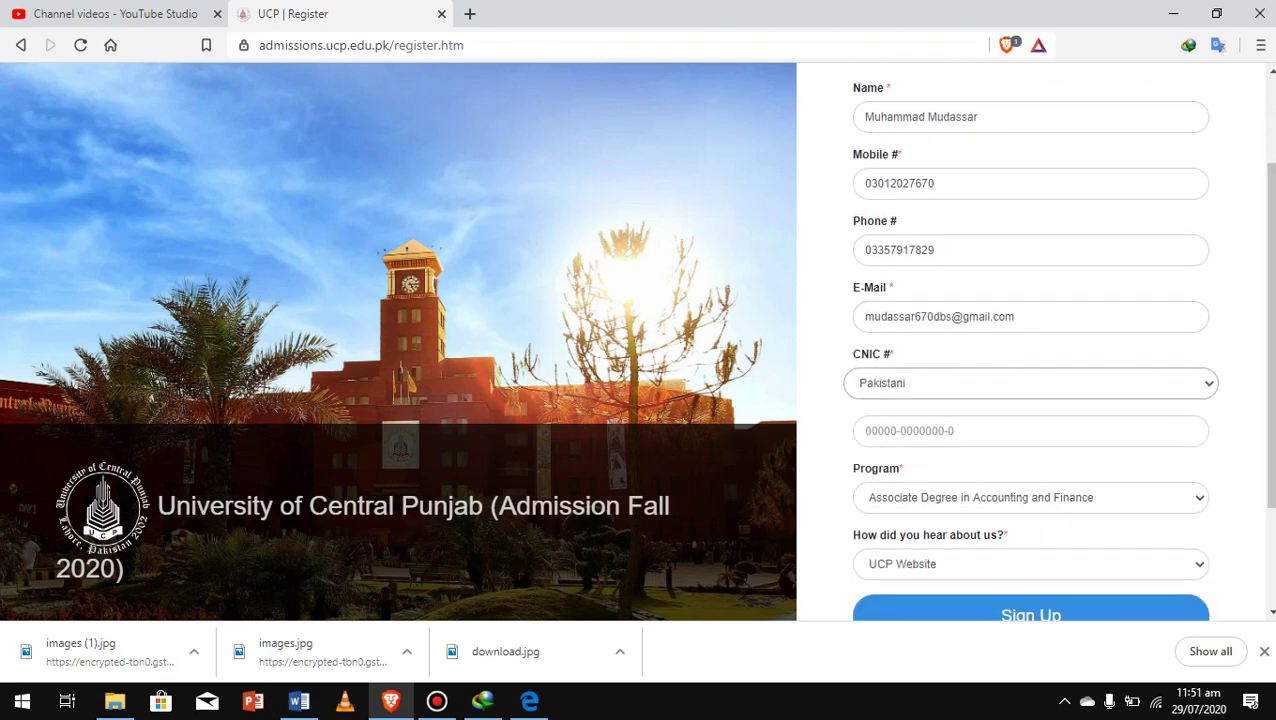
pyautogui.press('Tab')
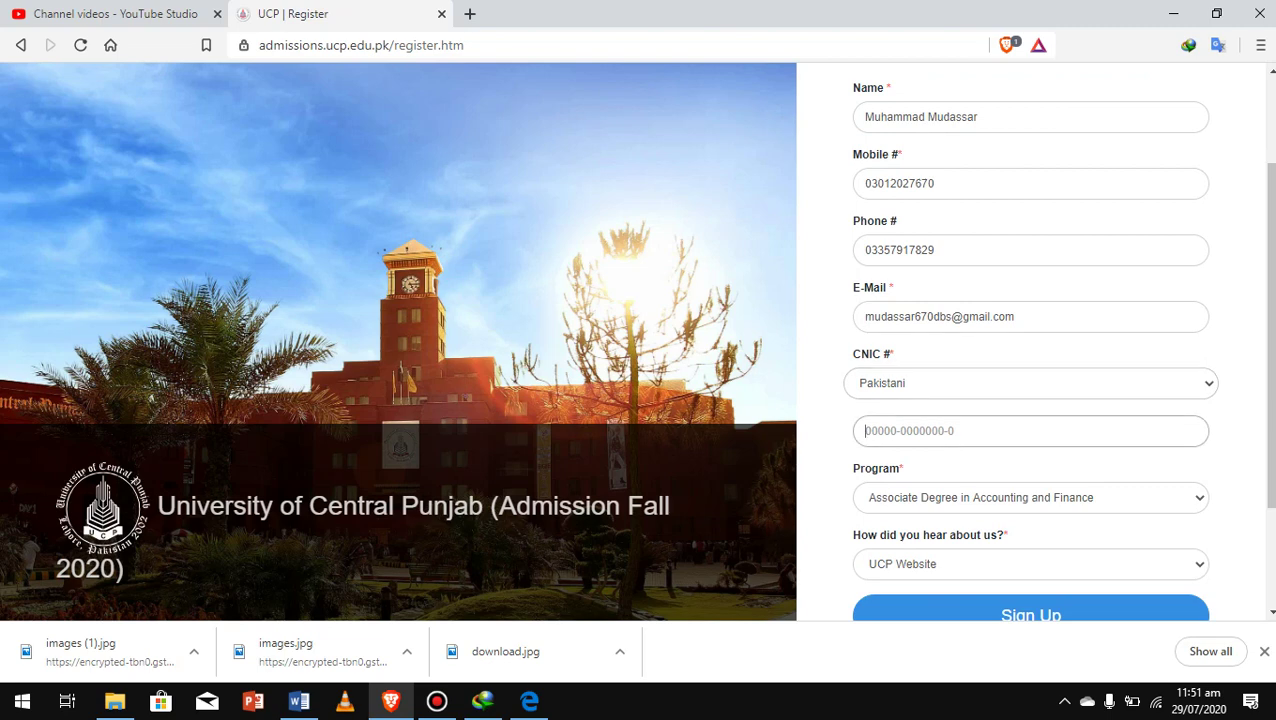
# Choose BBA as the degree program
pyautogui.click(1030, 497)
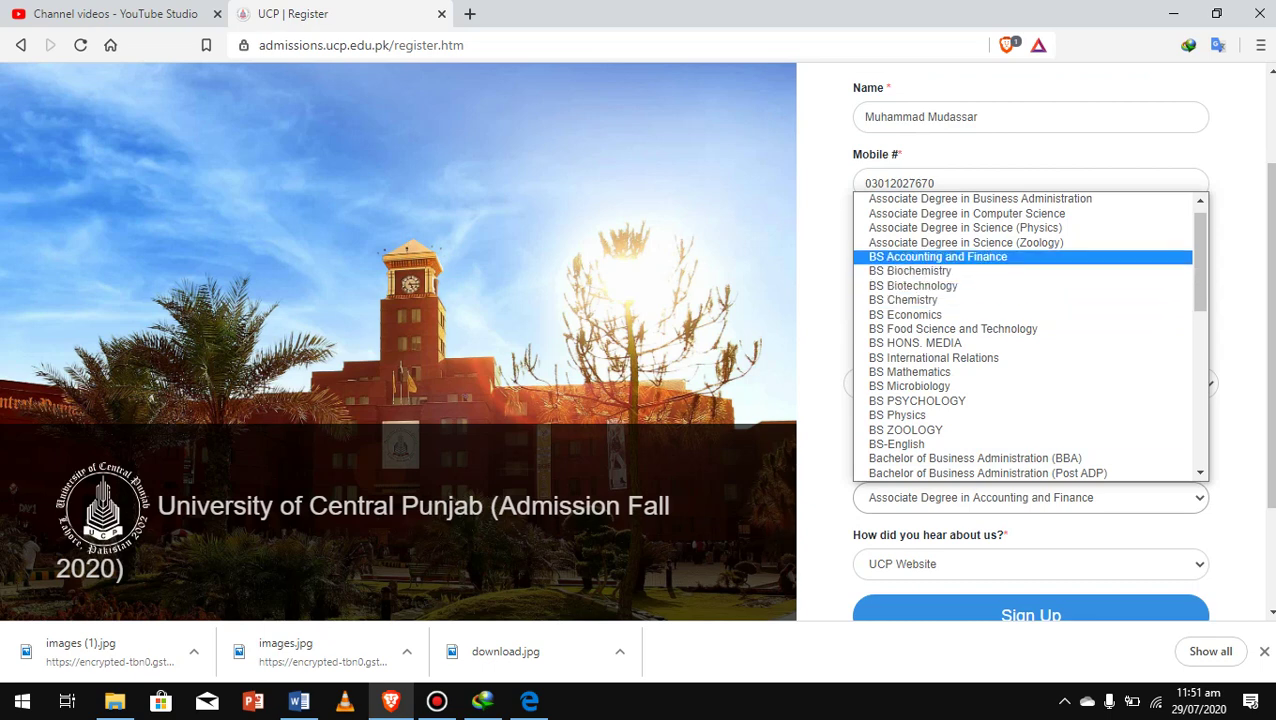
pyautogui.scroll(-4, 1030, 336)
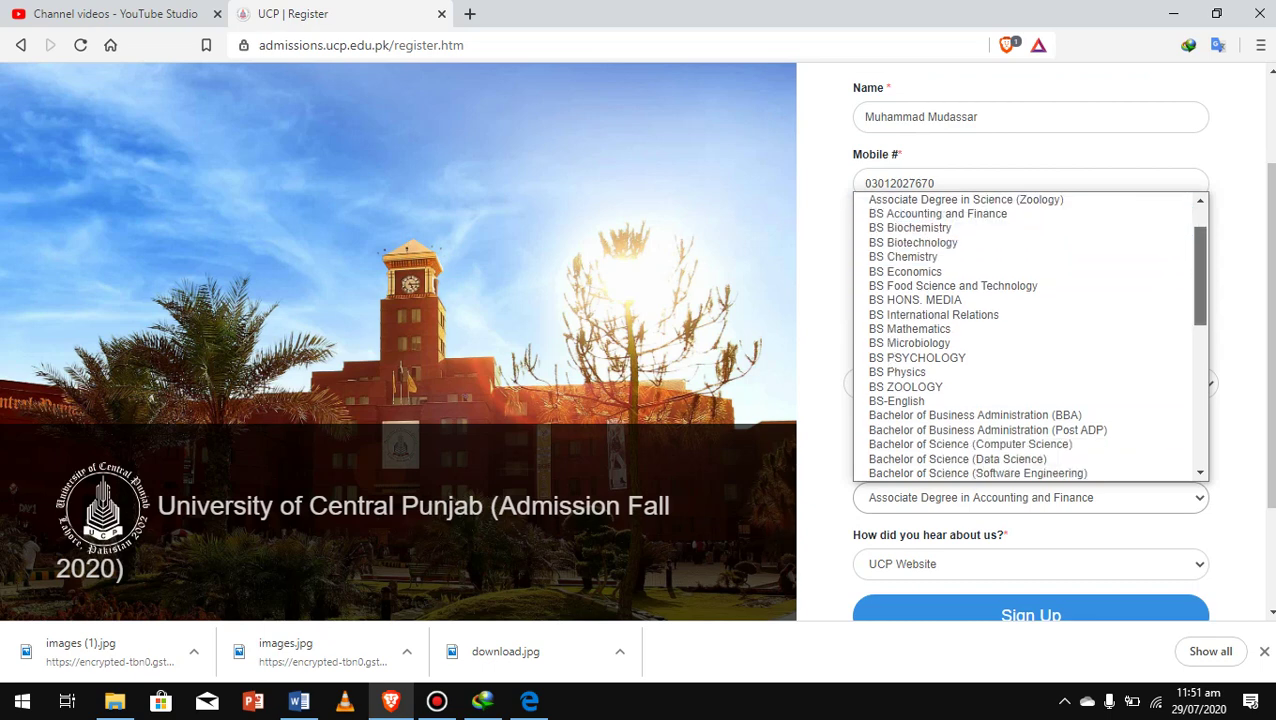
pyautogui.scroll(-1, 1030, 336)
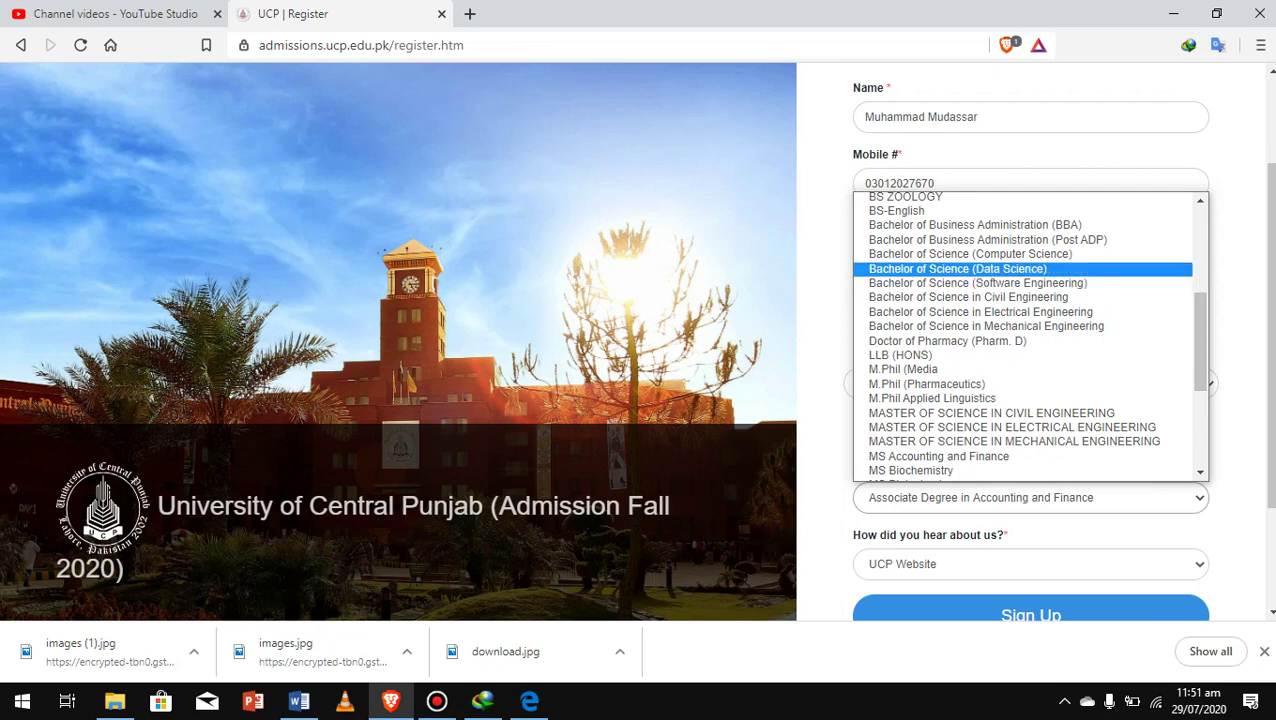
pyautogui.click(975, 225)
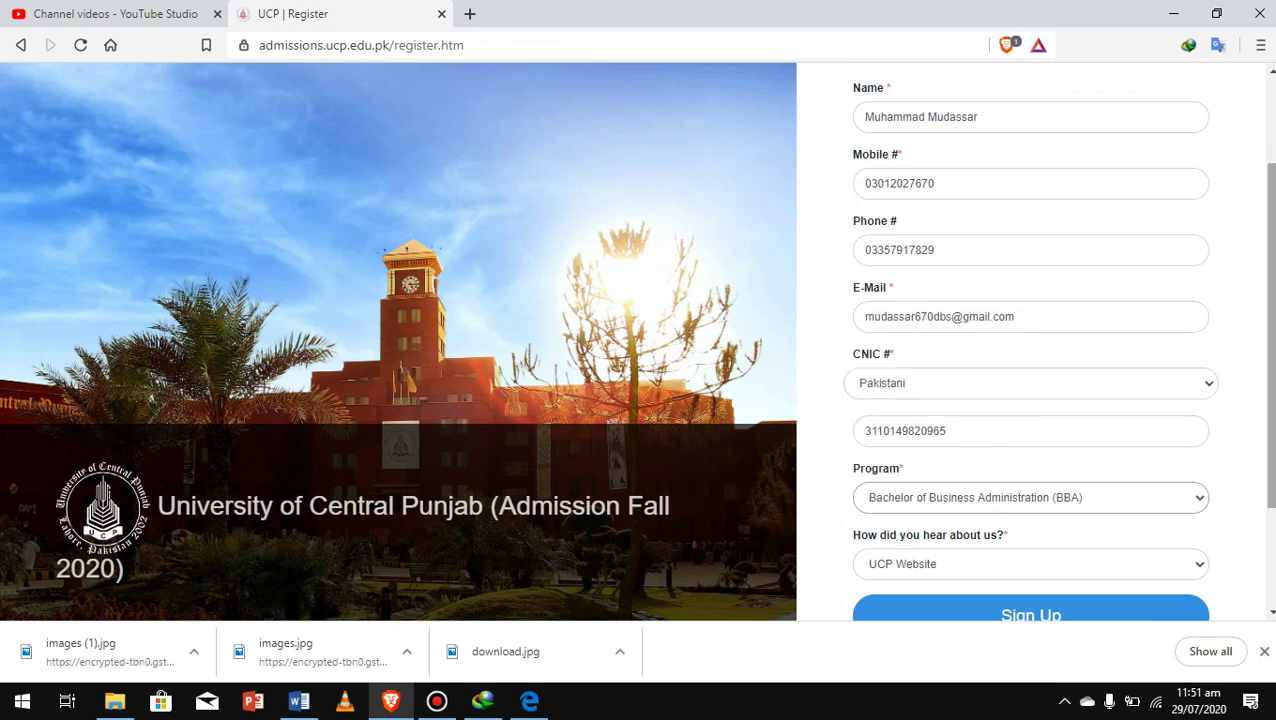
# Answer 'How did you hear about us?' with Social Media and submit the sign-up form
pyautogui.scroll(-1, 1030, 340)
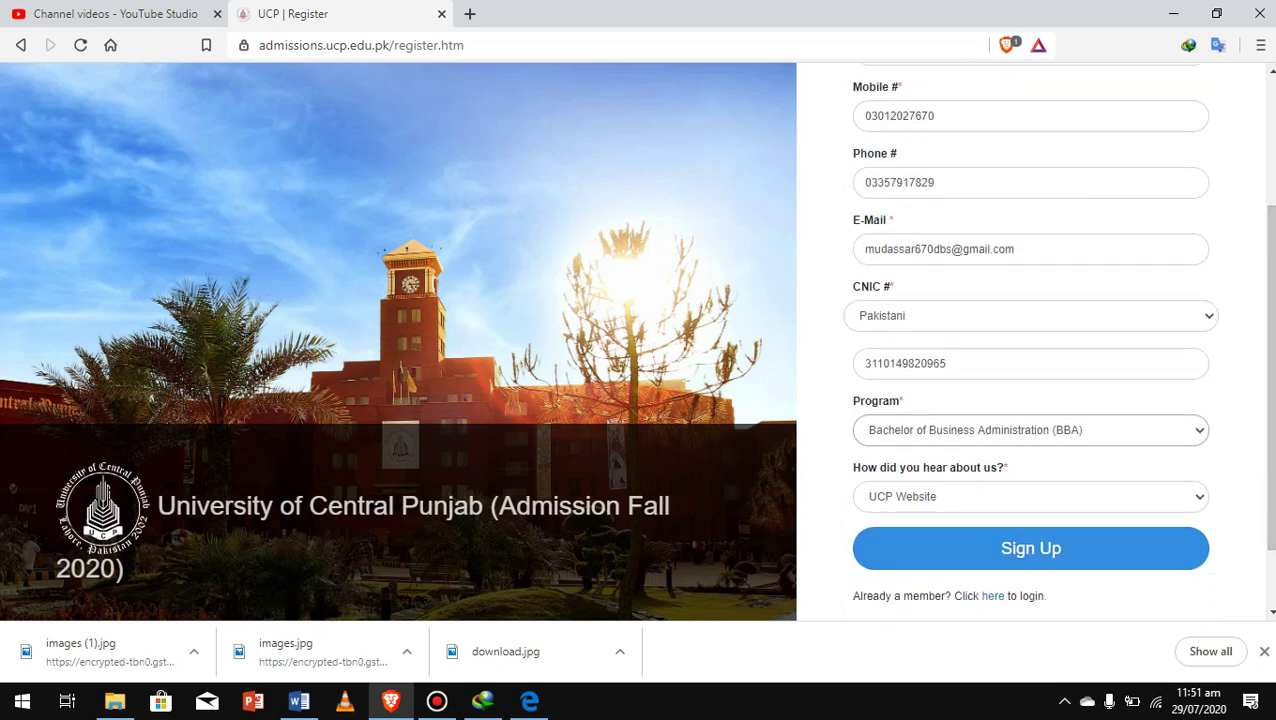
pyautogui.click(1030, 496)
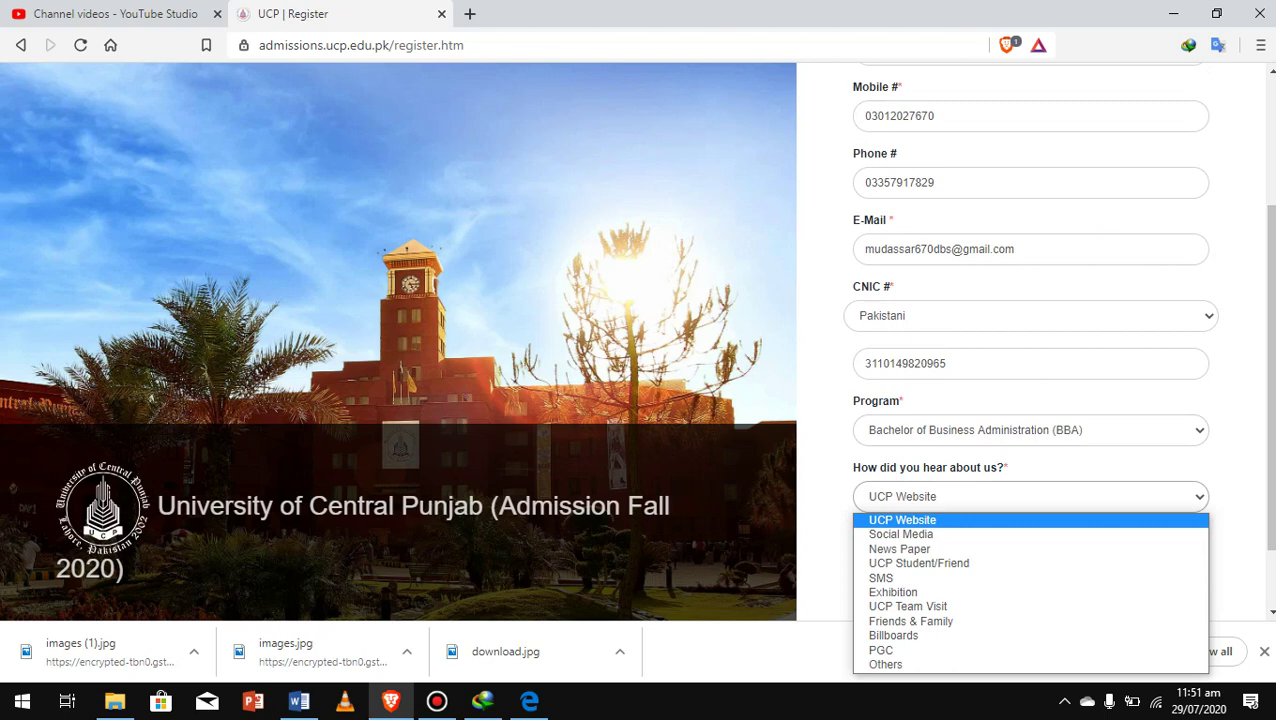
pyautogui.press('Down')
pyautogui.press('Down')
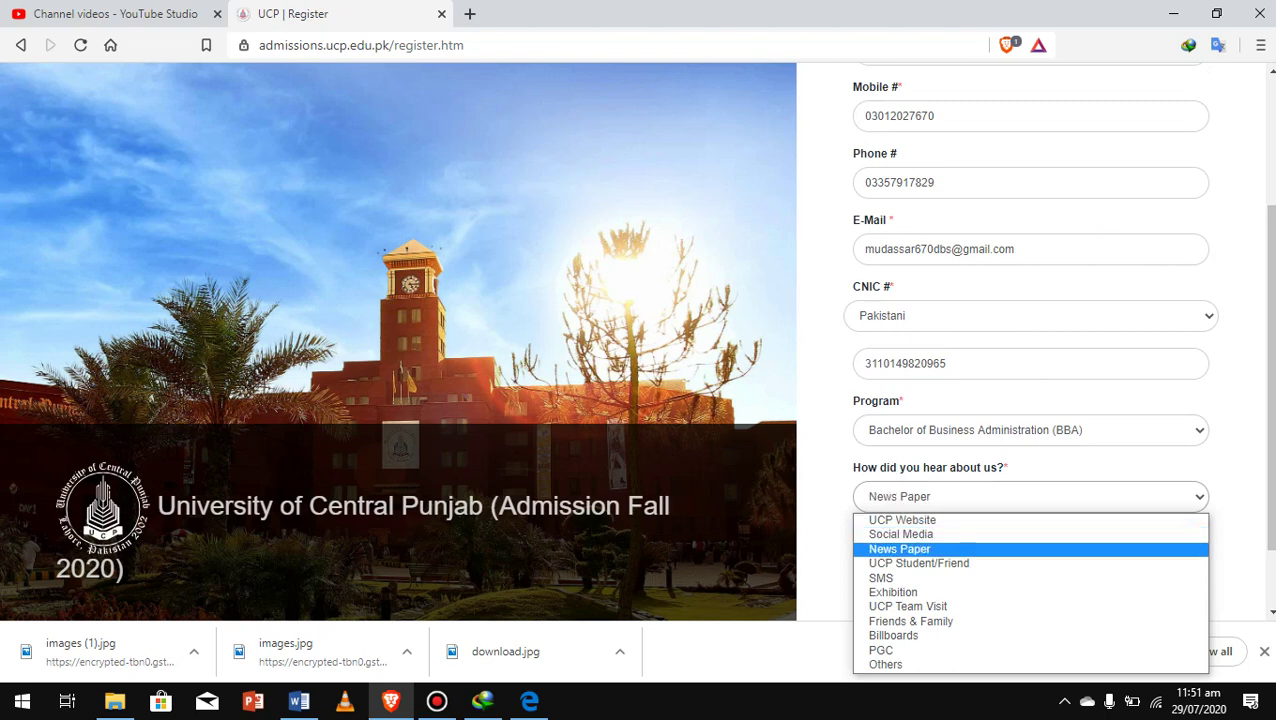
pyautogui.press('Up')
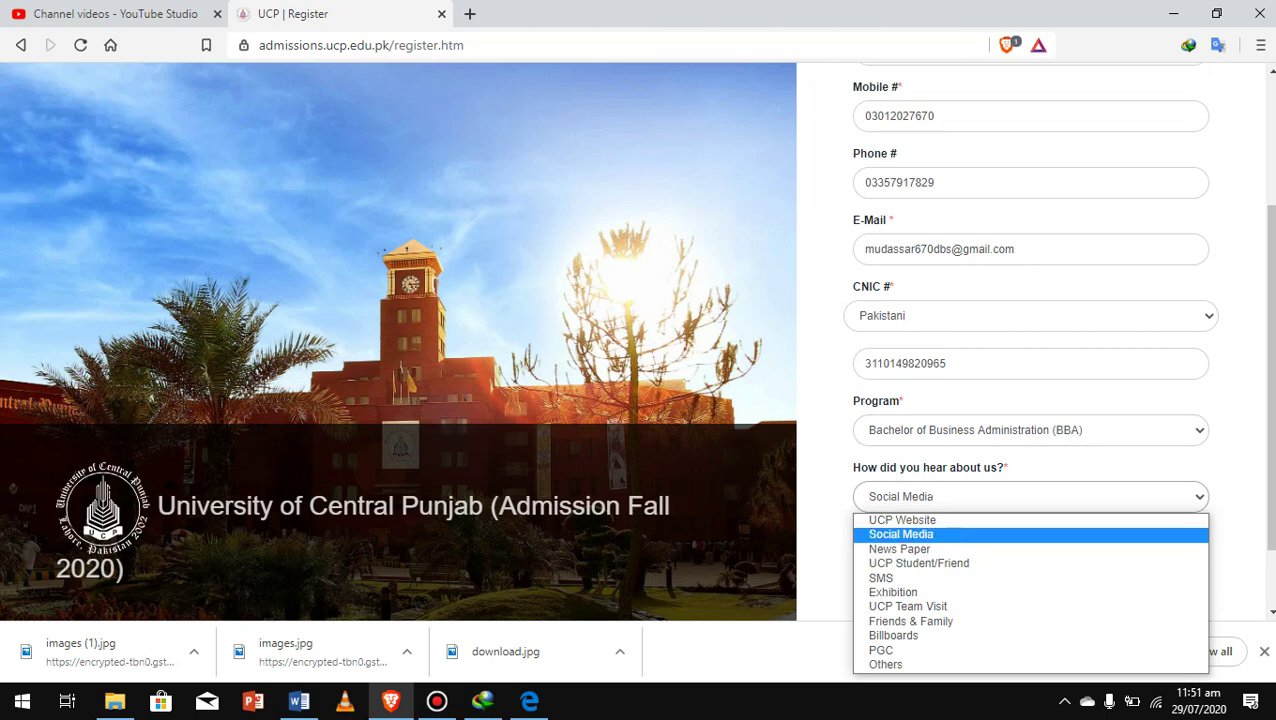
pyautogui.press('Return')
pyautogui.press('Tab')
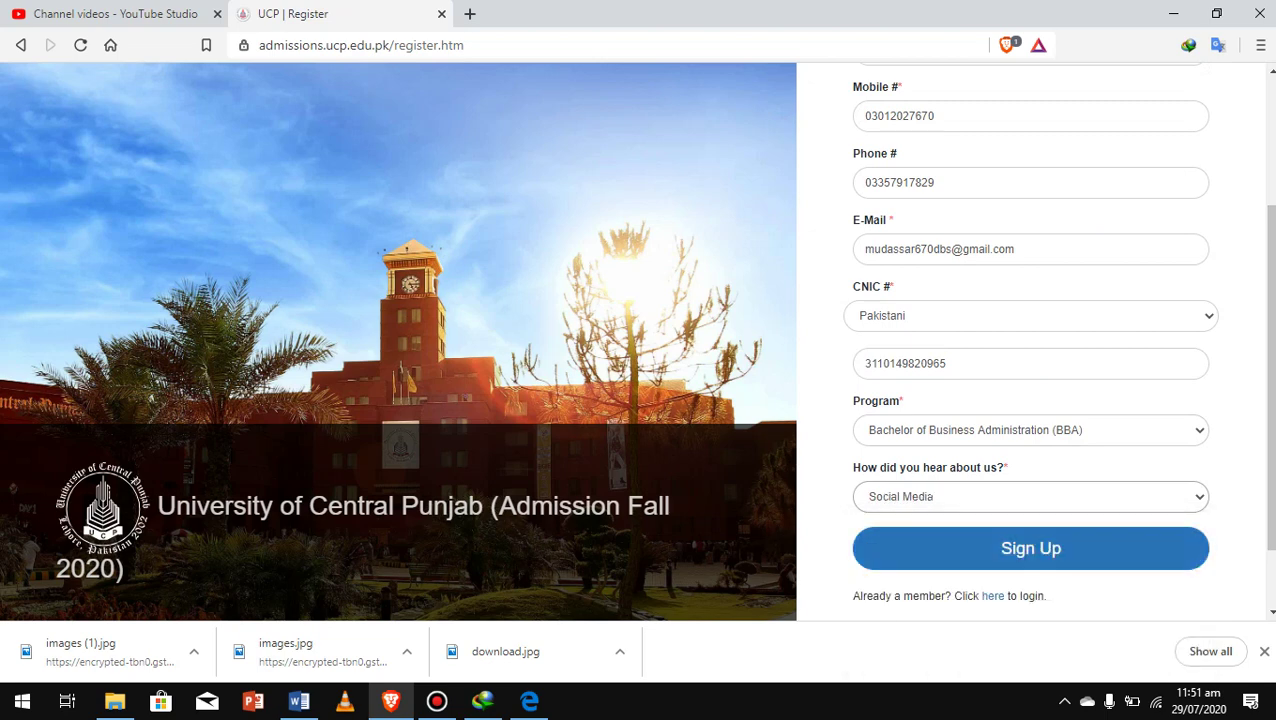
pyautogui.press('Return')
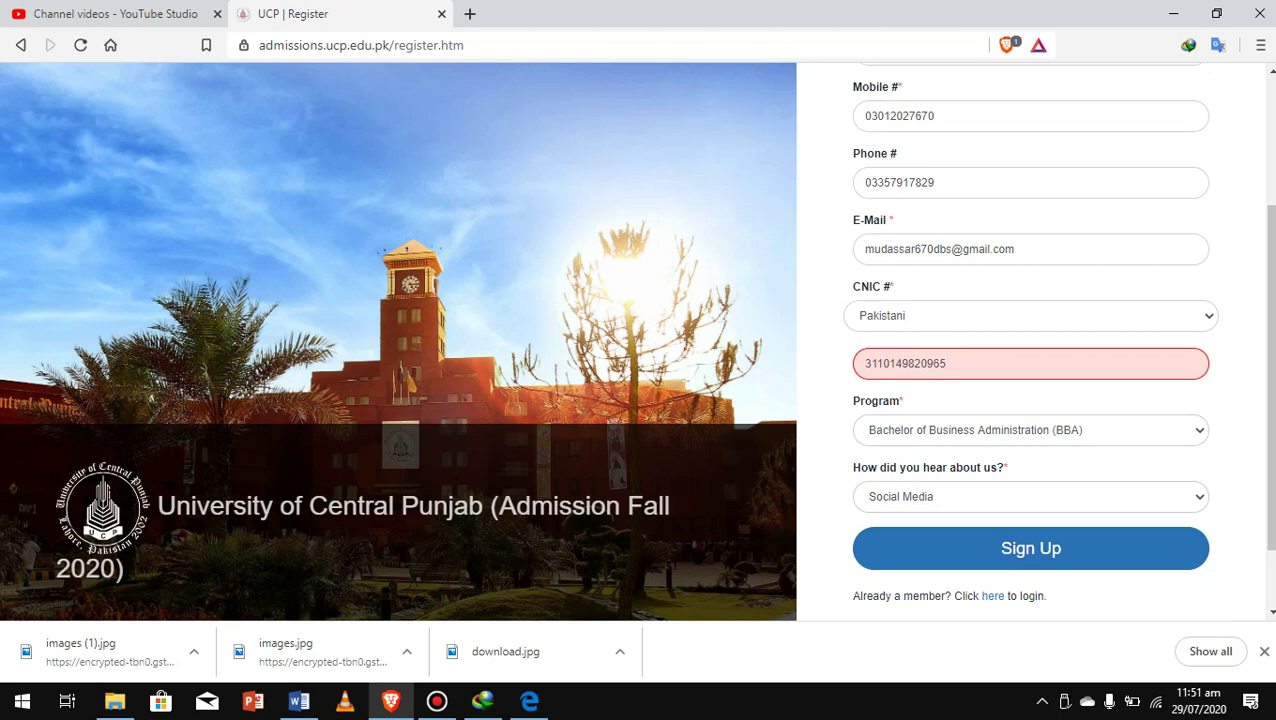
# Rewrite the CNIC number in dashed format and resubmit the Sign Up form
pyautogui.click(947, 363)
pyautogui.press('BackSpace')
pyautogui.press('BackSpace')
pyautogui.press('BackSpace')
pyautogui.press('BackSpace')
pyautogui.press('BackSpace')
pyautogui.press('BackSpace')
pyautogui.press('BackSpace')
pyautogui.press('BackSpace')
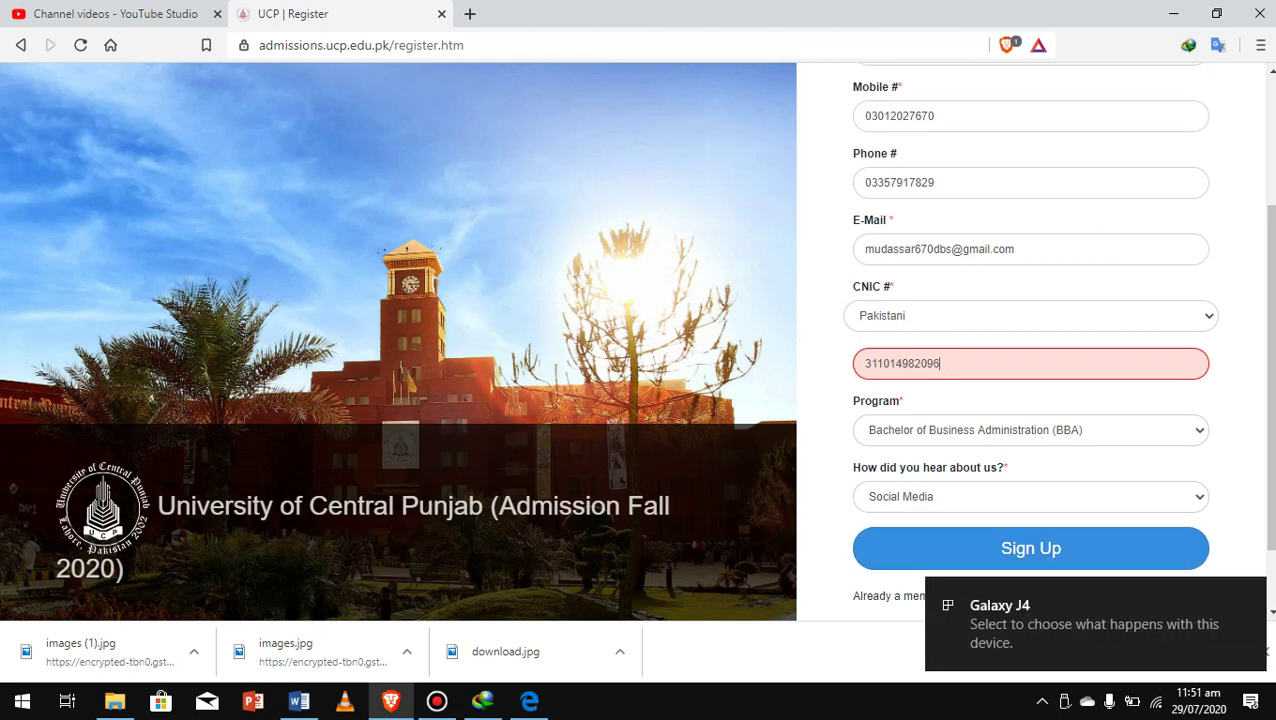
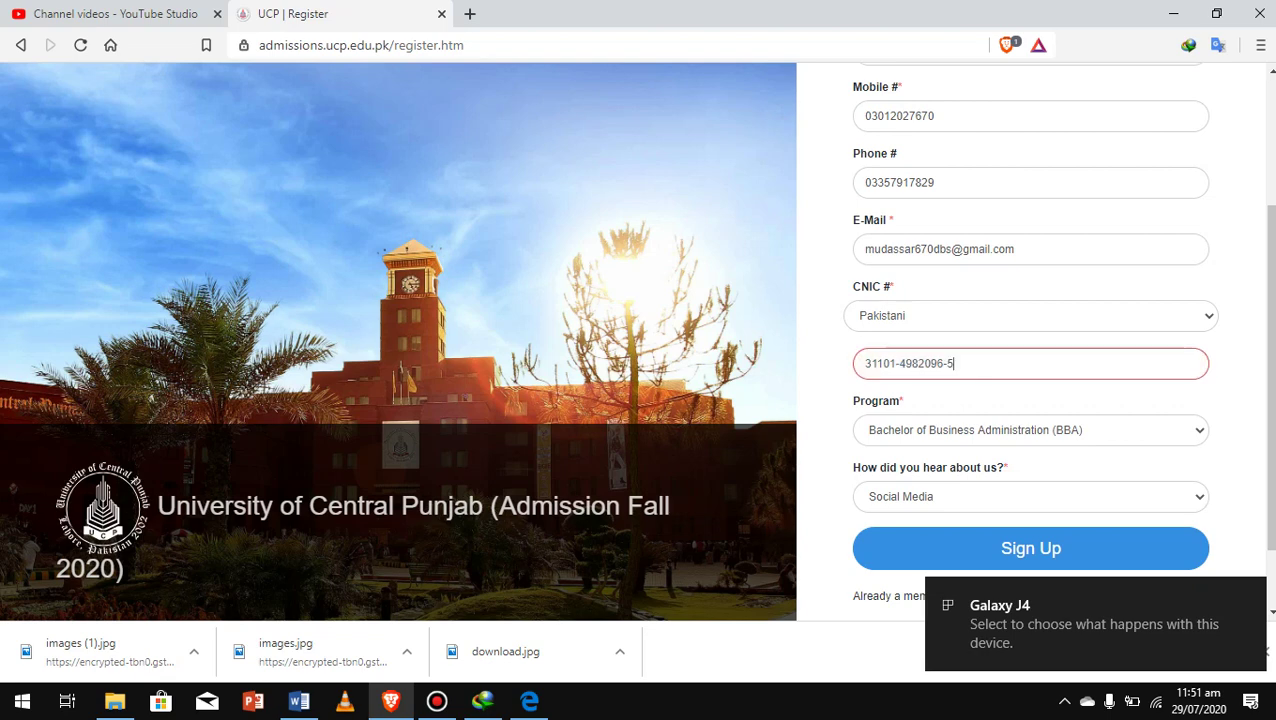
pyautogui.scroll(-1, 1031, 340)
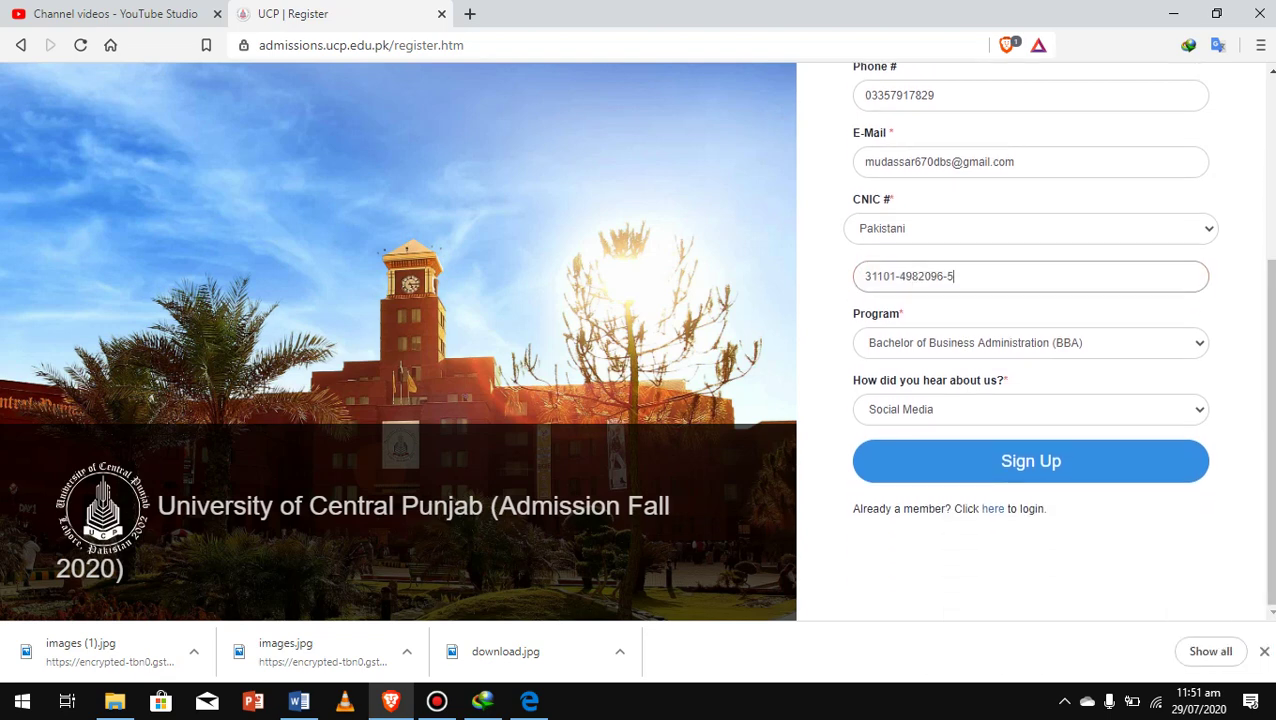
pyautogui.click(1031, 461)
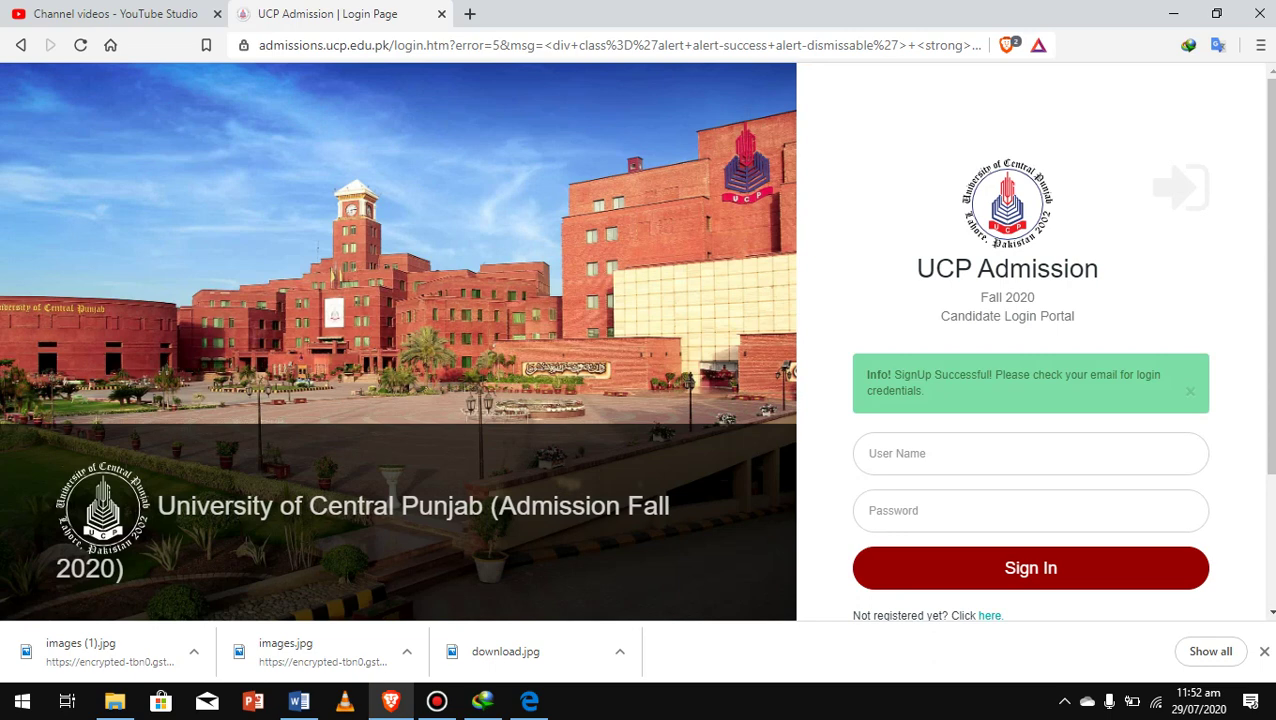
# Enter the registered e-mail address as the user name and type a password on the login form
pyautogui.click(1030, 453)
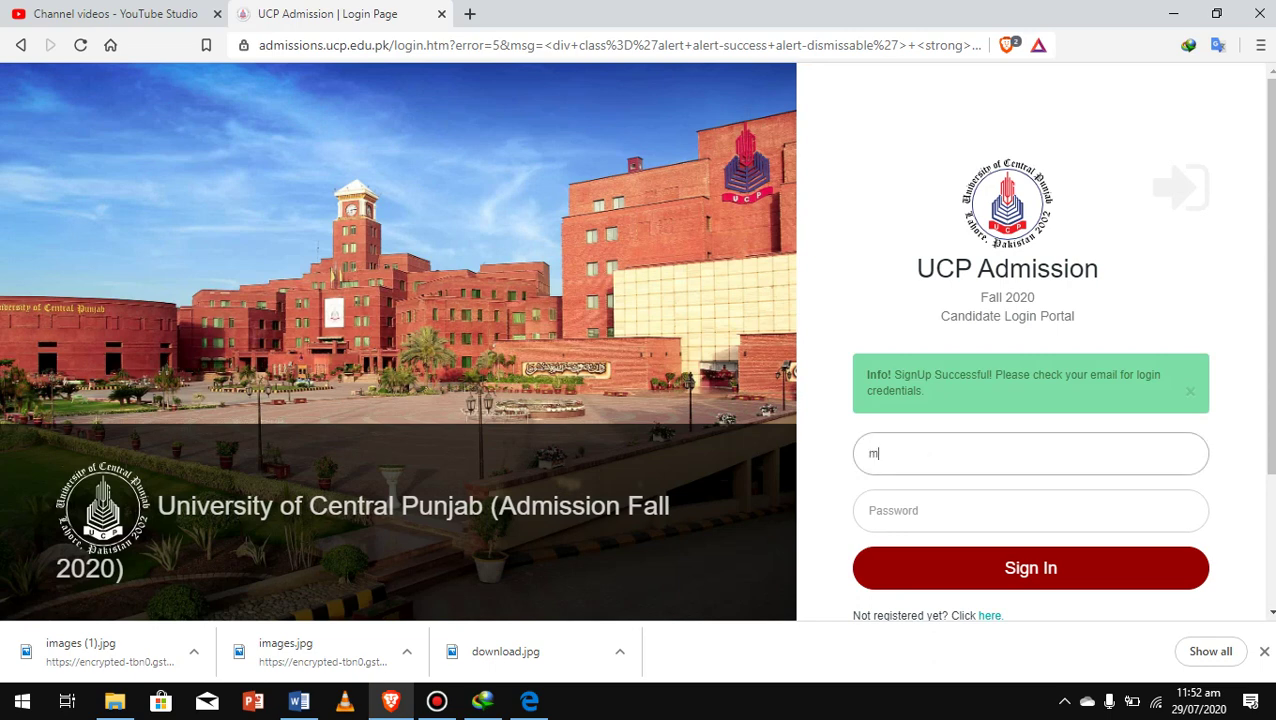
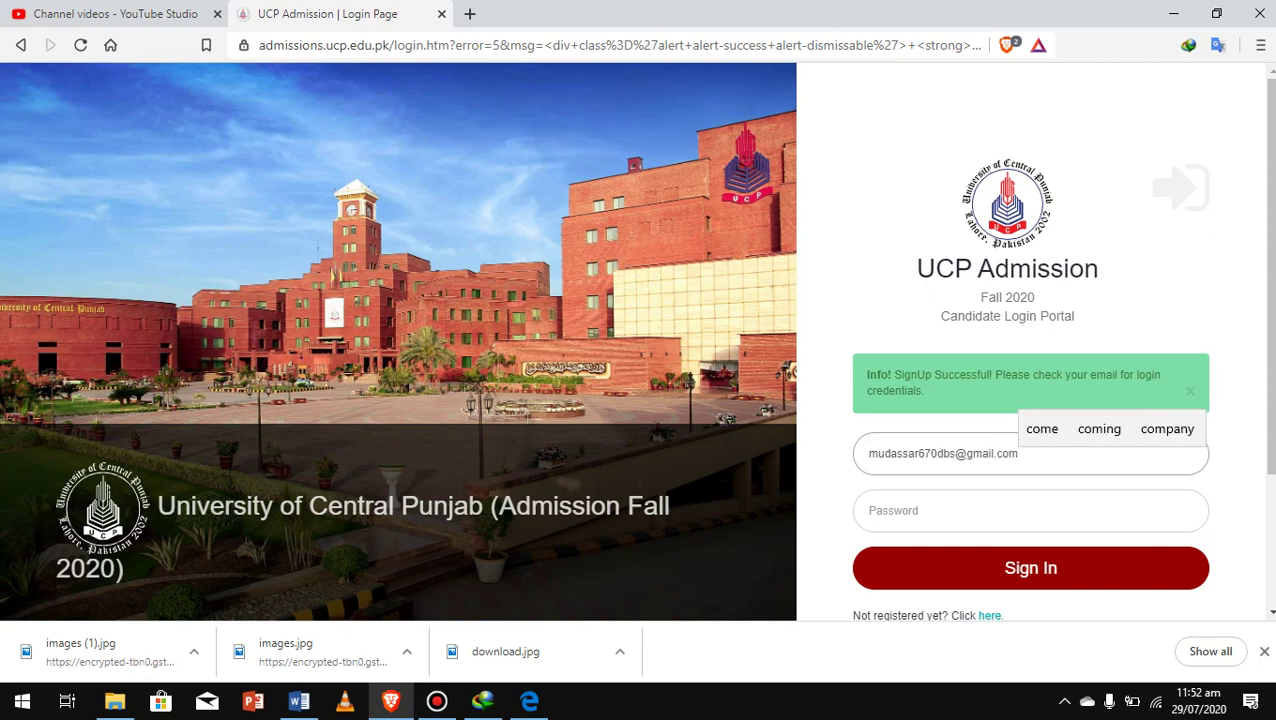
pyautogui.press('Tab')
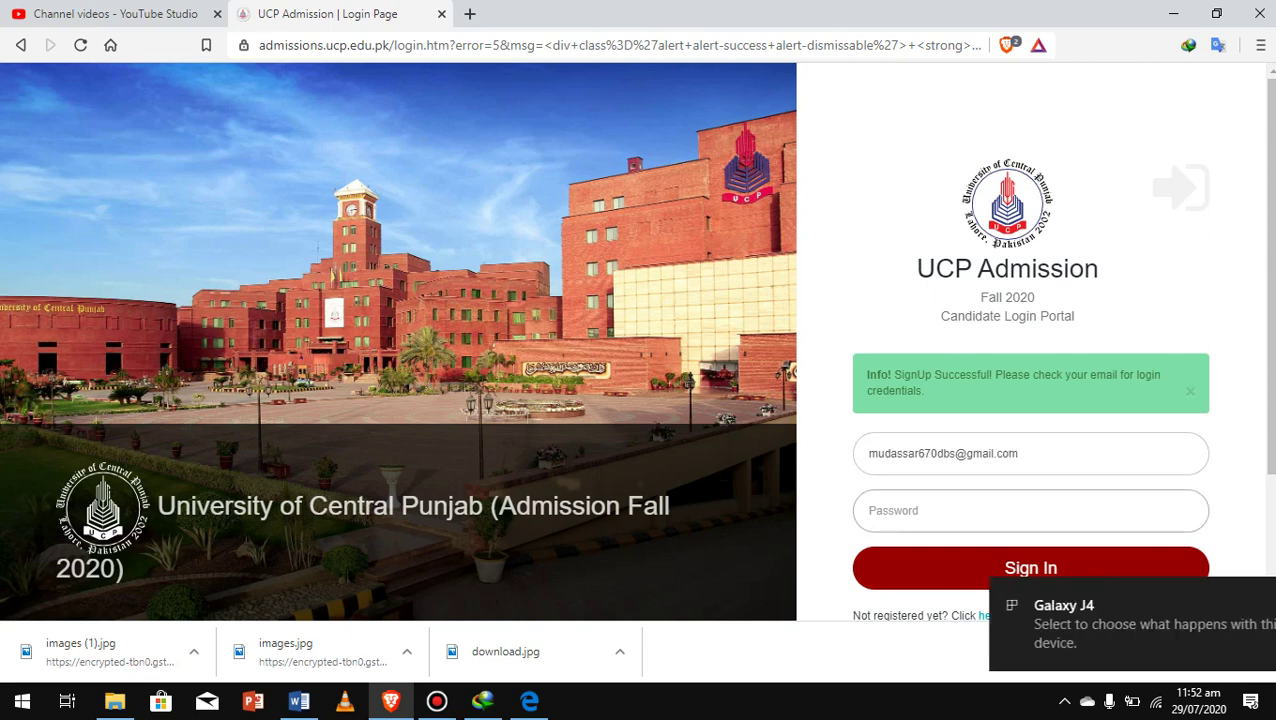
pyautogui.write('1234567890')
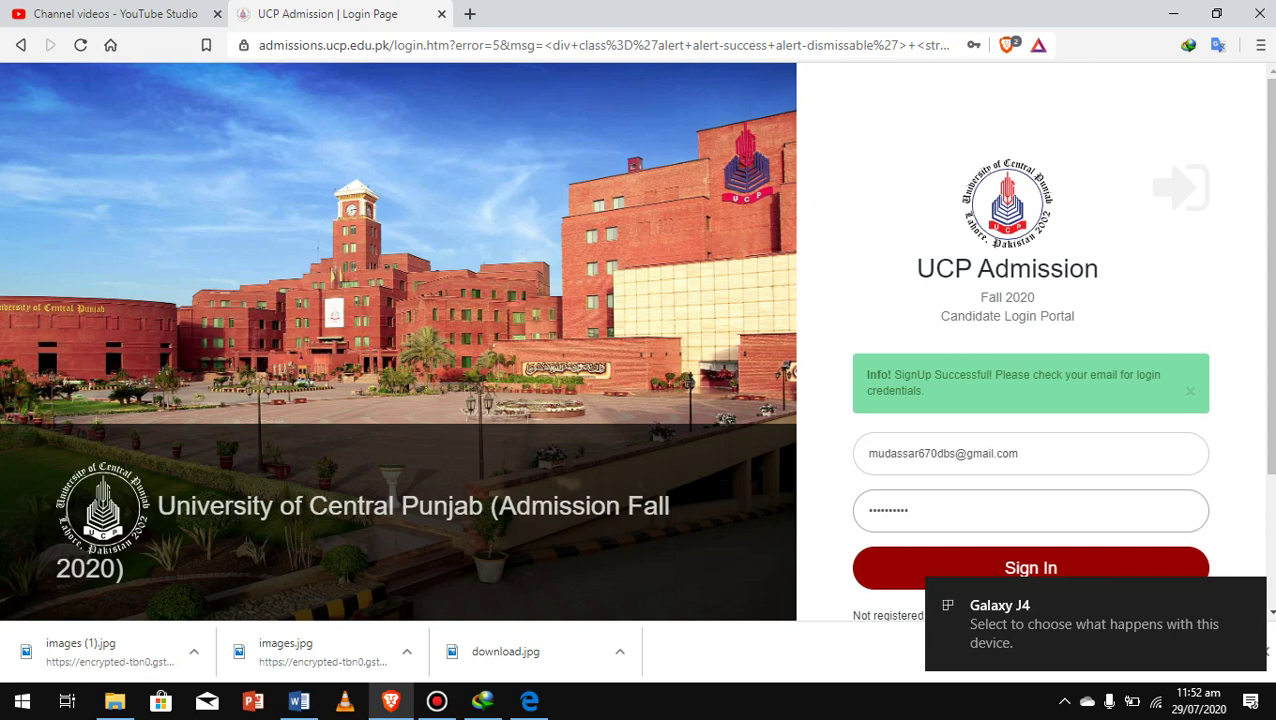
pyautogui.scroll(-1, 1030, 350)
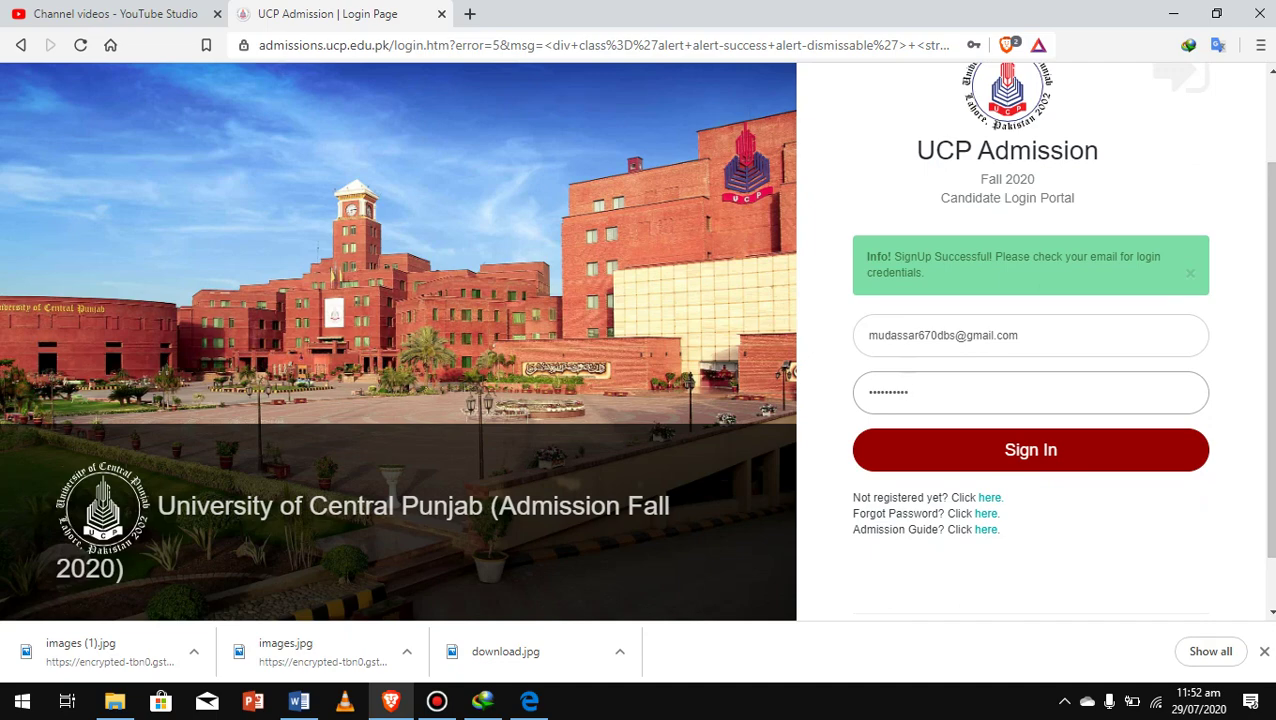
# Open Gmail in a new tab by way of google.com
pyautogui.click(470, 14)
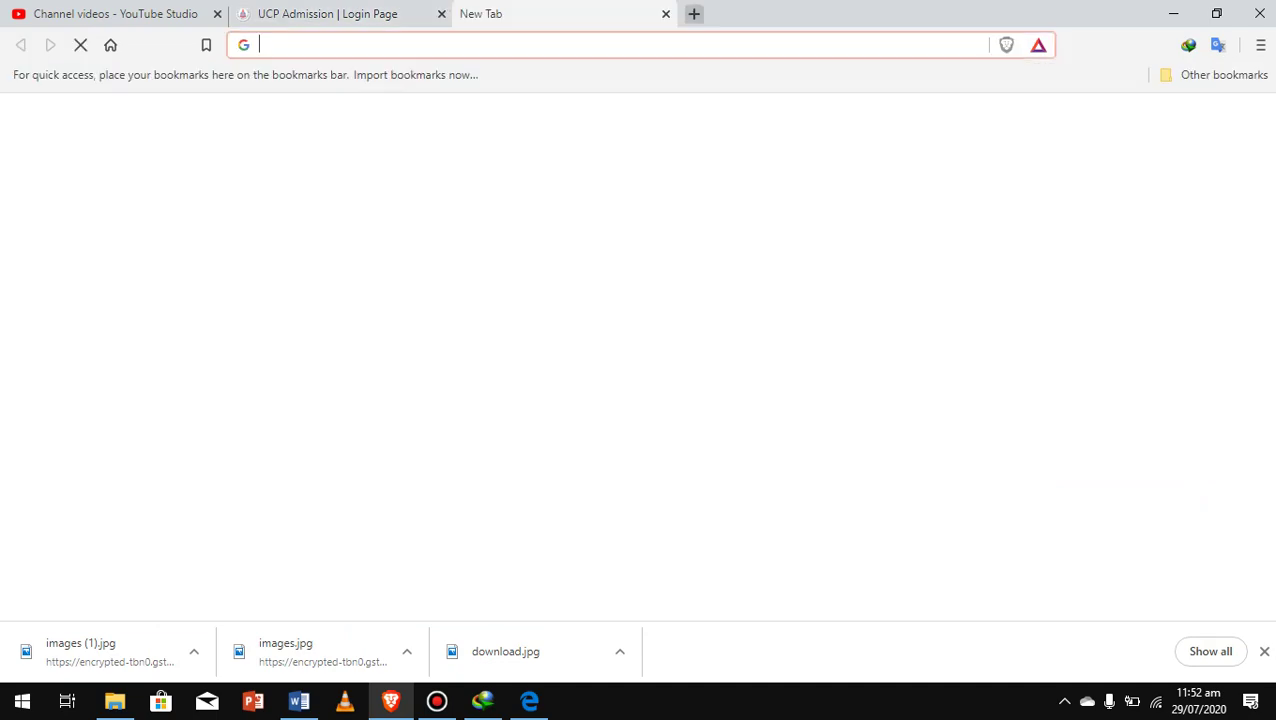
pyautogui.write('google.com')
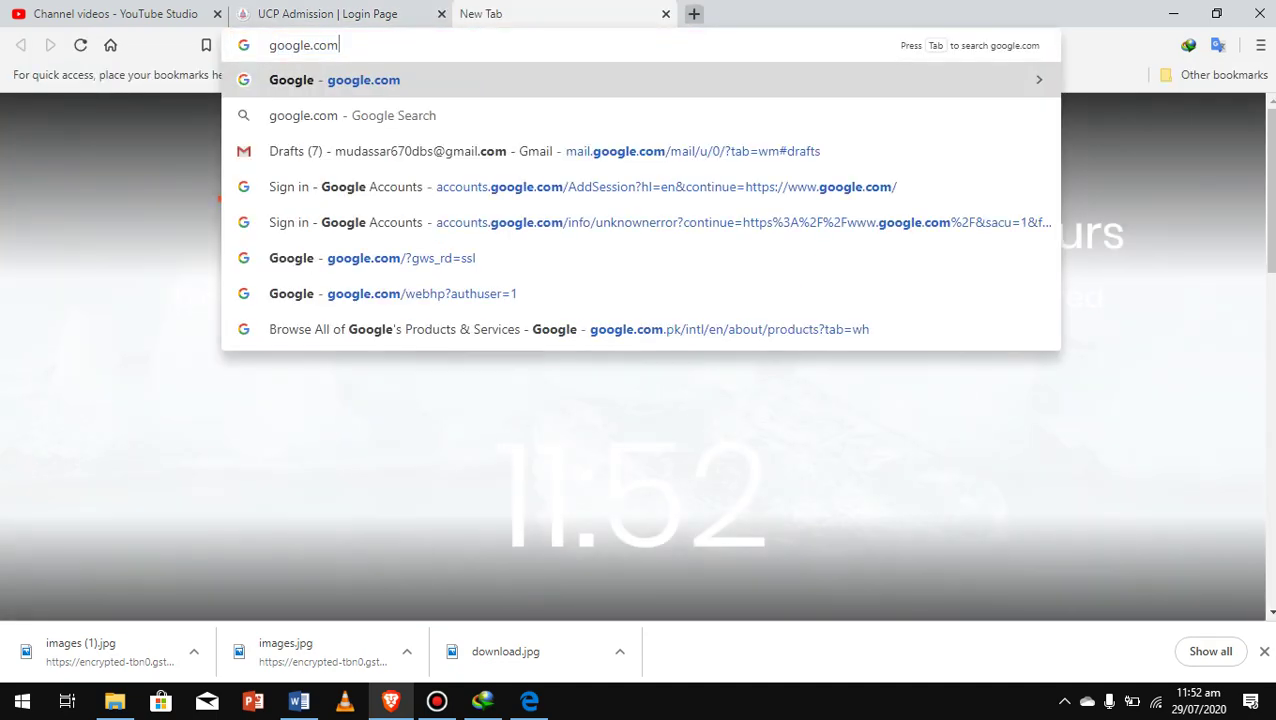
pyautogui.press('Return')
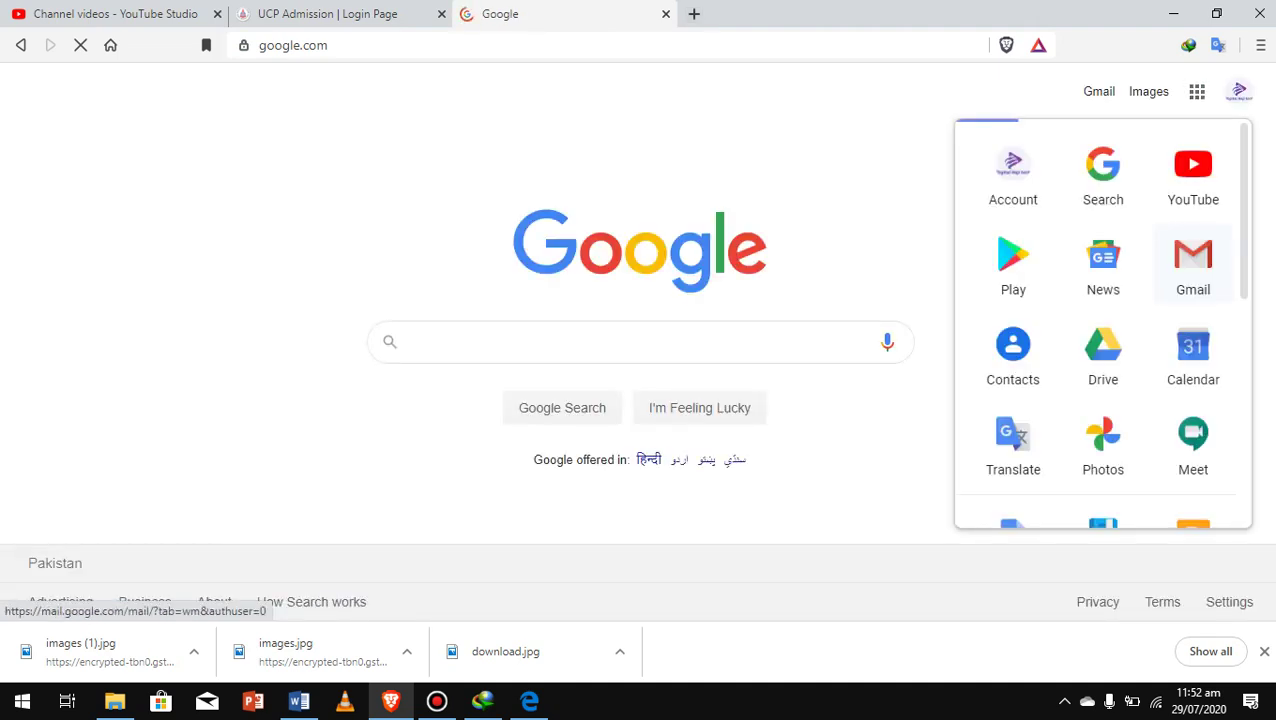
pyautogui.click(1193, 265)
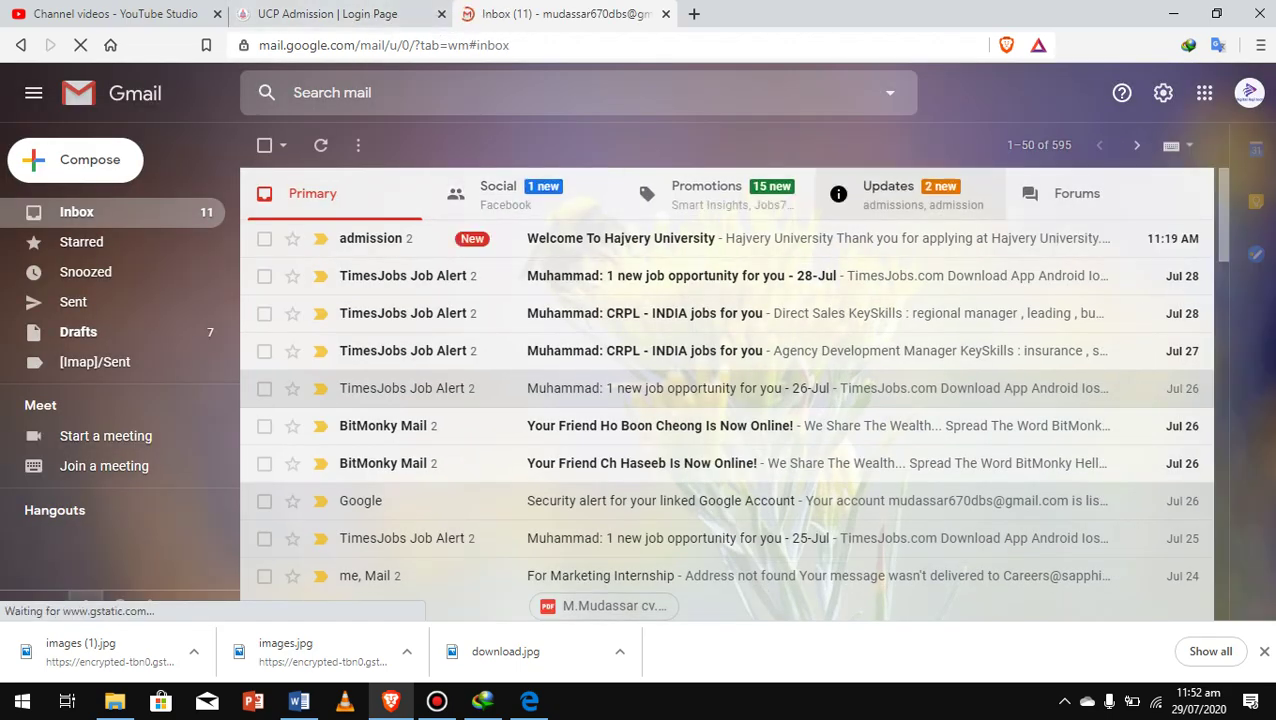
# Open the UCP 'Sign up successfully' email and select the user name in it
pyautogui.click(910, 194)
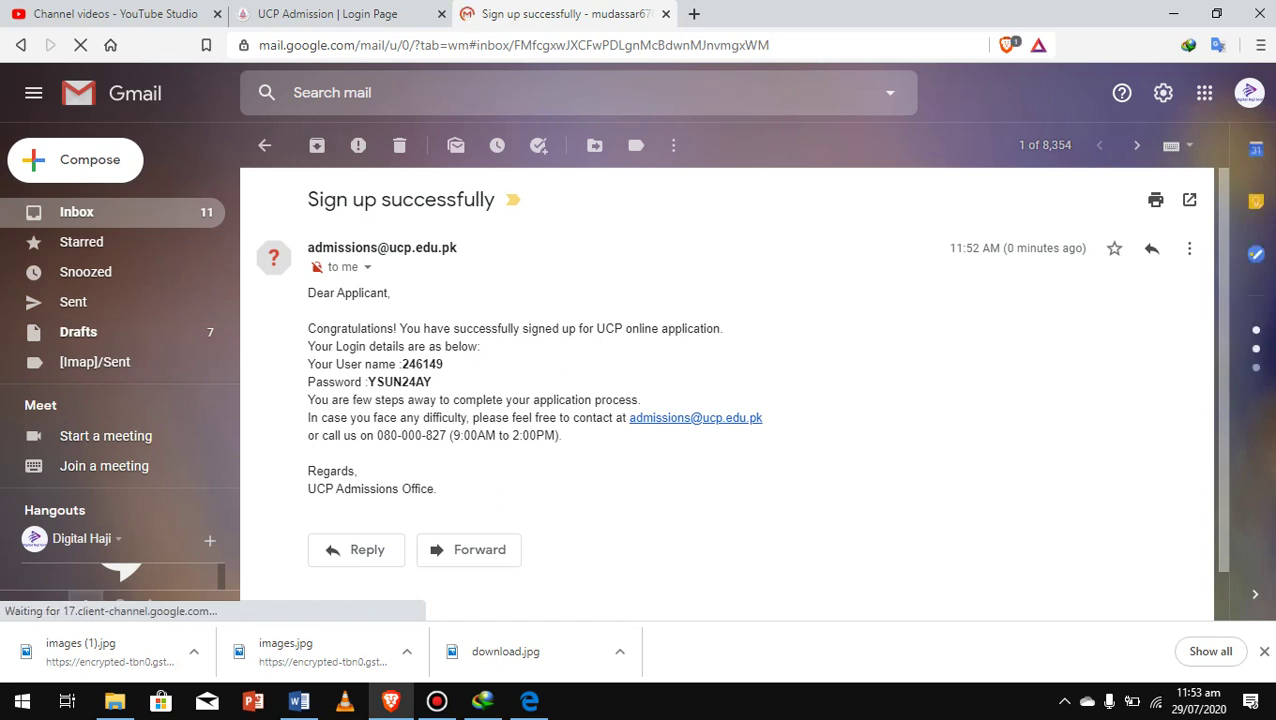
pyautogui.moveTo(307, 292); pyautogui.dragTo(443, 366)
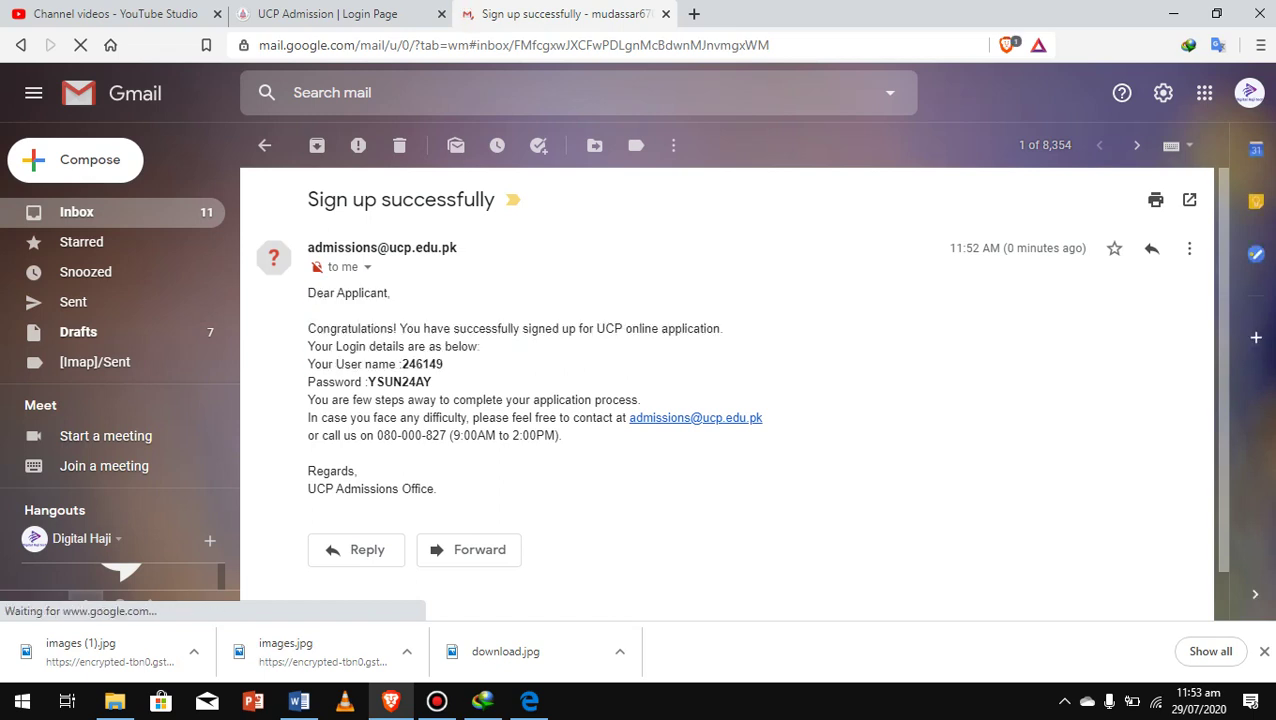
pyautogui.moveTo(400, 364); pyautogui.dragTo(443, 364)
pyautogui.hotkey('ctrl', 'c')
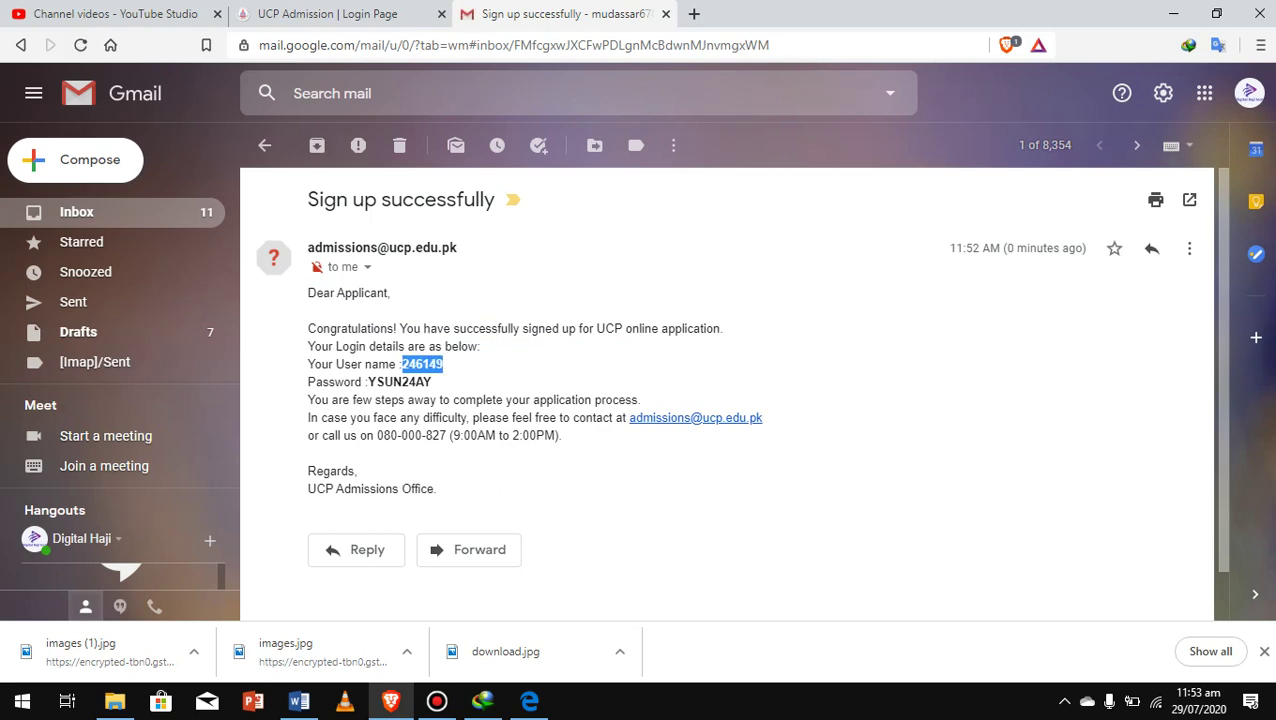
# Replace the login user name with the one copied from the email
pyautogui.click(327, 13)
pyautogui.click(882, 335)
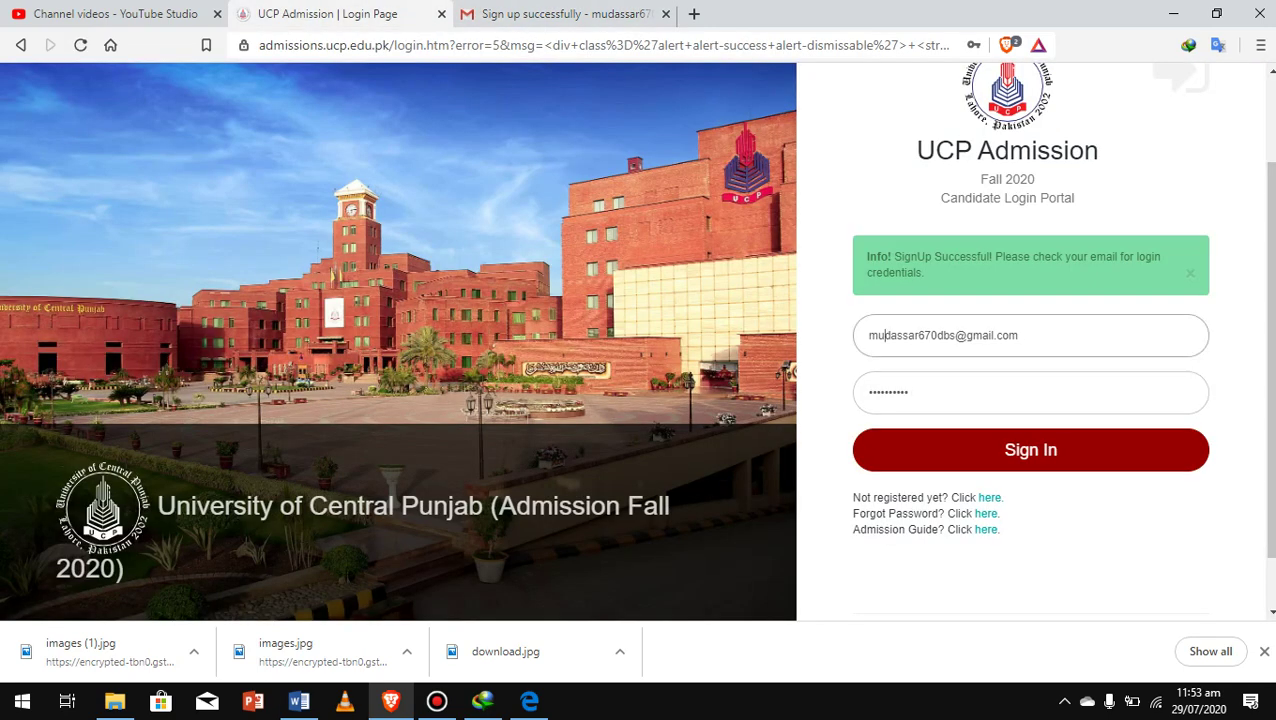
pyautogui.hotkey('ctrl', 'a')
pyautogui.hotkey('ctrl', 'v')
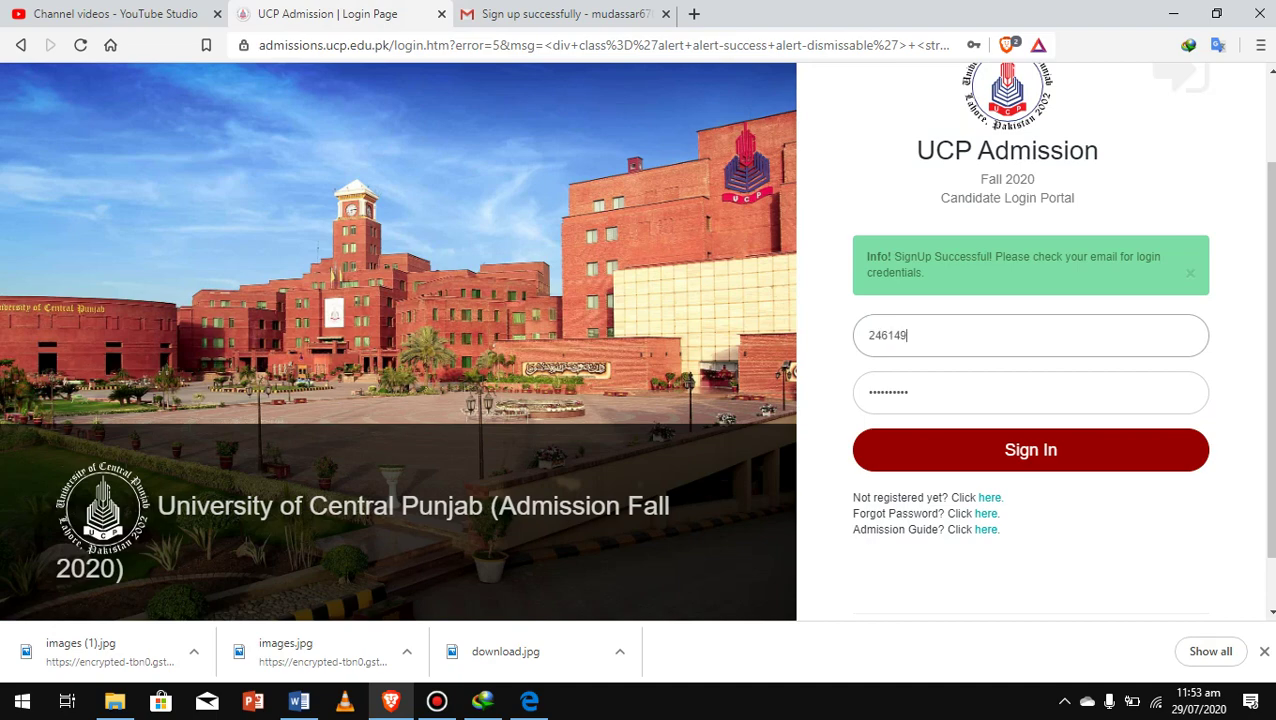
# Copy the emailed password into the Password field and sign in to the candidate portal
pyautogui.hotkey('ctrl', 'Tab')
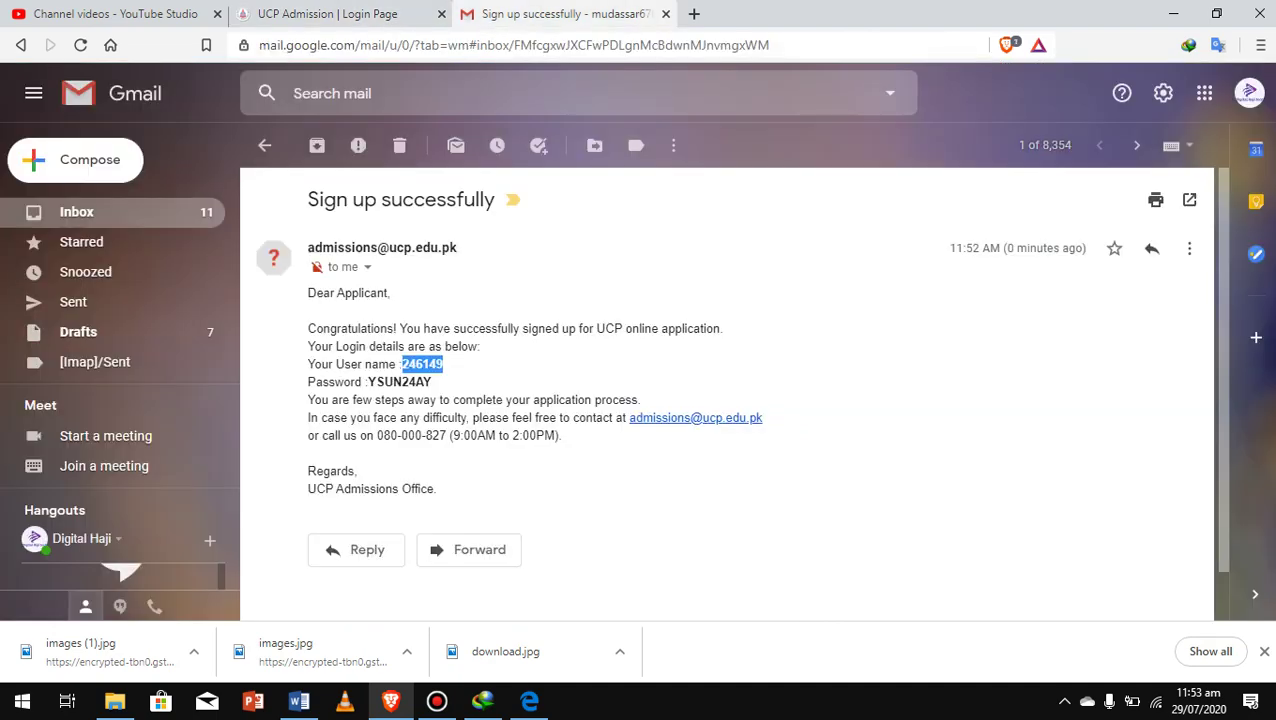
pyautogui.doubleClick(399, 382)
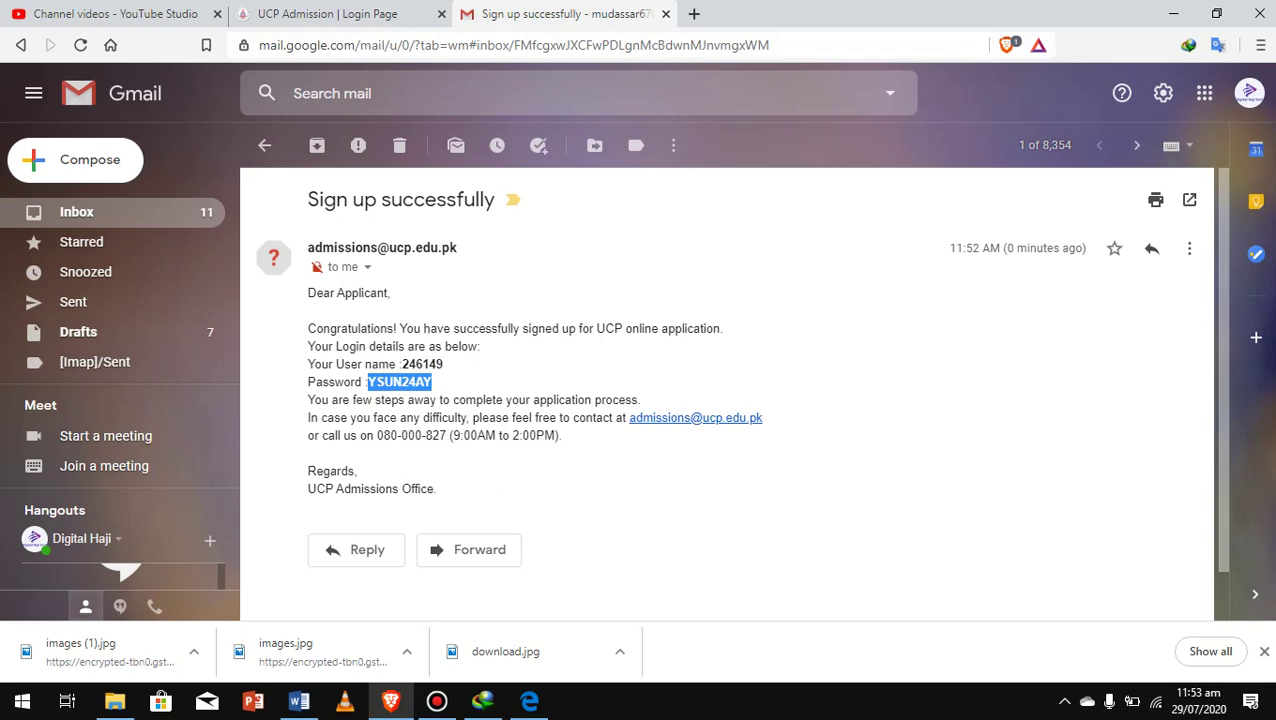
pyautogui.hotkey('ctrl', 'c')
pyautogui.hotkey('ctrl', 'shift', 'Tab')
pyautogui.press('Tab')
pyautogui.hotkey('ctrl', 'v')
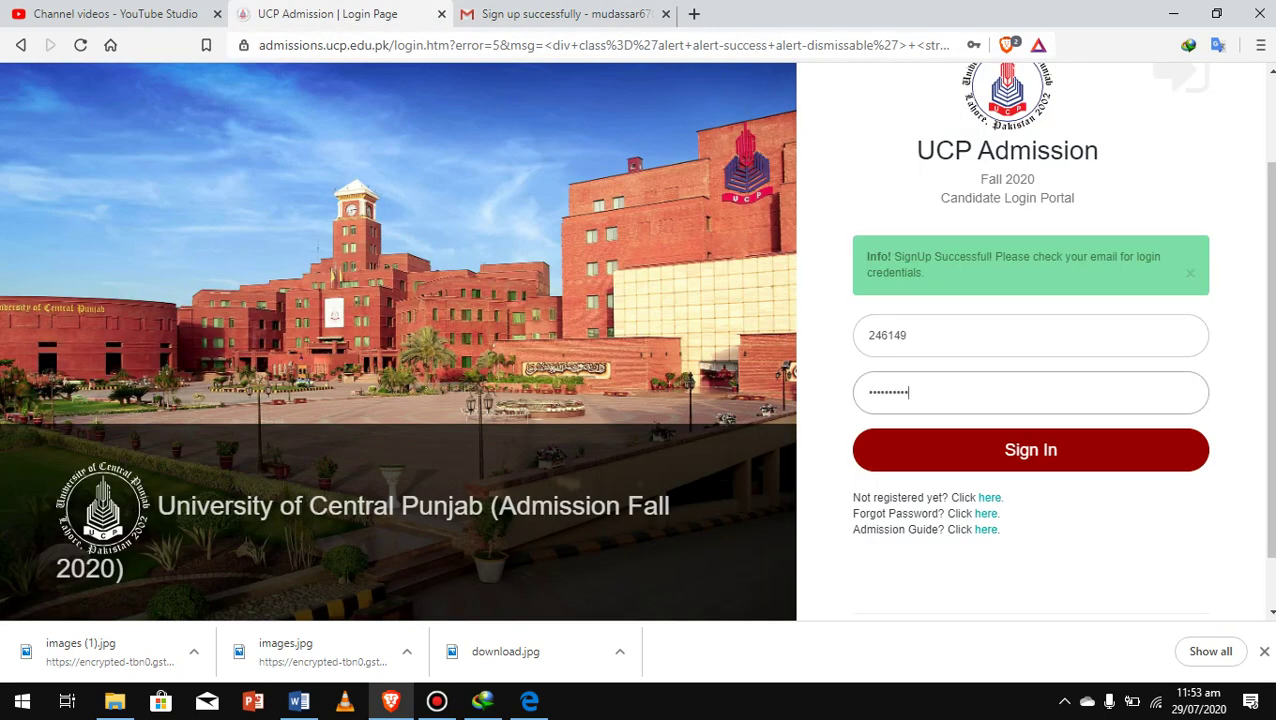
pyautogui.press('BackSpace')
pyautogui.press('BackSpace')
pyautogui.press('BackSpace')
pyautogui.press('BackSpace')
pyautogui.press('BackSpace')
pyautogui.press('BackSpace')
pyautogui.press('BackSpace')
pyautogui.press('BackSpace')
pyautogui.press('BackSpace')
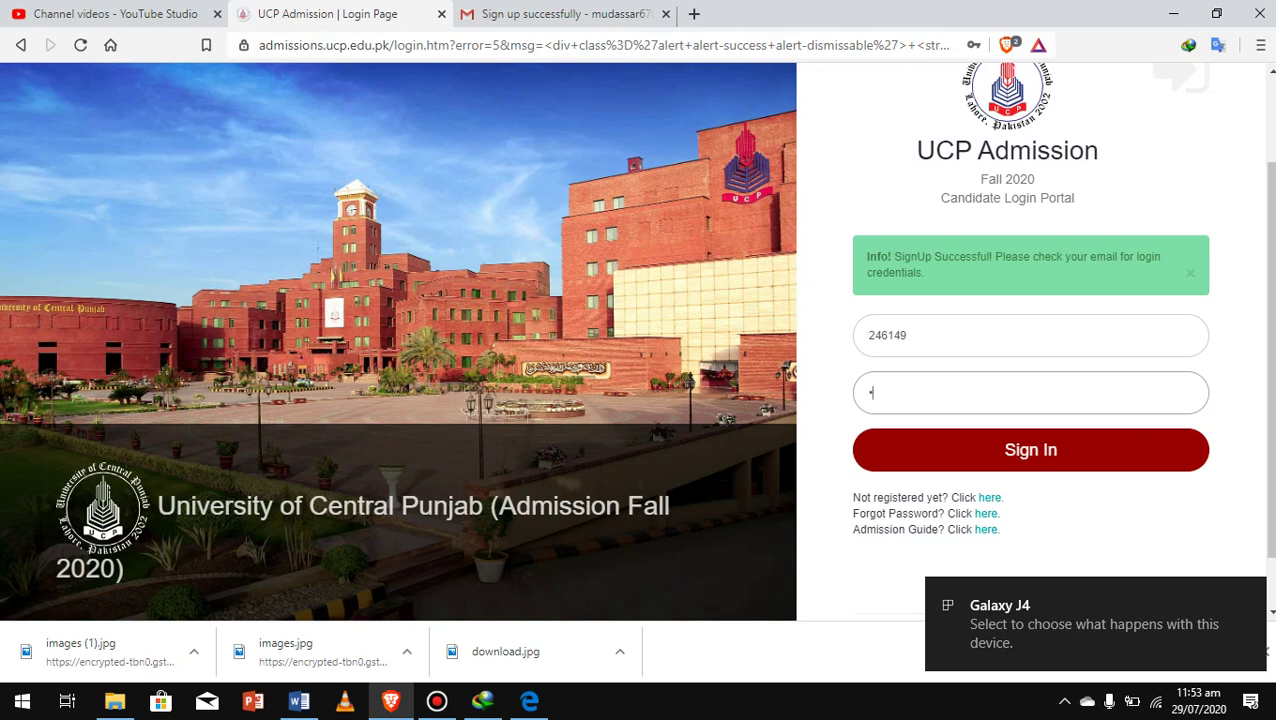
pyautogui.press('BackSpace')
pyautogui.hotkey('ctrl', 'v')
pyautogui.press('Return')
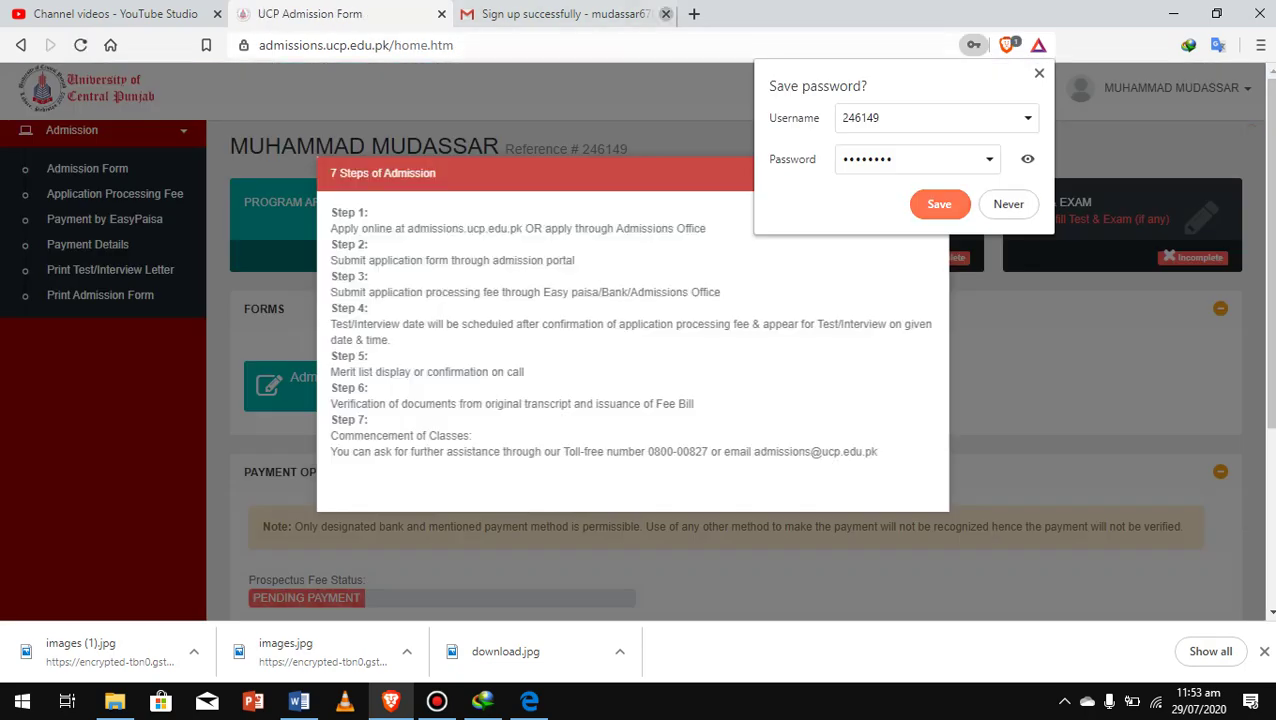
# Close the Gmail tab with the sign-up confirmation email
pyautogui.click(665, 14)
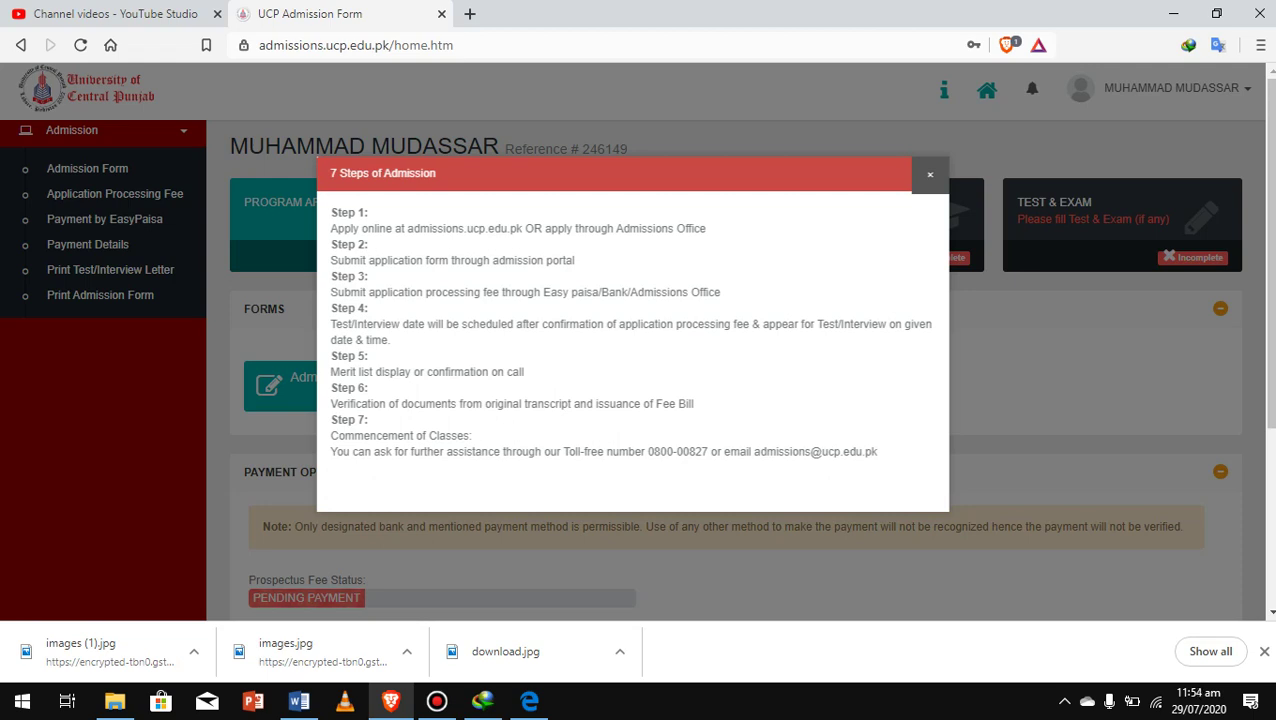
# Dismiss the 7 Steps notice, try the Application Processing Fee, then open the Admission Form
pyautogui.click(929, 174)
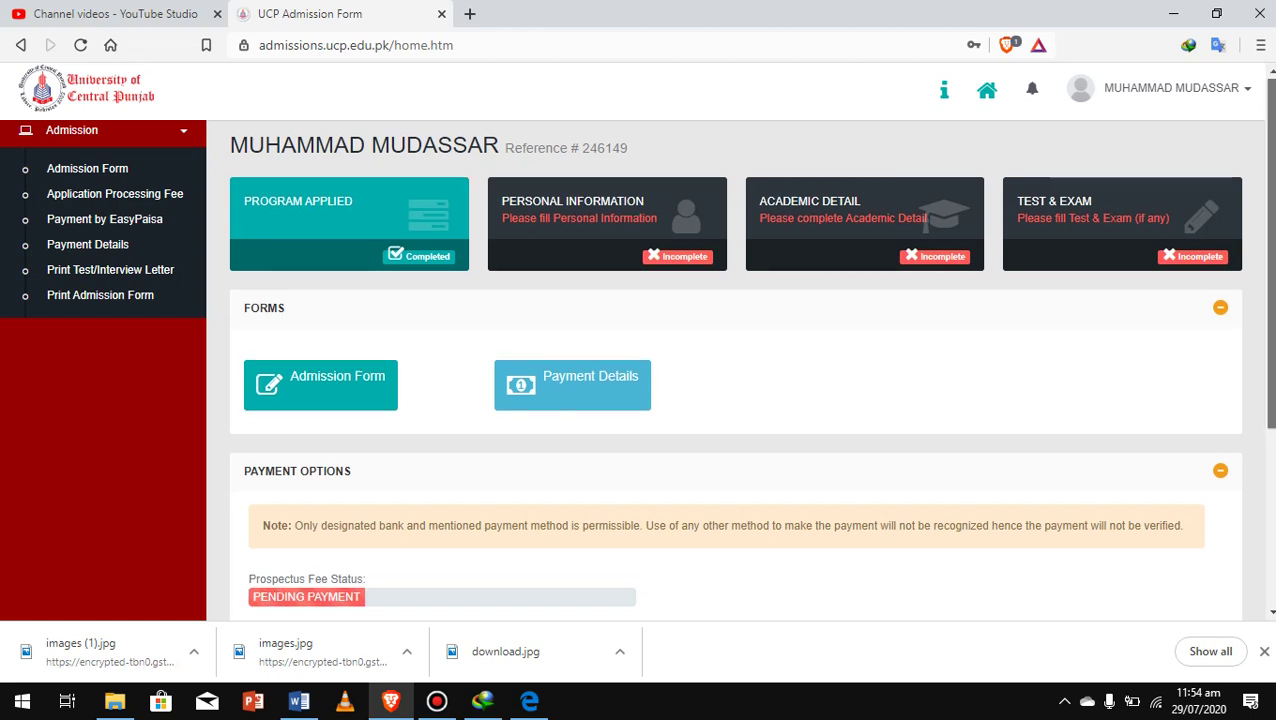
pyautogui.scroll(-3, 735, 370)
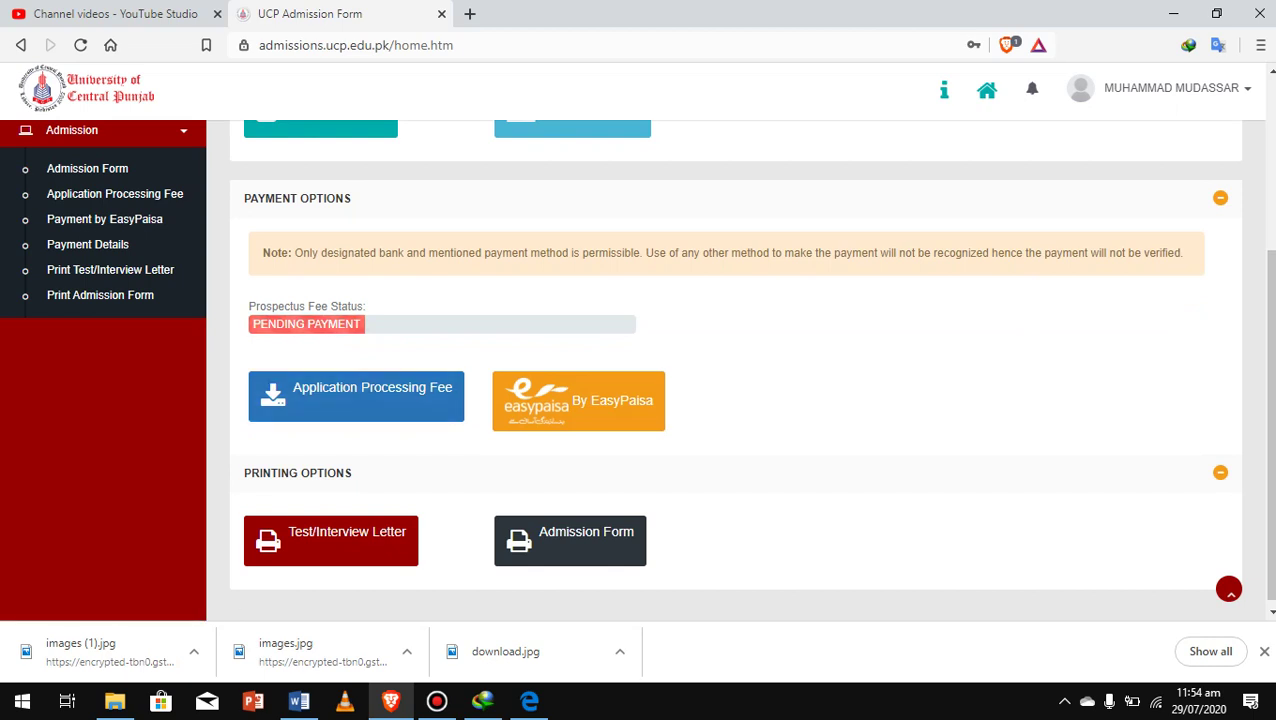
pyautogui.click(356, 396)
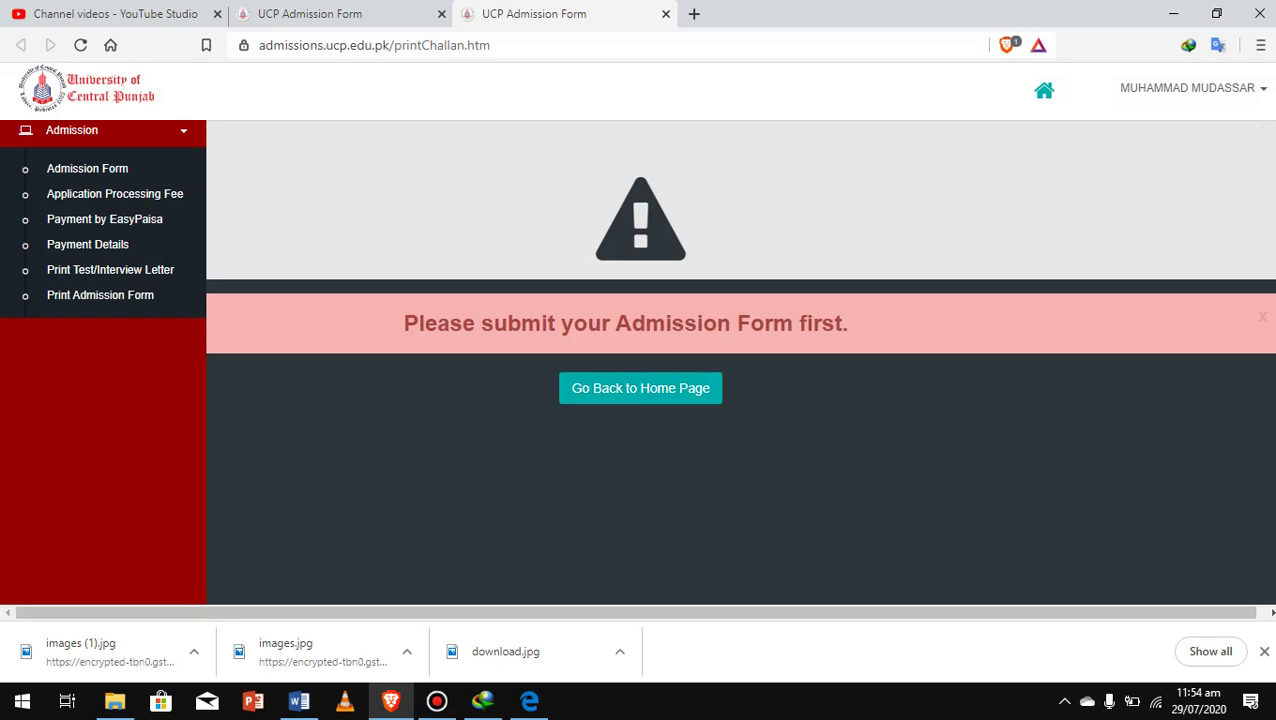
pyautogui.hscroll(1, 740, 360)
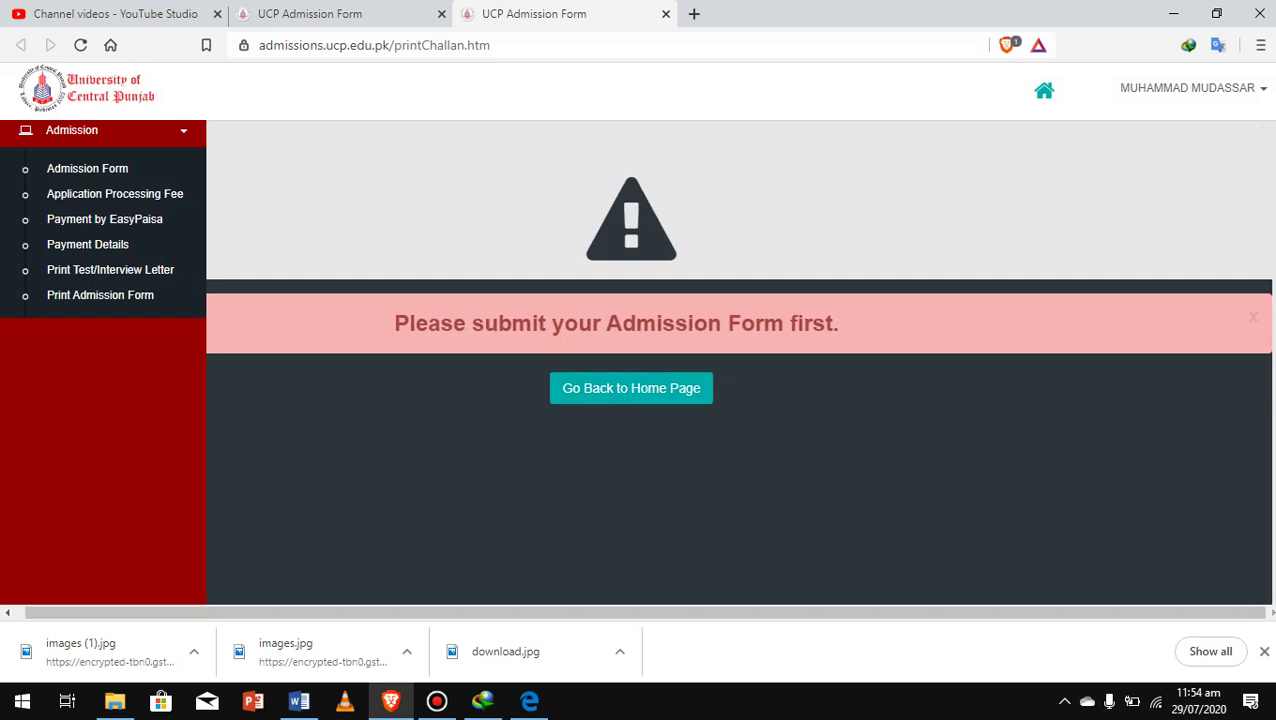
pyautogui.click(87, 168)
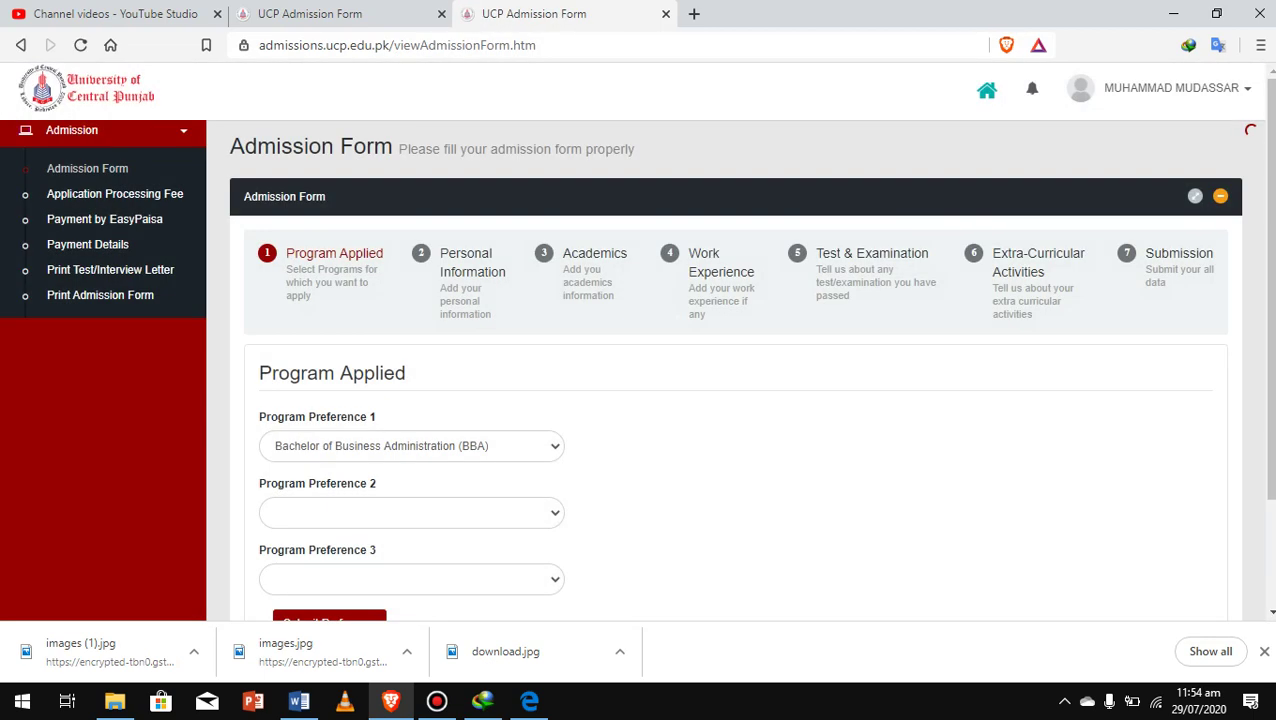
# Pick Electrical Engineering as preference 2 and BS International Relations as preference 3, and submit
pyautogui.scroll(-2, 735, 370)
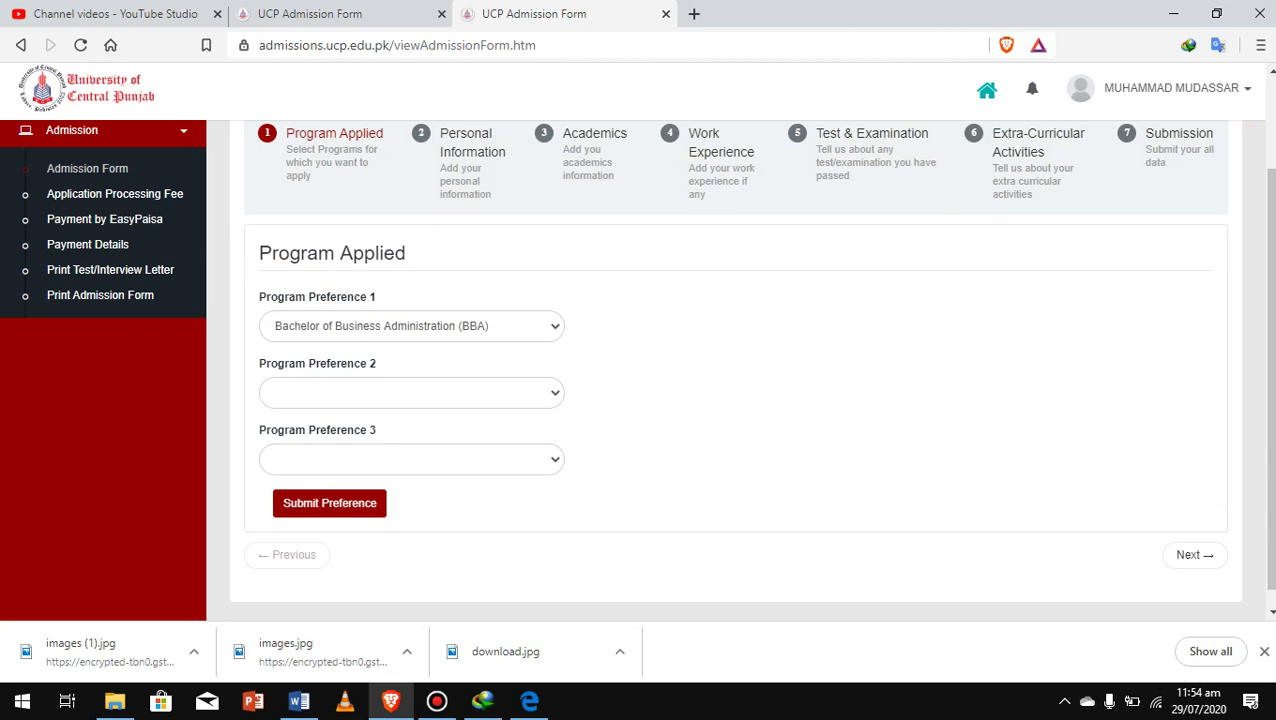
pyautogui.click(411, 392)
pyautogui.scroll(-1, 405, 230)
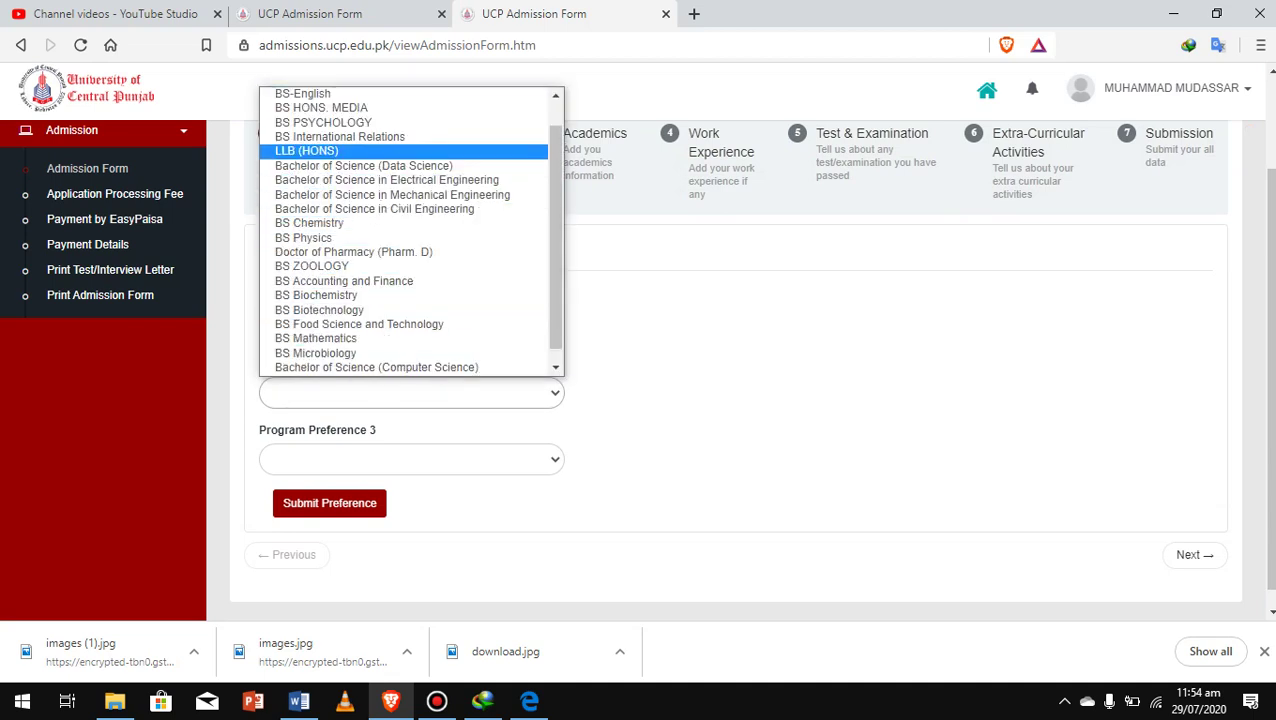
pyautogui.click(387, 180)
pyautogui.click(411, 459)
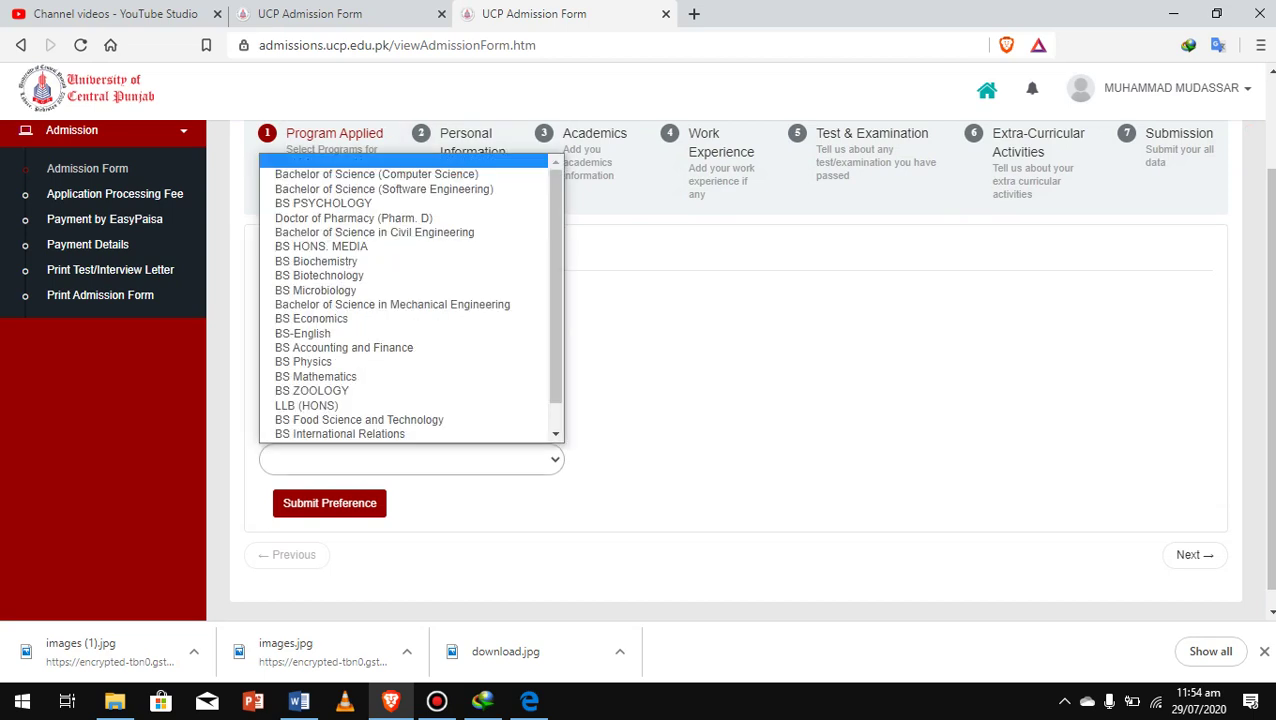
pyautogui.scroll(-1, 405, 391)
pyautogui.click(340, 419)
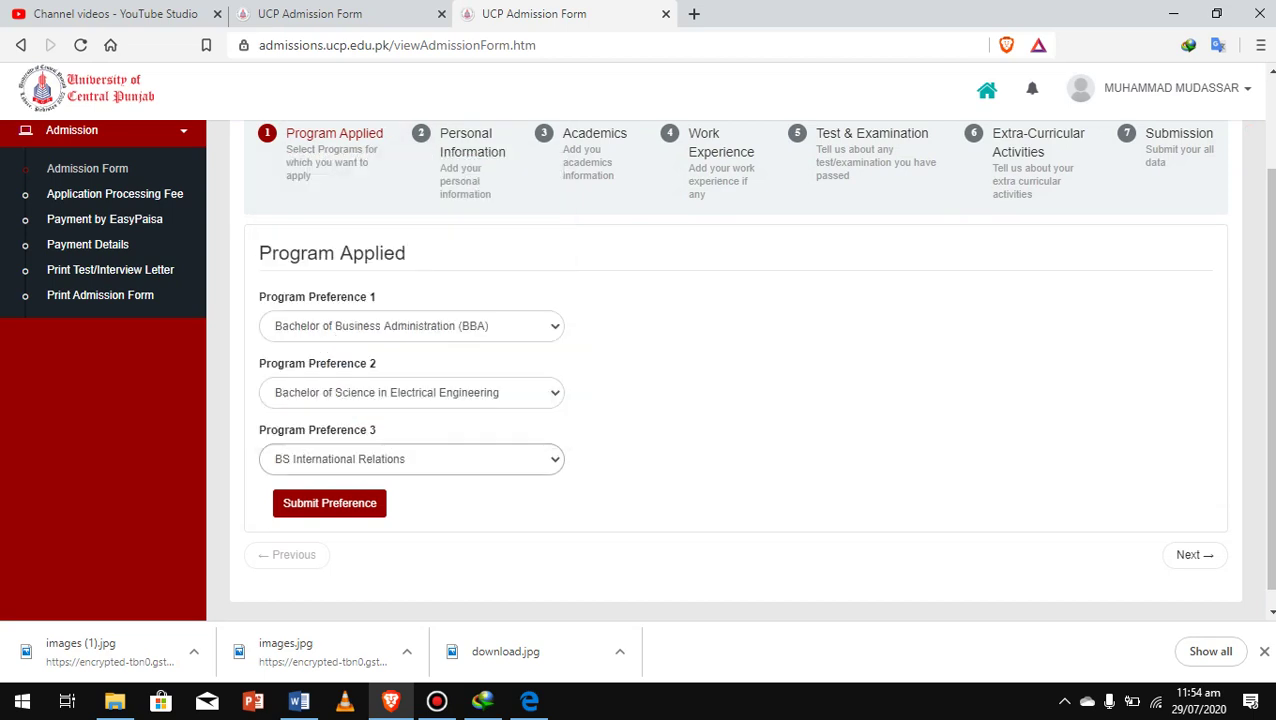
pyautogui.click(329, 503)
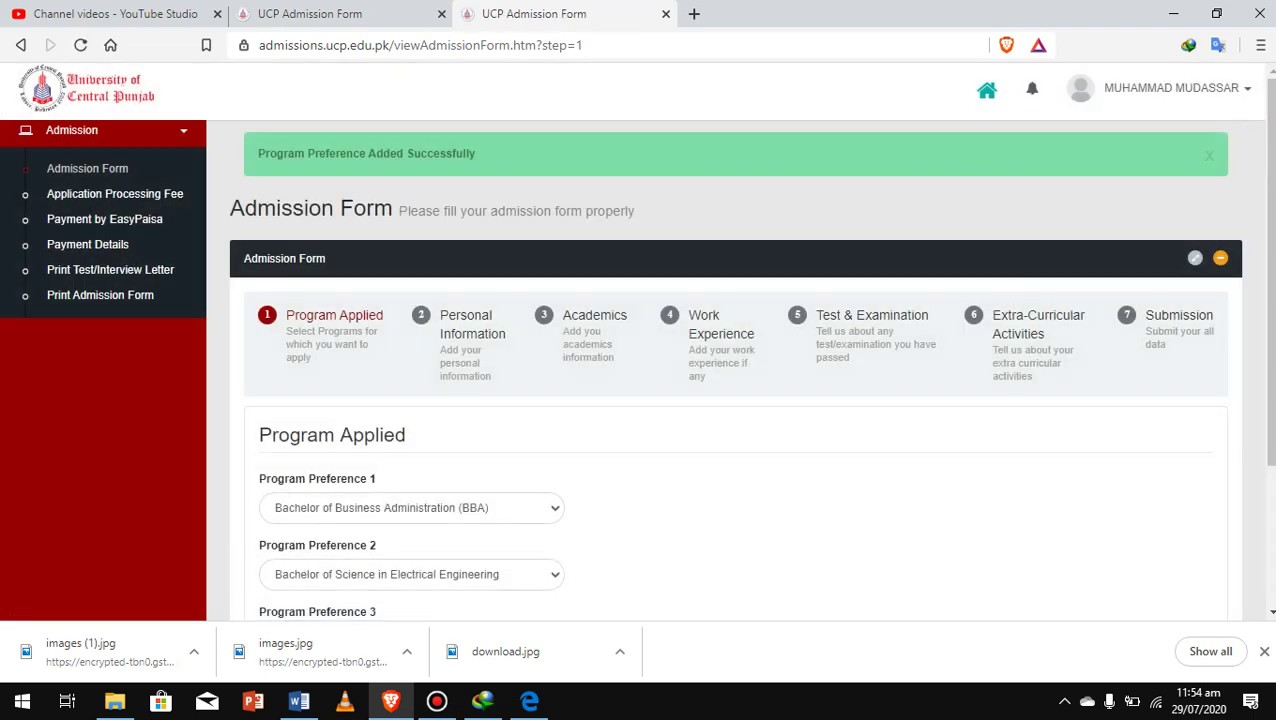
pyautogui.scroll(-2, 750, 370)
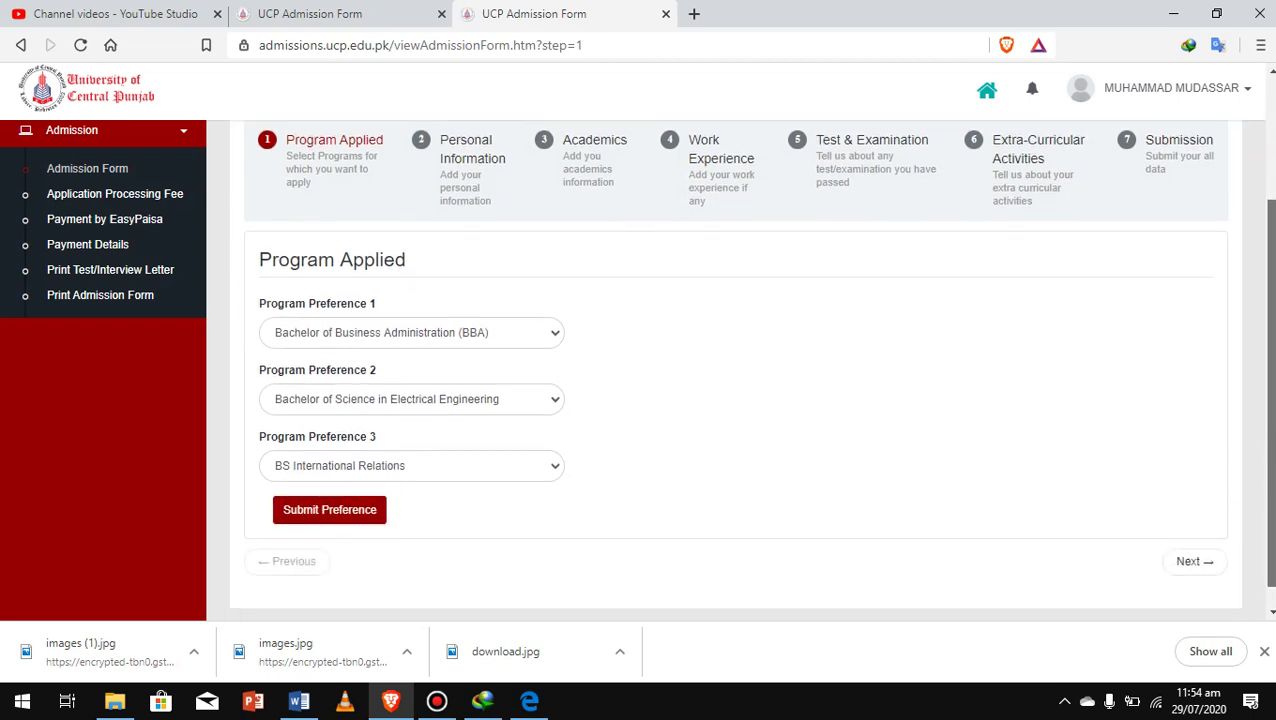
pyautogui.scroll(1, 750, 362)
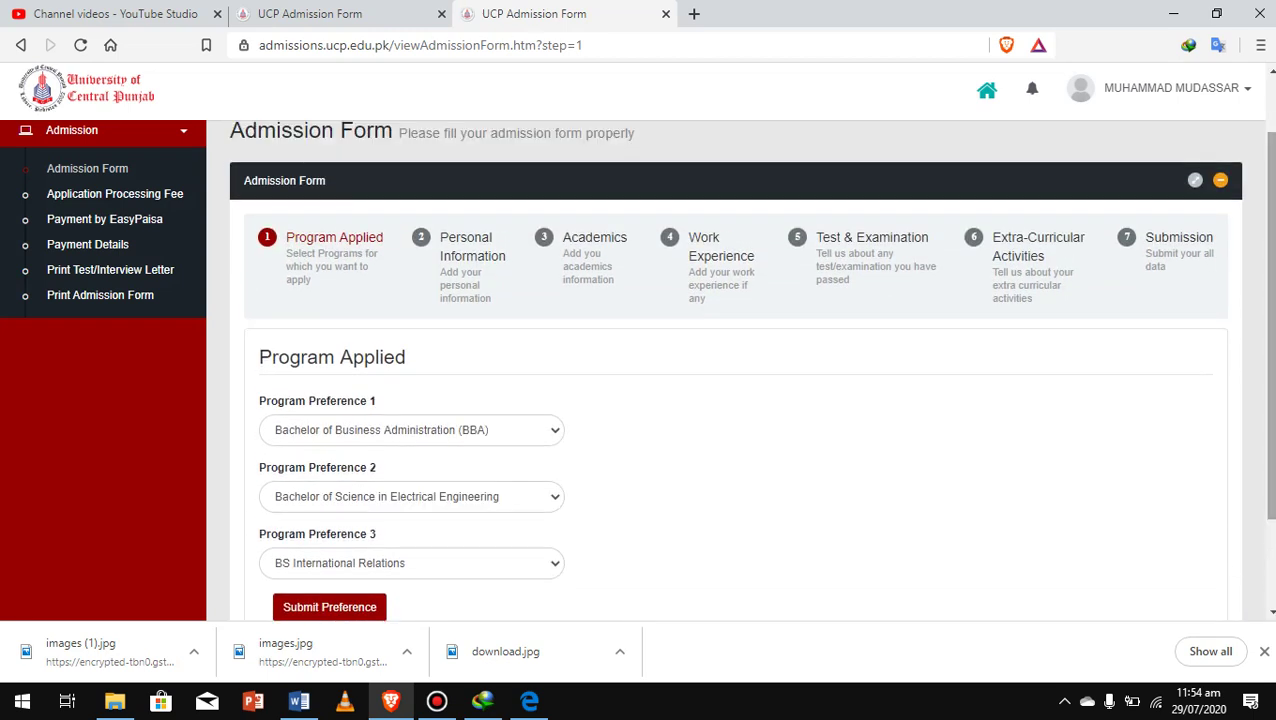
pyautogui.scroll(1, 735, 370)
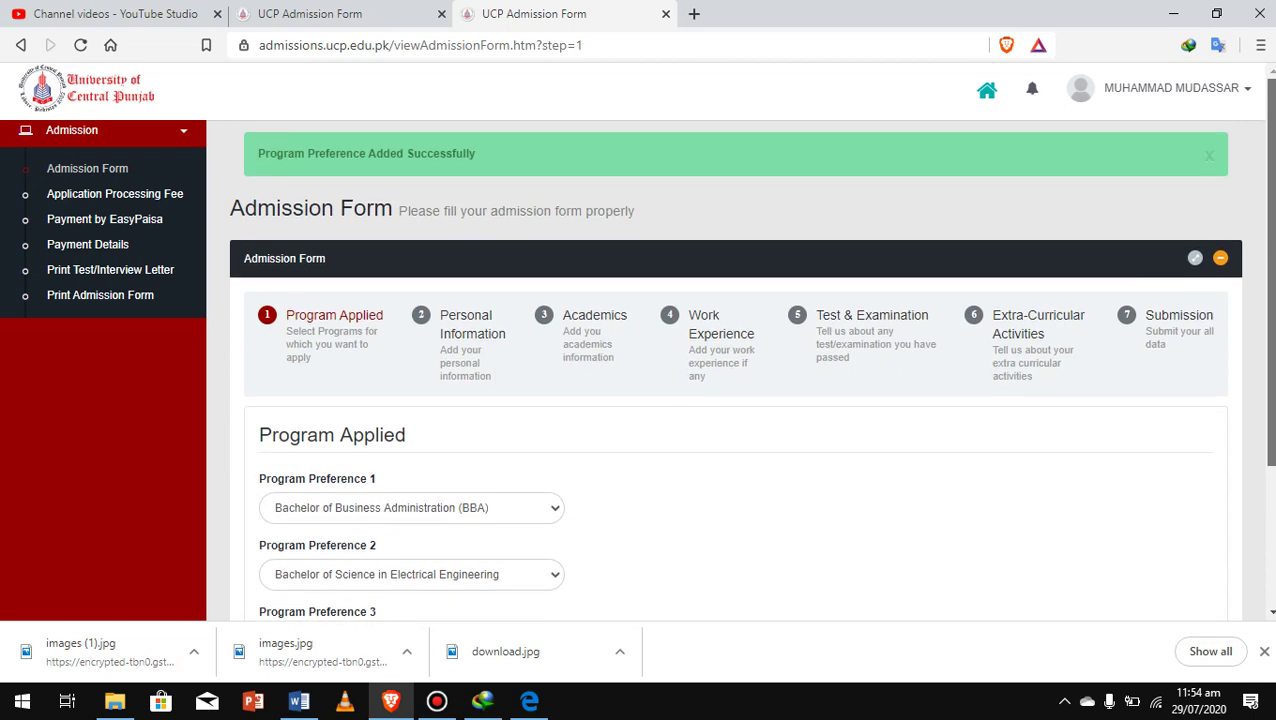
pyautogui.scroll(-3, 735, 370)
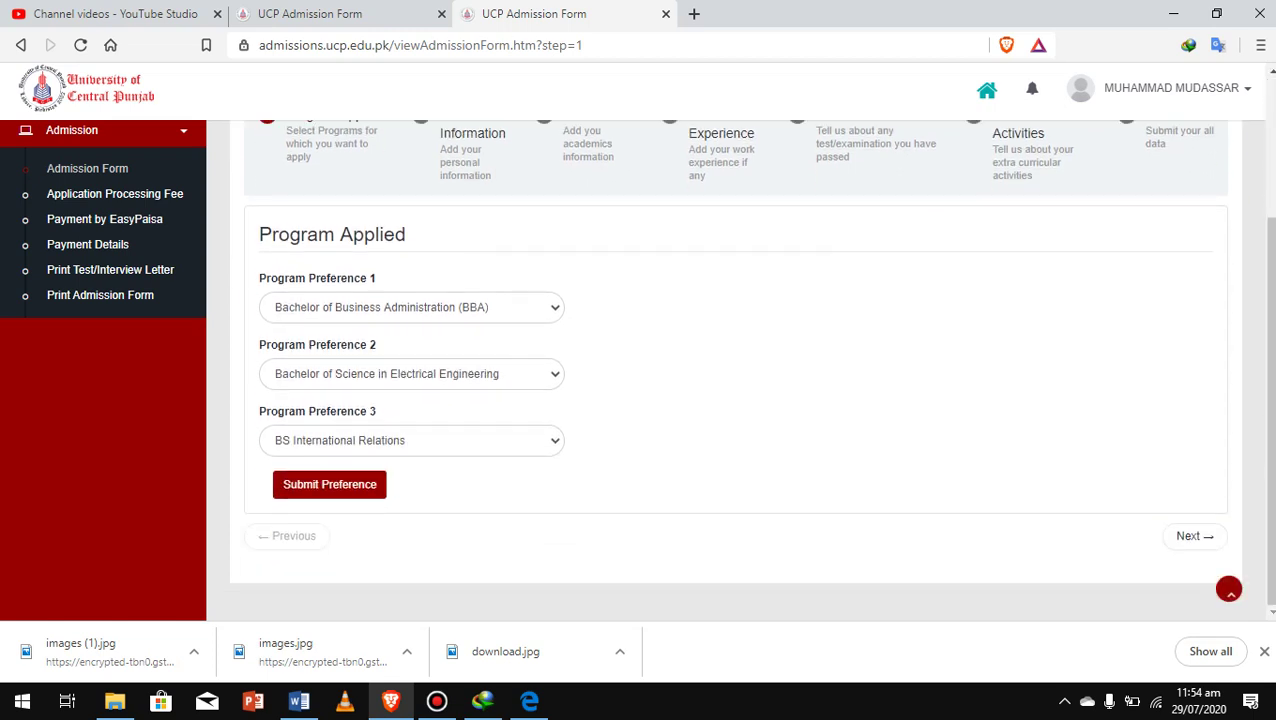
# Set marital status to Married and nationality to PAKISTAN
pyautogui.click(1190, 536)
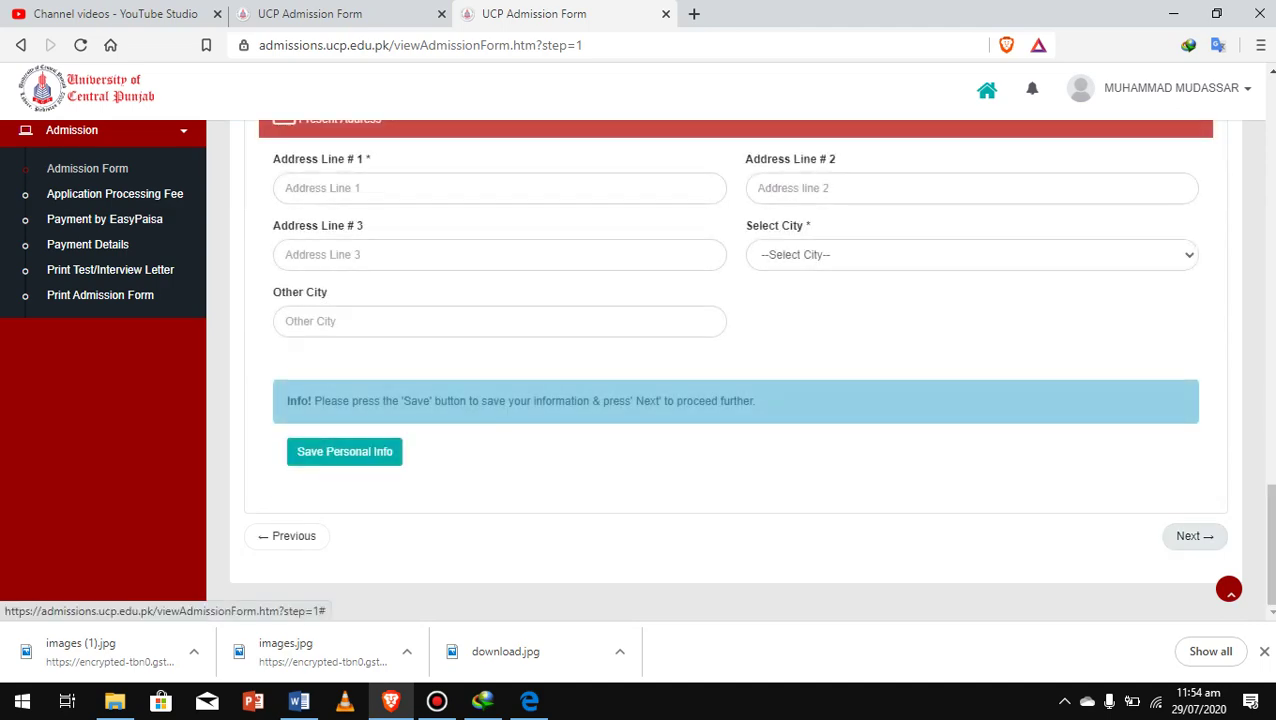
pyautogui.scroll(8, 735, 370)
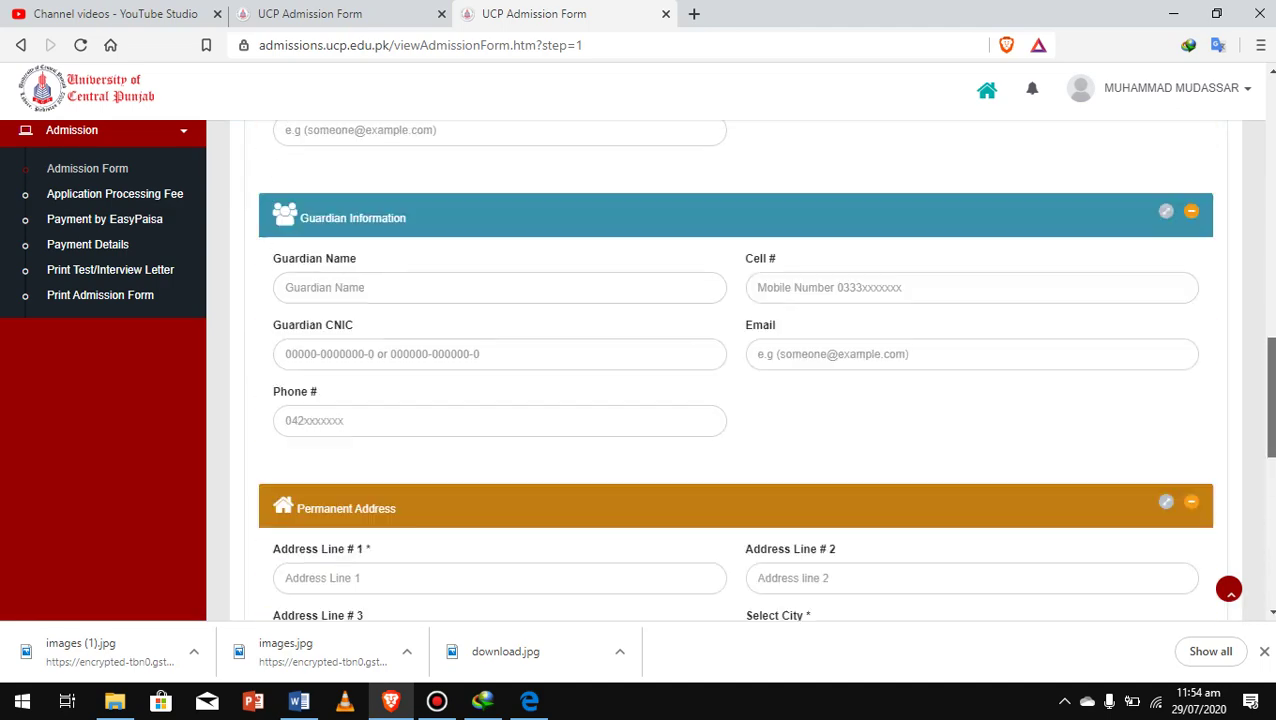
pyautogui.scroll(10, 735, 370)
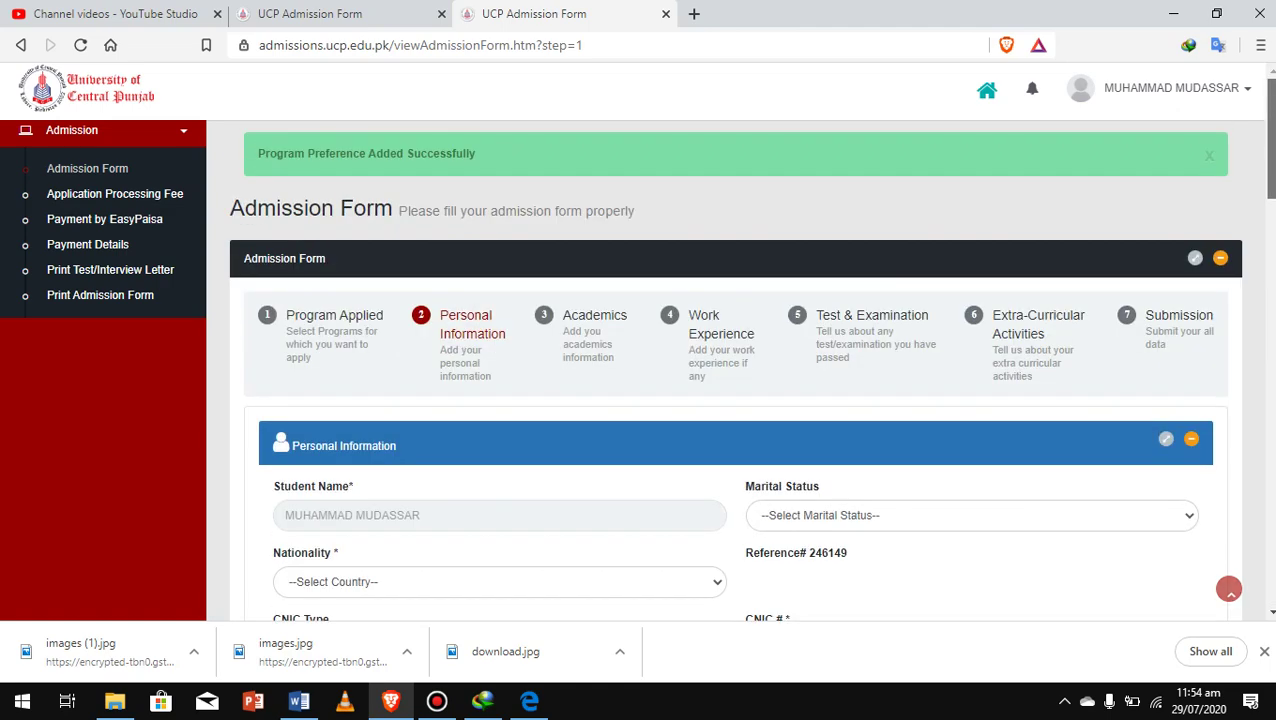
pyautogui.scroll(-1, 735, 370)
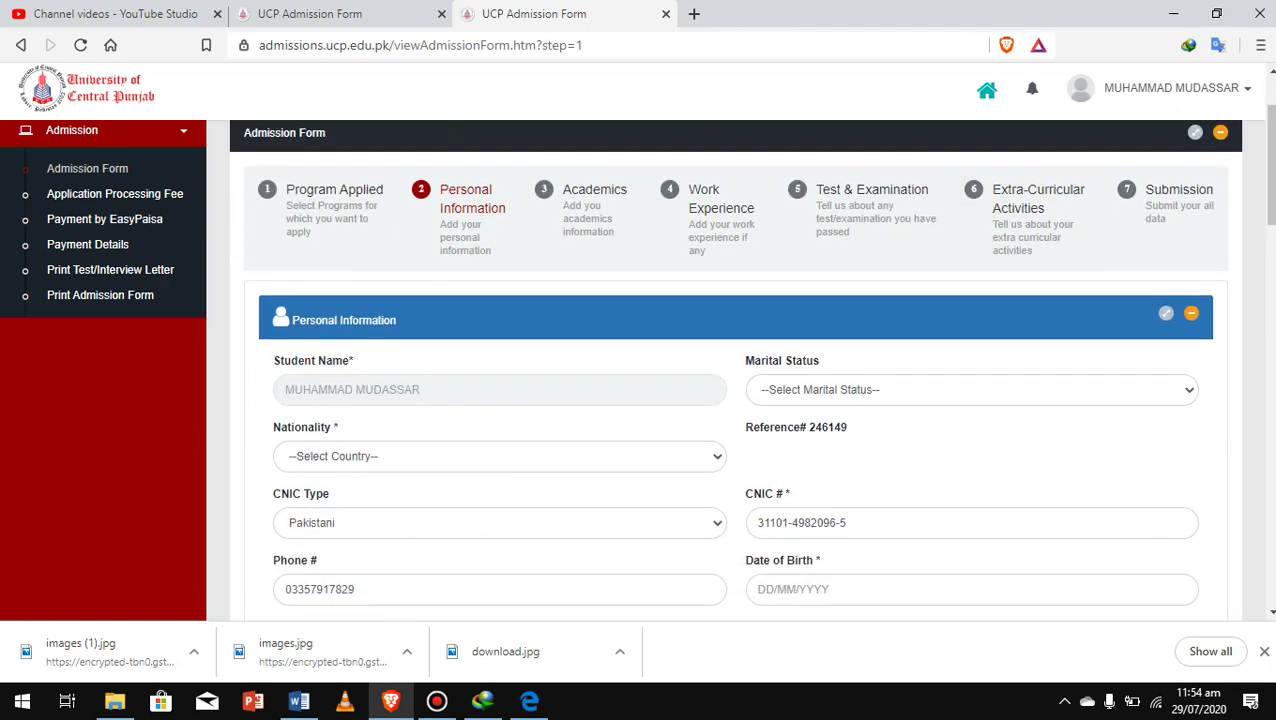
pyautogui.click(970, 389)
pyautogui.press('Down')
pyautogui.press('Down')
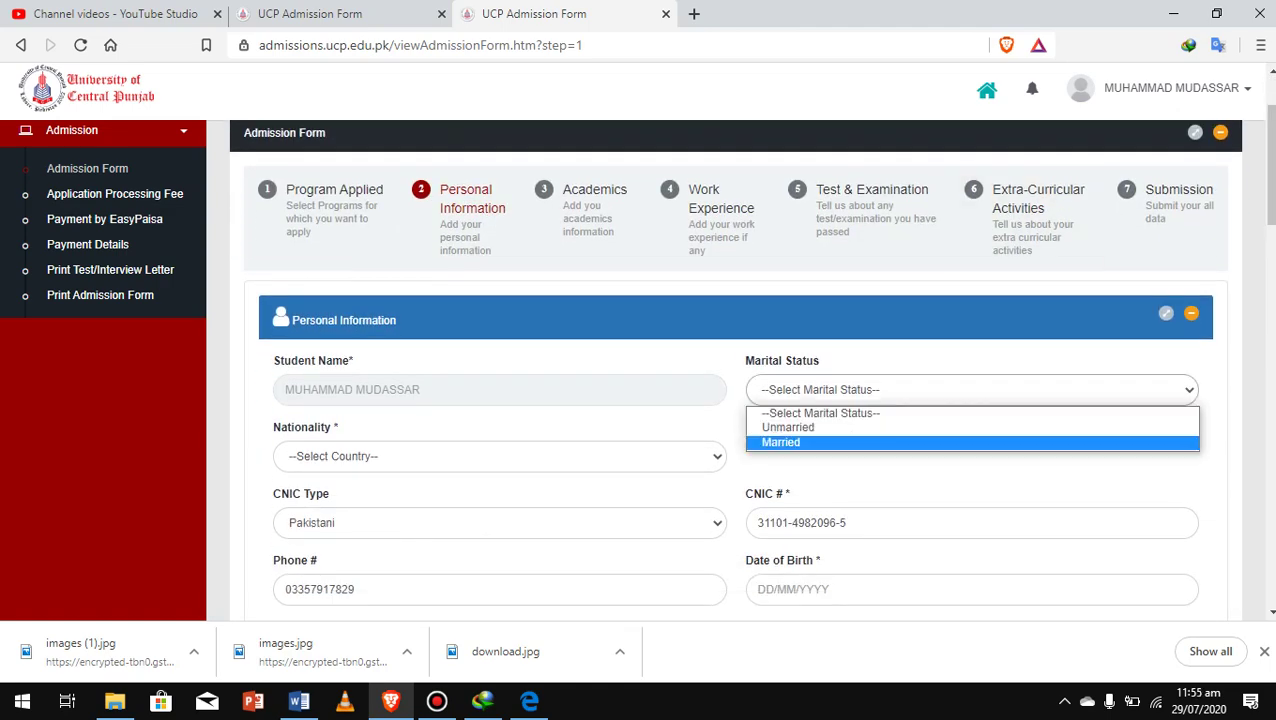
pyautogui.press('Return')
pyautogui.click(499, 456)
pyautogui.scroll(-1, 499, 373)
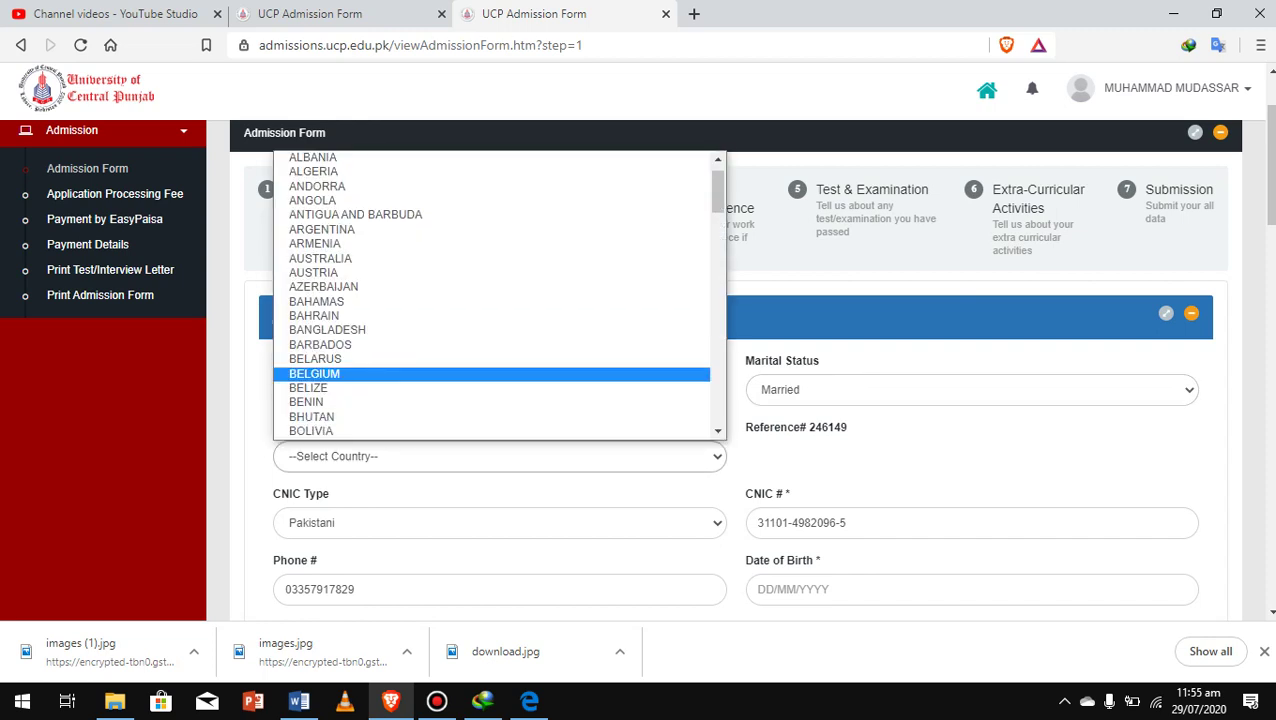
pyautogui.press('o')
pyautogui.press('p')
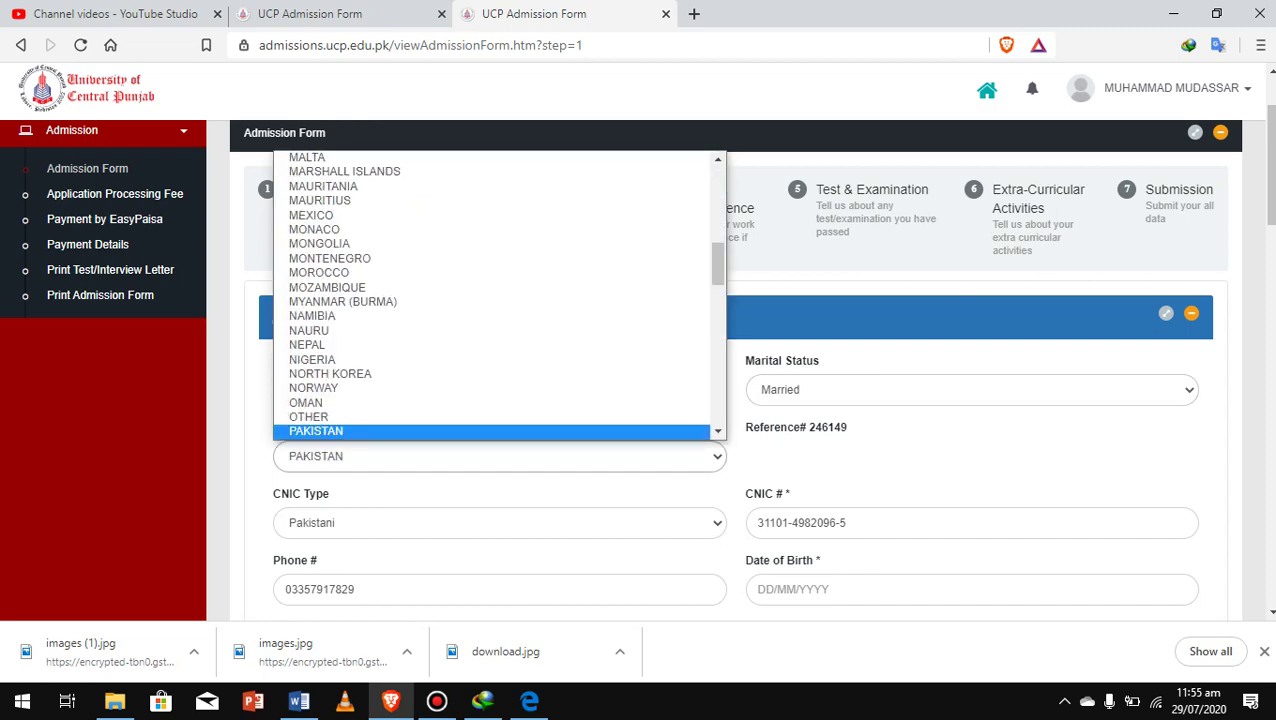
pyautogui.press('Return')
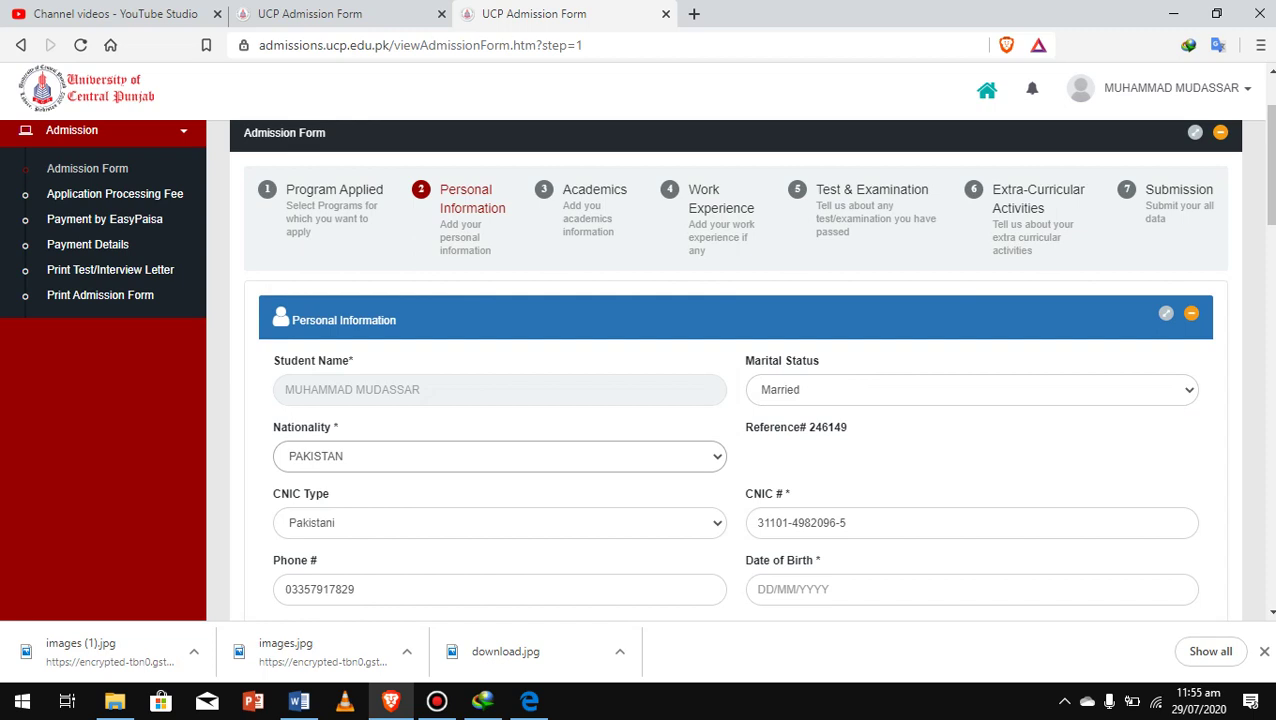
pyautogui.scroll(-2, 735, 360)
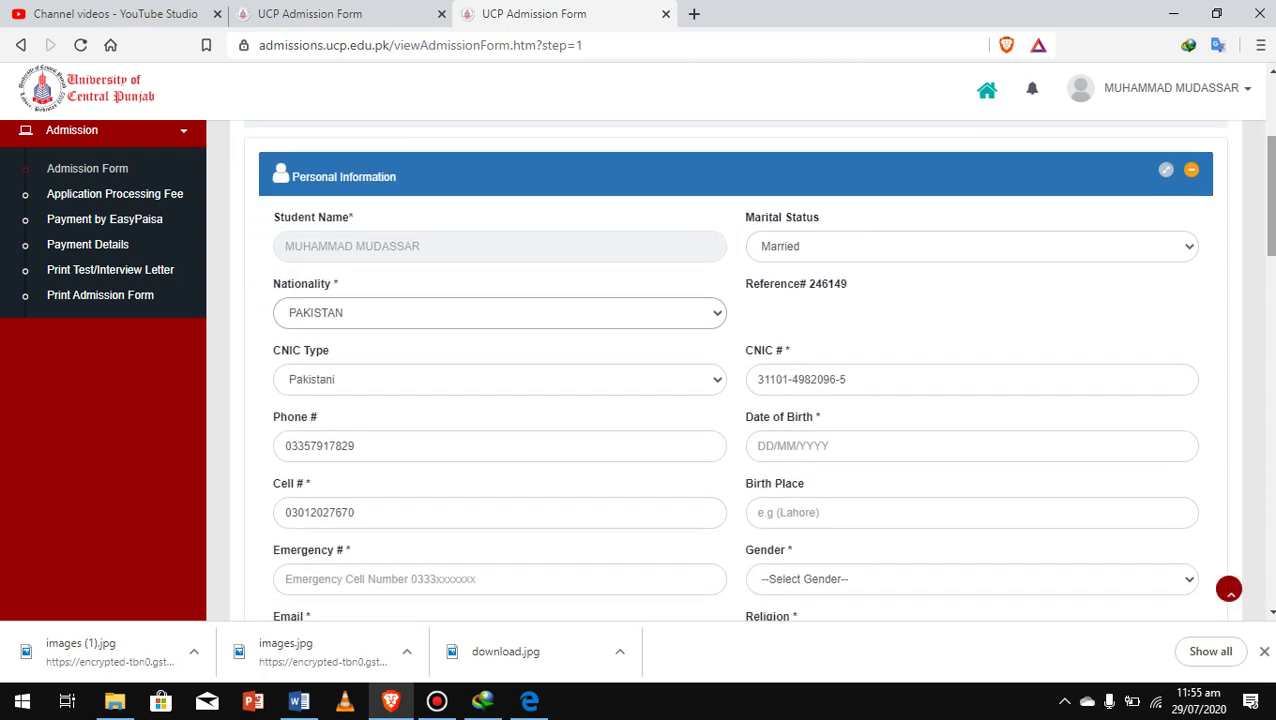
pyautogui.click(800, 446)
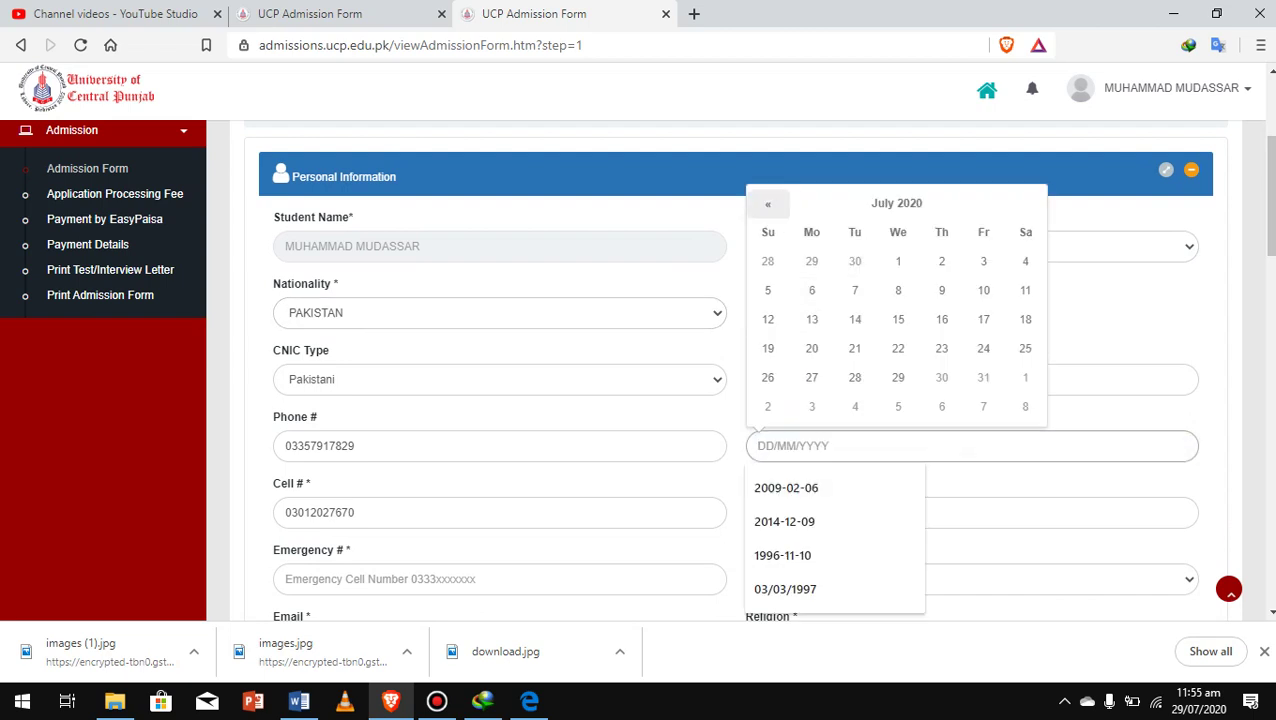
pyautogui.click(768, 204)
pyautogui.click(768, 204)
pyautogui.click(768, 204)
pyautogui.click(768, 204)
pyautogui.write('-')
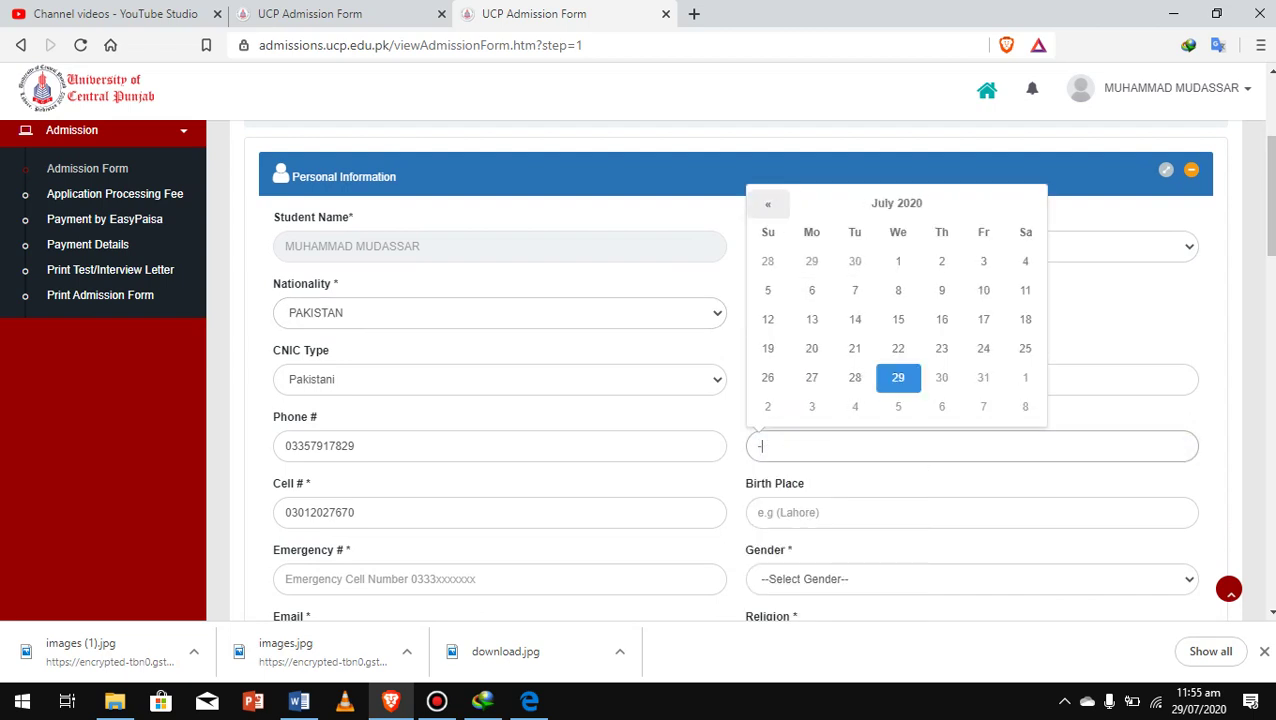
pyautogui.press('BackSpace')
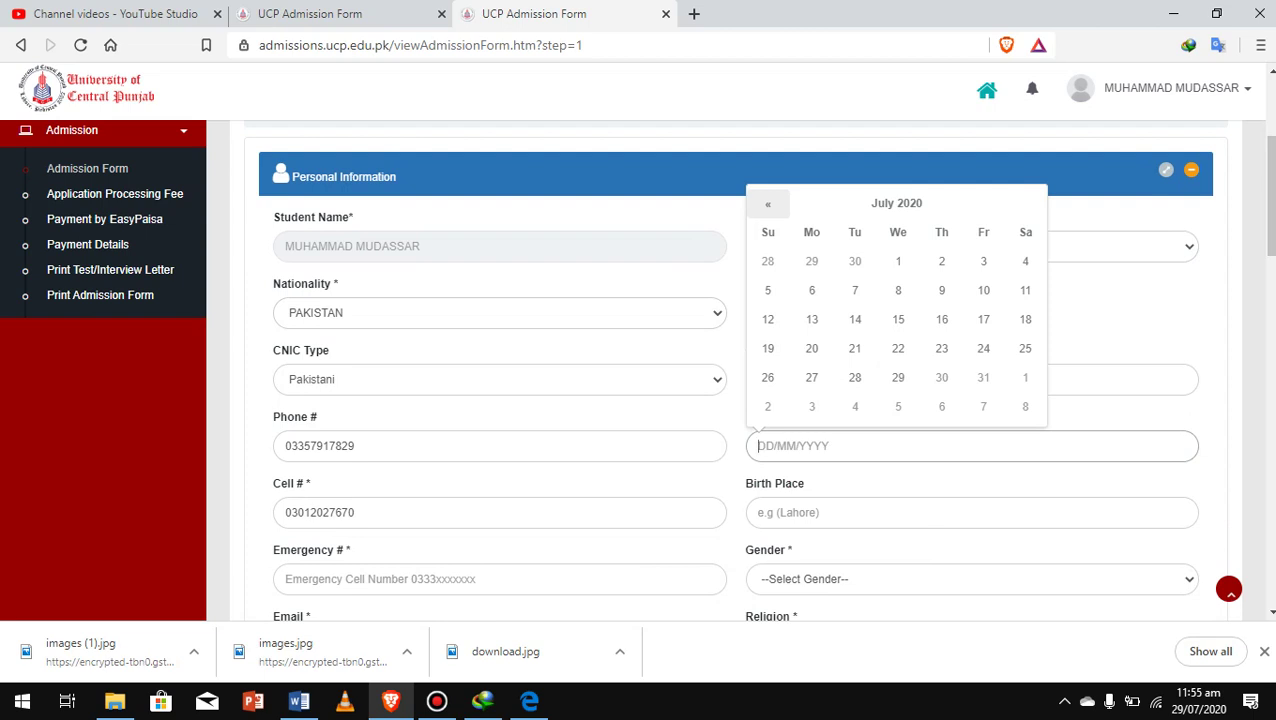
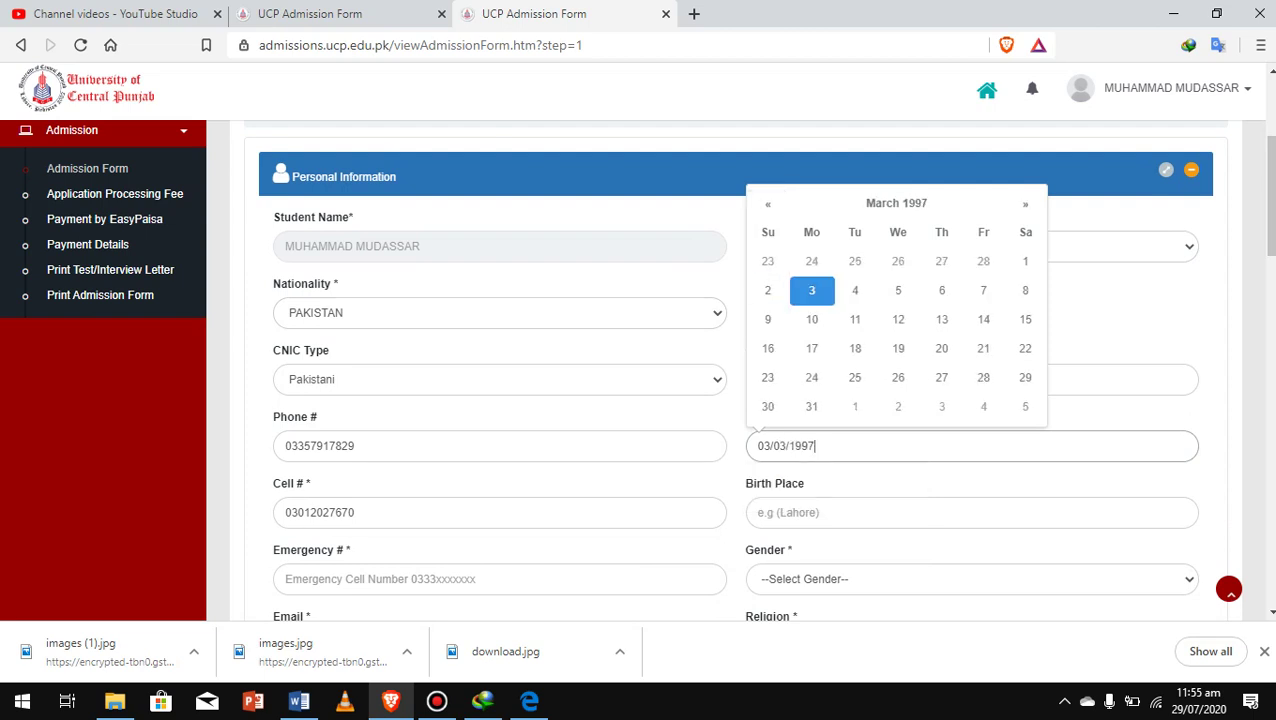
# Enter birth place 'bahhwalangr' and the emergency contact number, fixing its extra digit
pyautogui.click(760, 512)
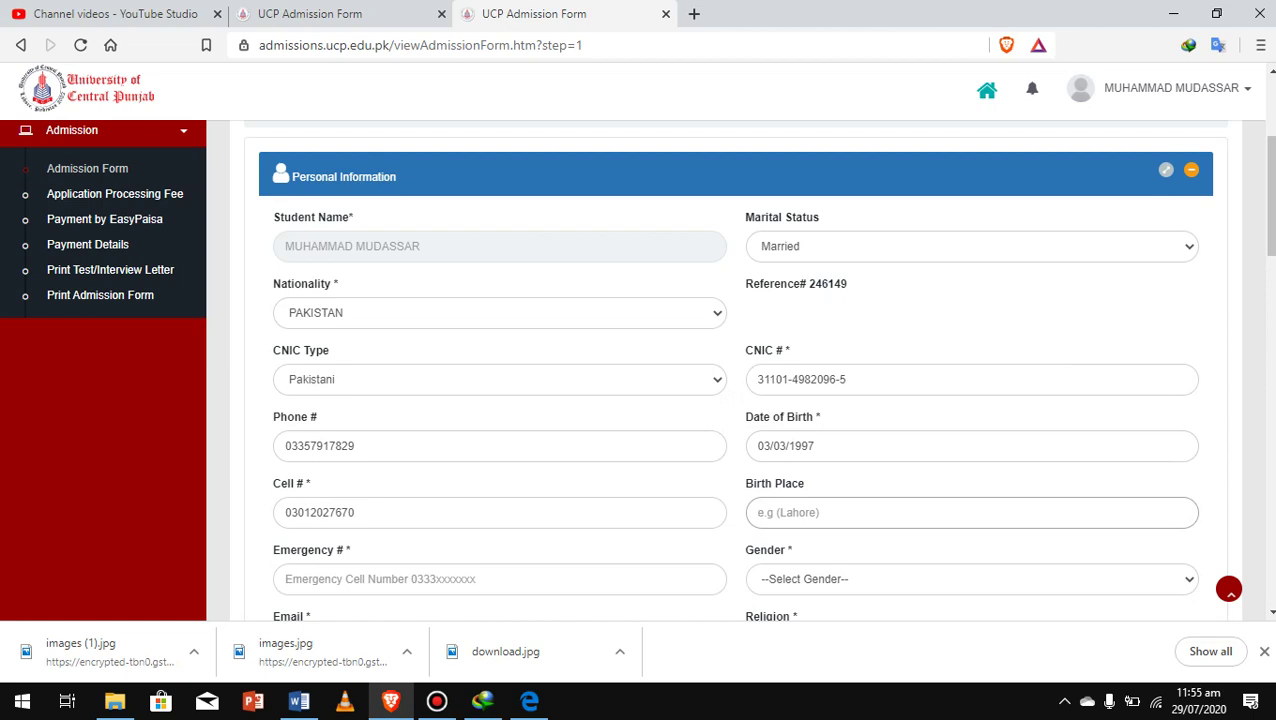
pyautogui.write('bah')
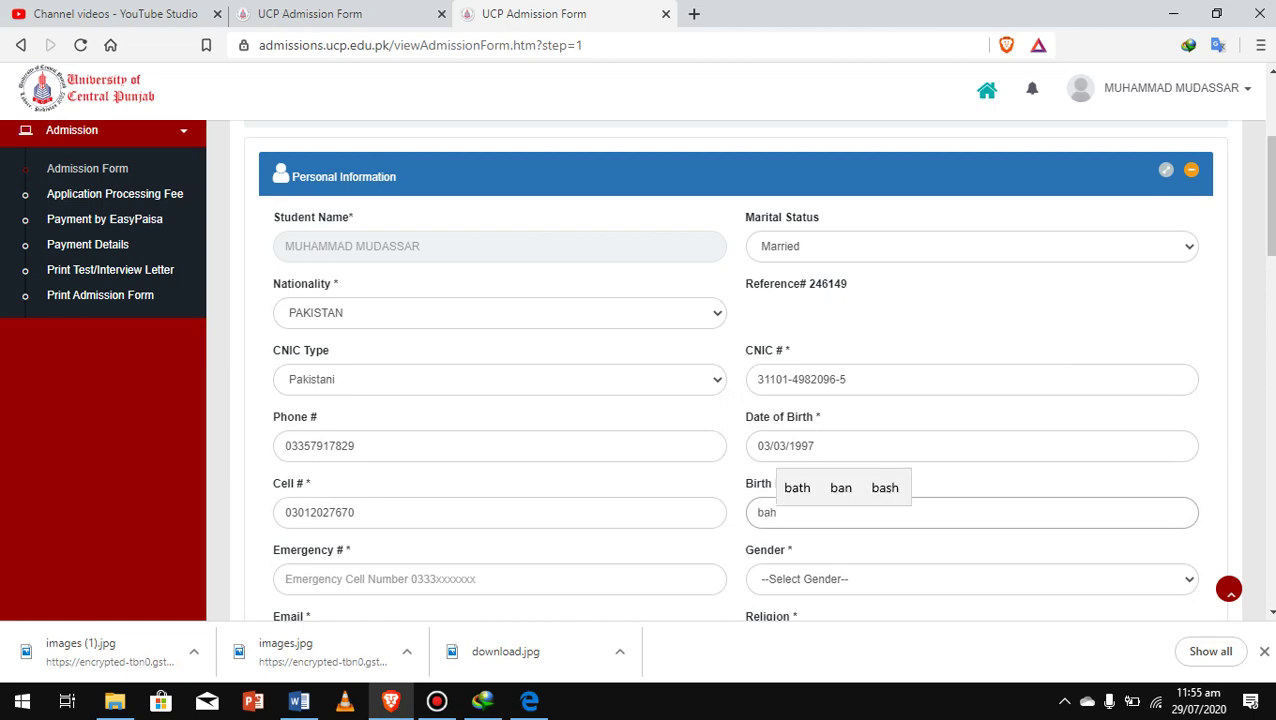
pyautogui.write('hwalangr')
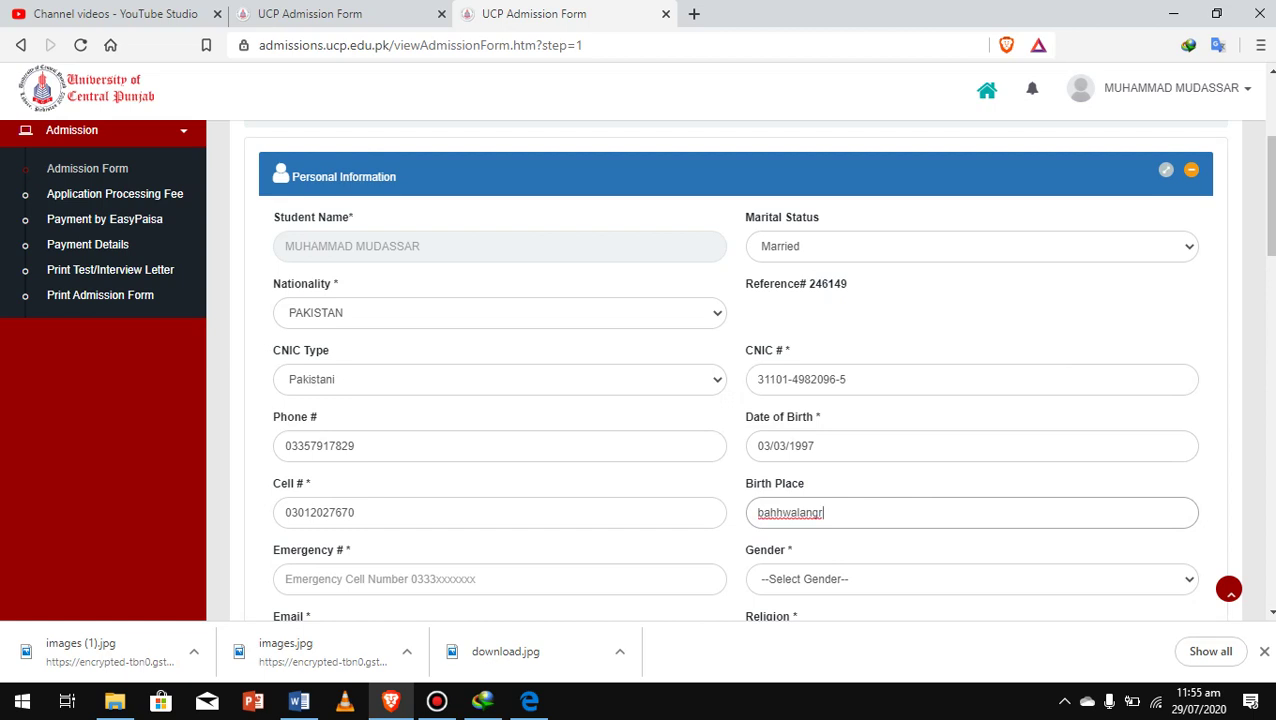
pyautogui.scroll(-3, 740, 370)
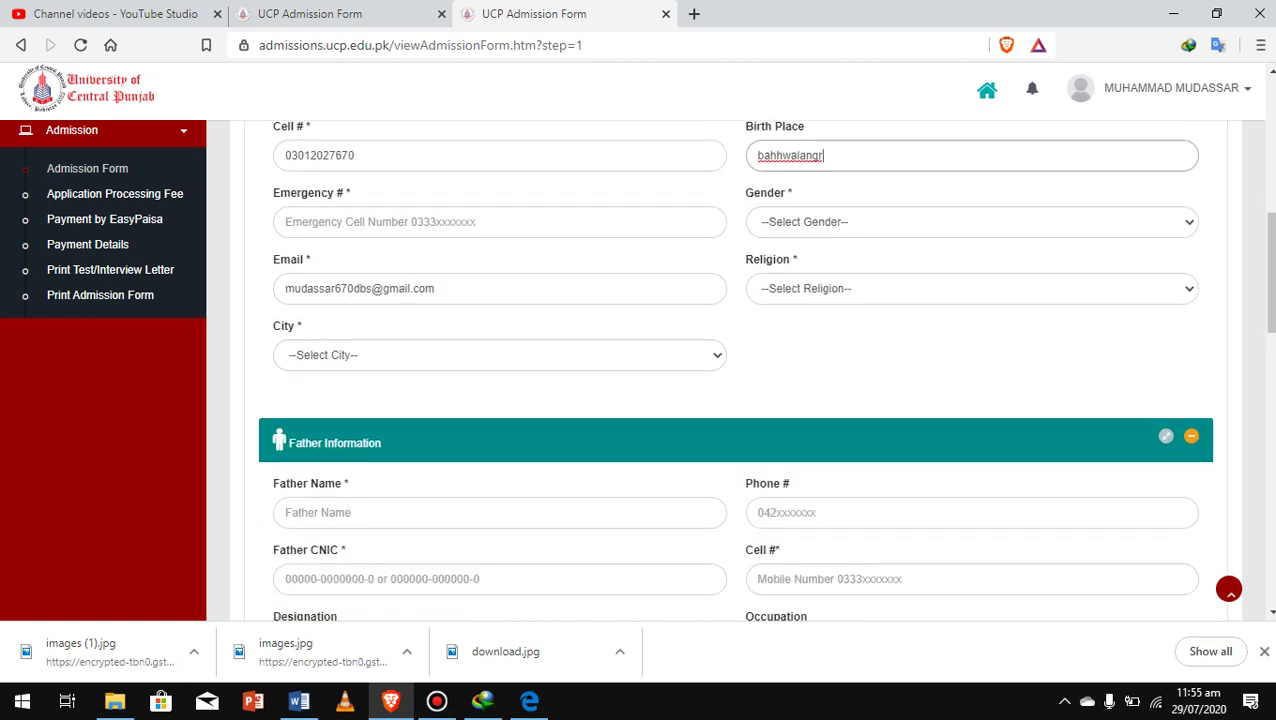
pyautogui.click(500, 222)
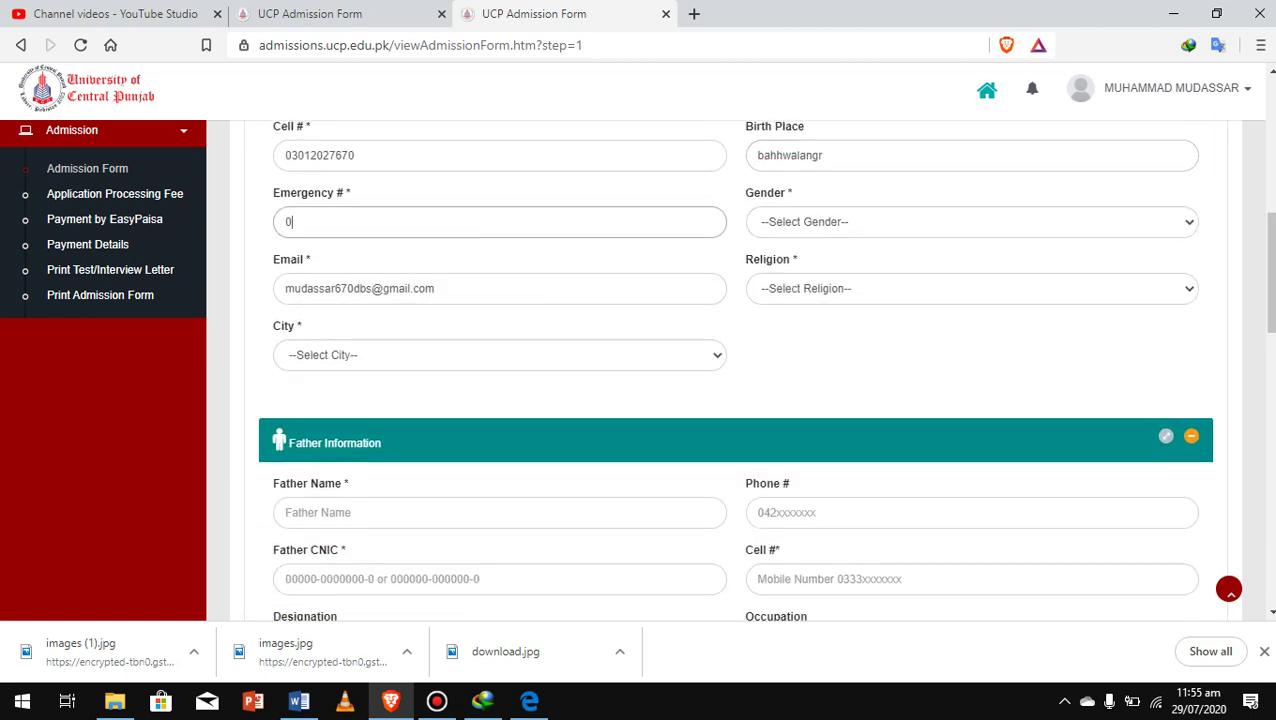
pyautogui.click(335, 222)
pyautogui.press('BackSpace')
pyautogui.write('0')
pyautogui.press('BackSpace')
# Set gender to Male and religion to Islam
pyautogui.press('Tab')
pyautogui.hotkey('alt', 'Down')
pyautogui.press('Down')
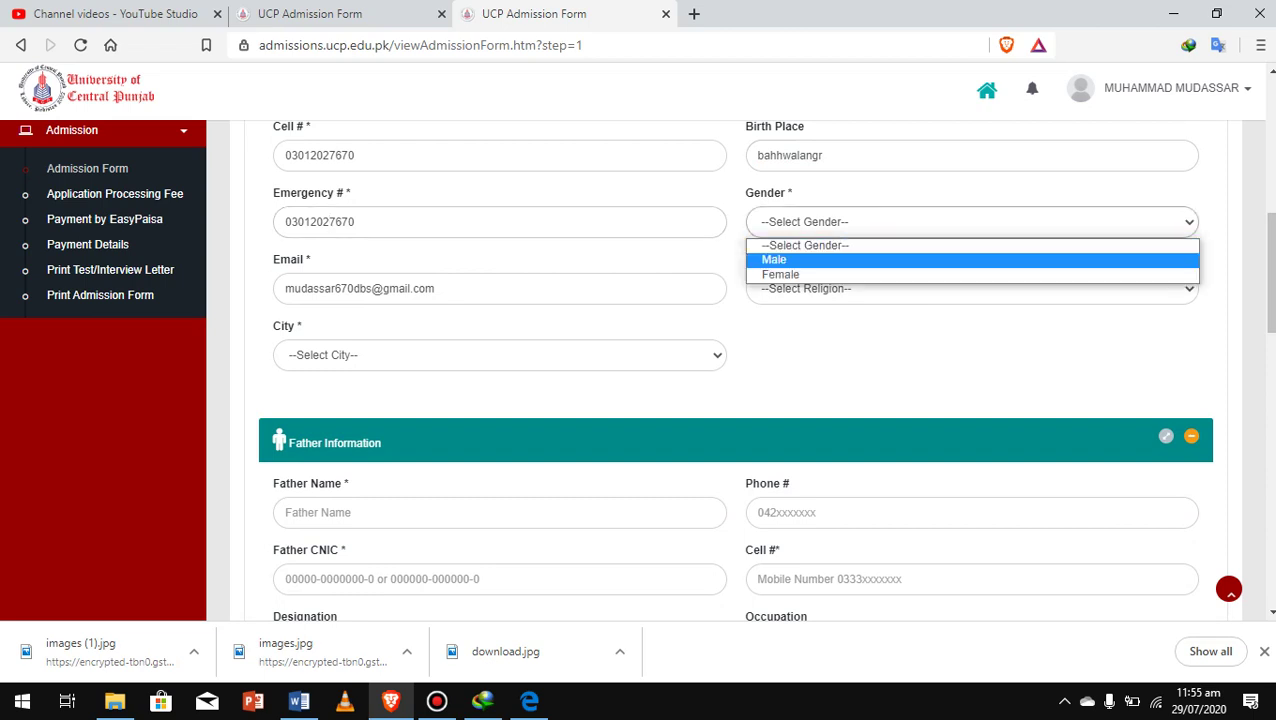
pyautogui.press('Return')
pyautogui.press('Tab')
pyautogui.hotkey('alt', 'Down')
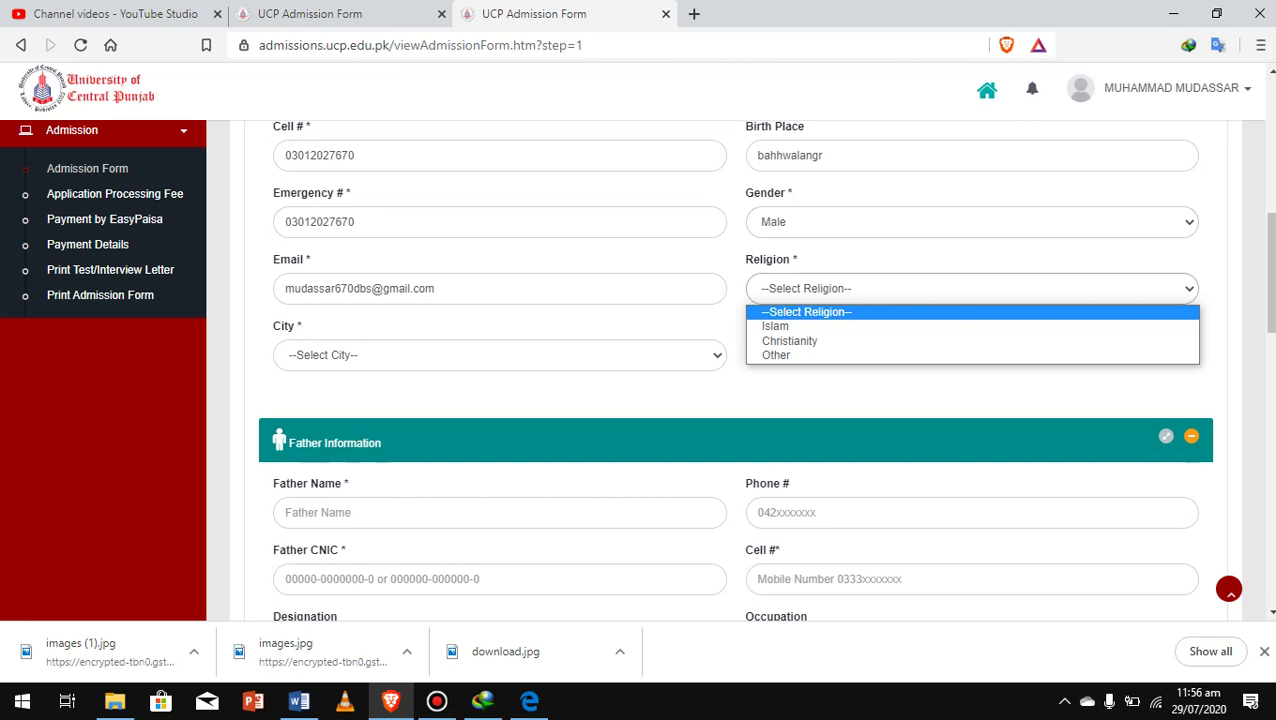
pyautogui.press('Down')
pyautogui.press('Return')
# Choose Bahawalnagar as the city
pyautogui.press('Tab')
pyautogui.hotkey('alt', 'Down')
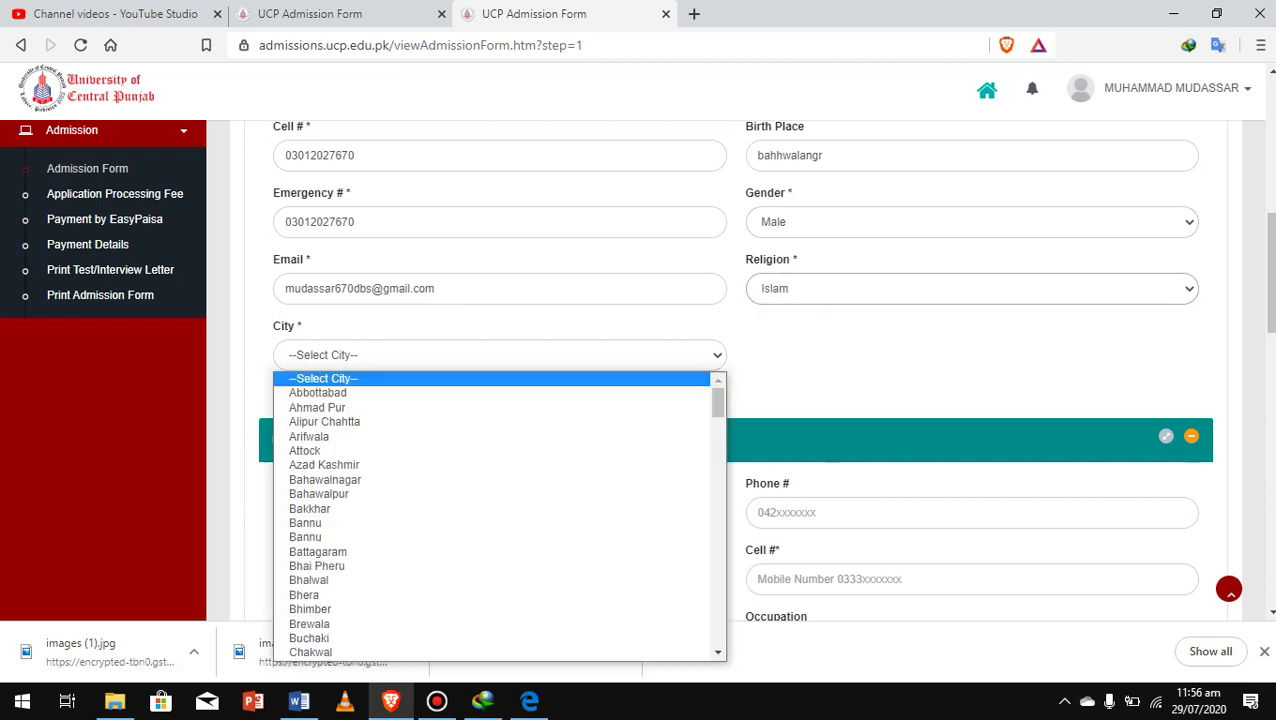
pyautogui.press('Down')
pyautogui.press('Down')
pyautogui.press('Down')
pyautogui.press('Down')
pyautogui.press('Down')
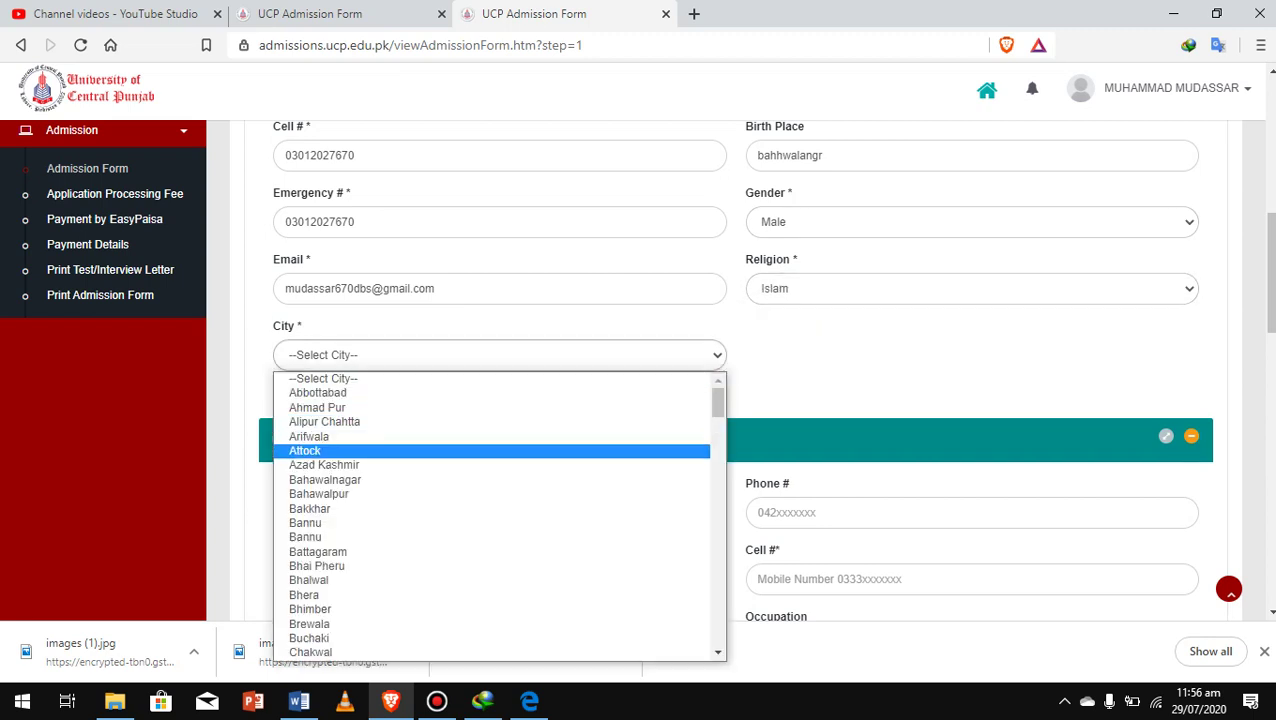
pyautogui.press('Down')
pyautogui.press('Down')
pyautogui.press('Down')
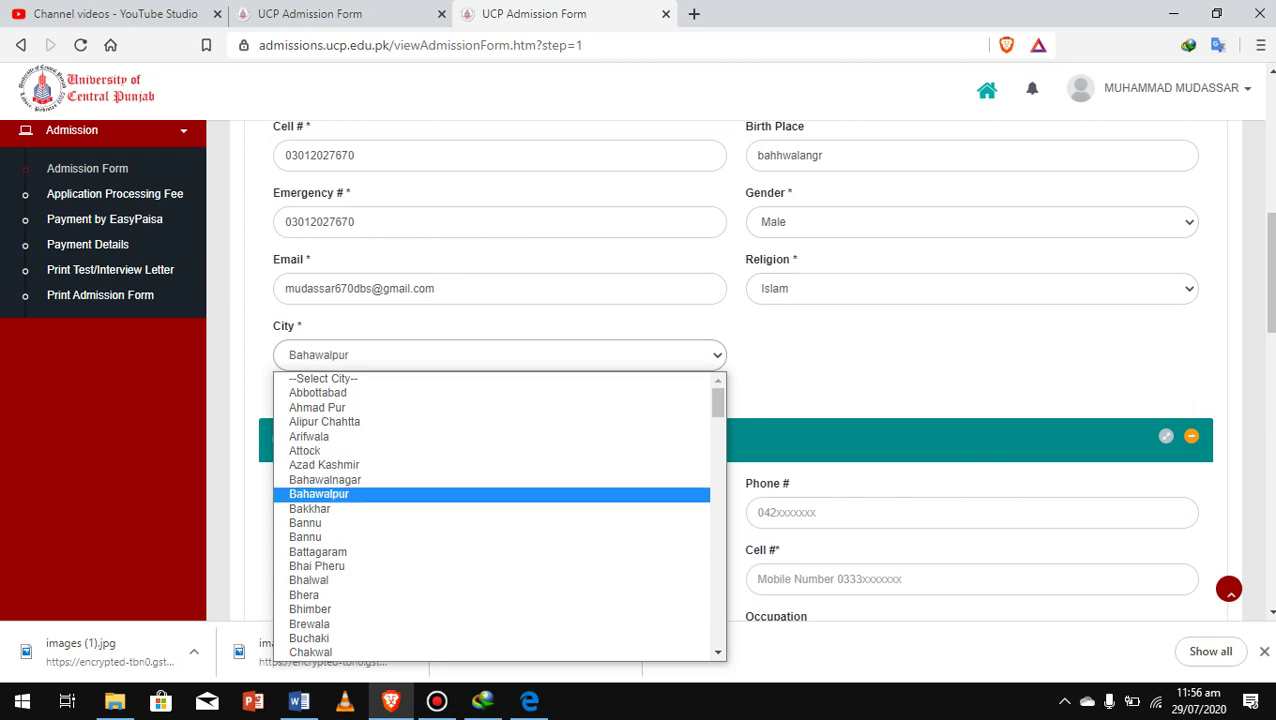
pyautogui.press('Up')
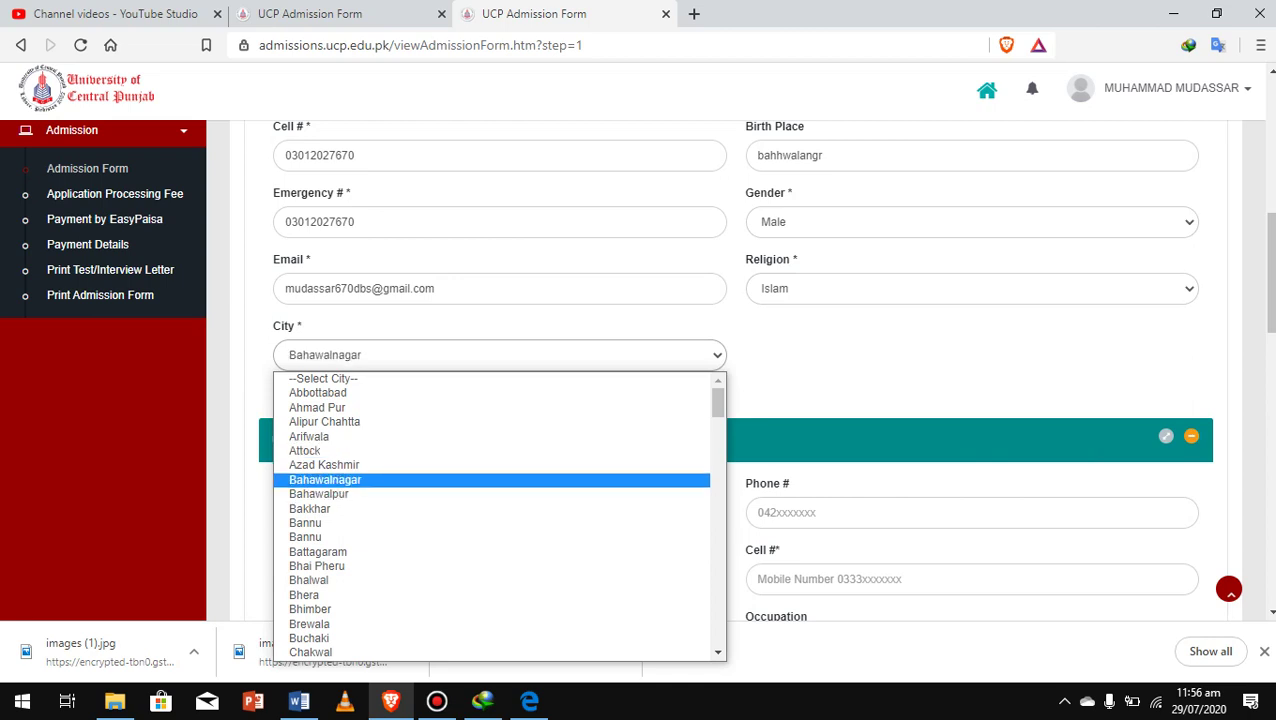
pyautogui.press('Return')
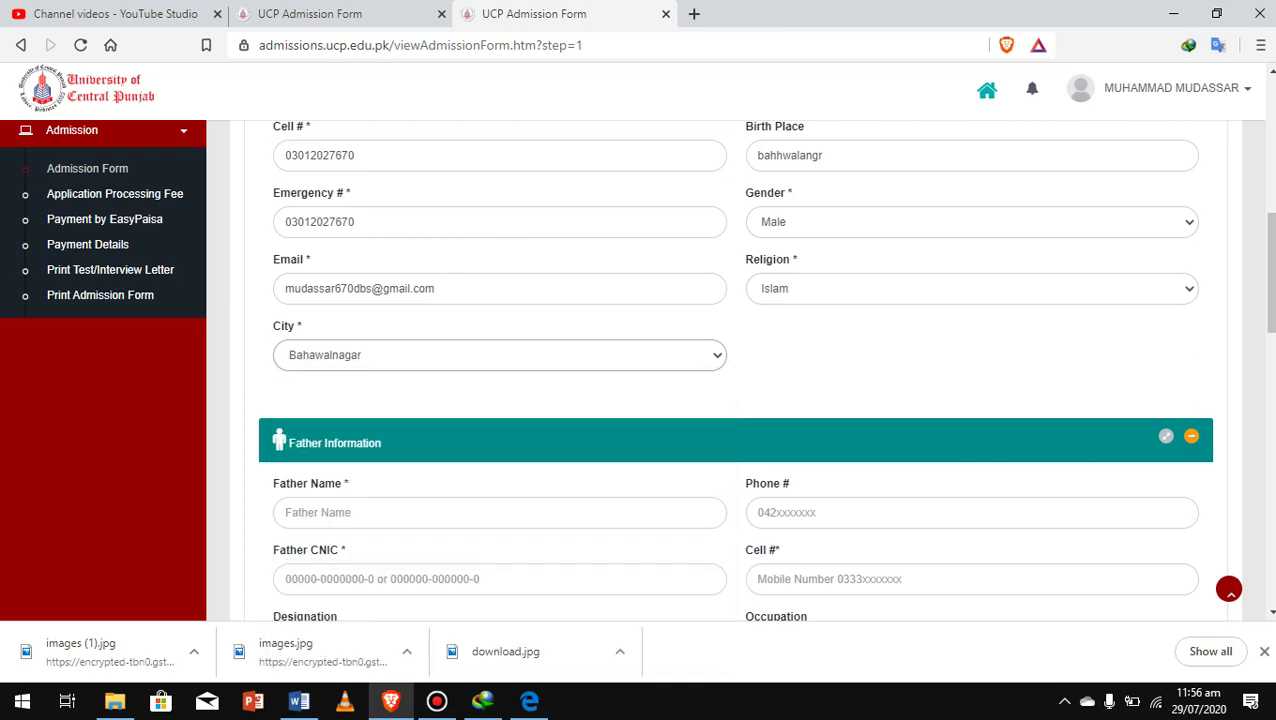
# Enter the father's name and phone number
pyautogui.scroll(-3, 735, 370)
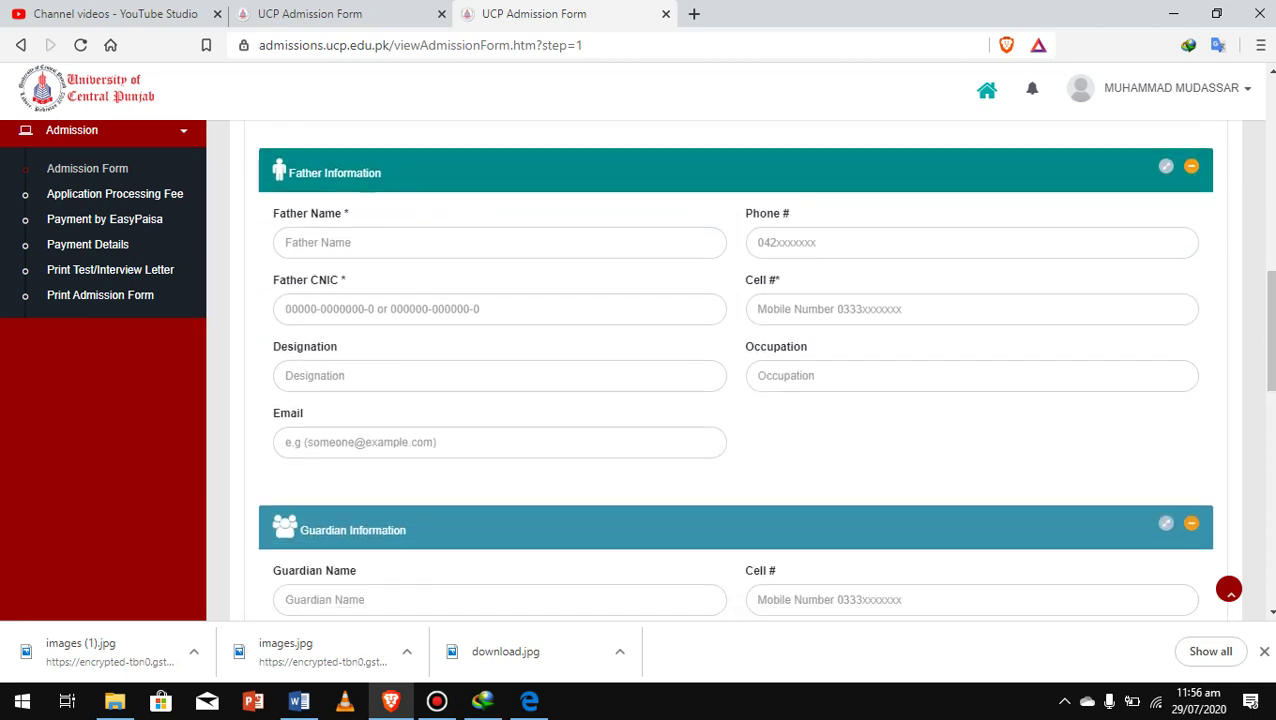
pyautogui.click(400, 242)
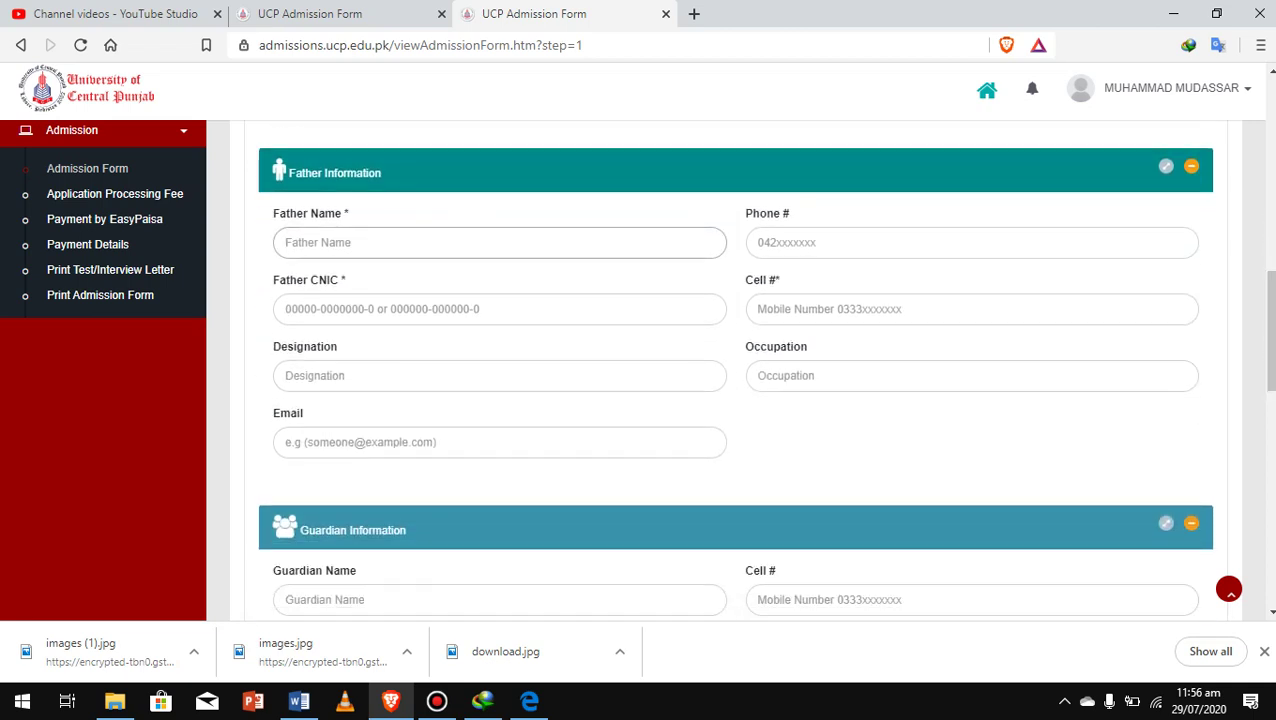
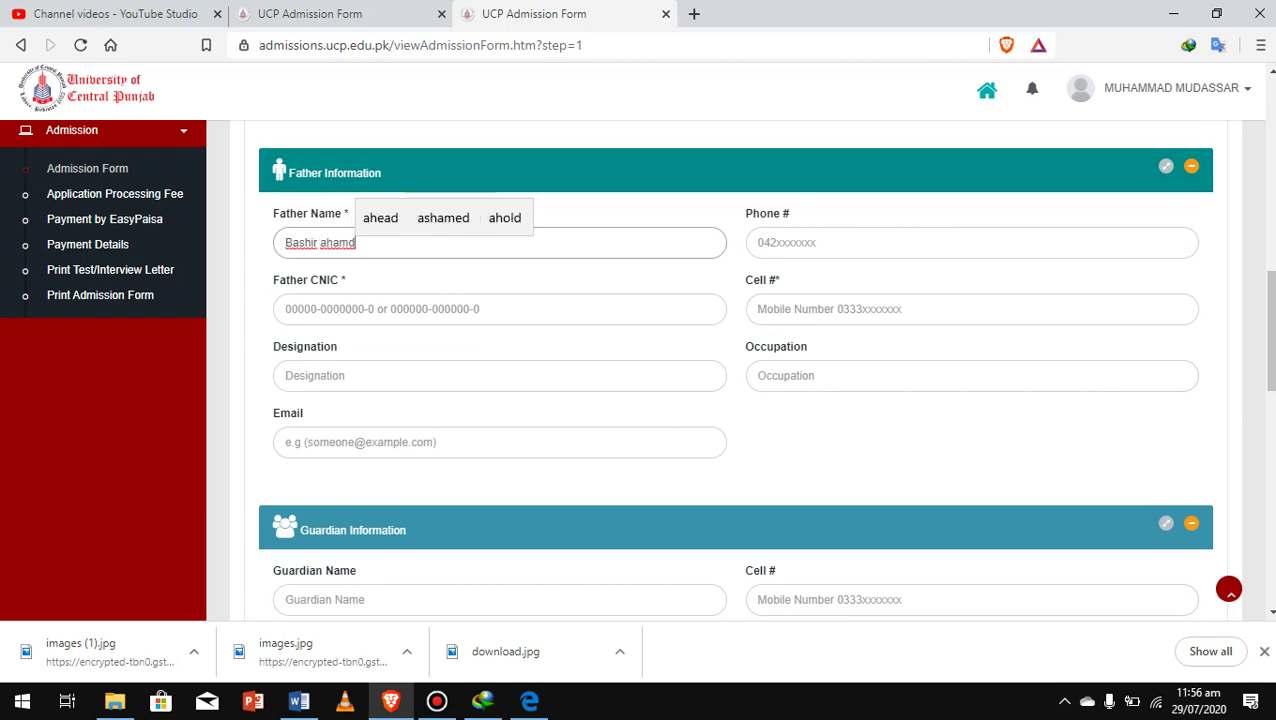
pyautogui.click(900, 242)
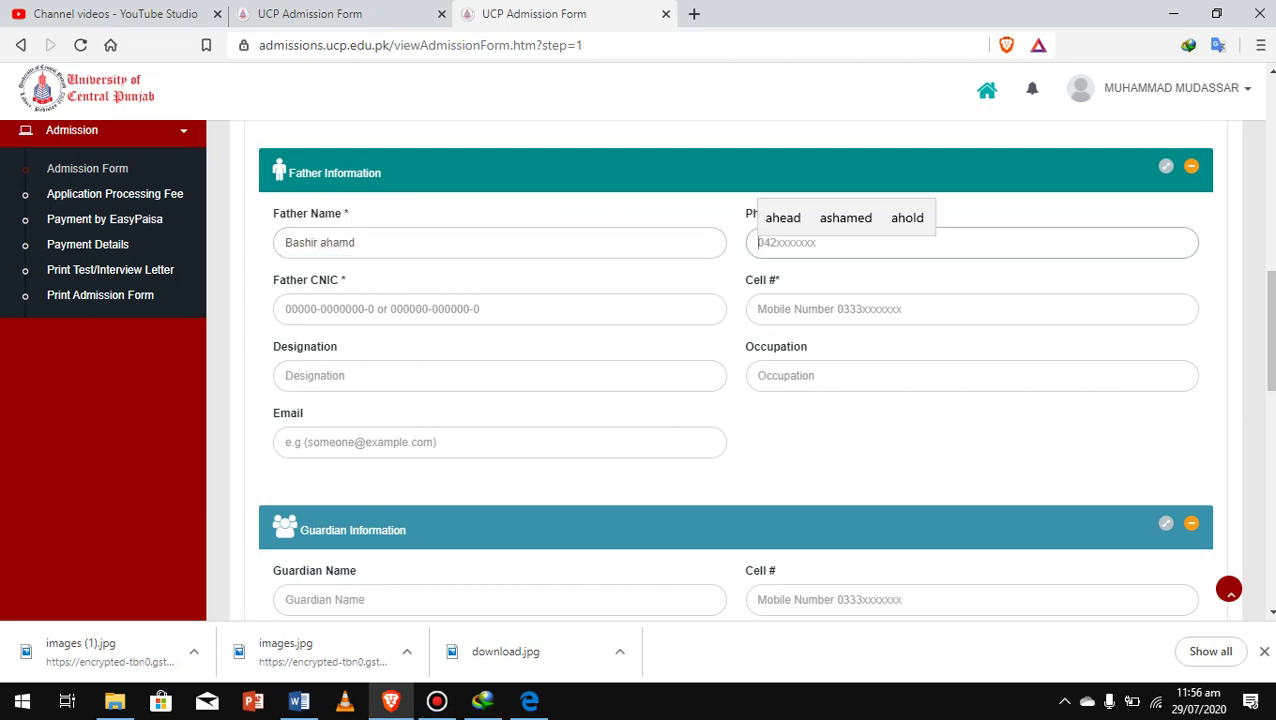
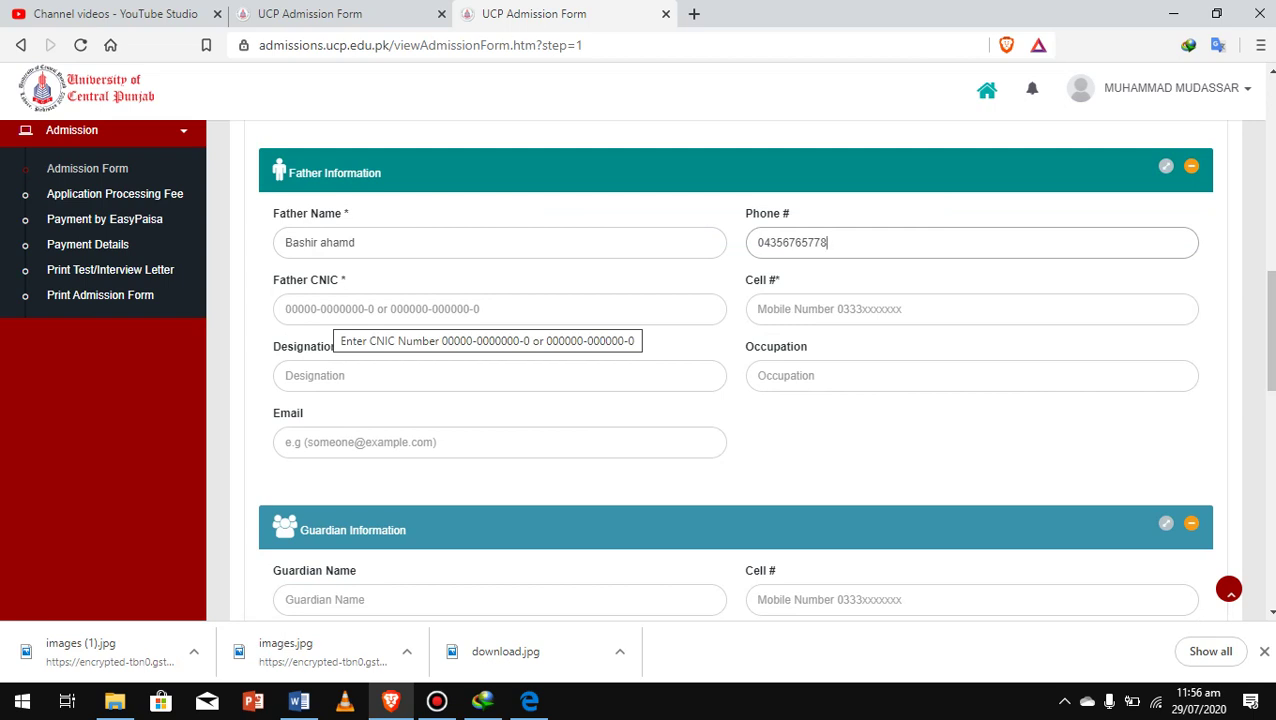
# Enter the father's CNIC, correcting its ending, and his cell number
pyautogui.click(336, 310)
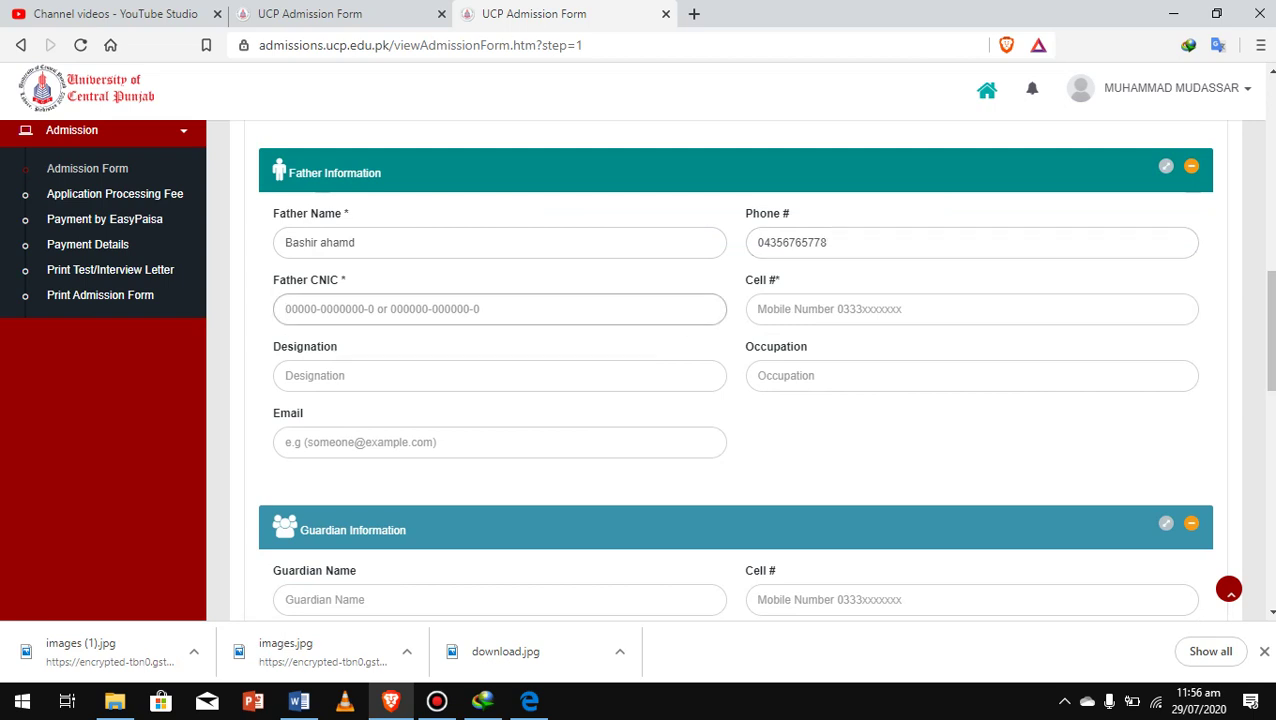
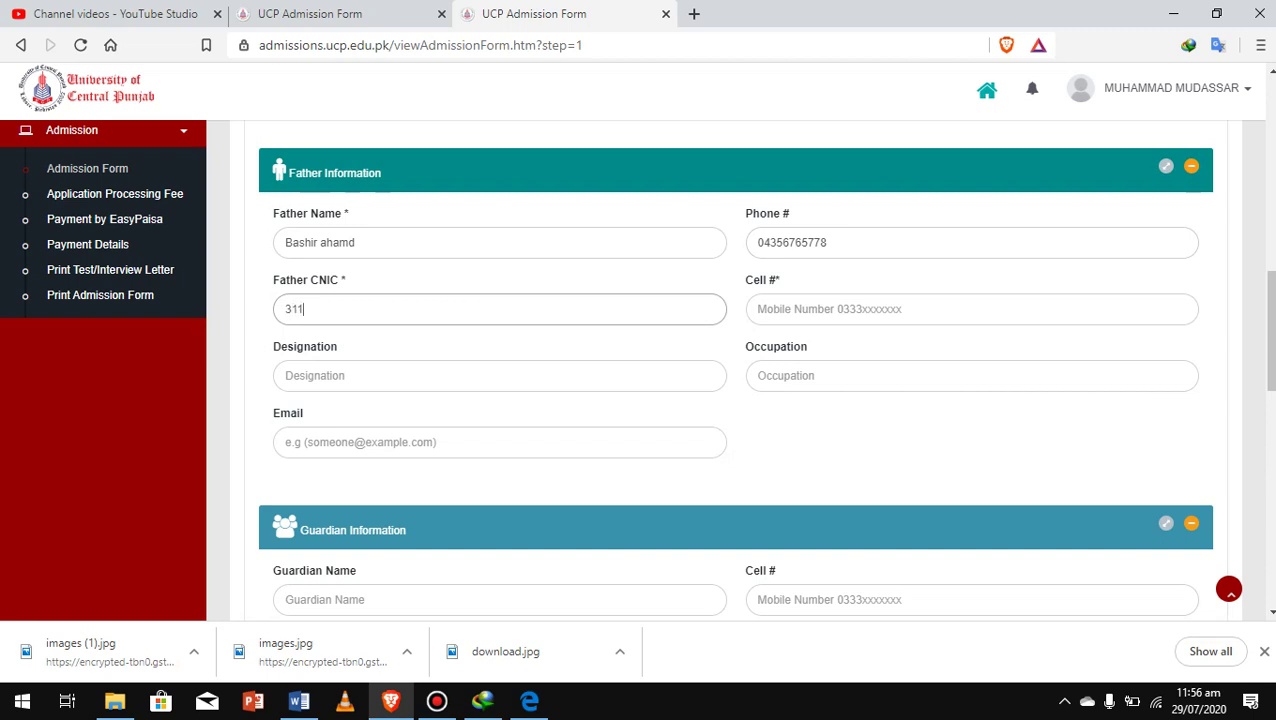
pyautogui.click(758, 309)
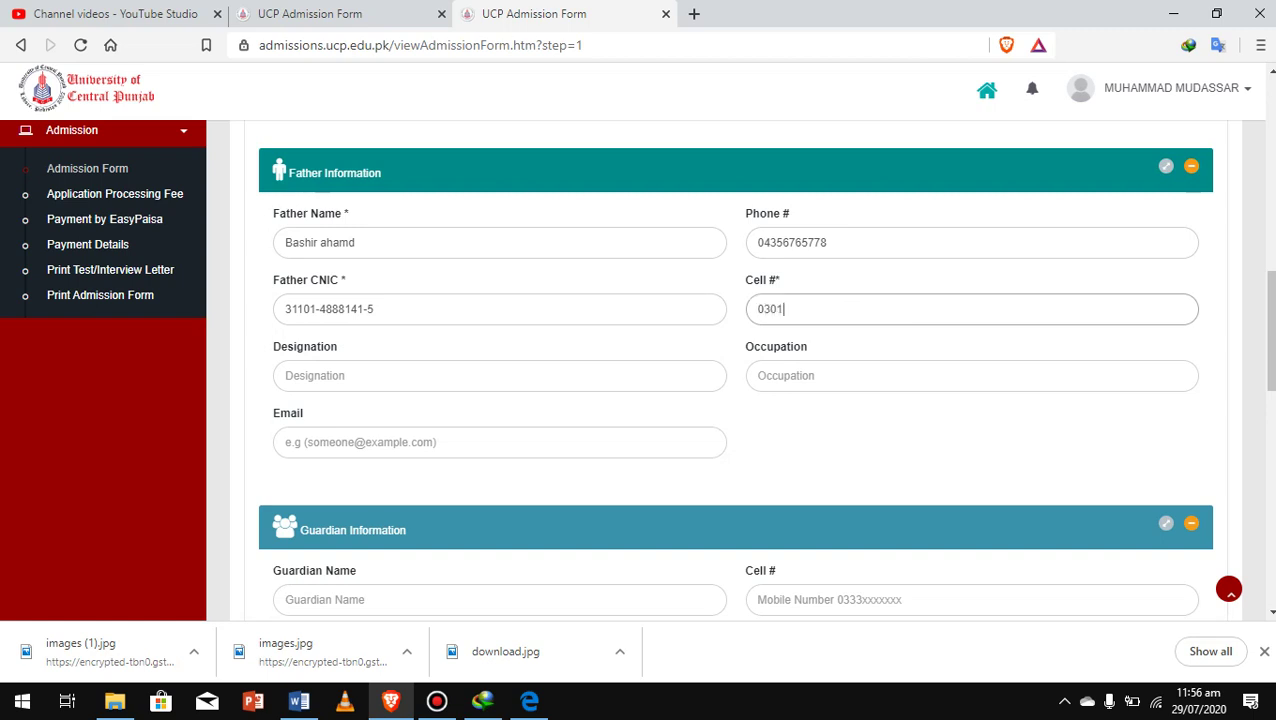
# Set the father's designation and occupation to Doctor
pyautogui.click(400, 375)
pyautogui.write('D')
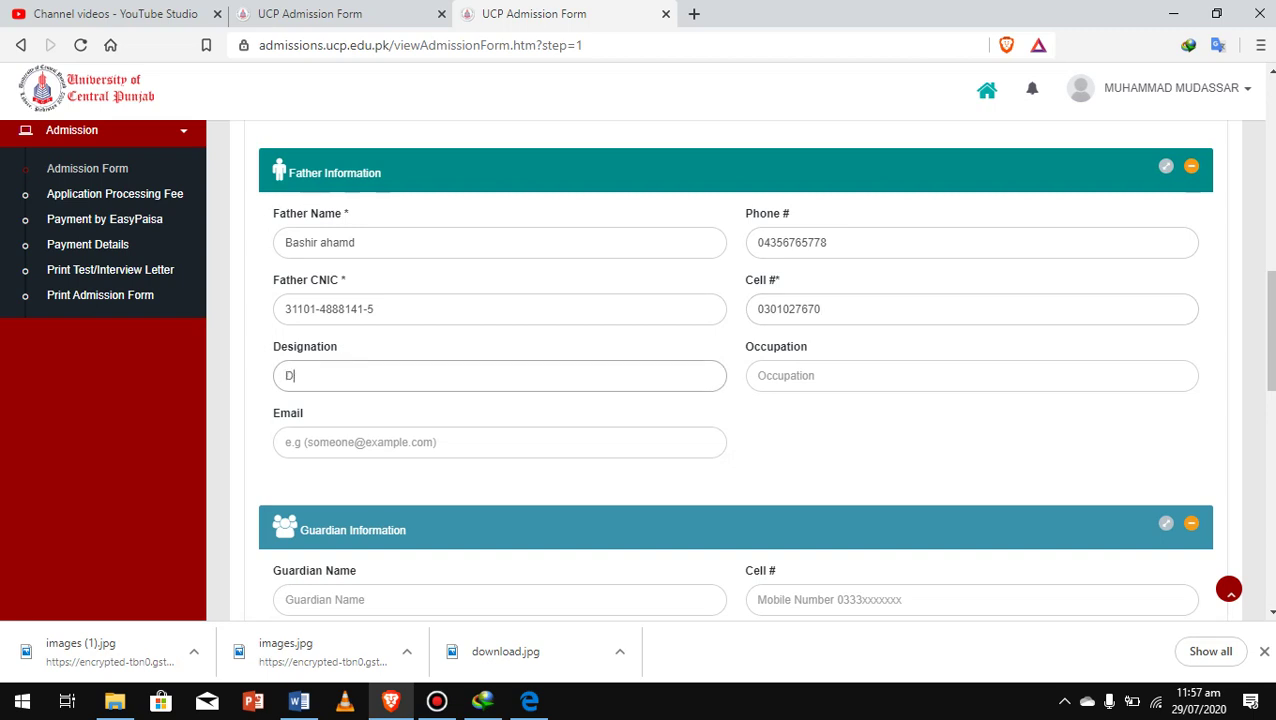
pyautogui.write('octor')
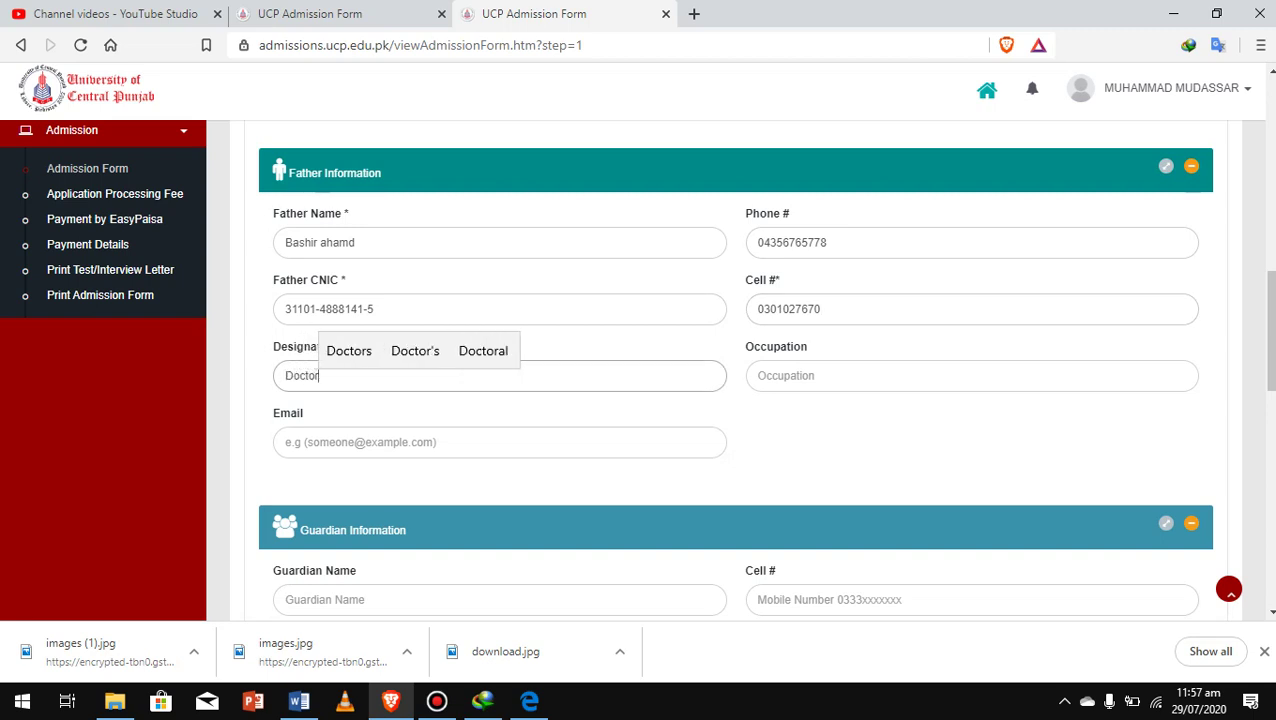
pyautogui.click(970, 375)
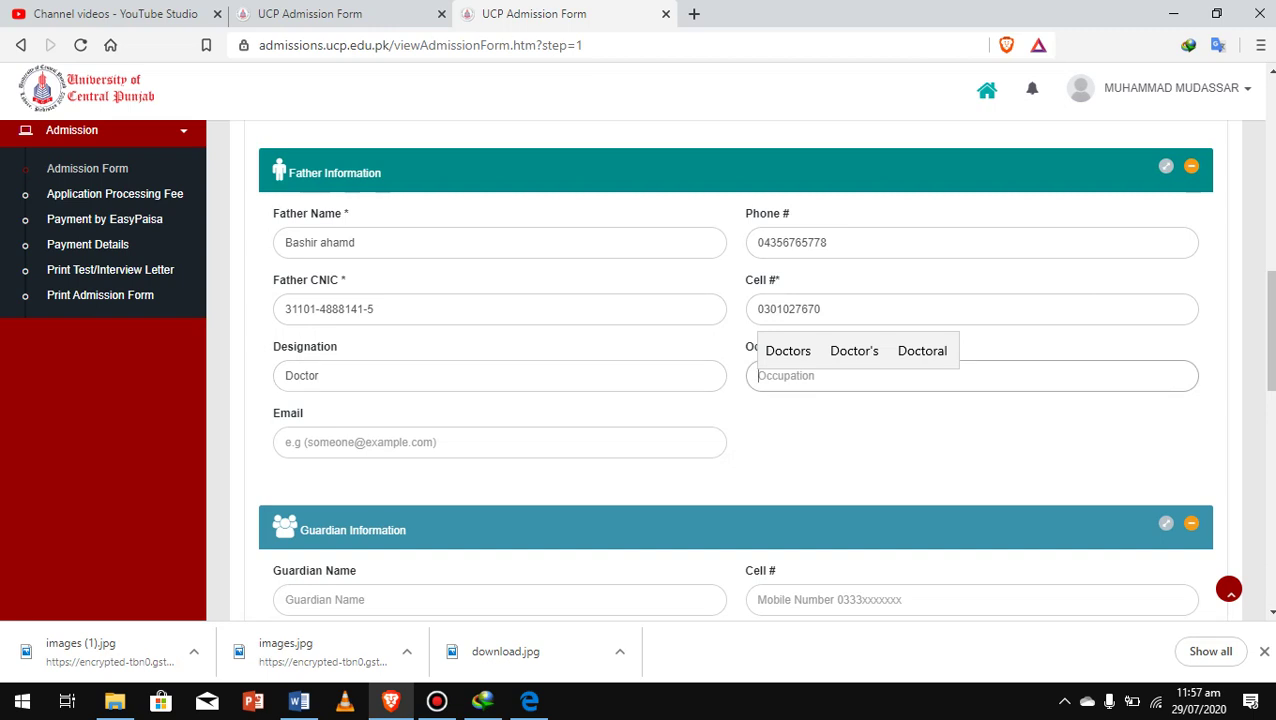
pyautogui.write('Dotor')
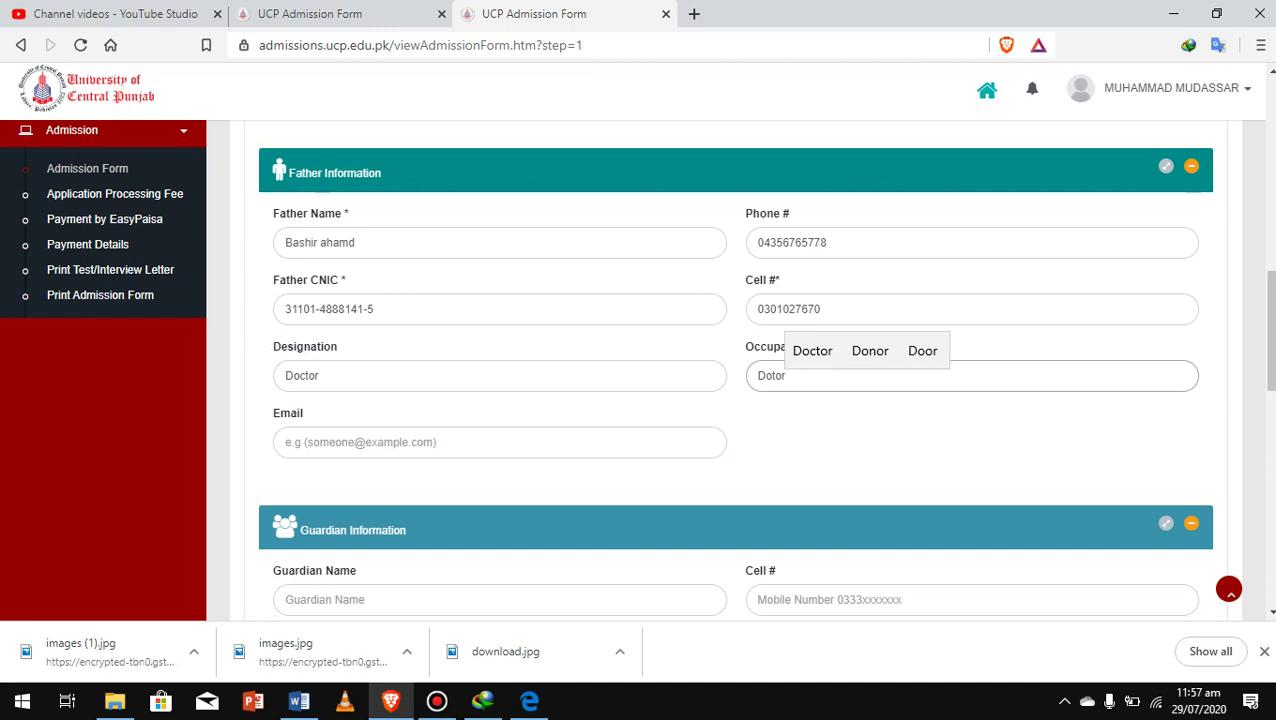
pyautogui.press('Up')
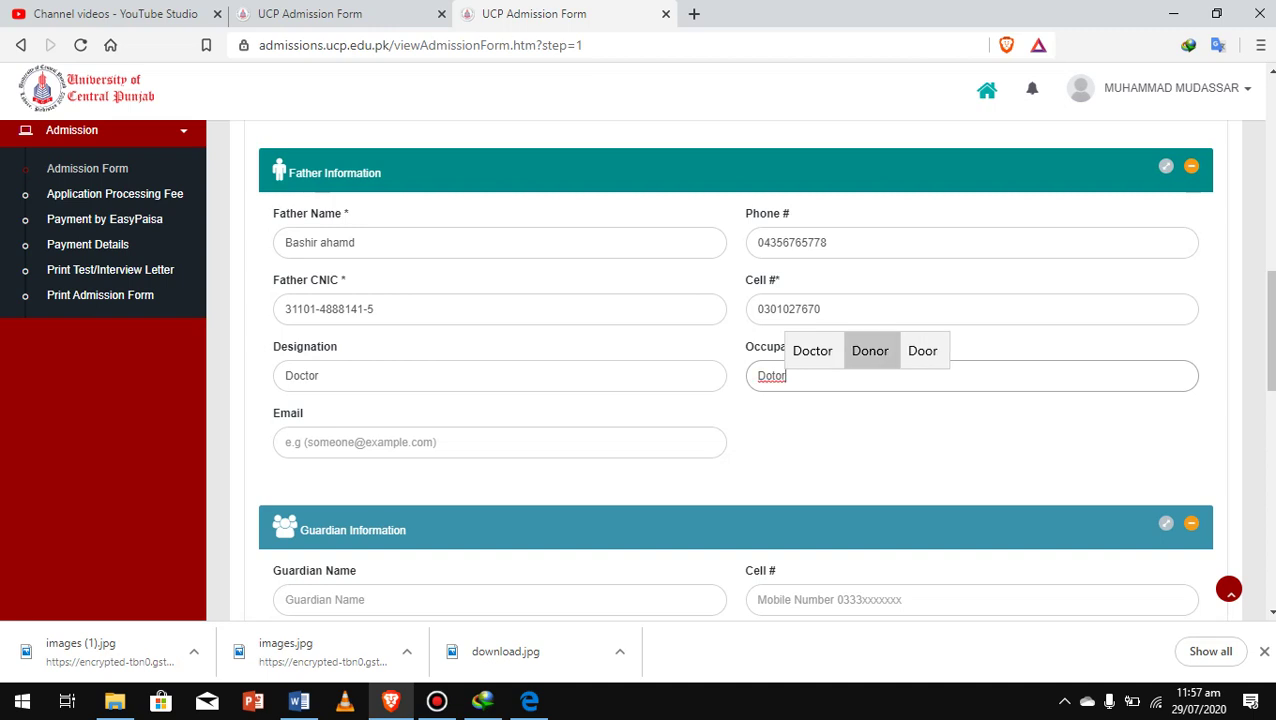
pyautogui.press('Left')
pyautogui.press('Return')
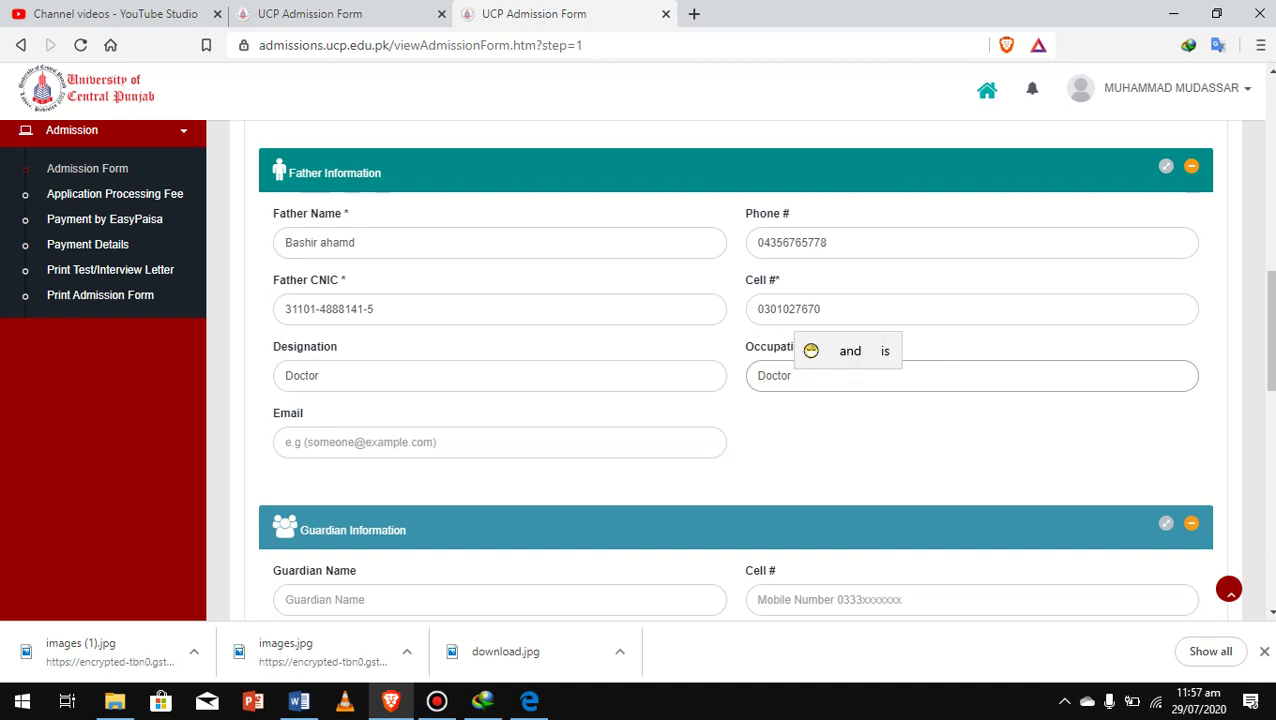
# Type the father's e-mail address, accepting the Gmail spelling suggestion
pyautogui.click(400, 442)
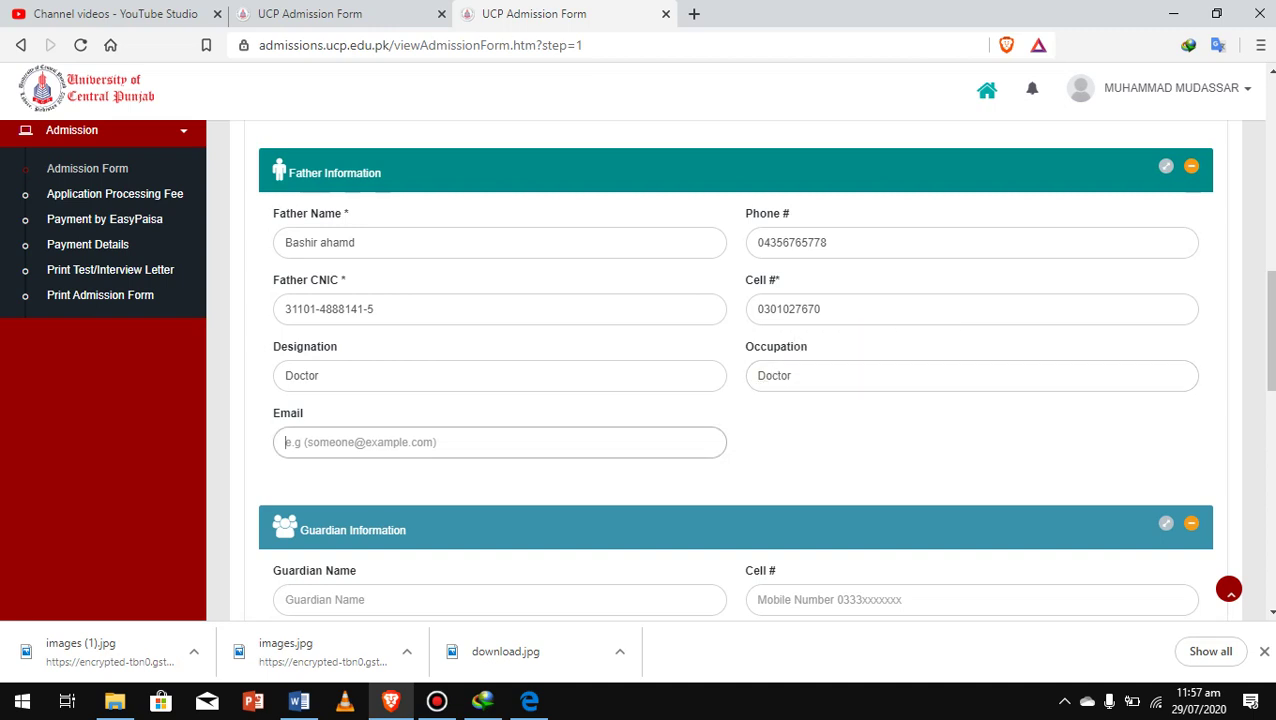
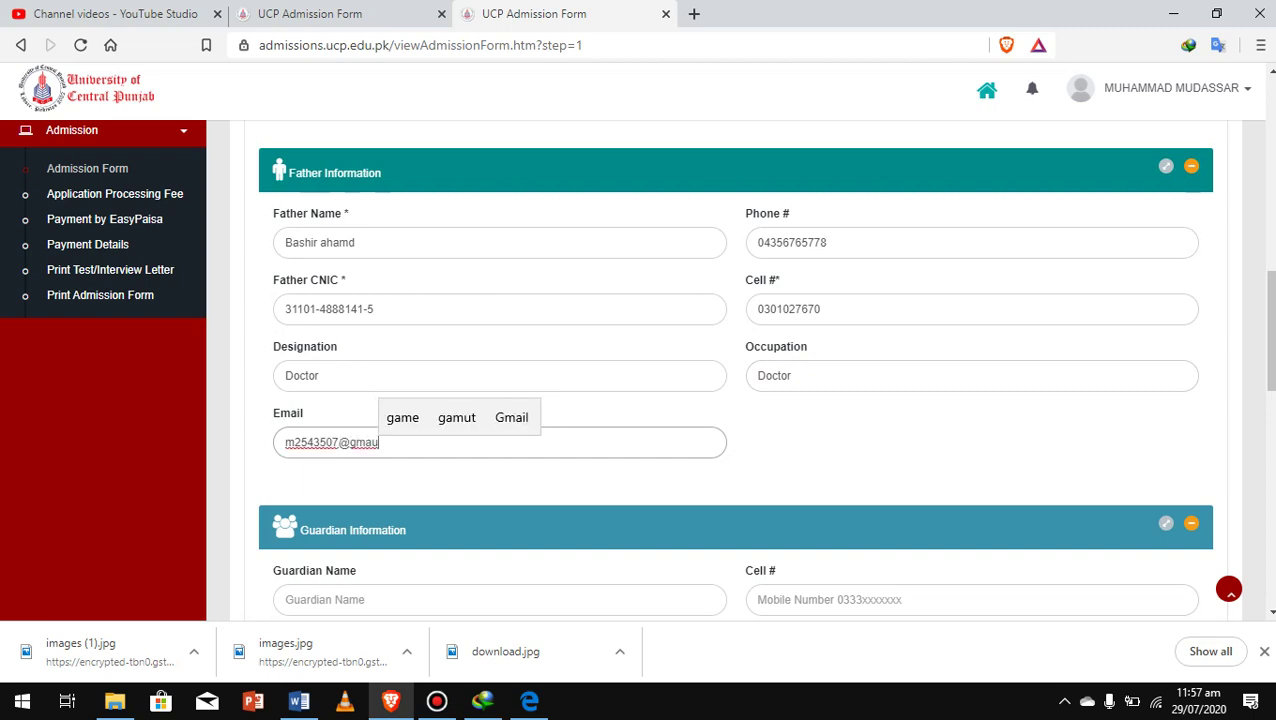
pyautogui.press('Up')
pyautogui.press('Right')
pyautogui.press('Right')
pyautogui.press('Return')
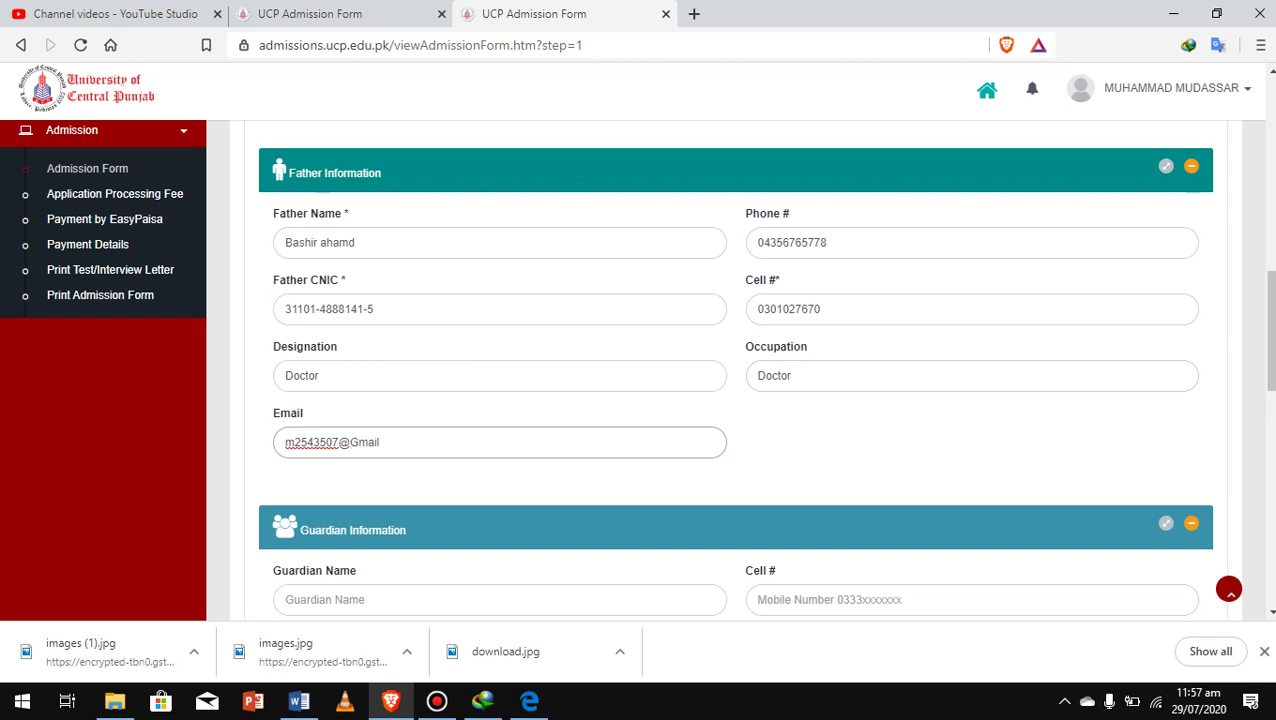
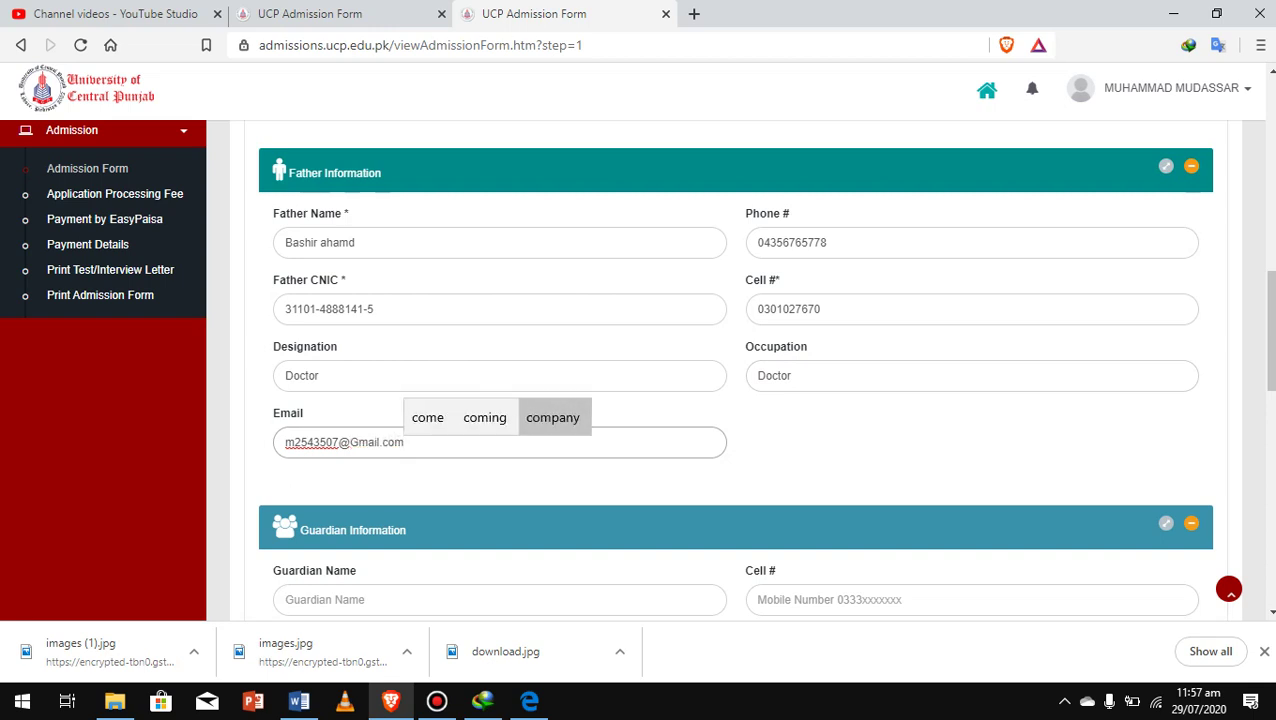
# Enter the guardian's name and cell number
pyautogui.scroll(-3, 735, 370)
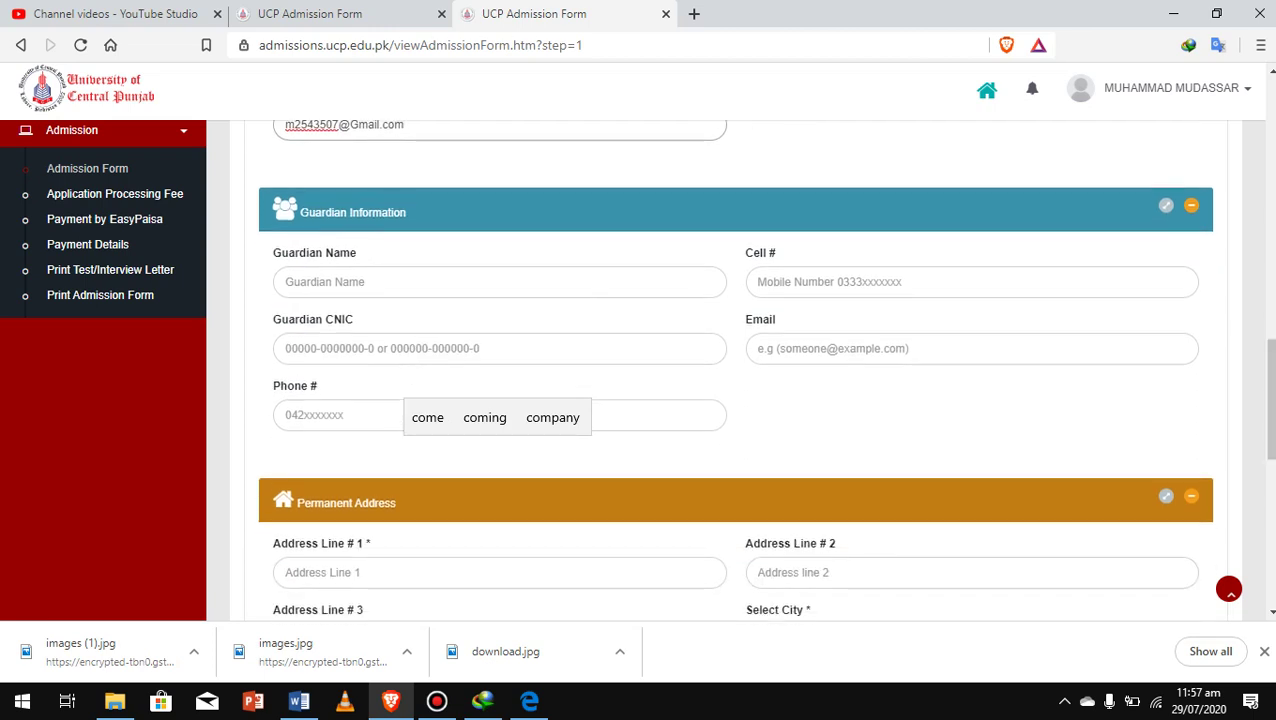
pyautogui.click(290, 281)
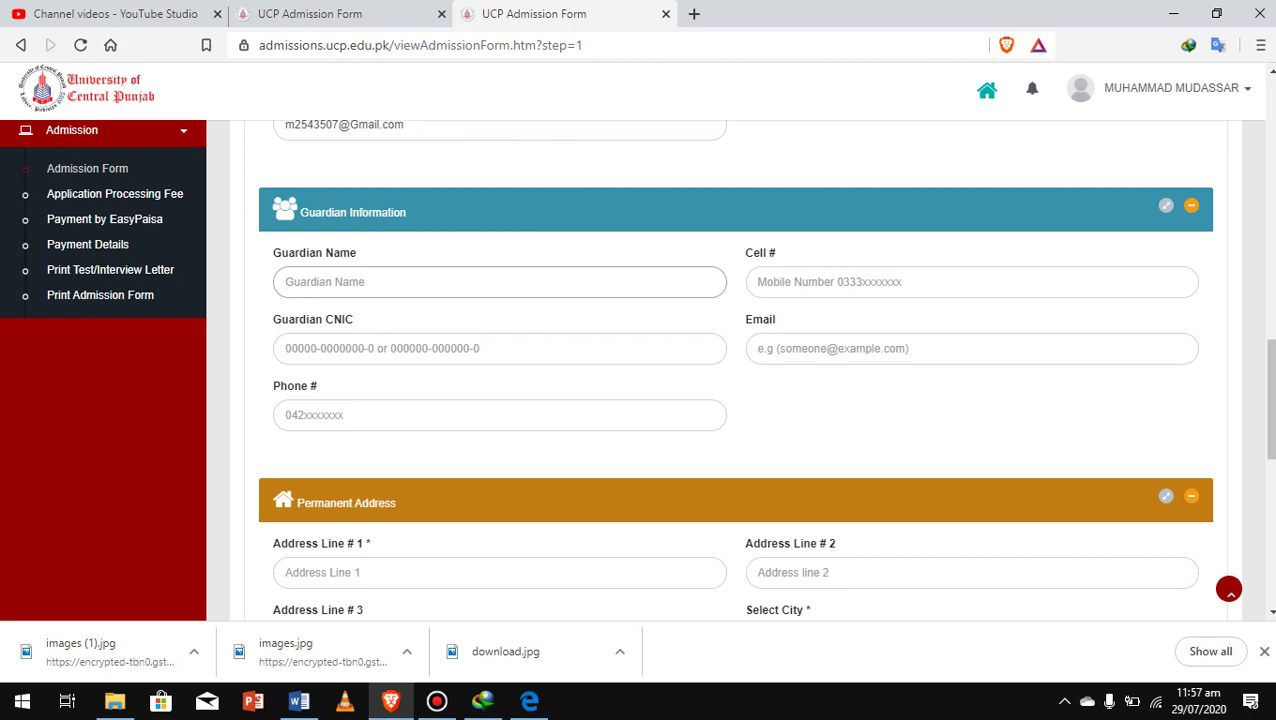
pyautogui.scroll(3, 735, 370)
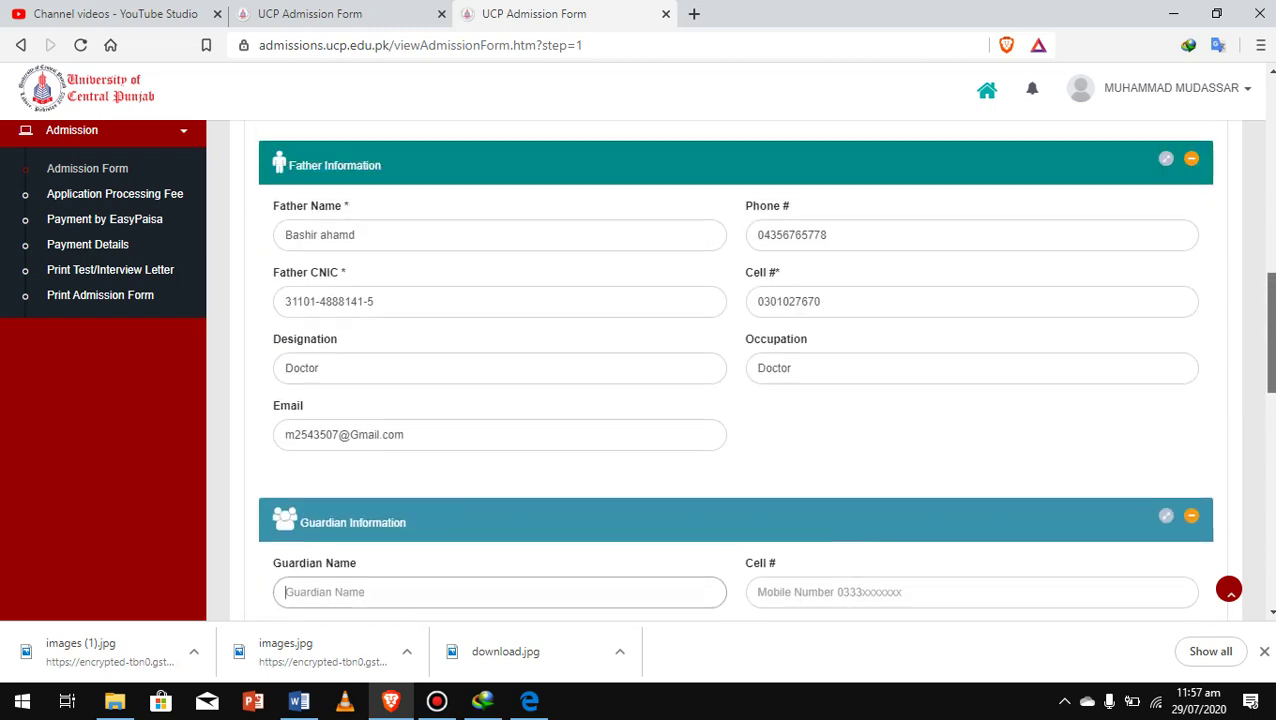
pyautogui.scroll(-2, 735, 370)
pyautogui.scroll(-1, 735, 370)
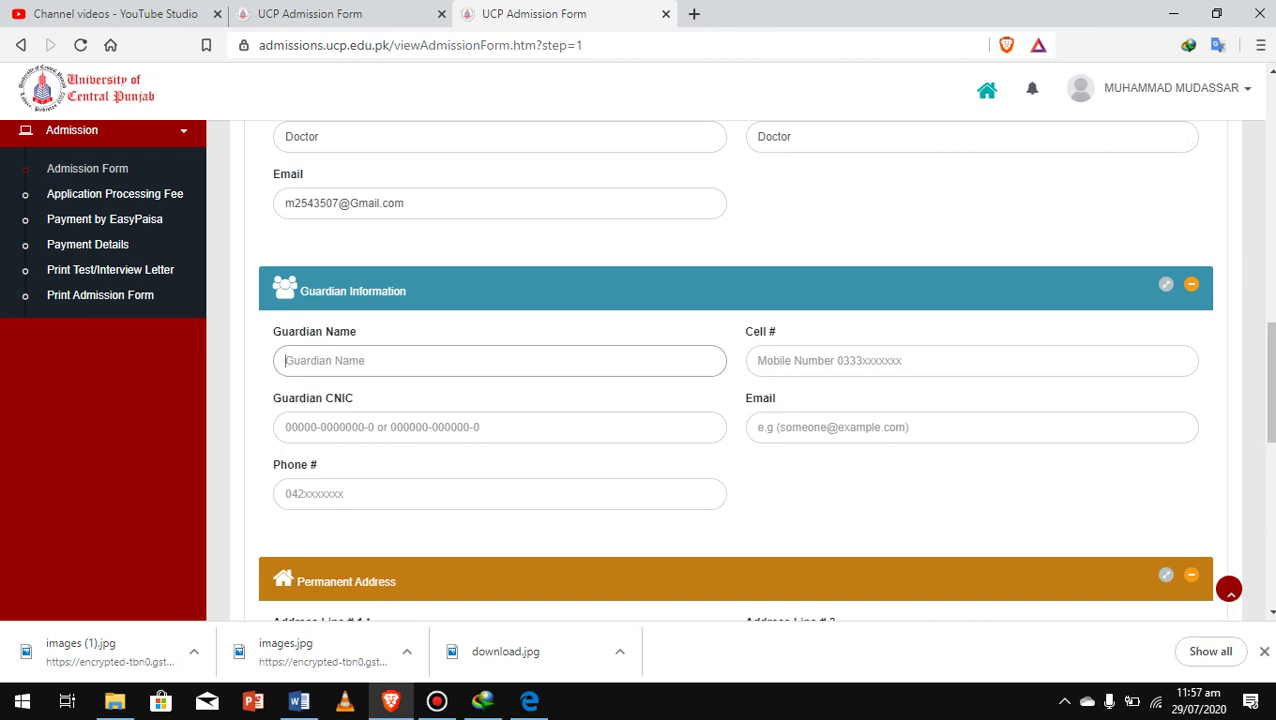
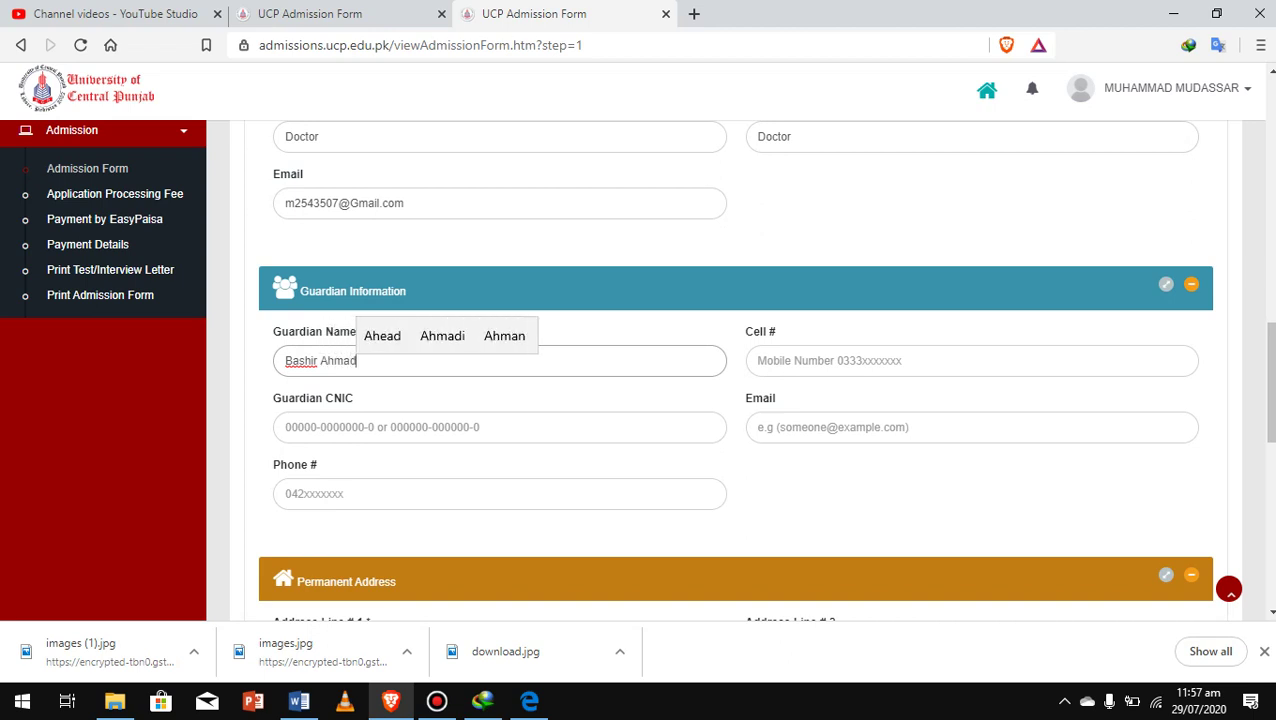
pyautogui.press('Tab')
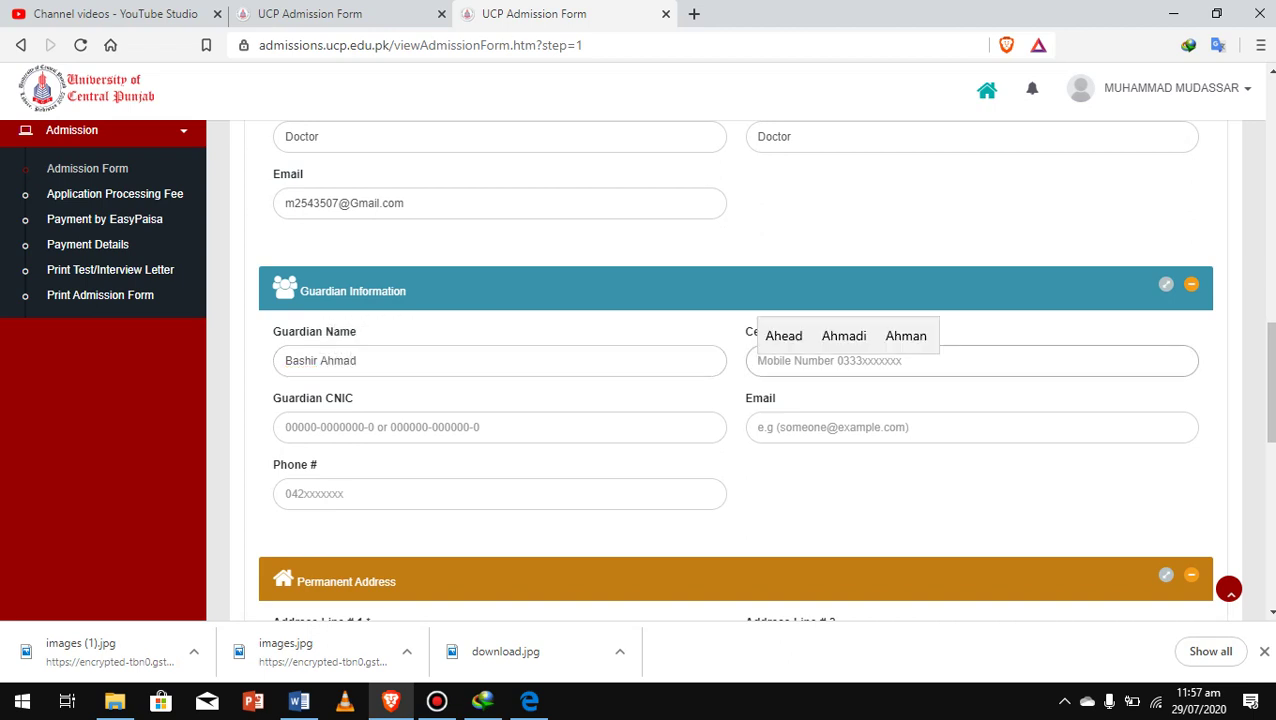
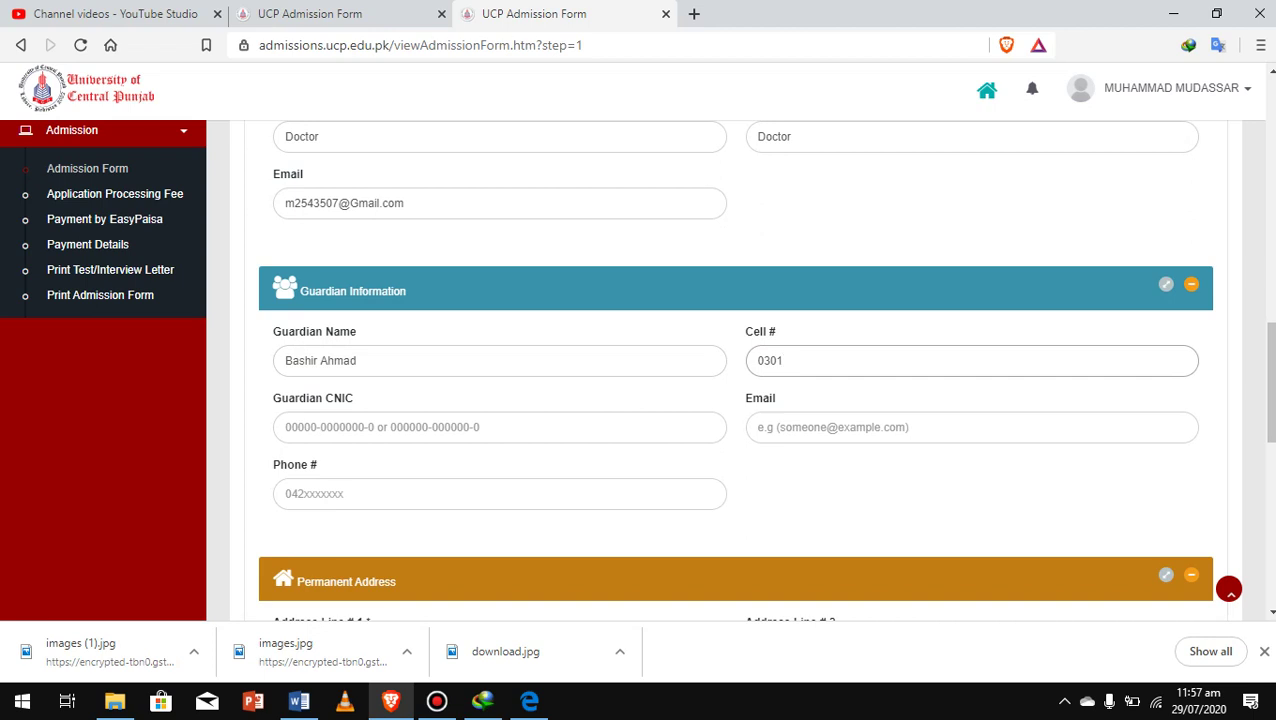
# Enter the guardian's CNIC, removing a misplaced dash
pyautogui.press('Tab')
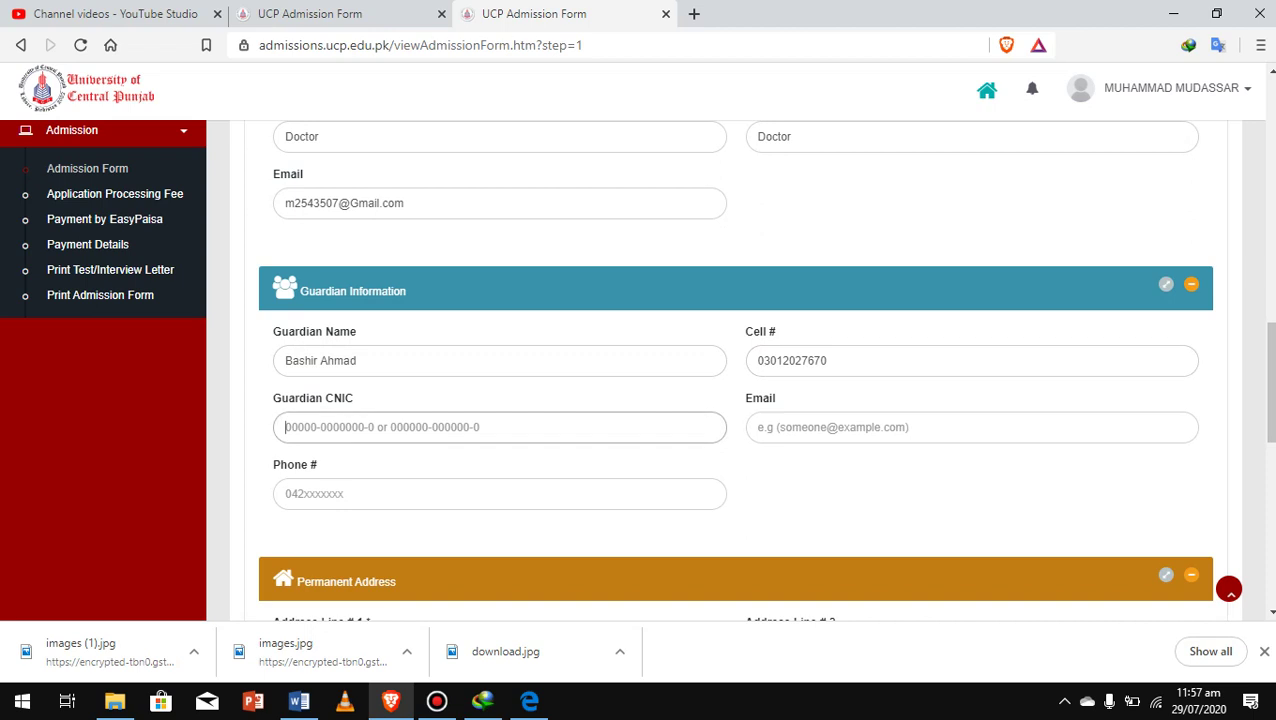
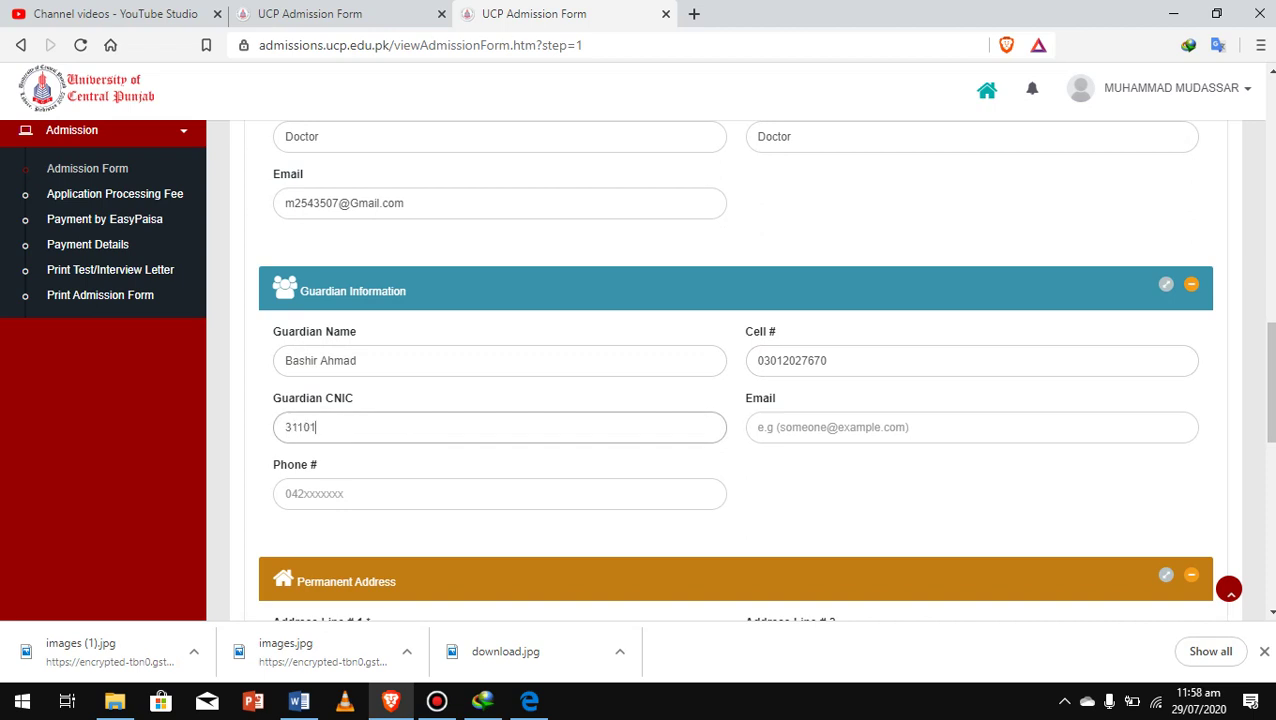
# Type the guardian's e-mail address, correcting typos in the name and domain
pyautogui.click(760, 427)
pyautogui.write('mu')
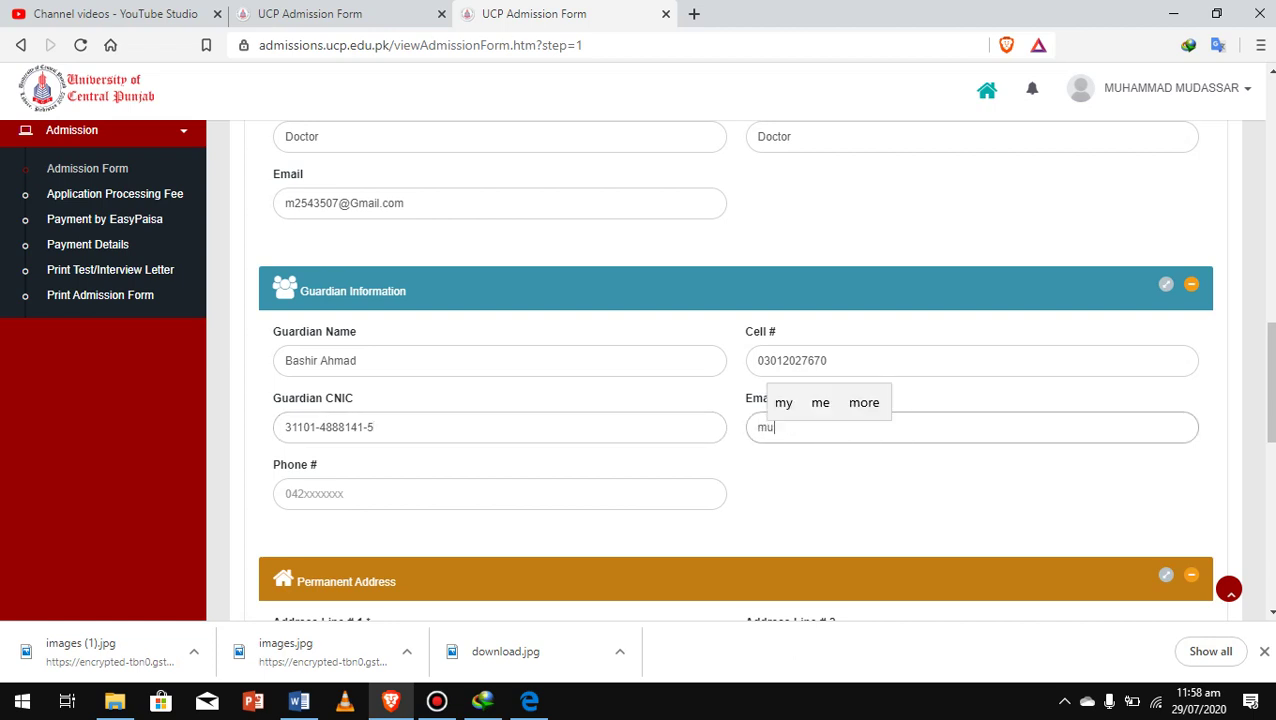
pyautogui.write('dassa')
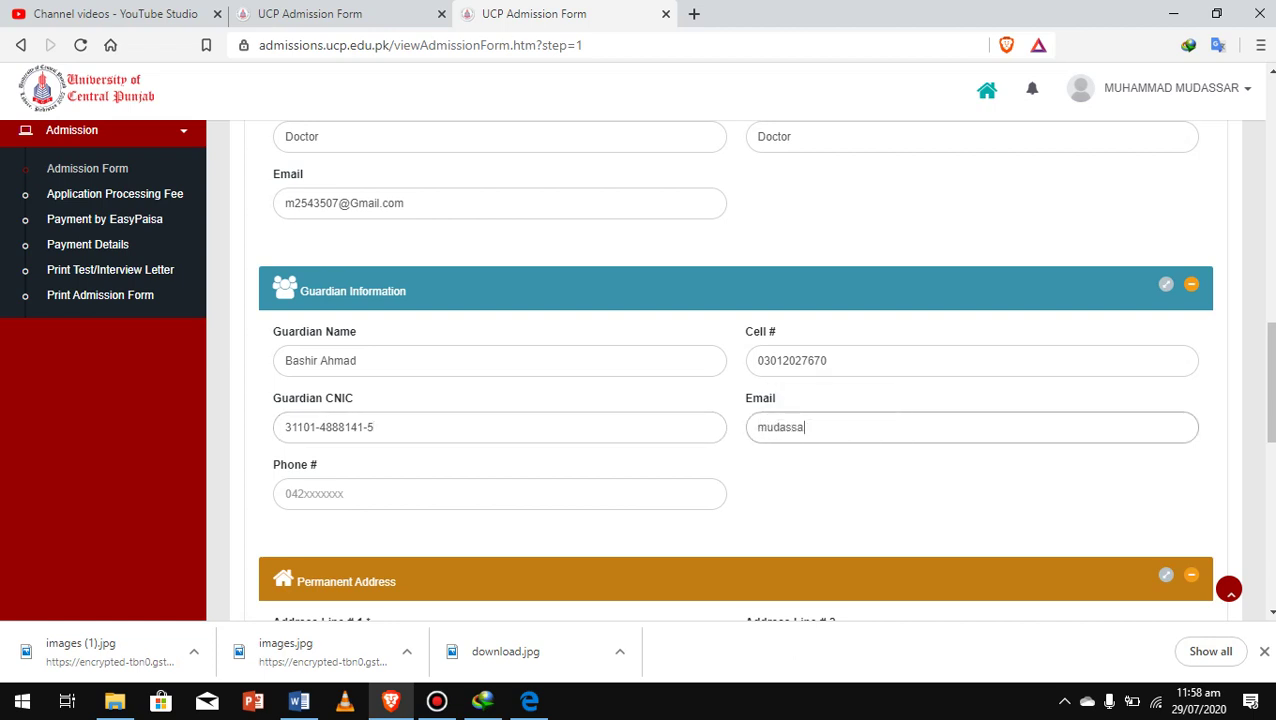
pyautogui.write('r670')
pyautogui.press('BackSpace')
pyautogui.press('BackSpace')
pyautogui.press('BackSpace')
pyautogui.press('BackSpace')
pyautogui.press('BackSpace')
pyautogui.press('BackSpace')
pyautogui.press('BackSpace')
pyautogui.press('BackSpace')
pyautogui.press('BackSpace')
pyautogui.press('BackSpace')
pyautogui.press('BackSpace')
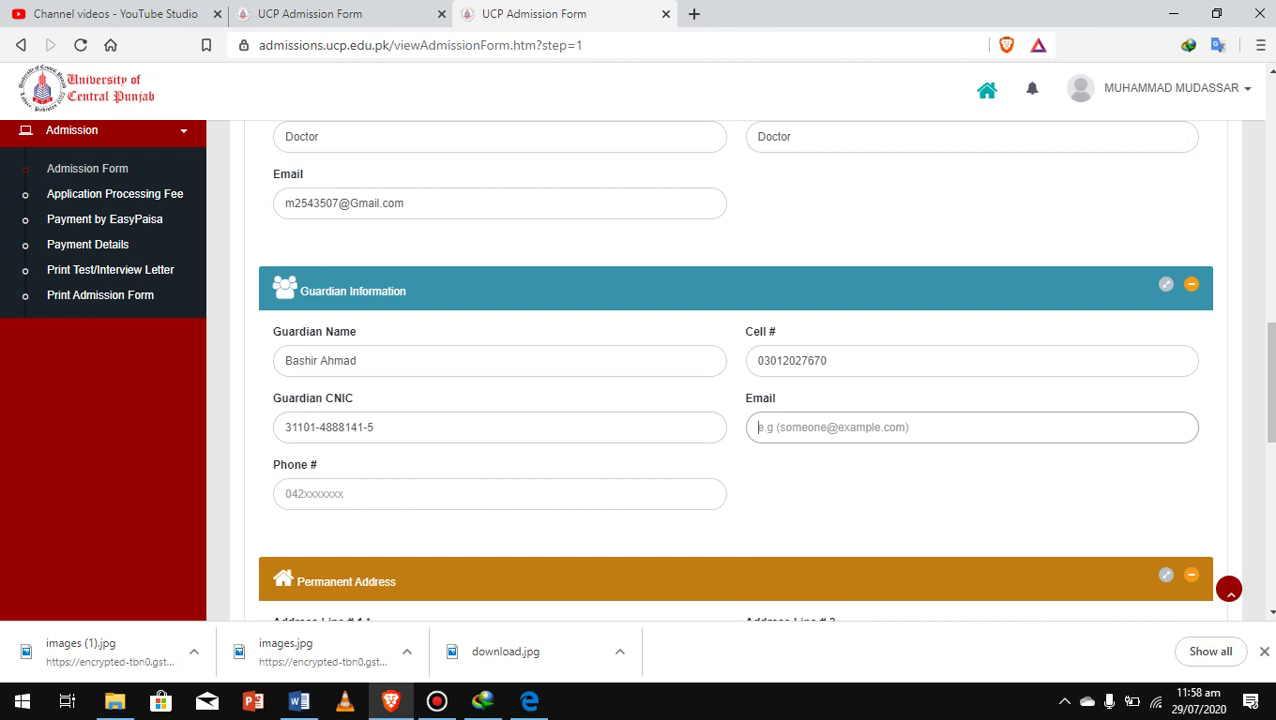
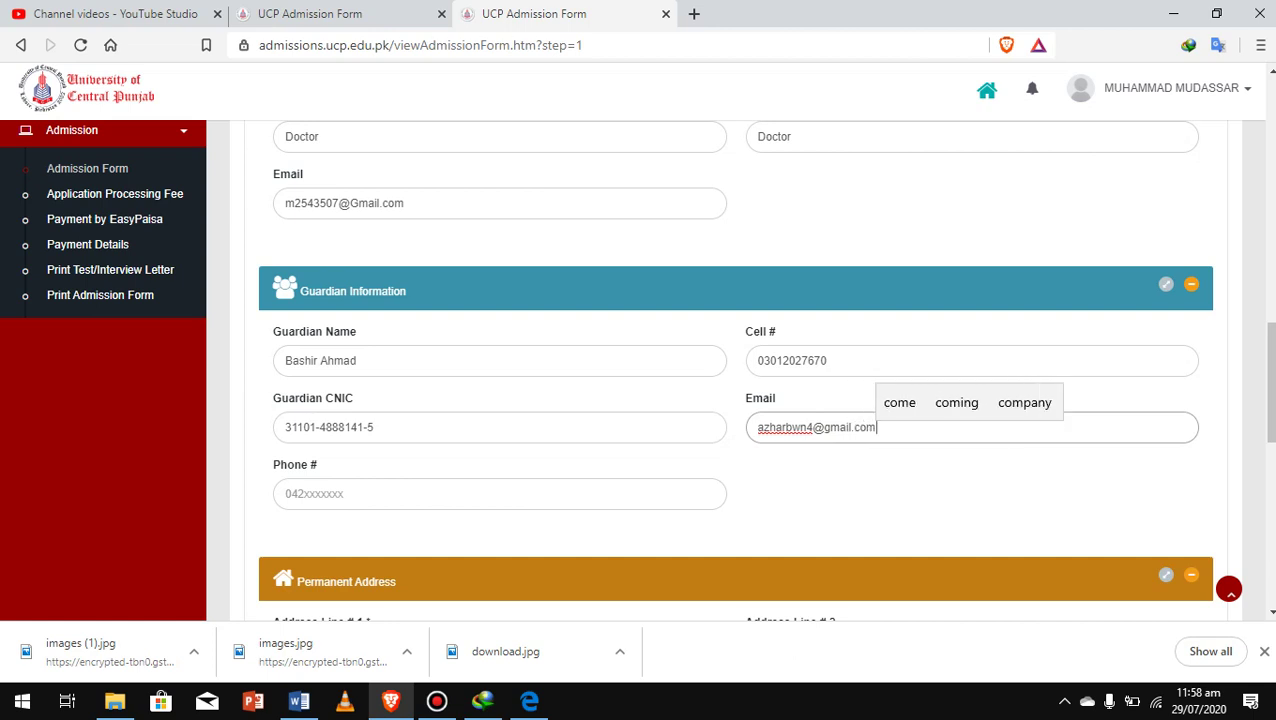
pyautogui.scroll(-2, 764, 369)
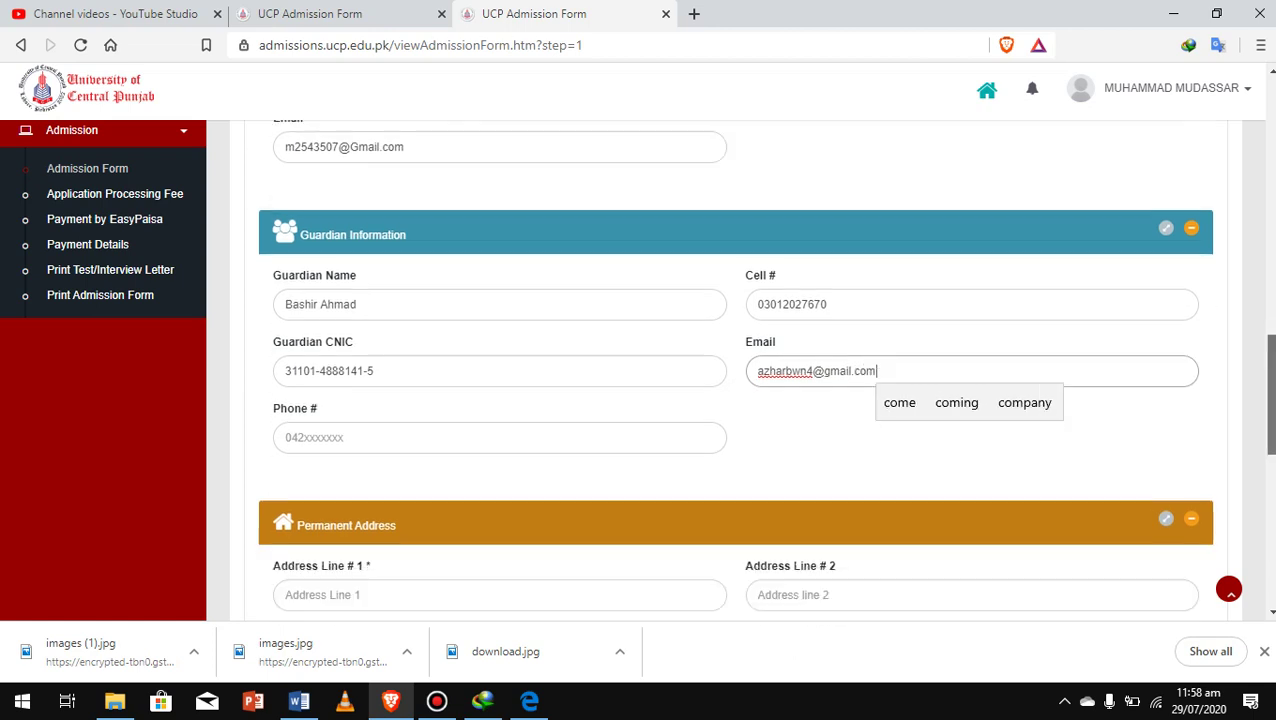
pyautogui.click(300, 341)
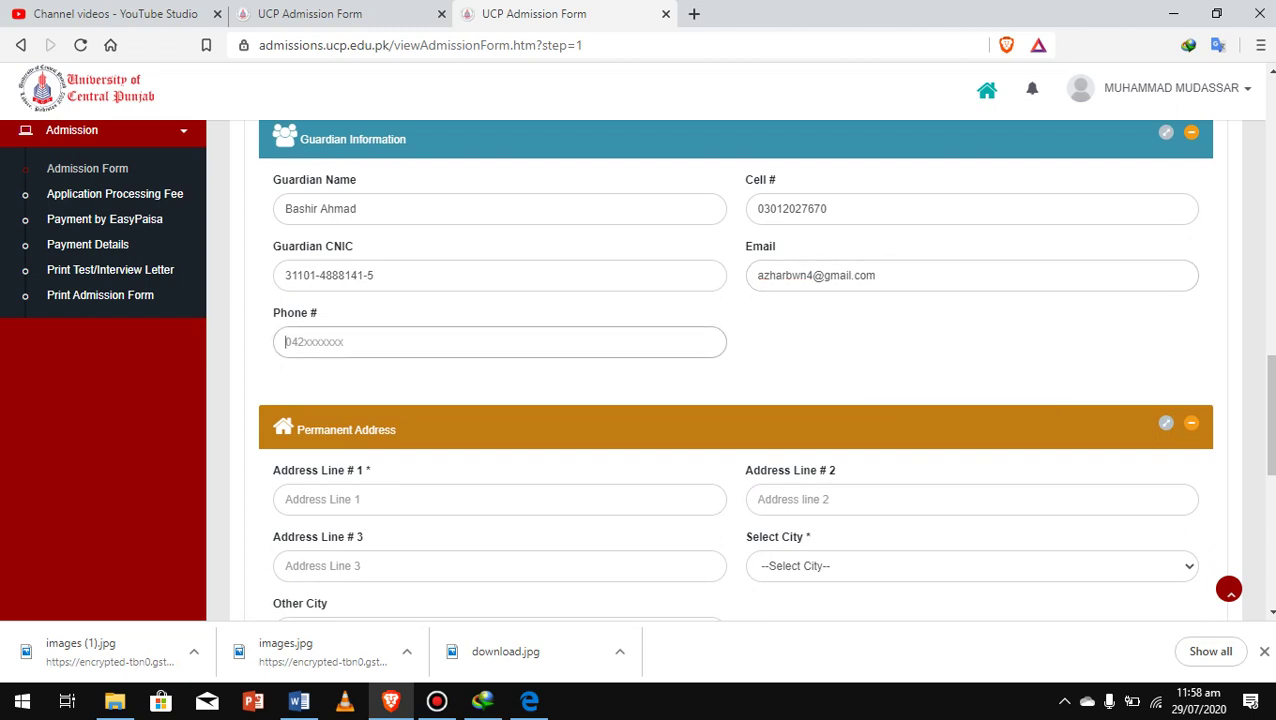
# Enter the guardian's phone number, correcting the first digits
pyautogui.write('76')
pyautogui.press('BackSpace')
pyautogui.press('BackSpace')
# Fill in all three permanent address lines
pyautogui.click(400, 499)
pyautogui.write('72378')
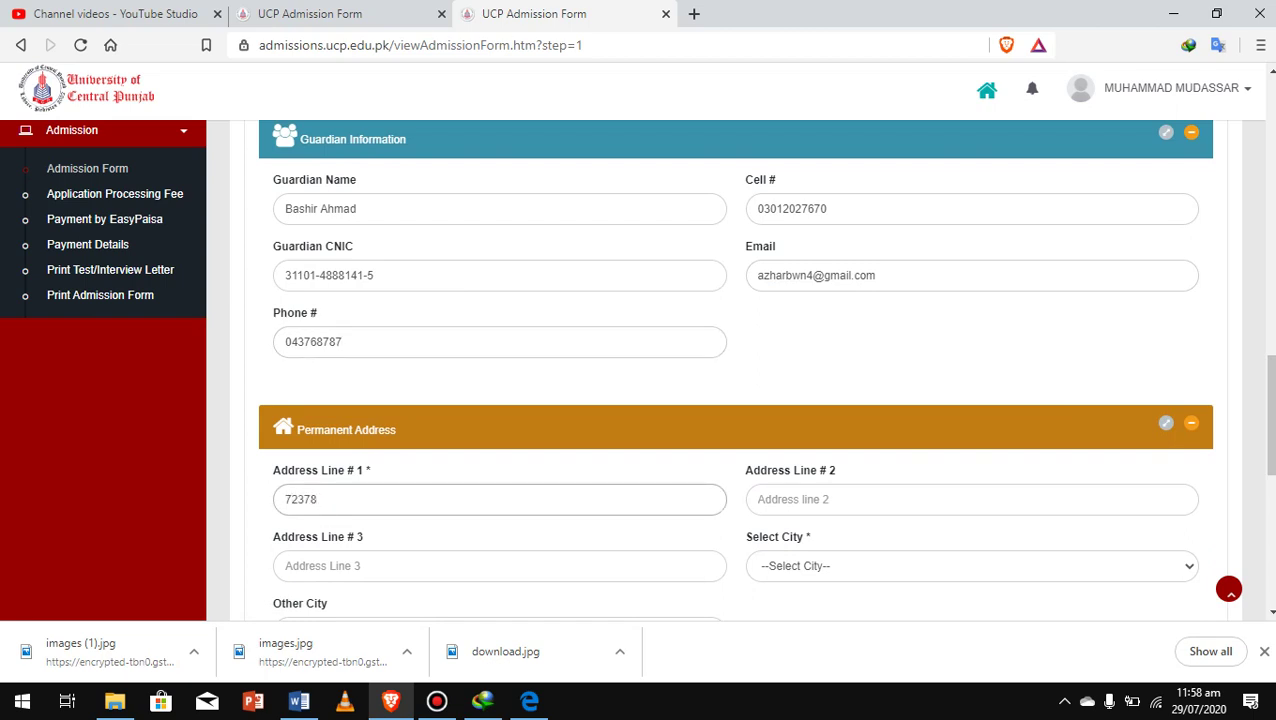
pyautogui.click(757, 499)
pyautogui.write('8y787')
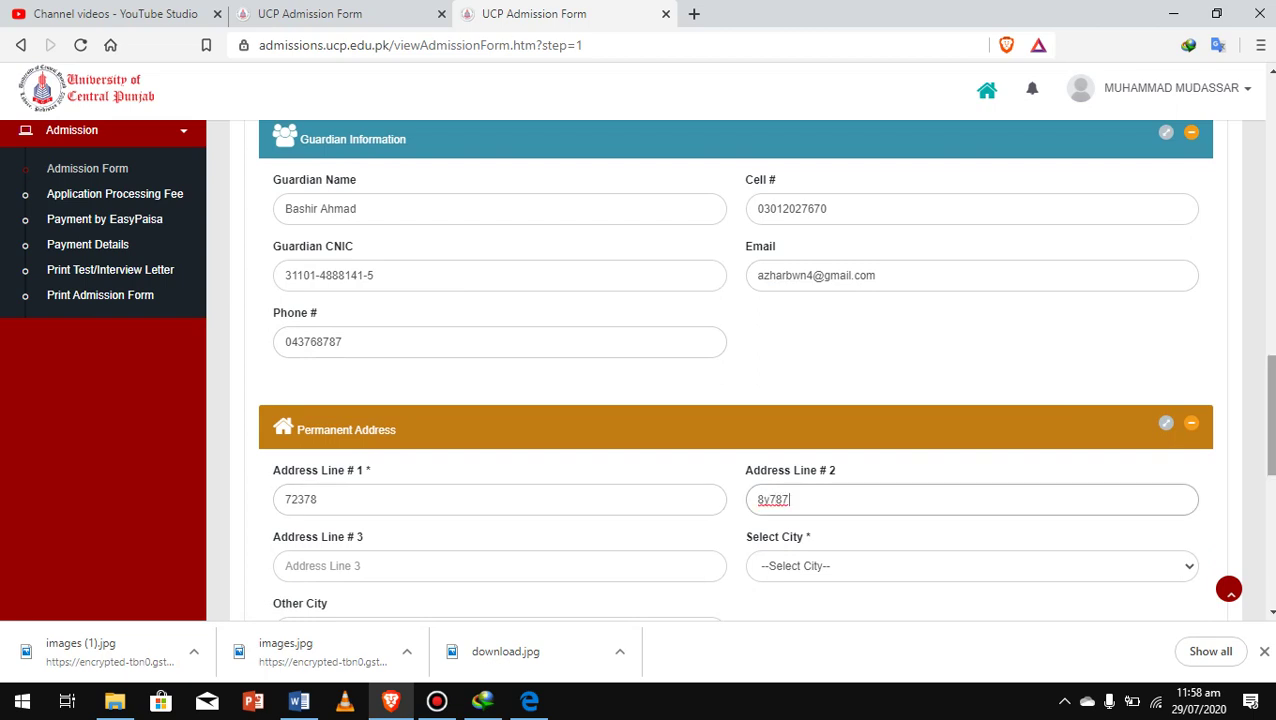
pyautogui.scroll(-2, 735, 370)
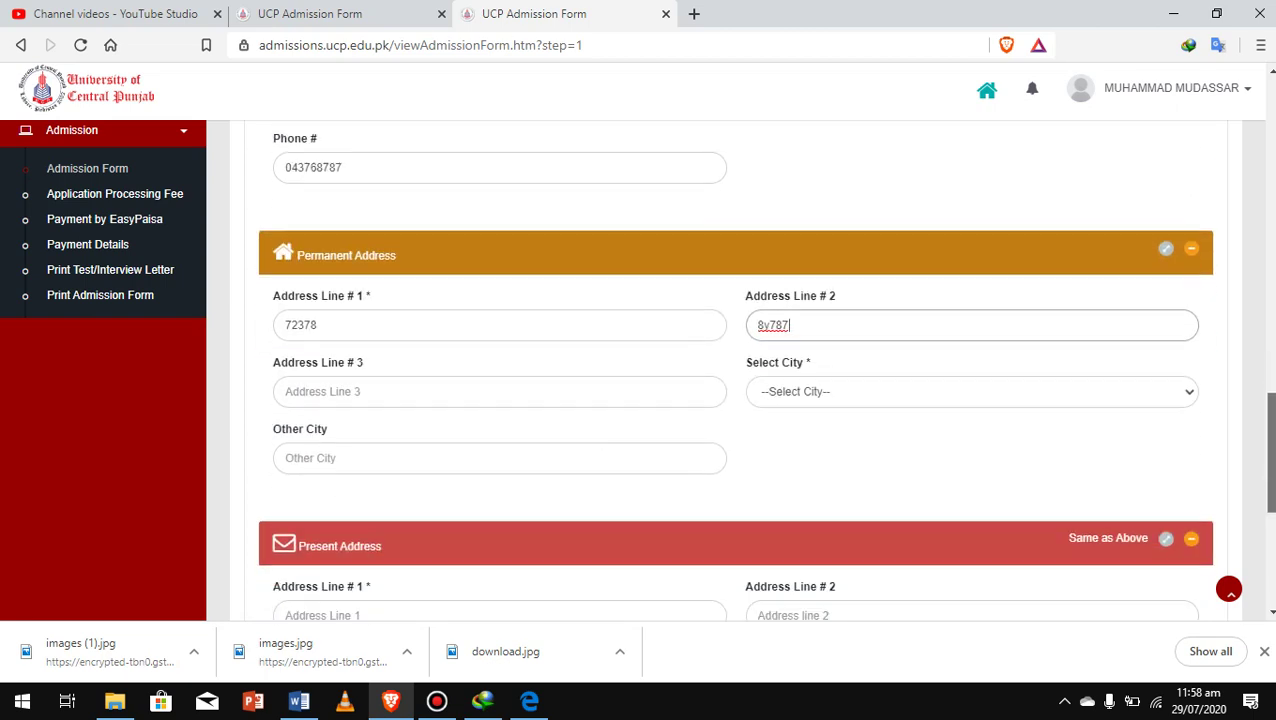
pyautogui.press('Tab')
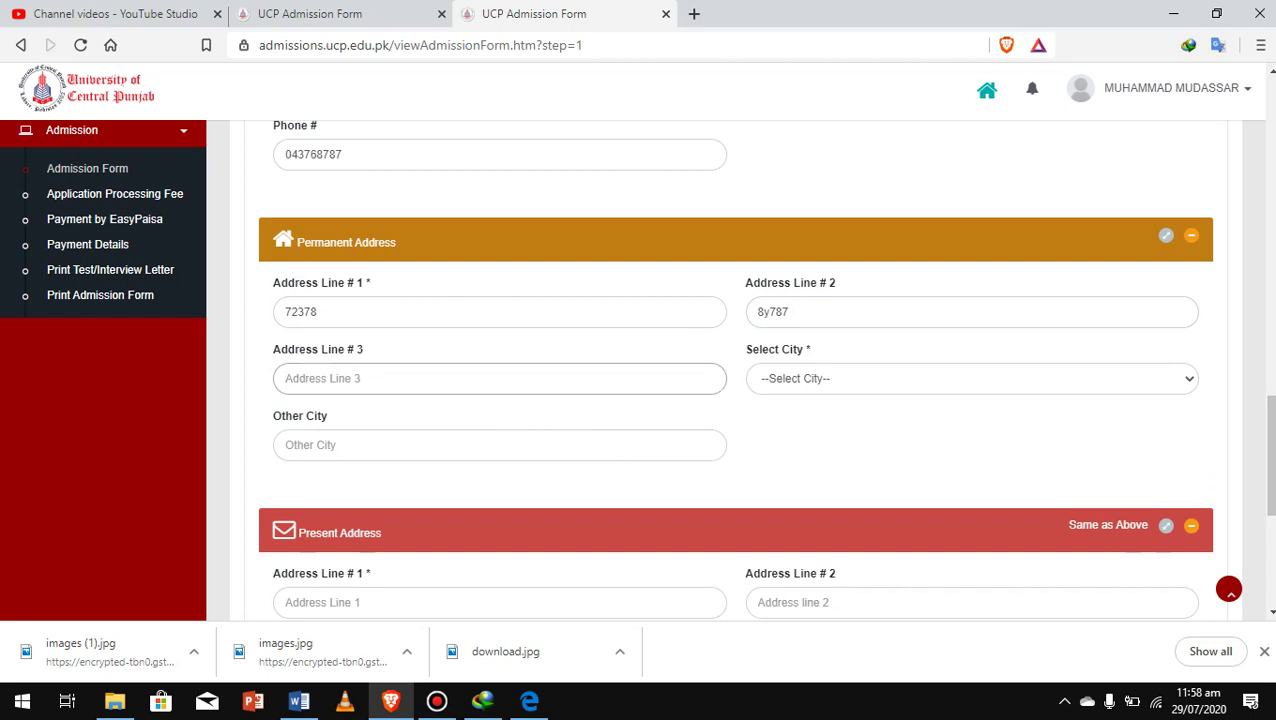
pyautogui.write('12324324')
# Set the permanent address city to Bahawalnagar
pyautogui.press('Tab')
pyautogui.hotkey('alt', 'Down')
pyautogui.press('c')
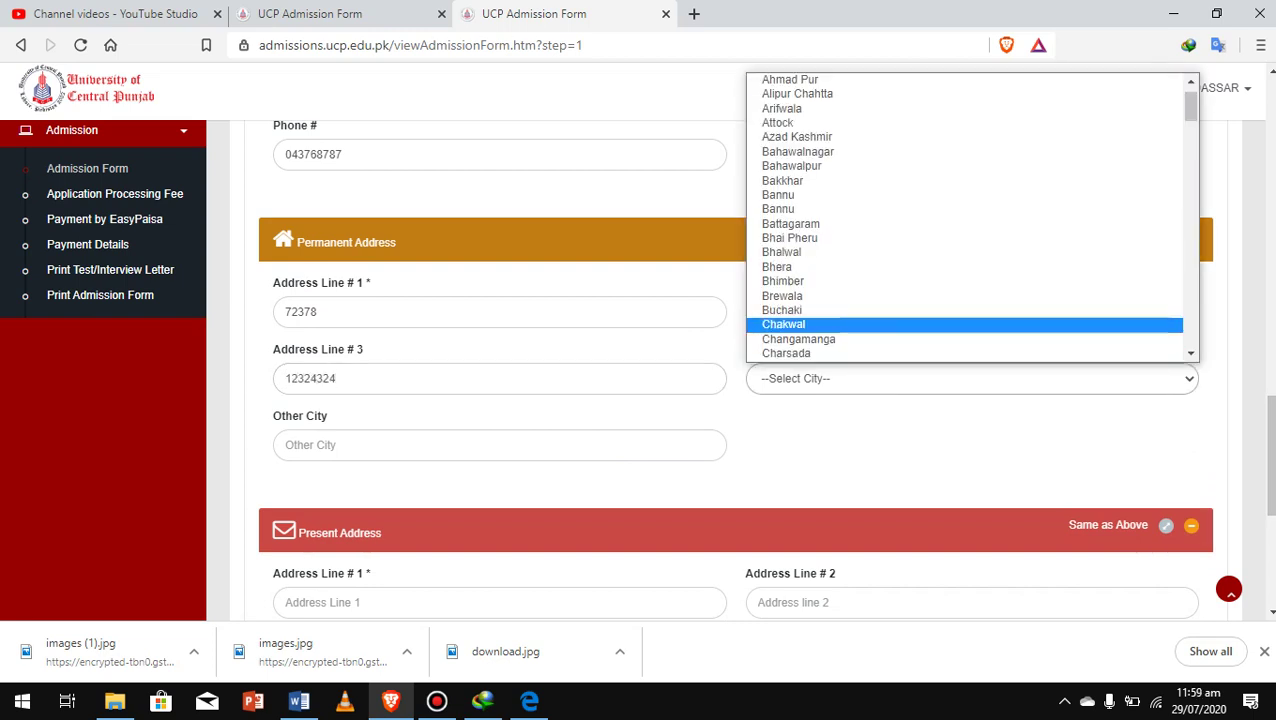
pyautogui.press('b')
pyautogui.press('Down')
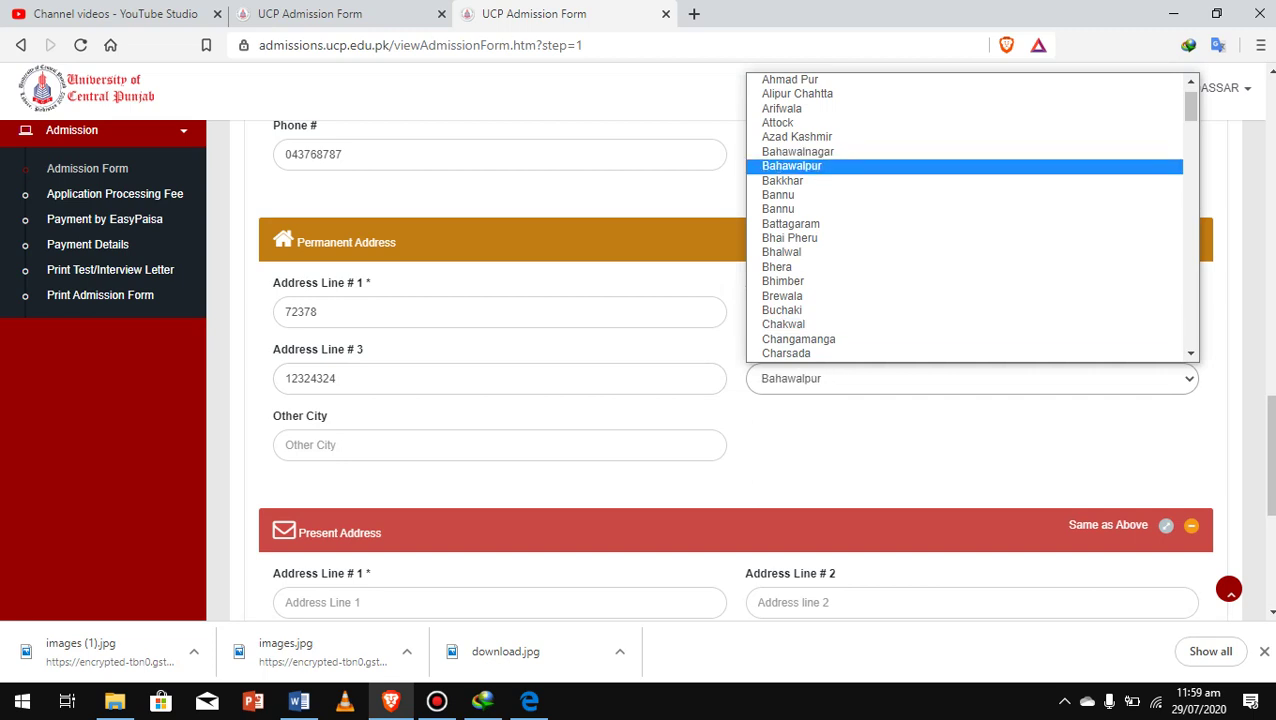
pyautogui.press('Up')
pyautogui.press('Return')
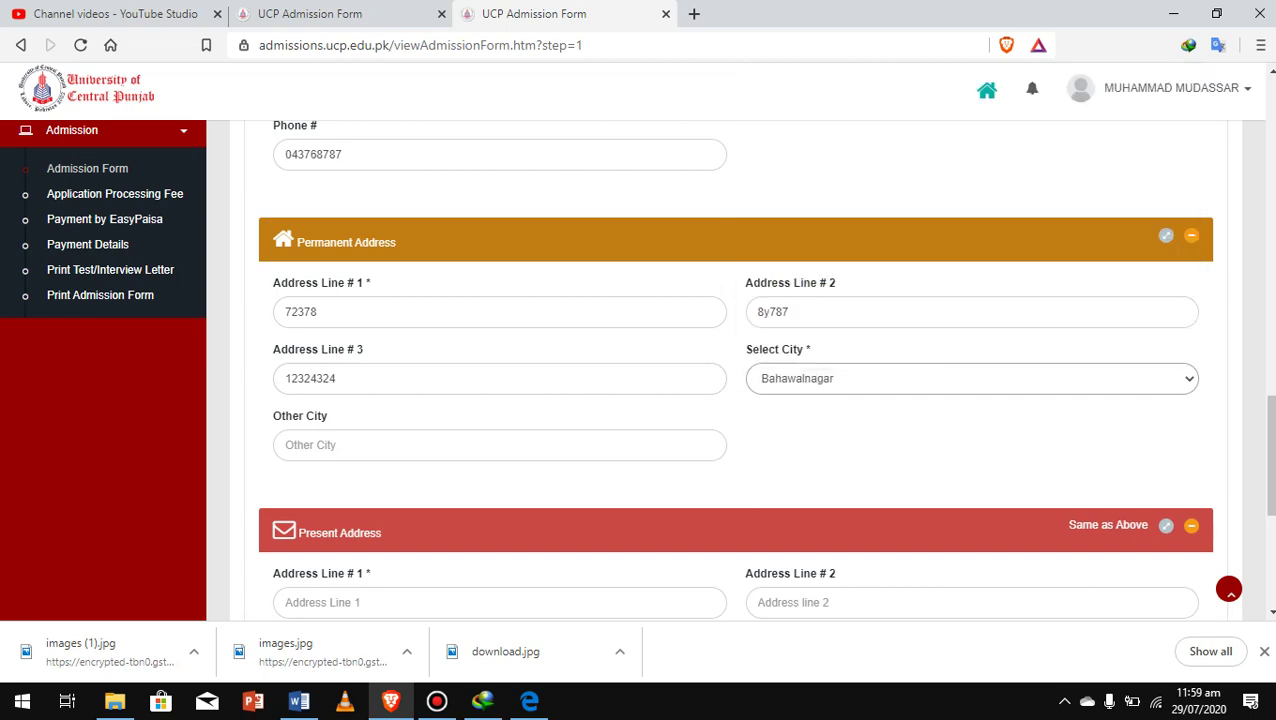
pyautogui.scroll(-2, 735, 400)
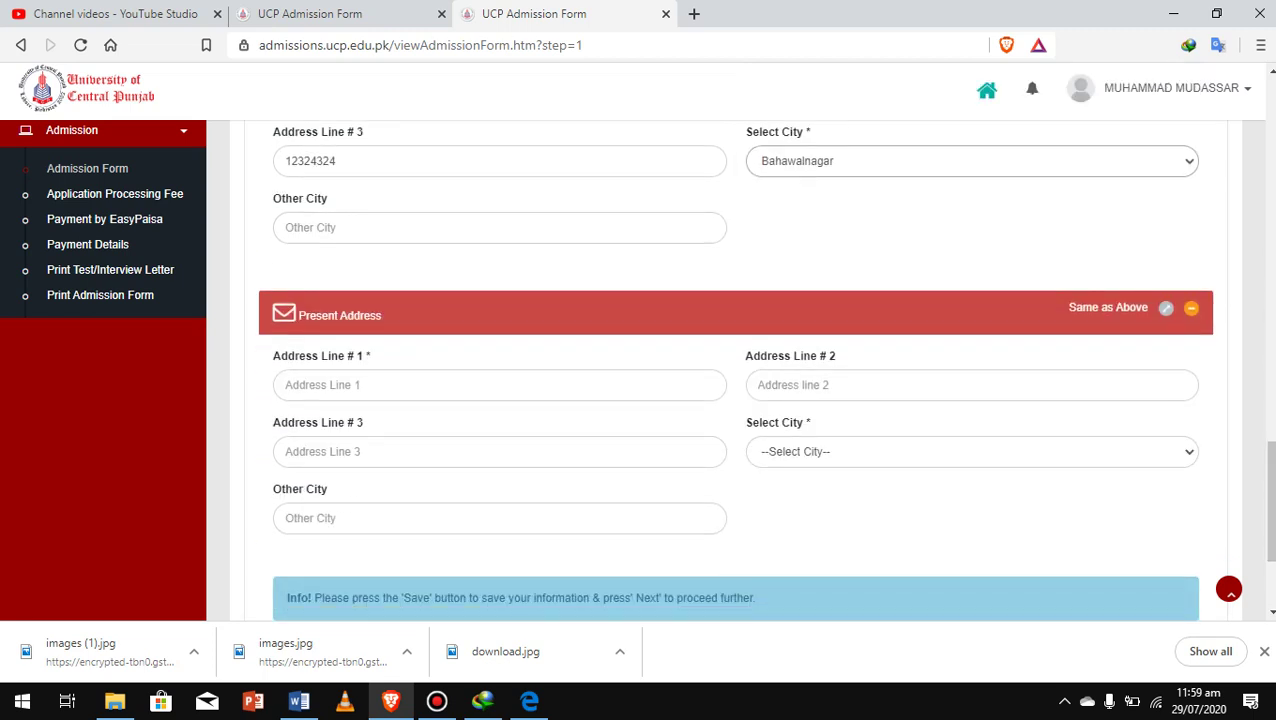
# Copy the permanent address lines and city Bahawalnagar into Present Address via 'Same as Above'
pyautogui.click(499, 385)
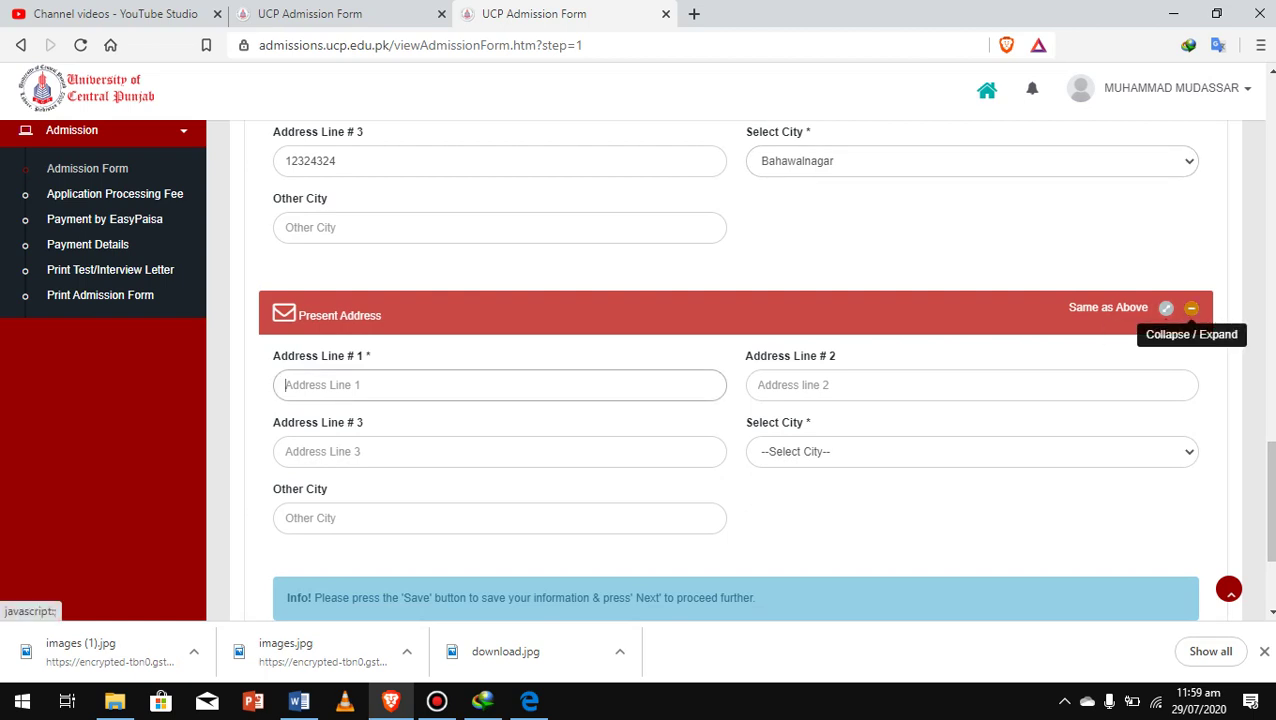
pyautogui.click(1166, 308)
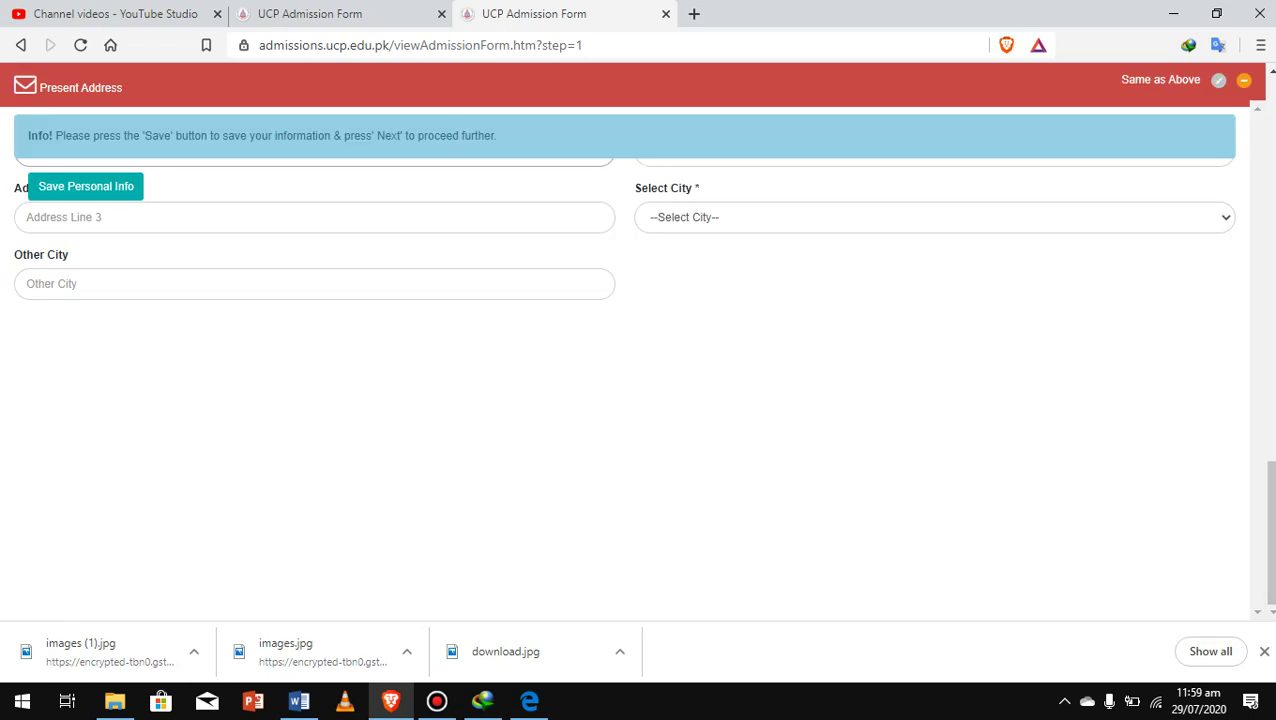
pyautogui.click(1218, 80)
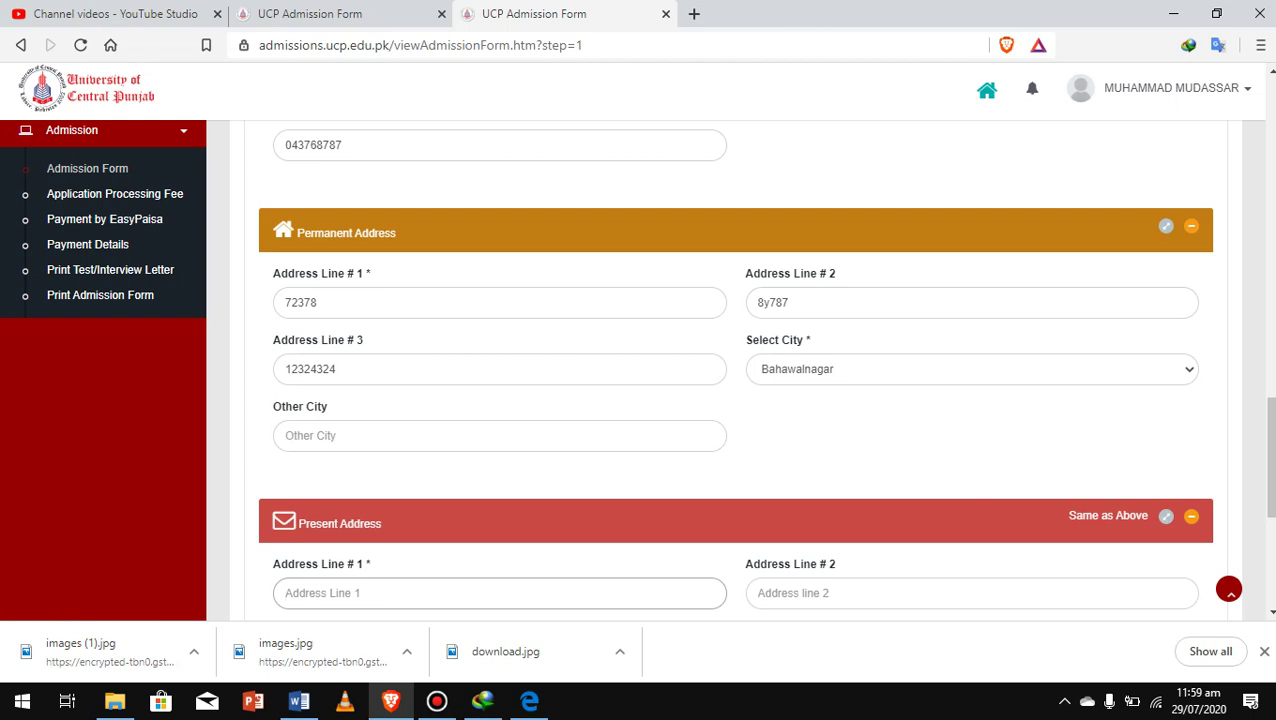
pyautogui.click(1108, 515)
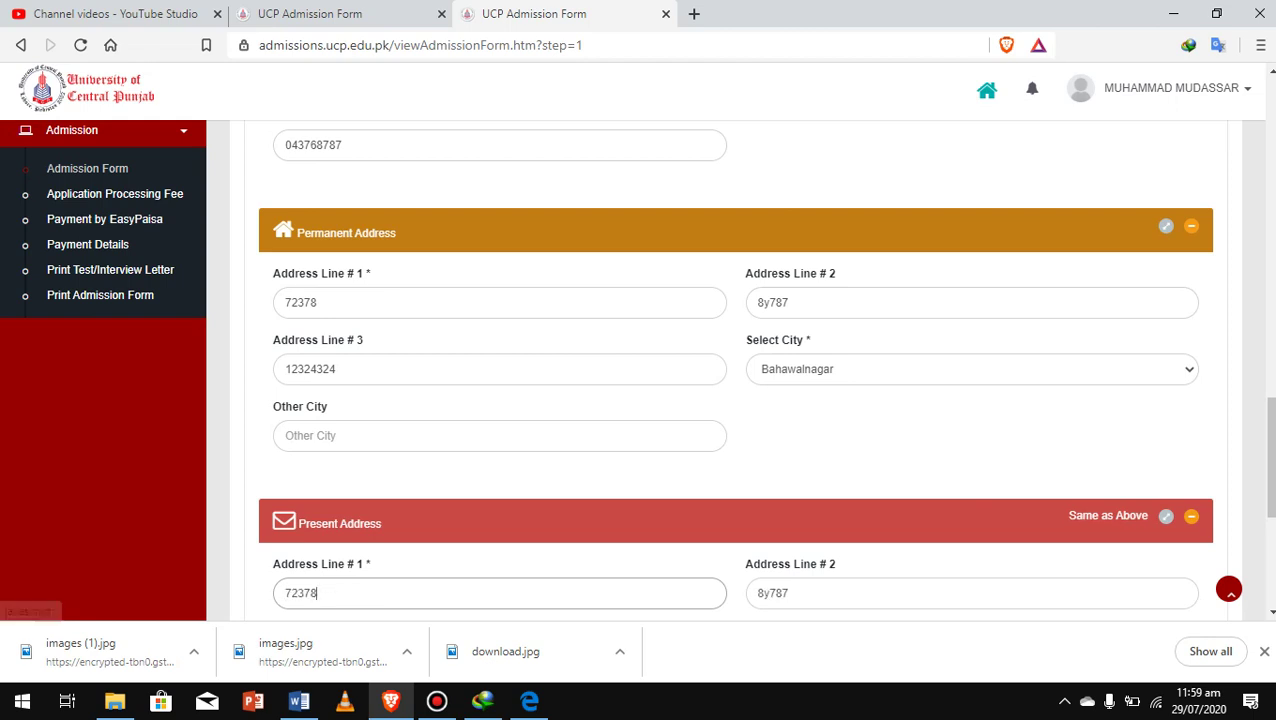
pyautogui.scroll(-4, 740, 370)
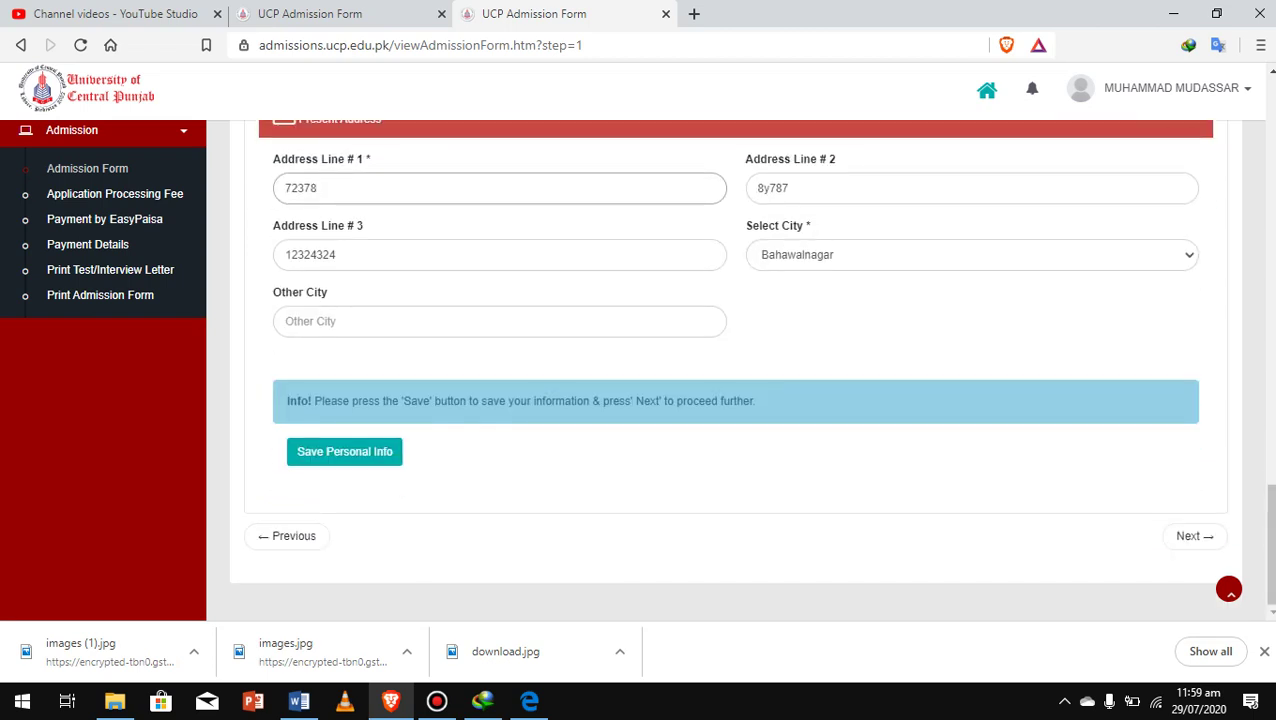
# Add the missing digit to the flagged father's cell number and save personal info again
pyautogui.click(344, 451)
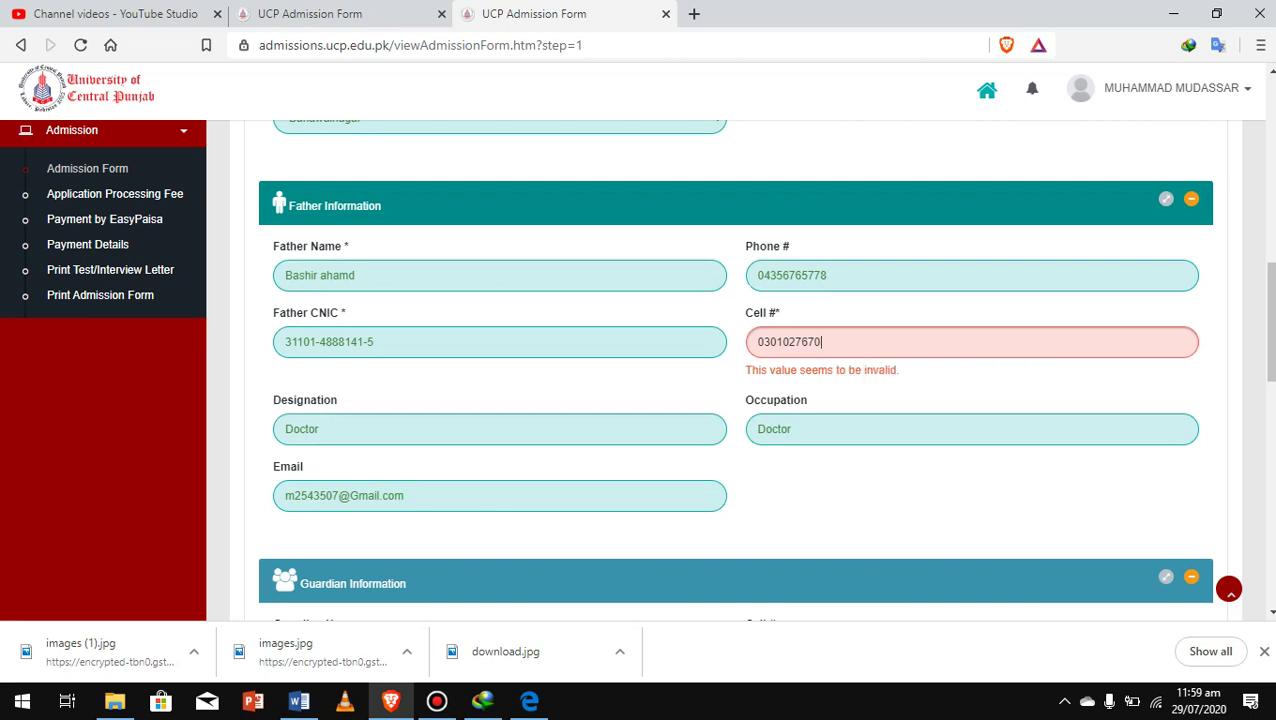
pyautogui.write('2')
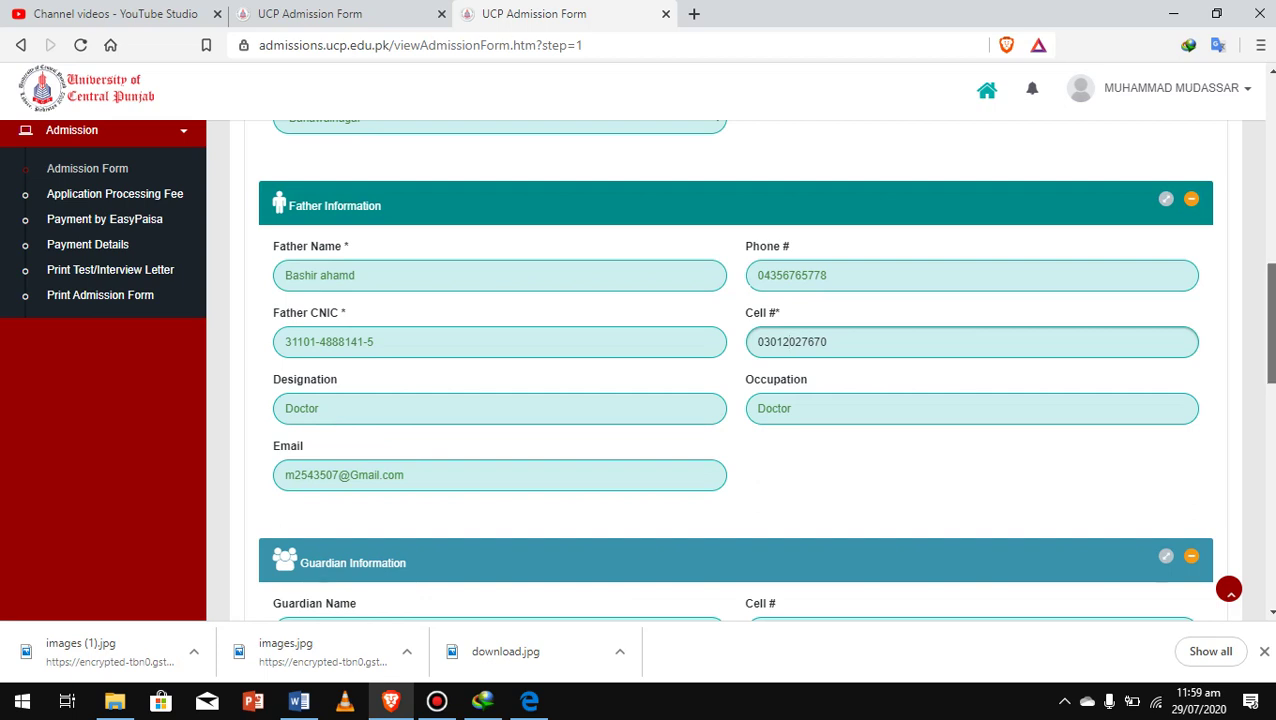
pyautogui.scroll(-7, 735, 370)
pyautogui.scroll(-3, 735, 370)
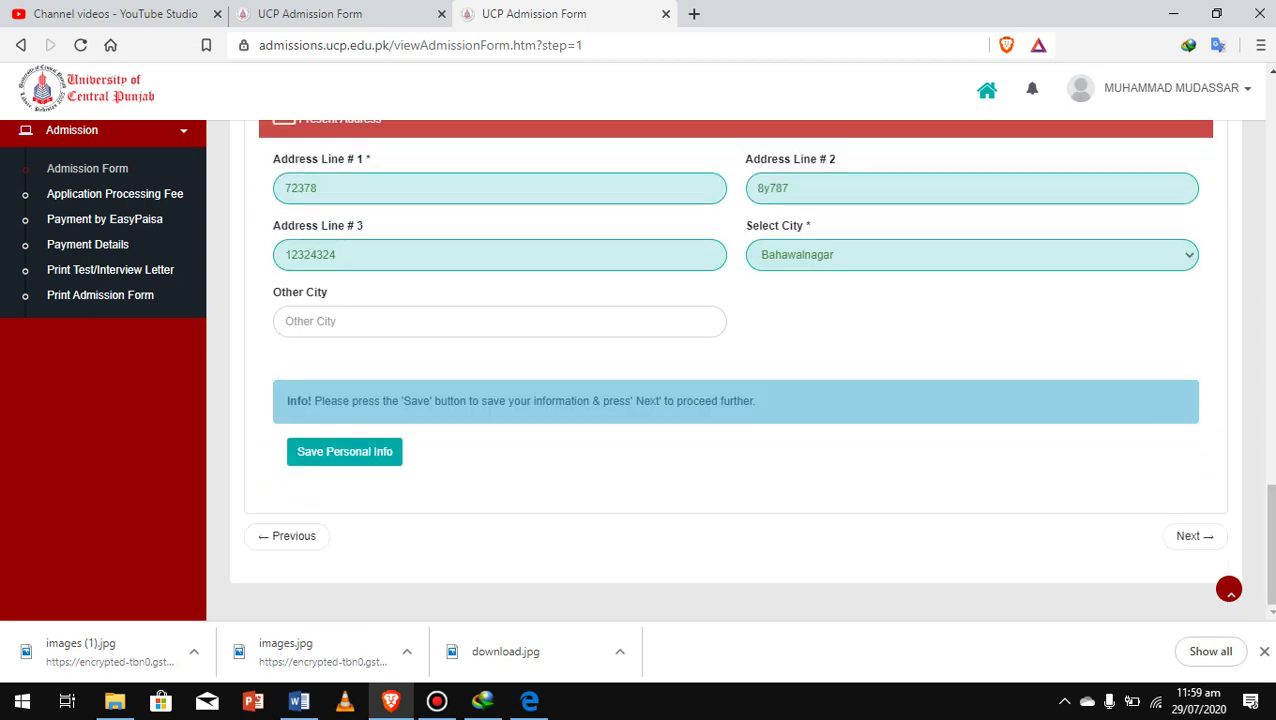
pyautogui.click(344, 451)
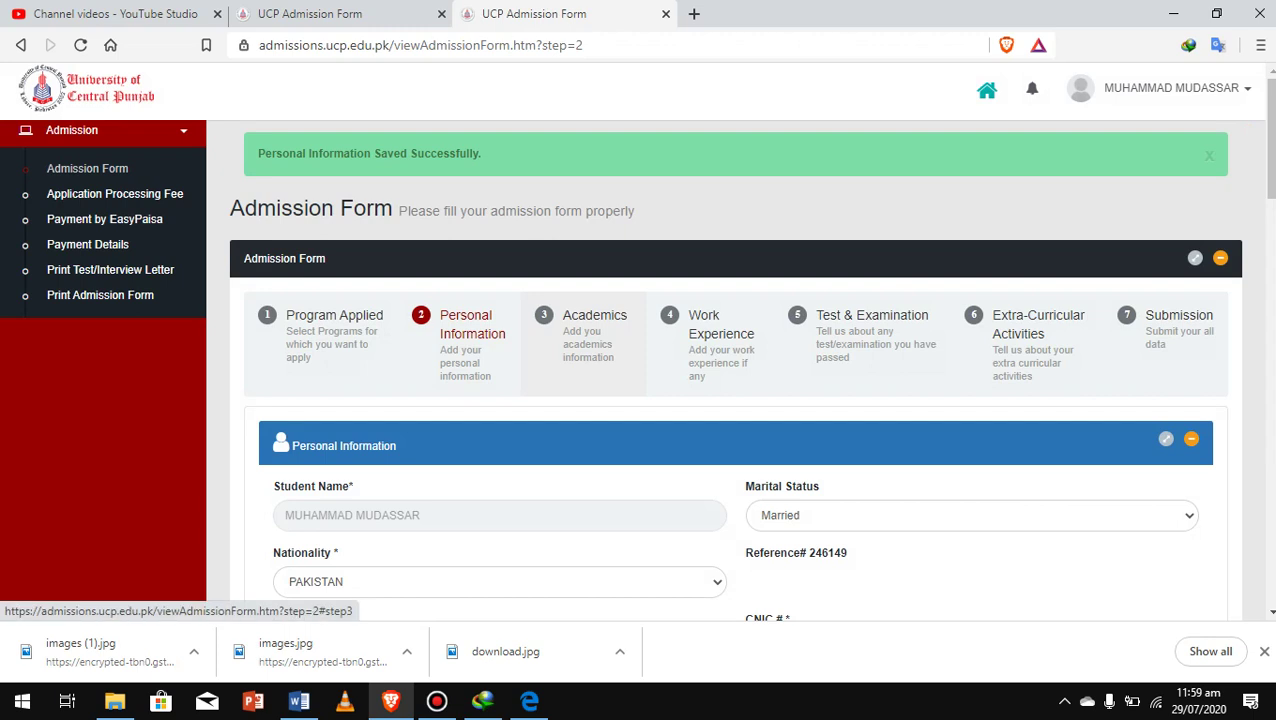
# Advance the admission form to step 3, Academics, with its empty records table
pyautogui.click(590, 335)
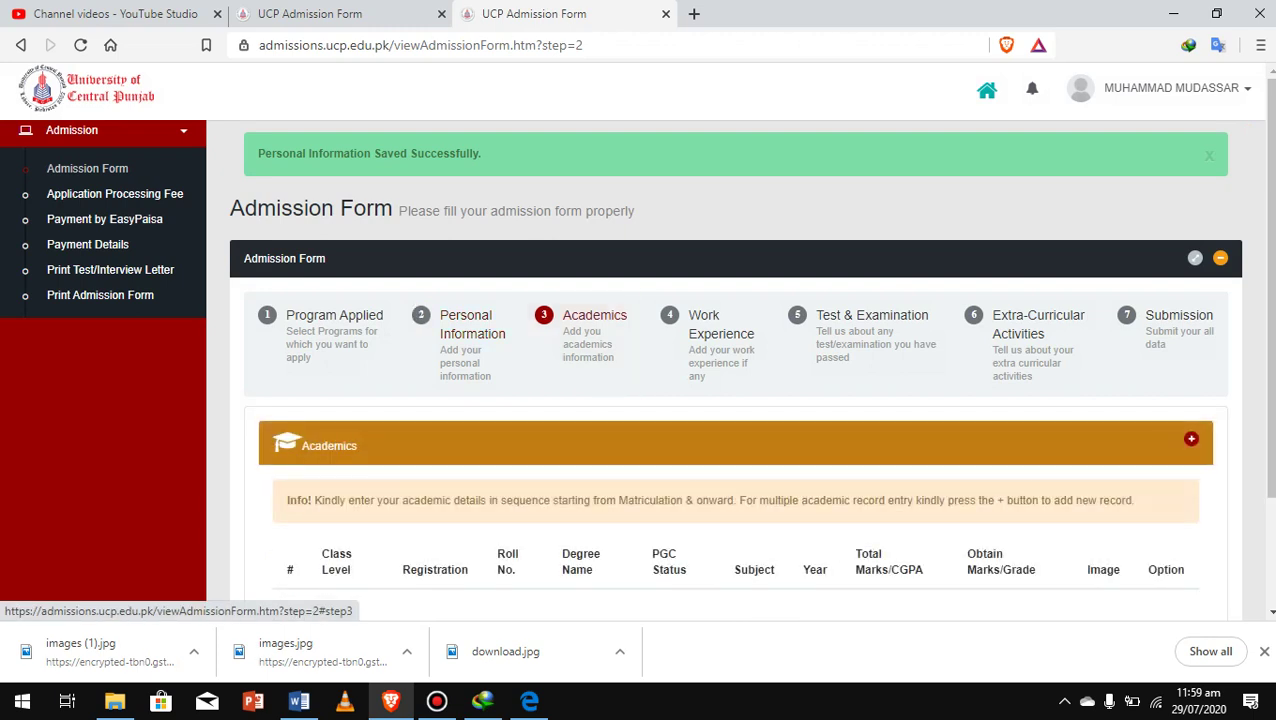
pyautogui.scroll(-3, 735, 400)
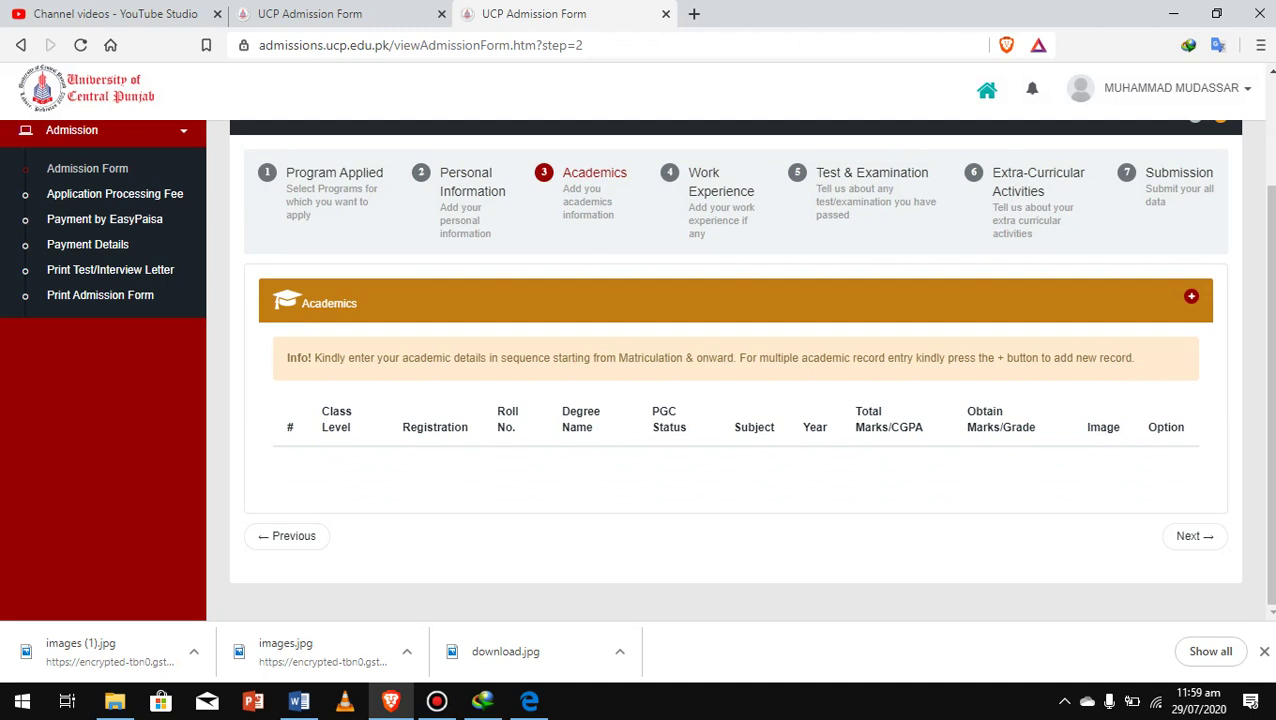
pyautogui.doubleClick(336, 427)
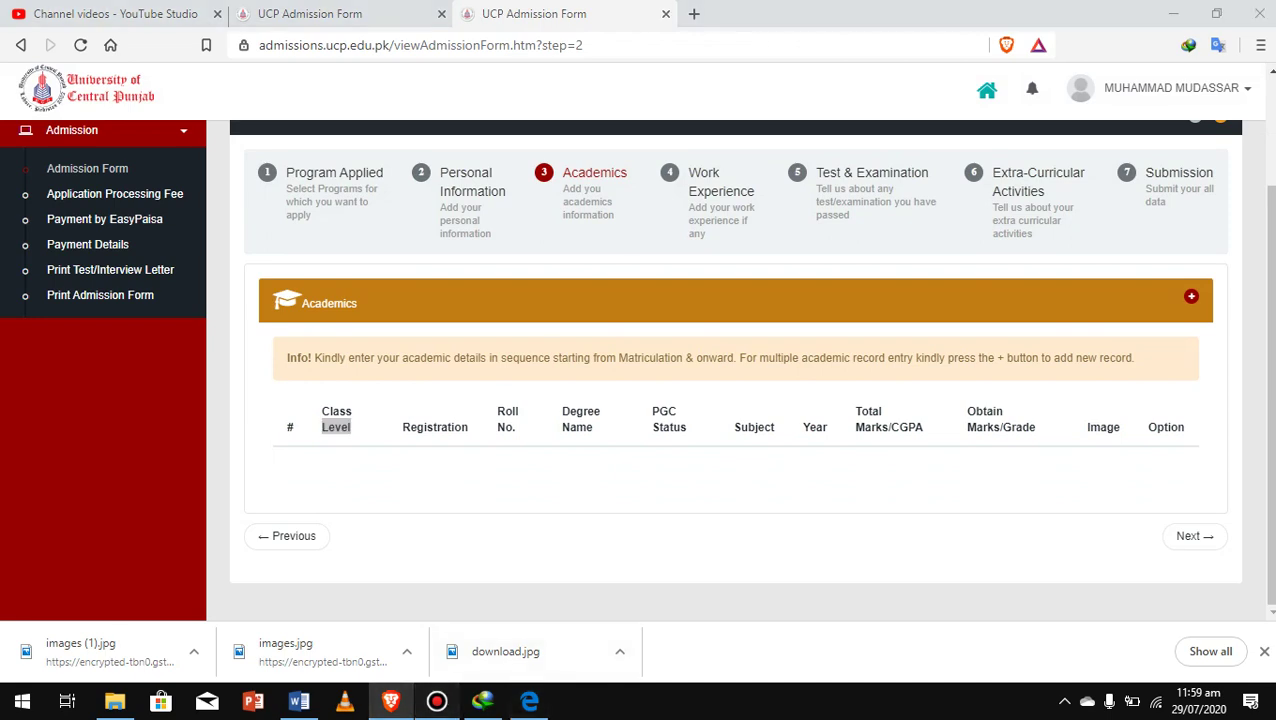
pyautogui.click(437, 701)
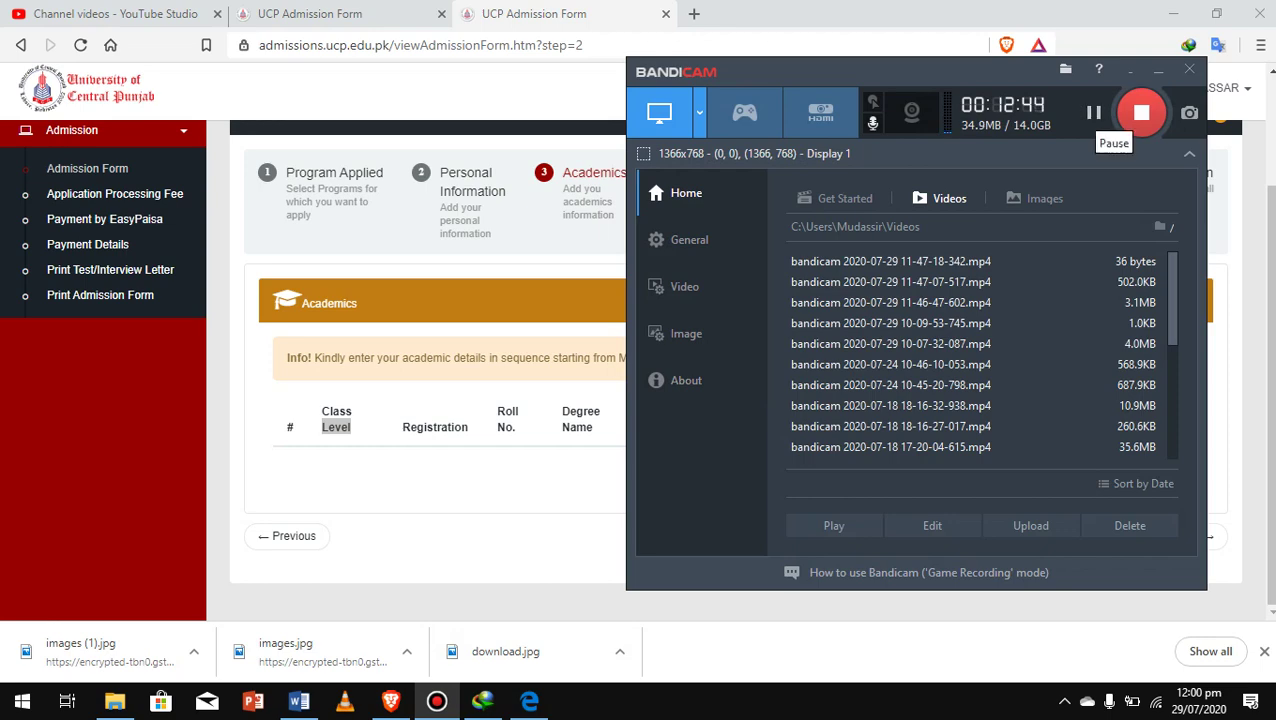
pyautogui.click(1130, 70)
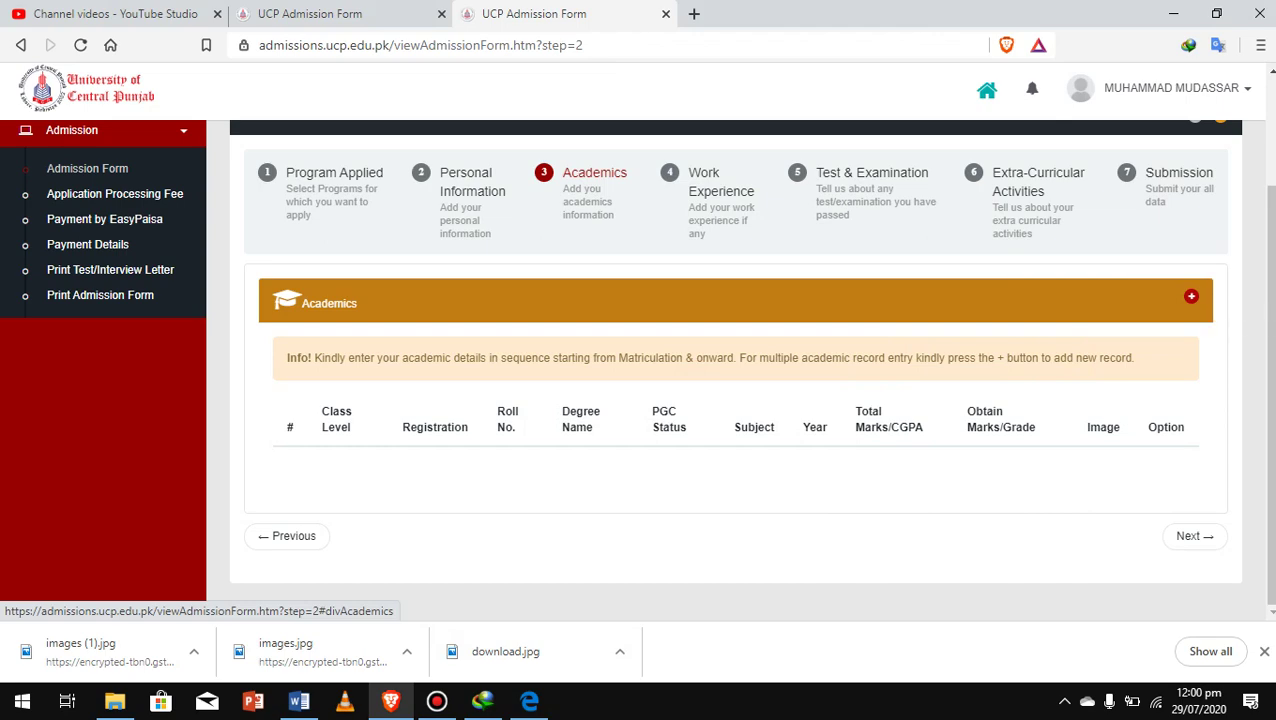
# Add and submit a Matric record: Lahore board, science, 2015, 984 of 1100 marks
pyautogui.click(1191, 296)
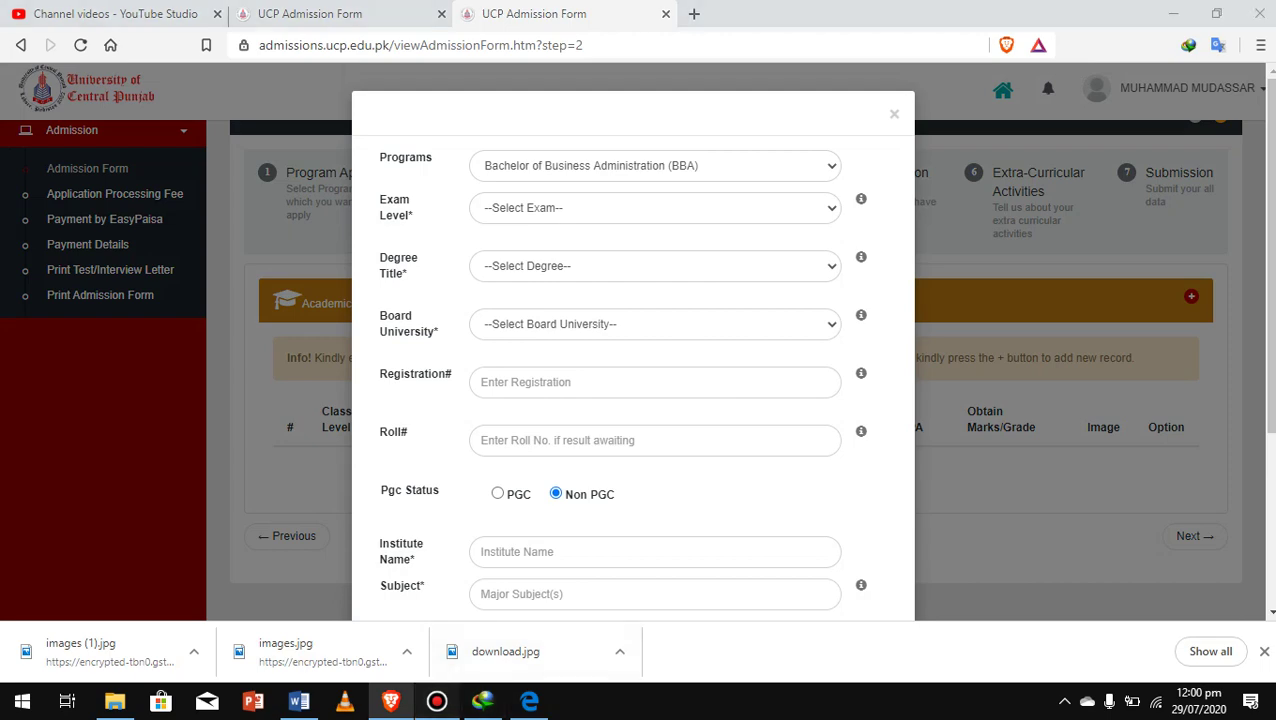
pyautogui.click(436, 700)
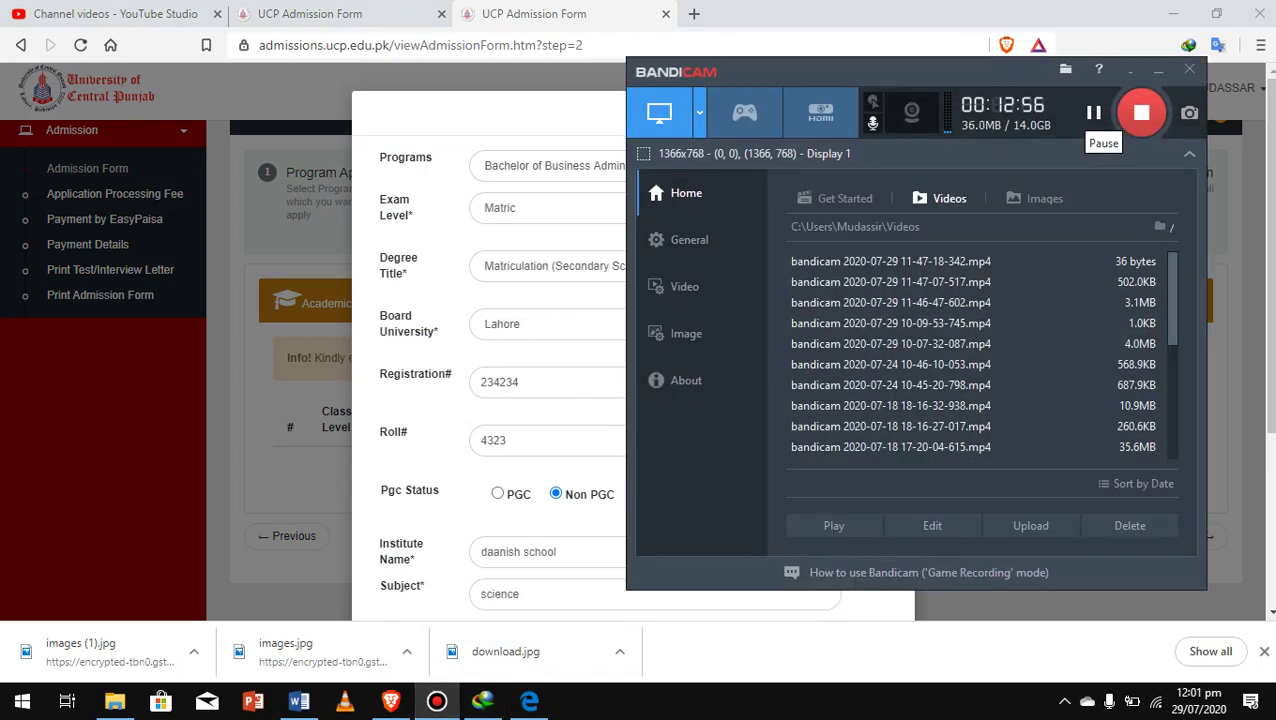
pyautogui.click(1158, 70)
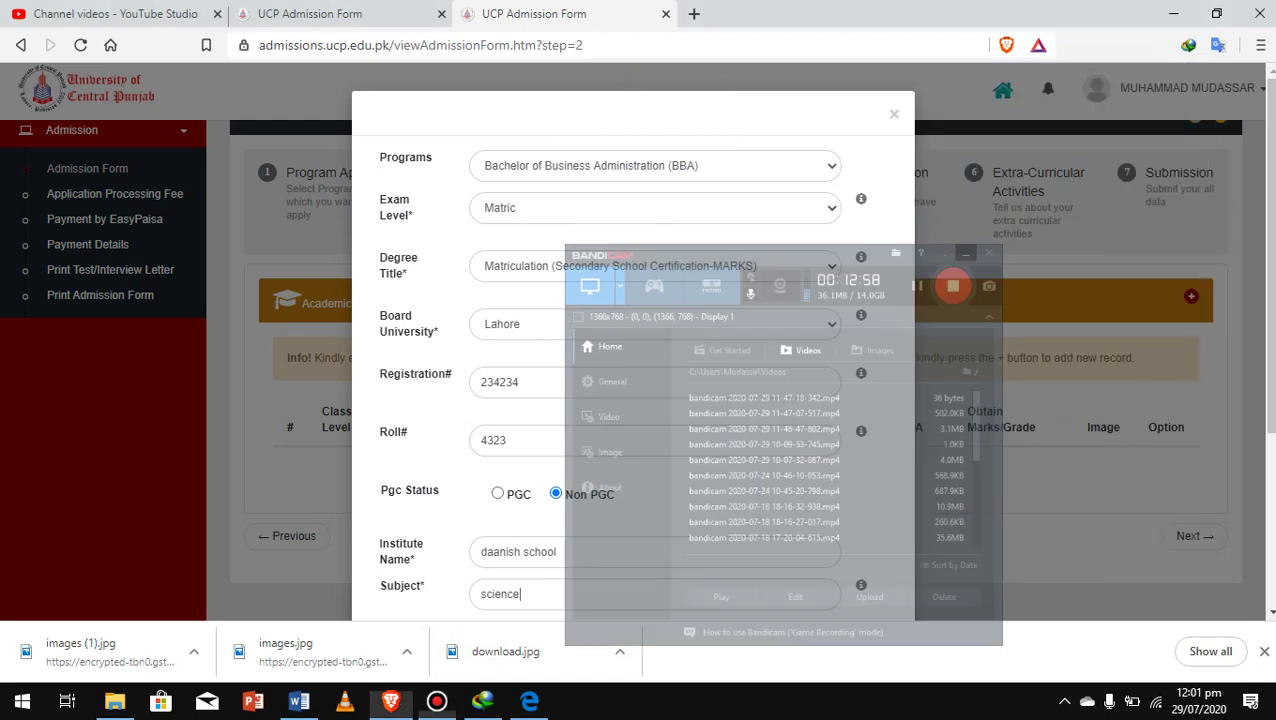
pyautogui.scroll(-2, 633, 350)
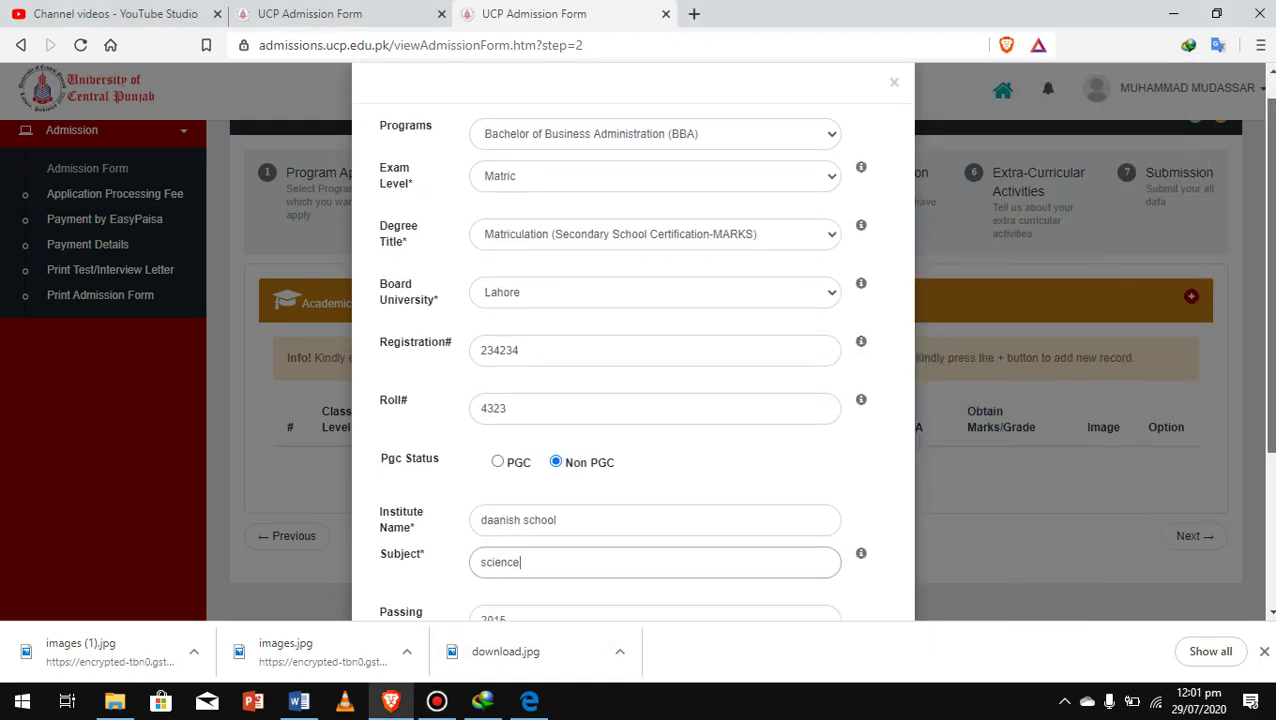
pyautogui.scroll(-2, 633, 350)
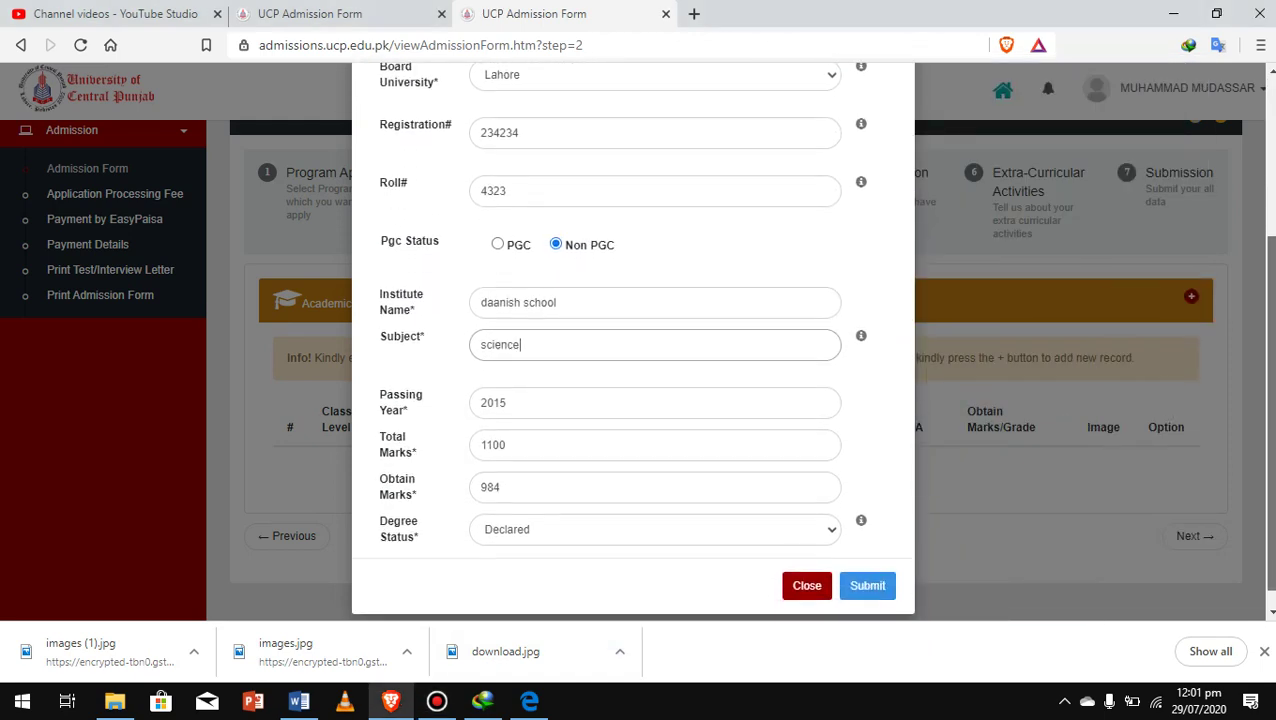
pyautogui.scroll(1, 633, 350)
pyautogui.scroll(-1, 633, 350)
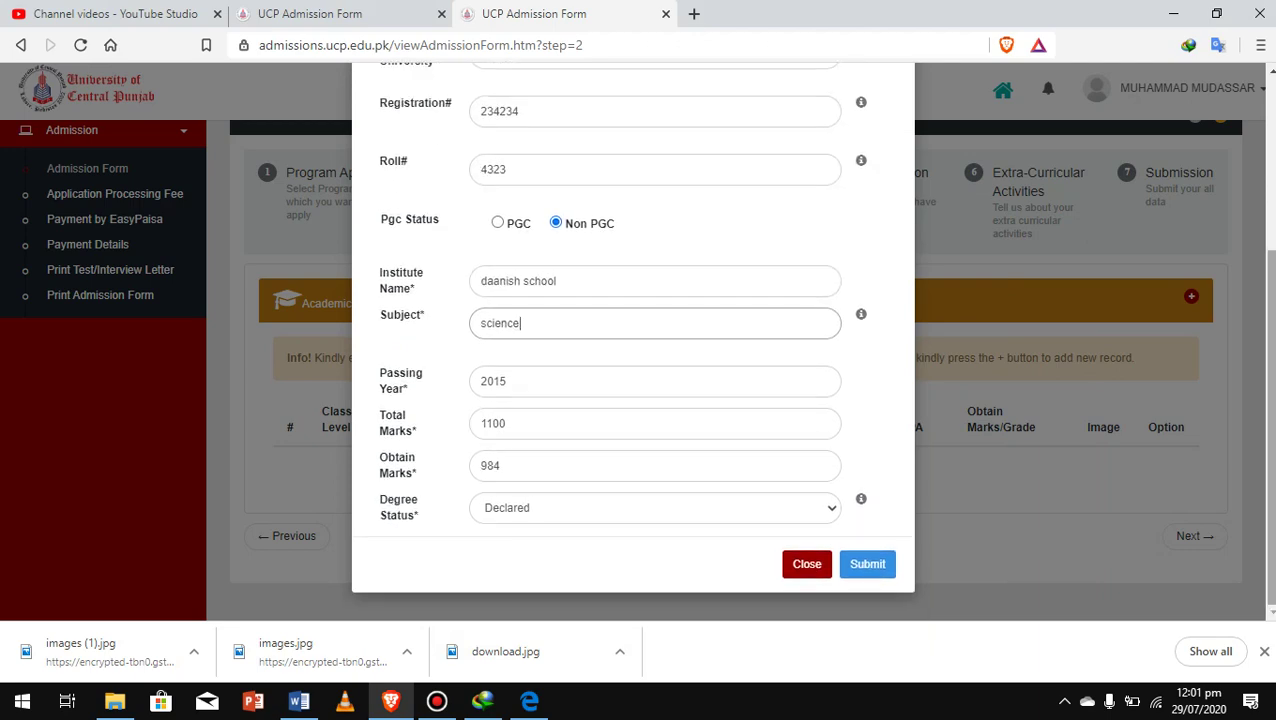
pyautogui.click(867, 564)
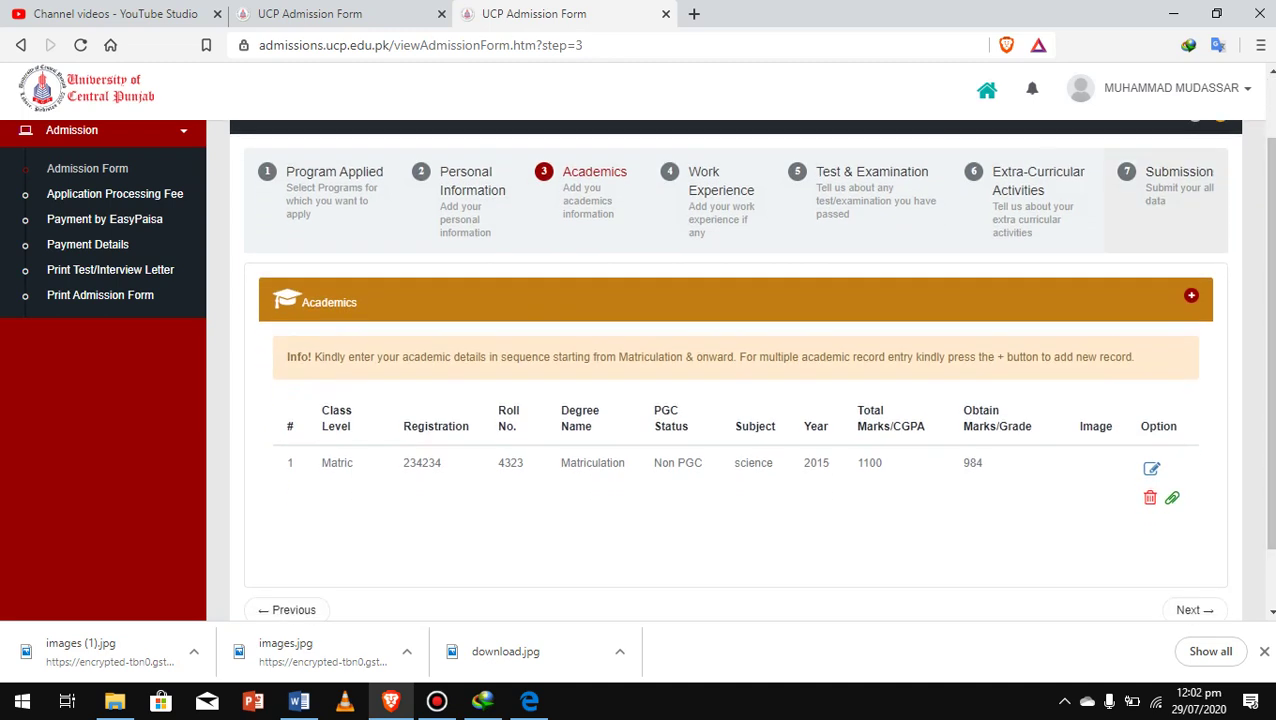
# Start a new academic record with exam level Inter, F.Sc. (Pre-Engineering), board Lahore
pyautogui.click(1191, 295)
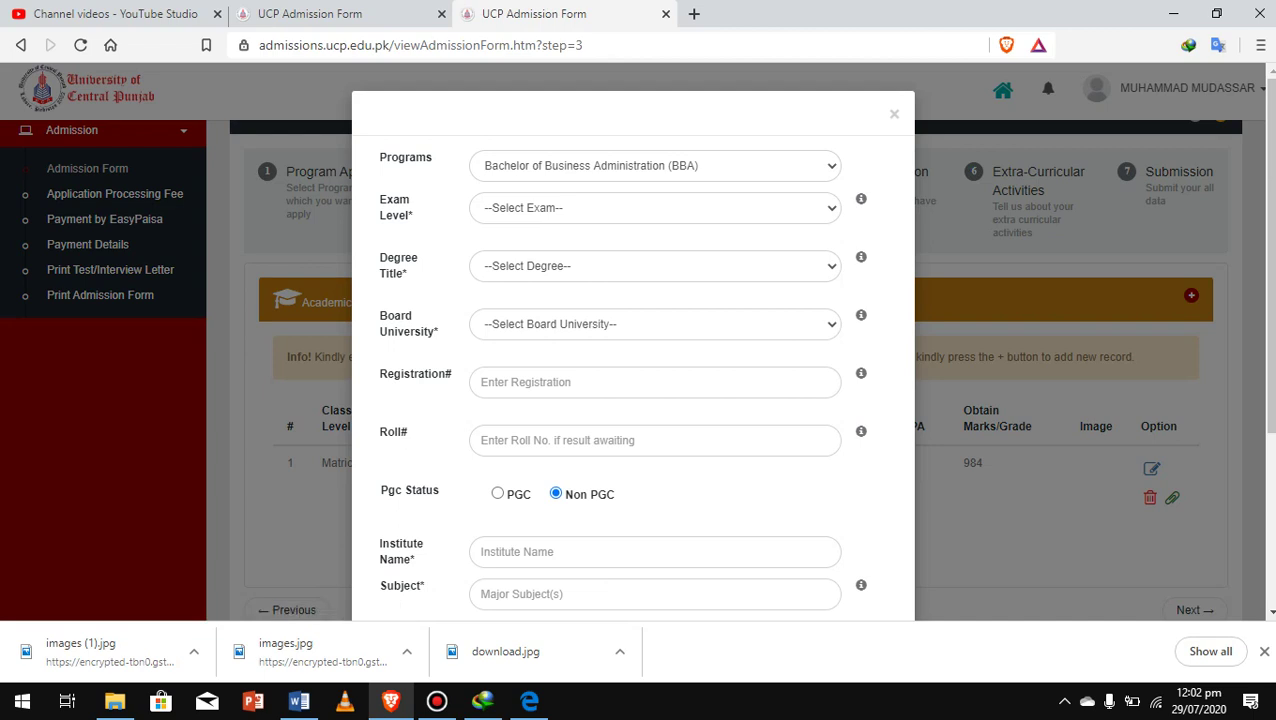
pyautogui.click(655, 207)
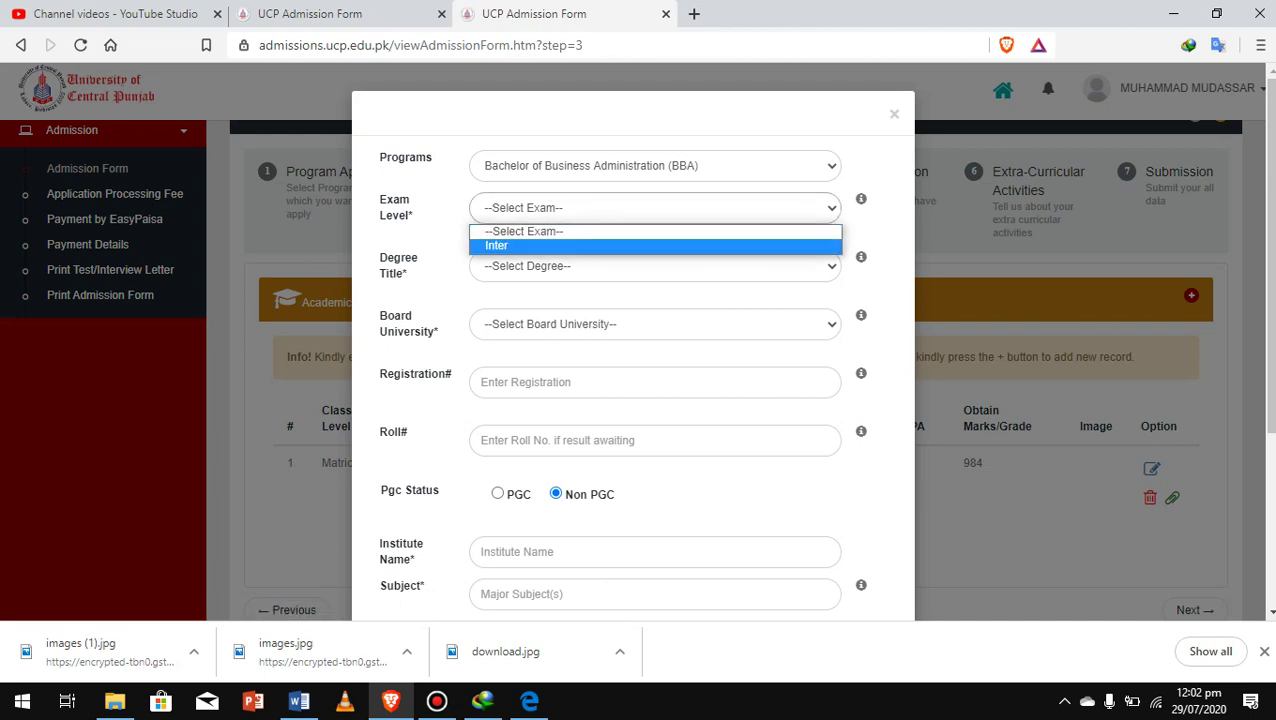
pyautogui.click(500, 248)
pyautogui.click(655, 265)
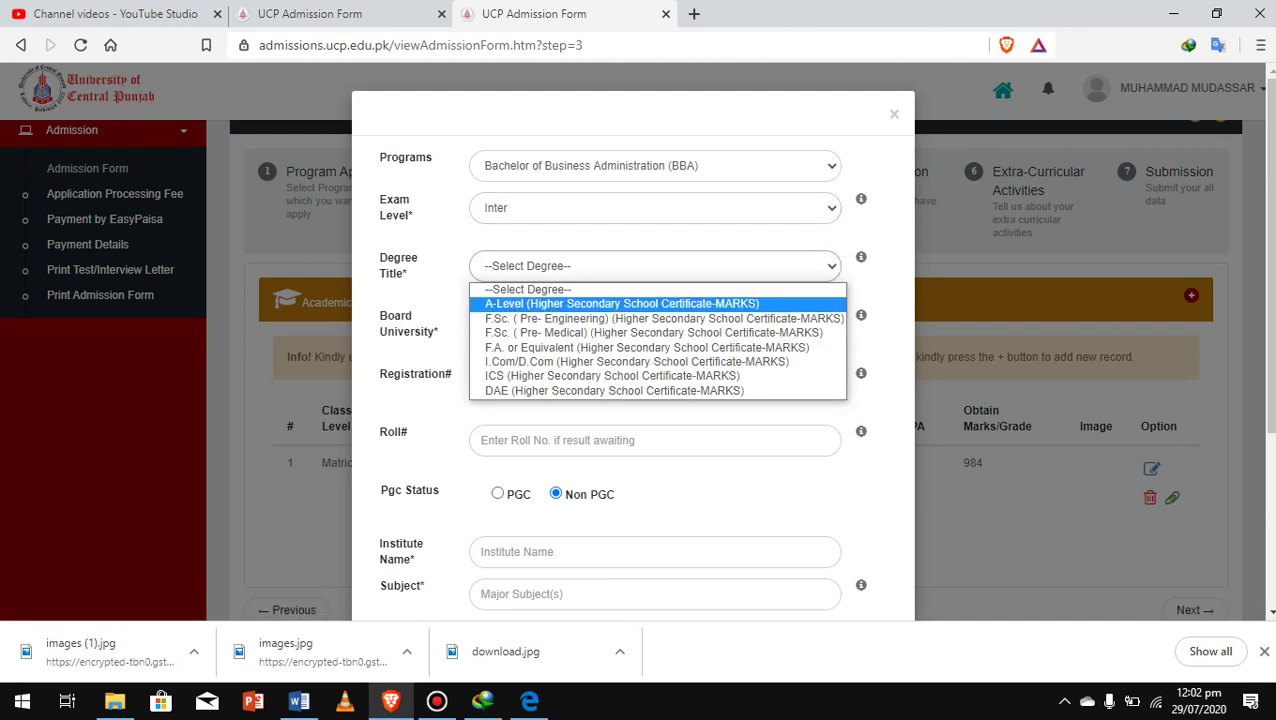
pyautogui.click(664, 318)
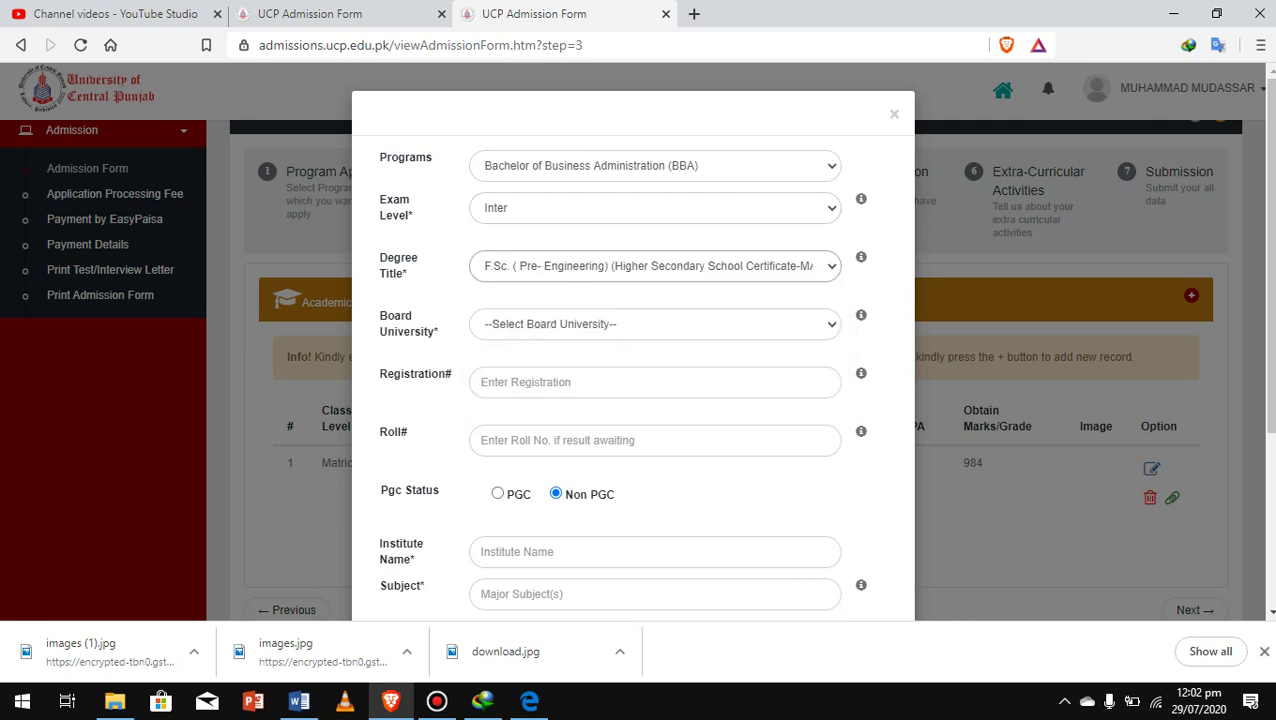
pyautogui.click(655, 323)
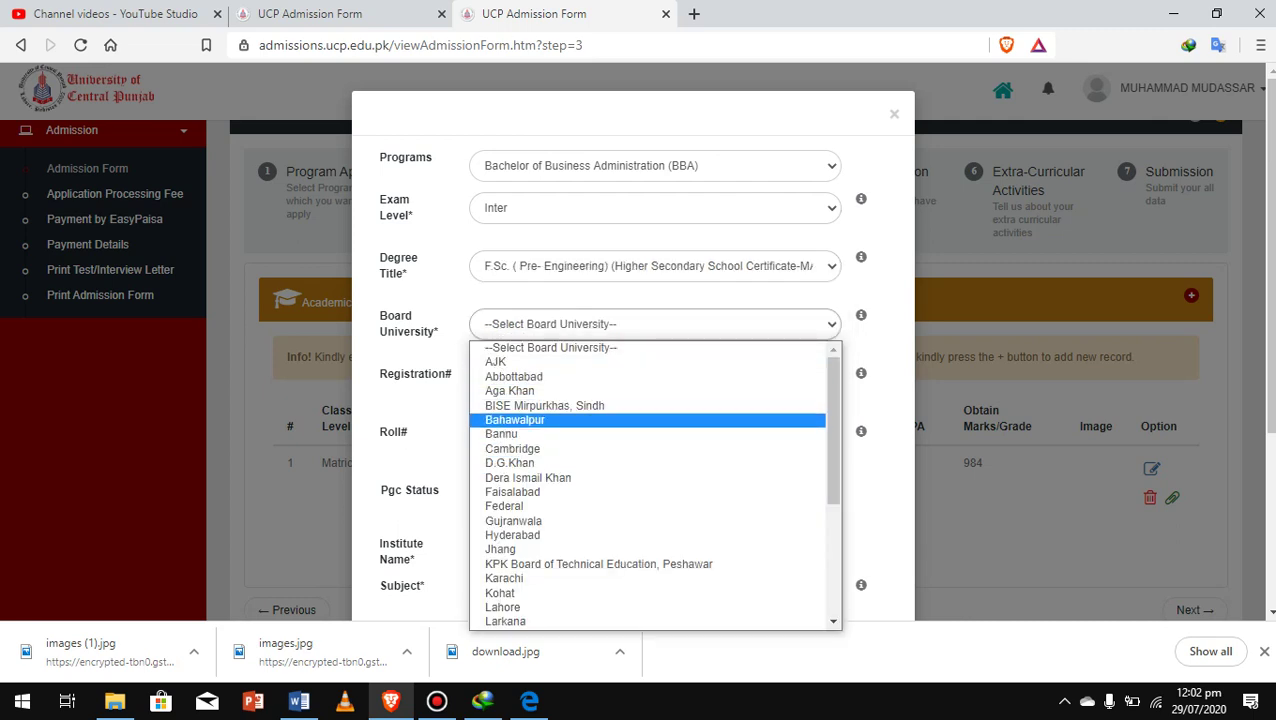
pyautogui.click(503, 607)
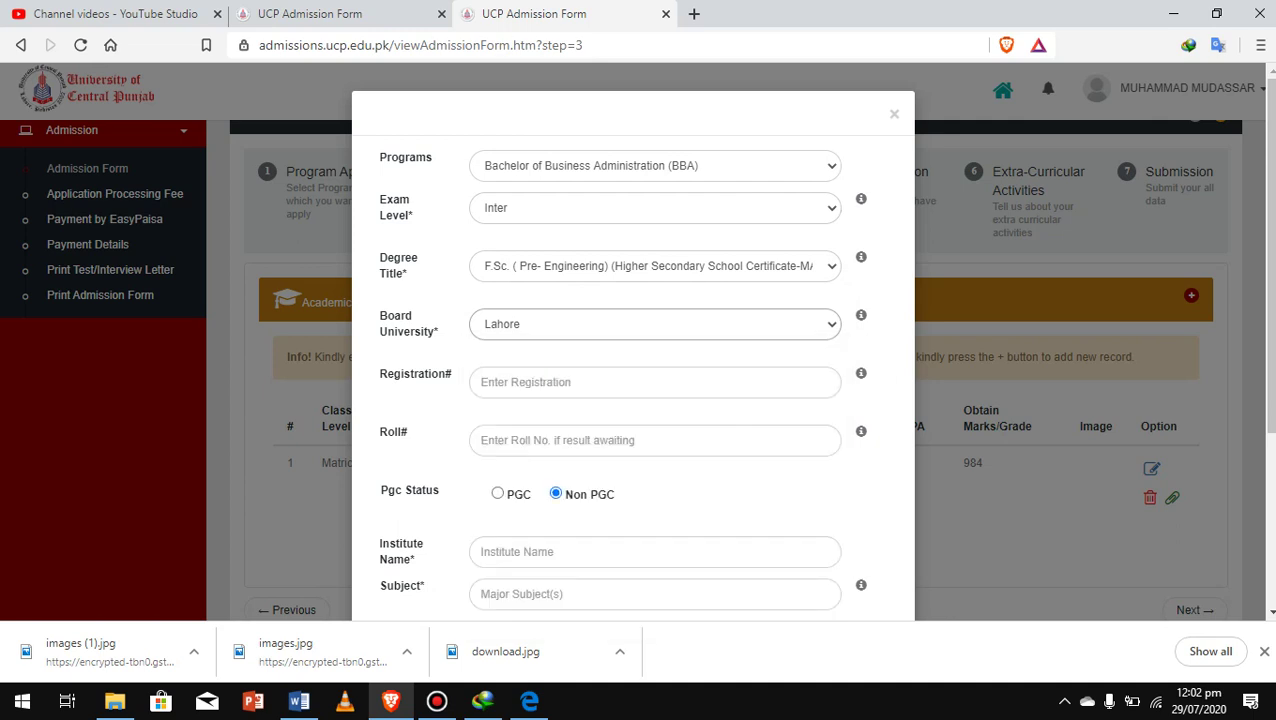
# Enter the registration number and roll number for the Inter record
pyautogui.click(600, 382)
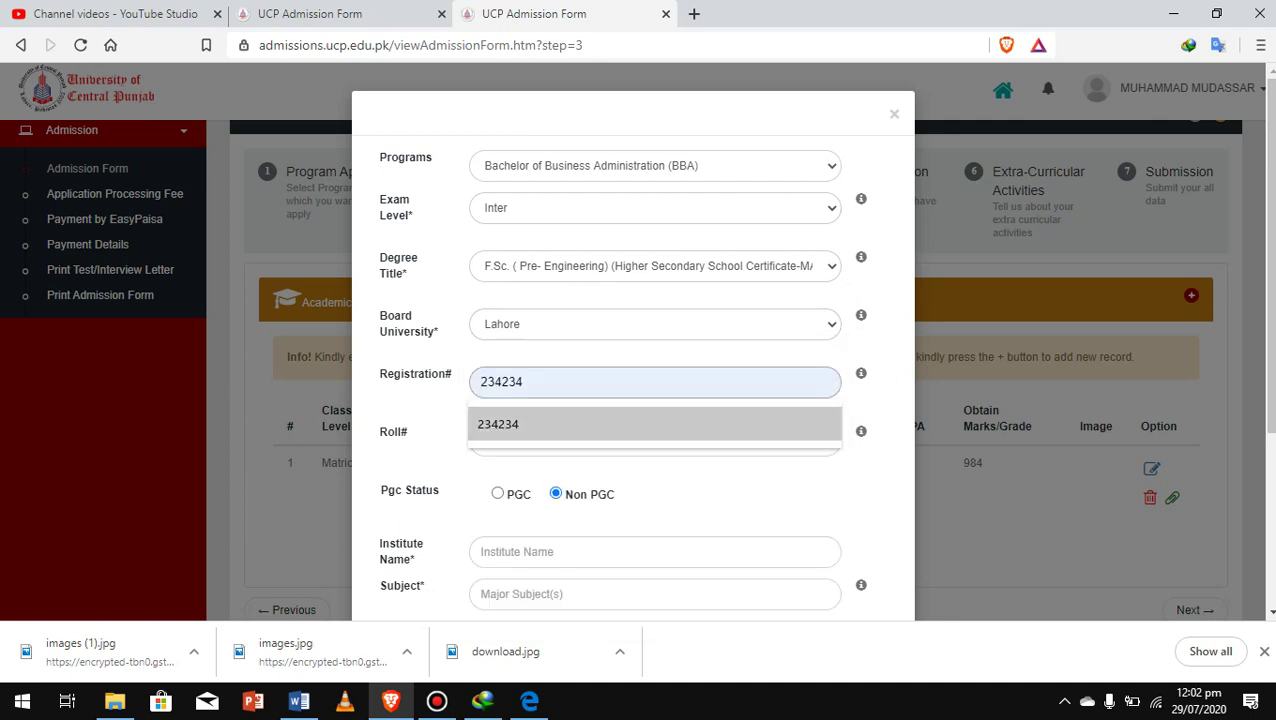
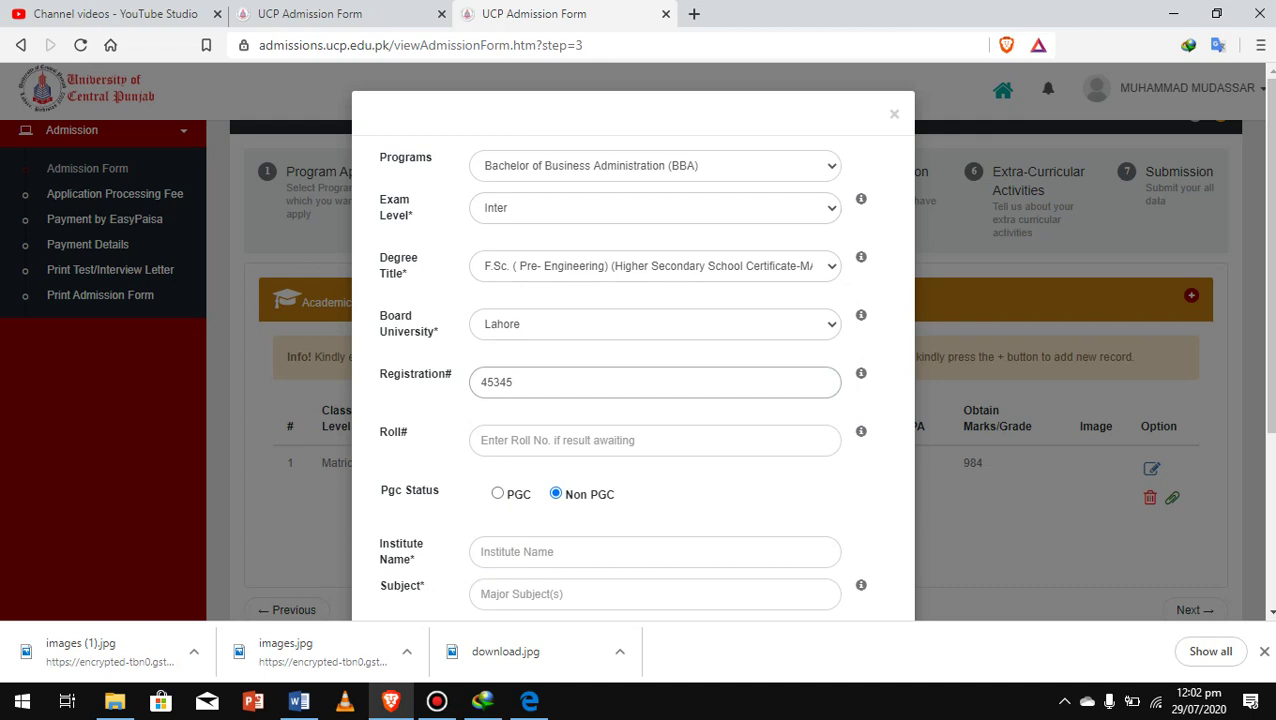
pyautogui.click(481, 440)
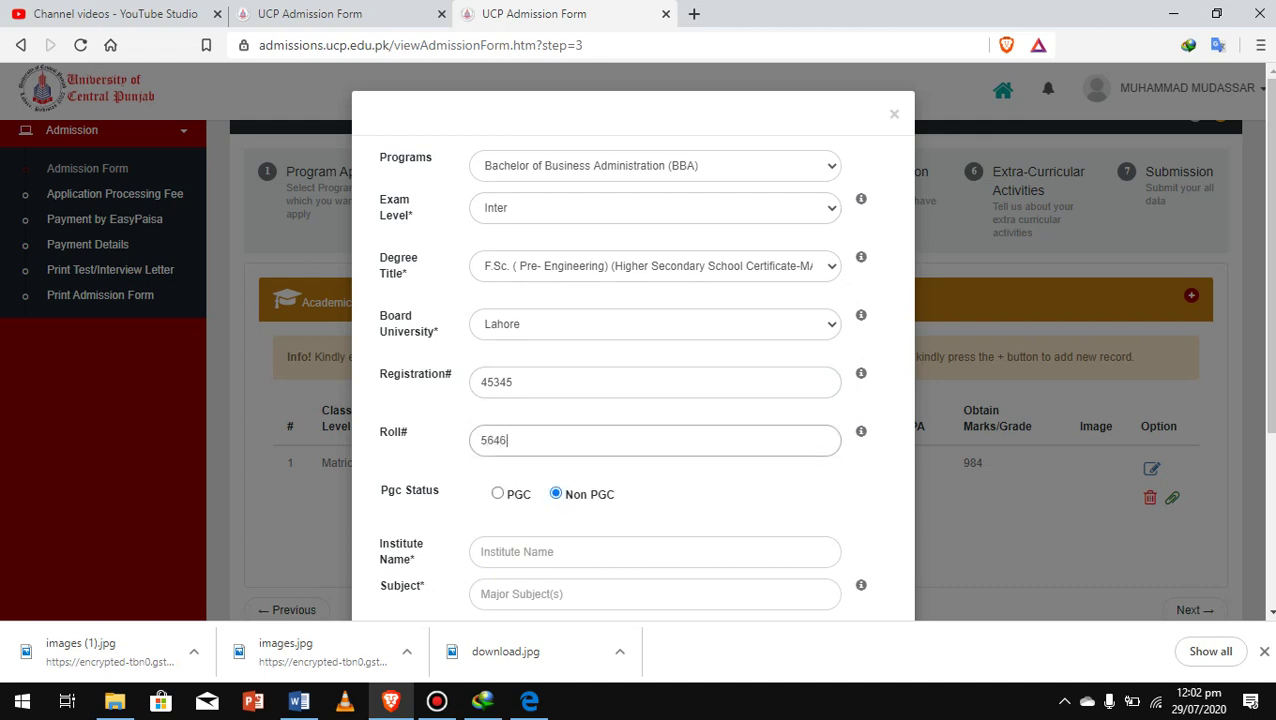
# Set the Inter record's institute to daanish school and its subject to science
pyautogui.scroll(-1, 633, 350)
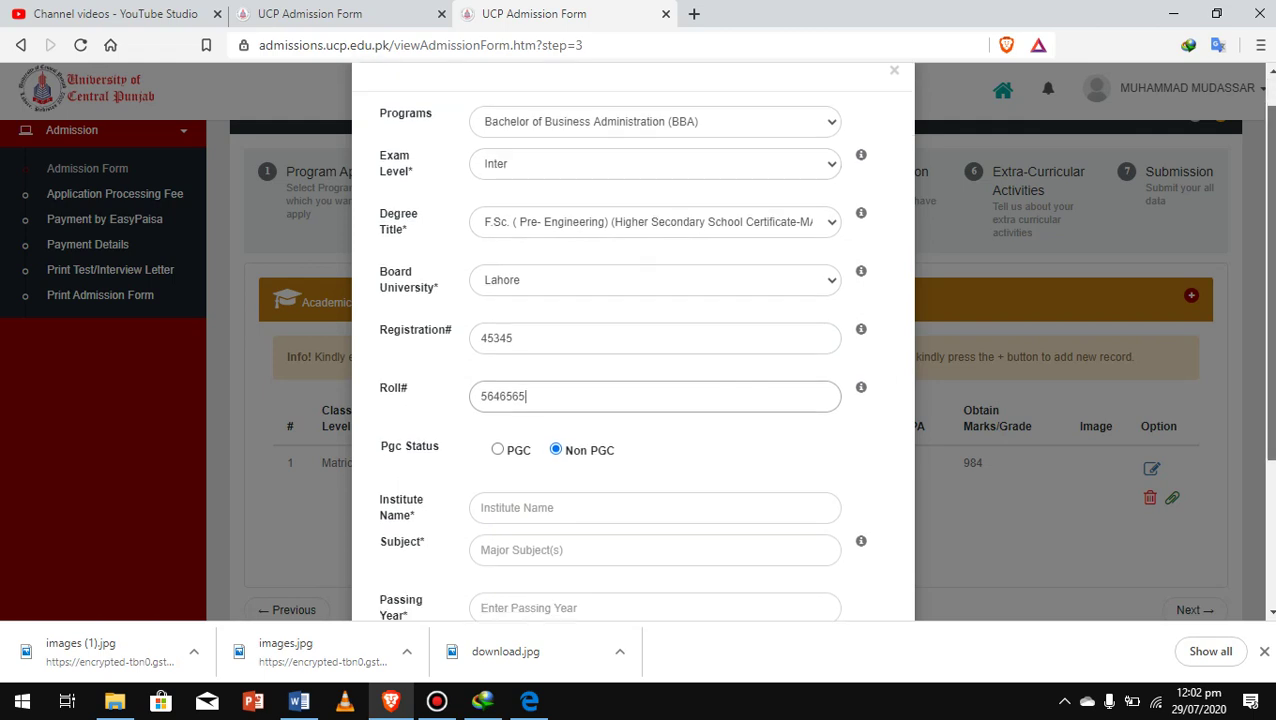
pyautogui.scroll(-3, 633, 350)
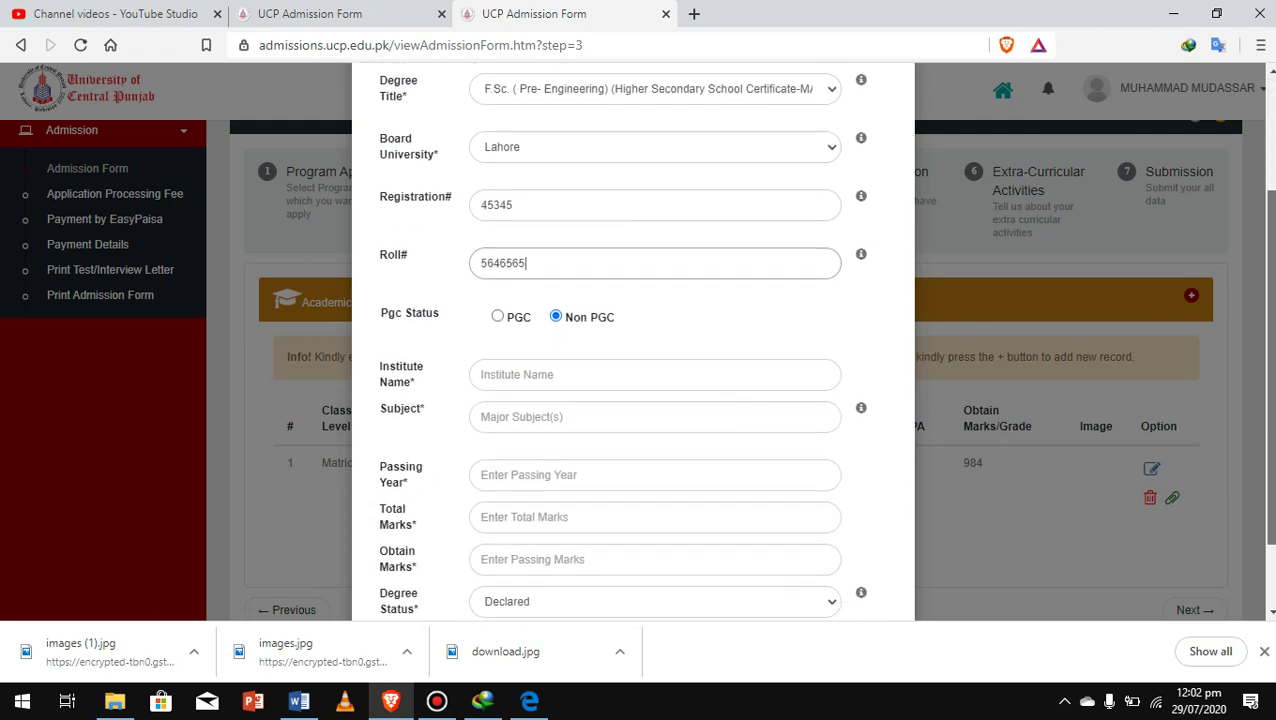
pyautogui.click(560, 352)
pyautogui.press('Down')
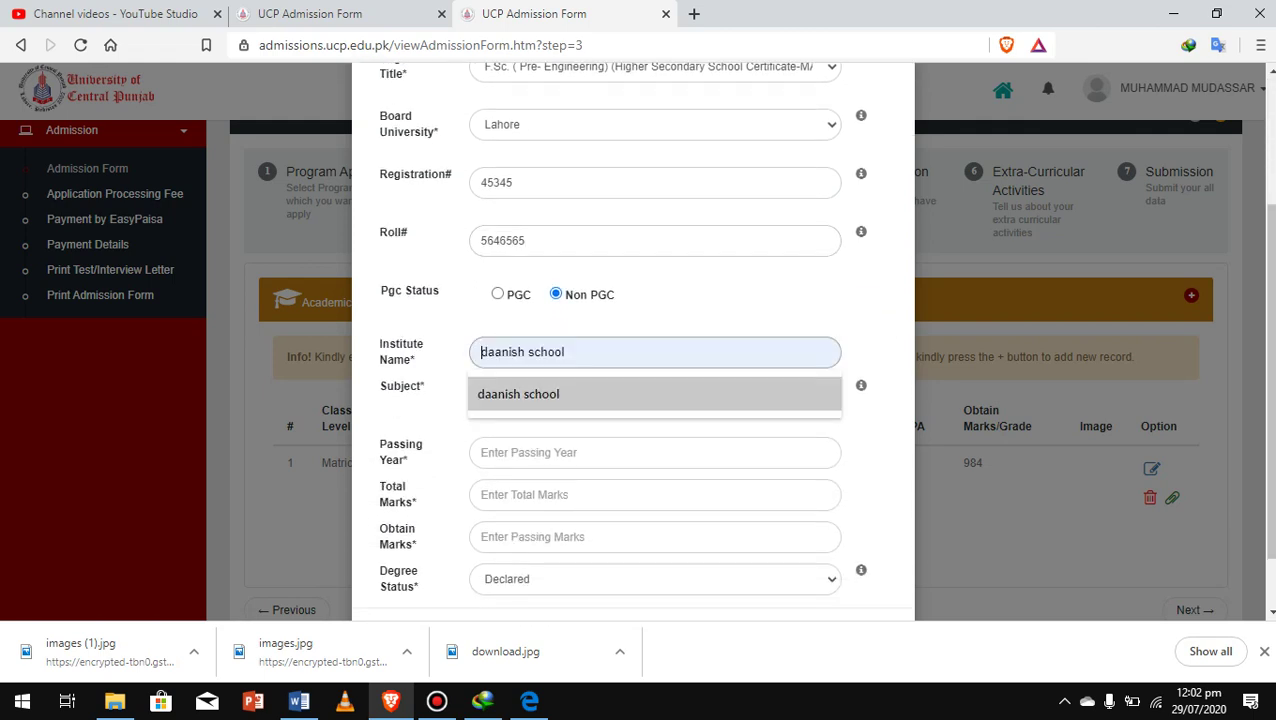
pyautogui.press('Return')
pyautogui.click(560, 394)
pyautogui.press('Down')
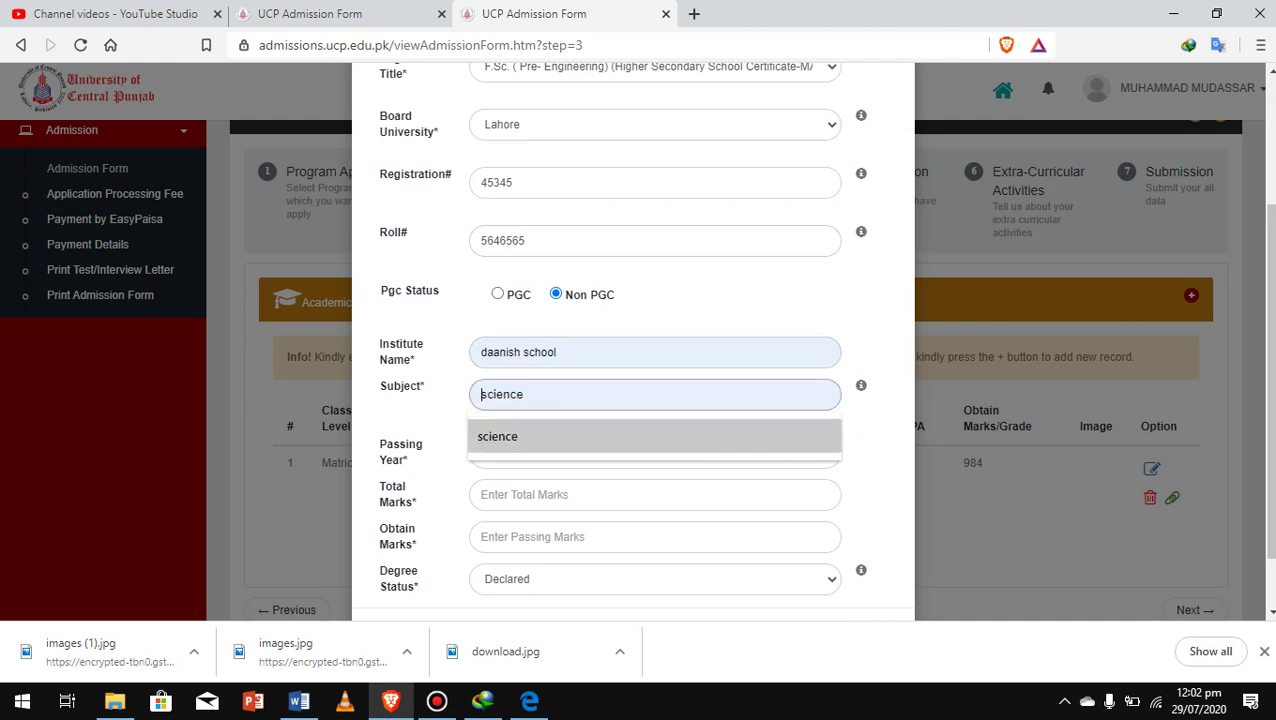
pyautogui.press('Return')
# Enter passing year 2017, total marks 1100 and obtained marks 996
pyautogui.click(560, 452)
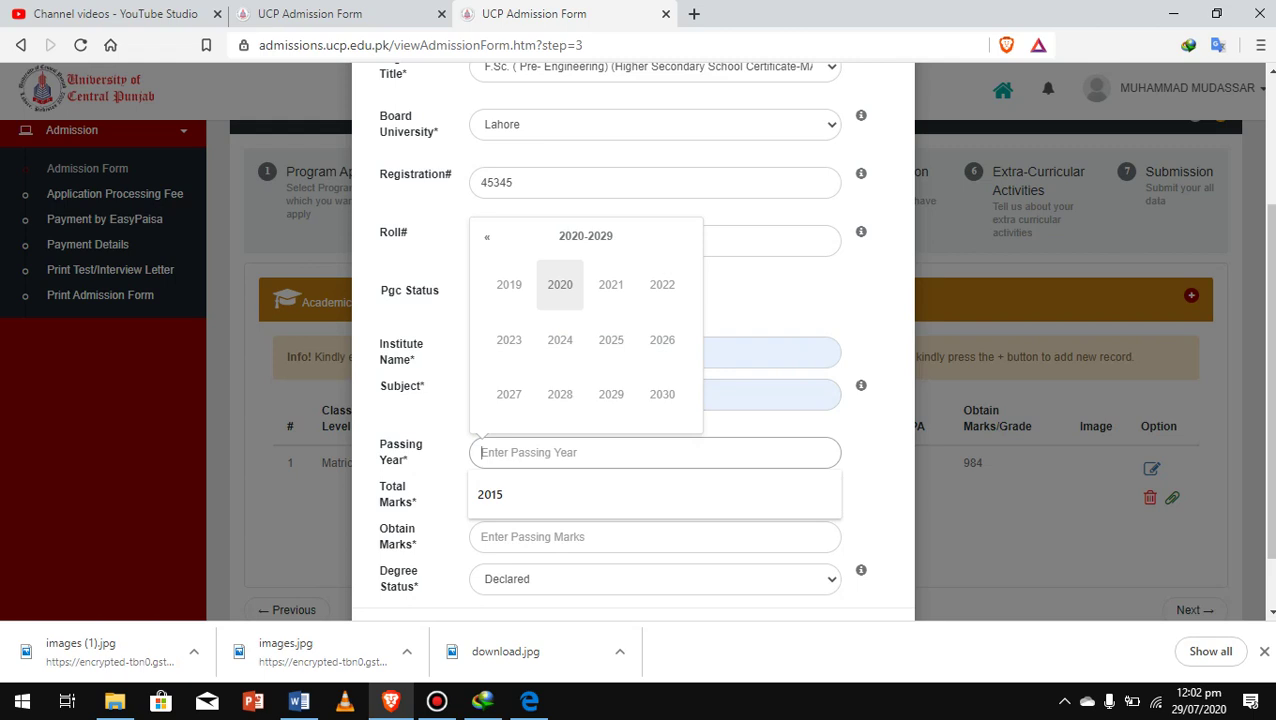
pyautogui.write('2')
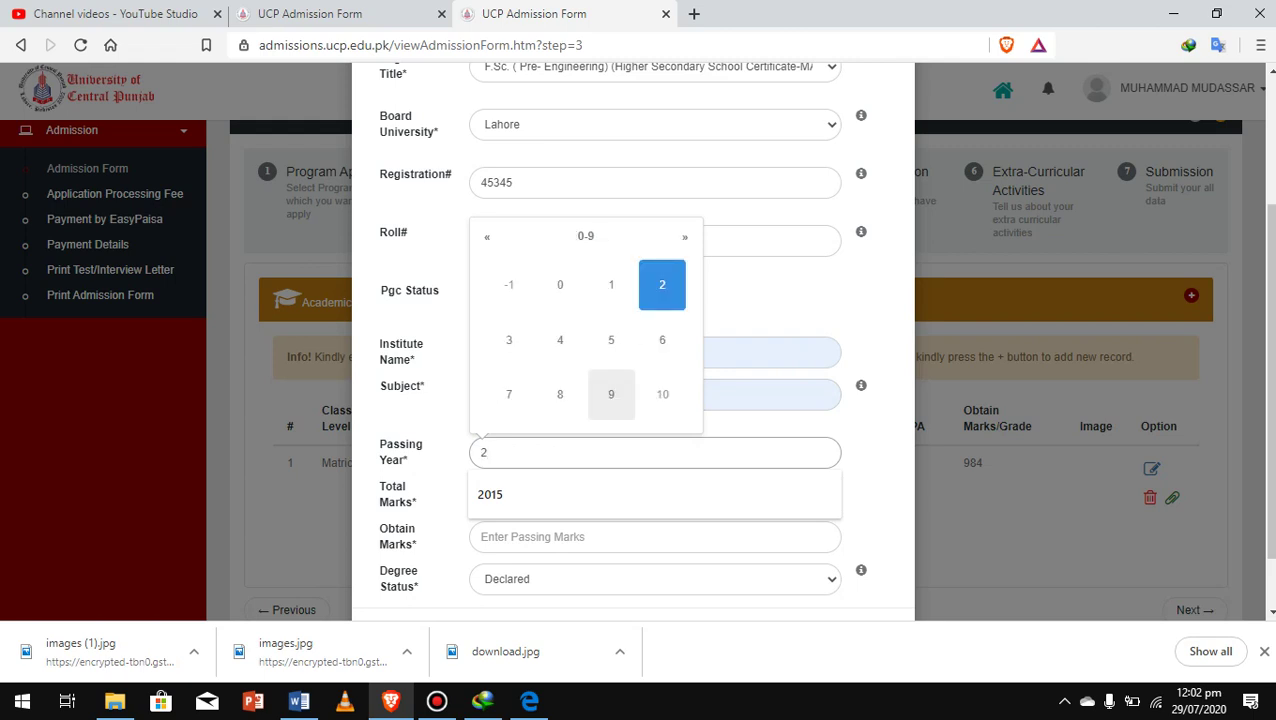
pyautogui.write('-17')
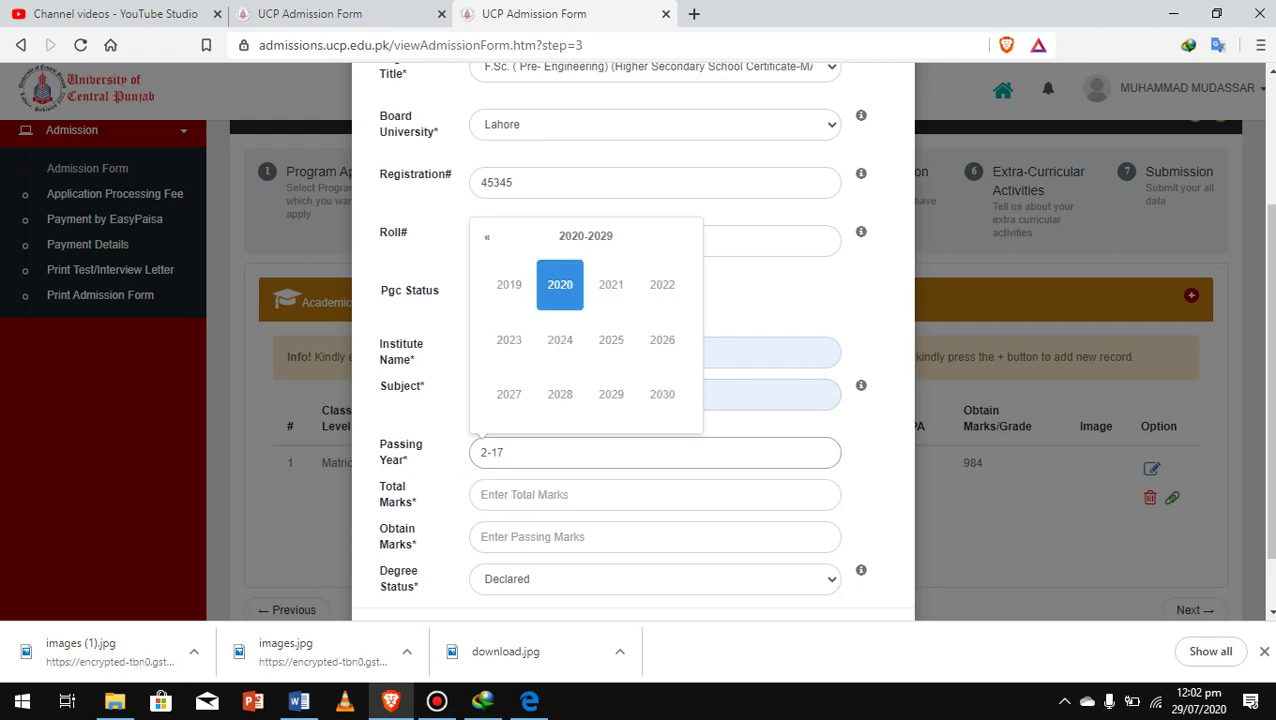
pyautogui.press('BackSpace')
pyautogui.press('BackSpace')
pyautogui.press('BackSpace')
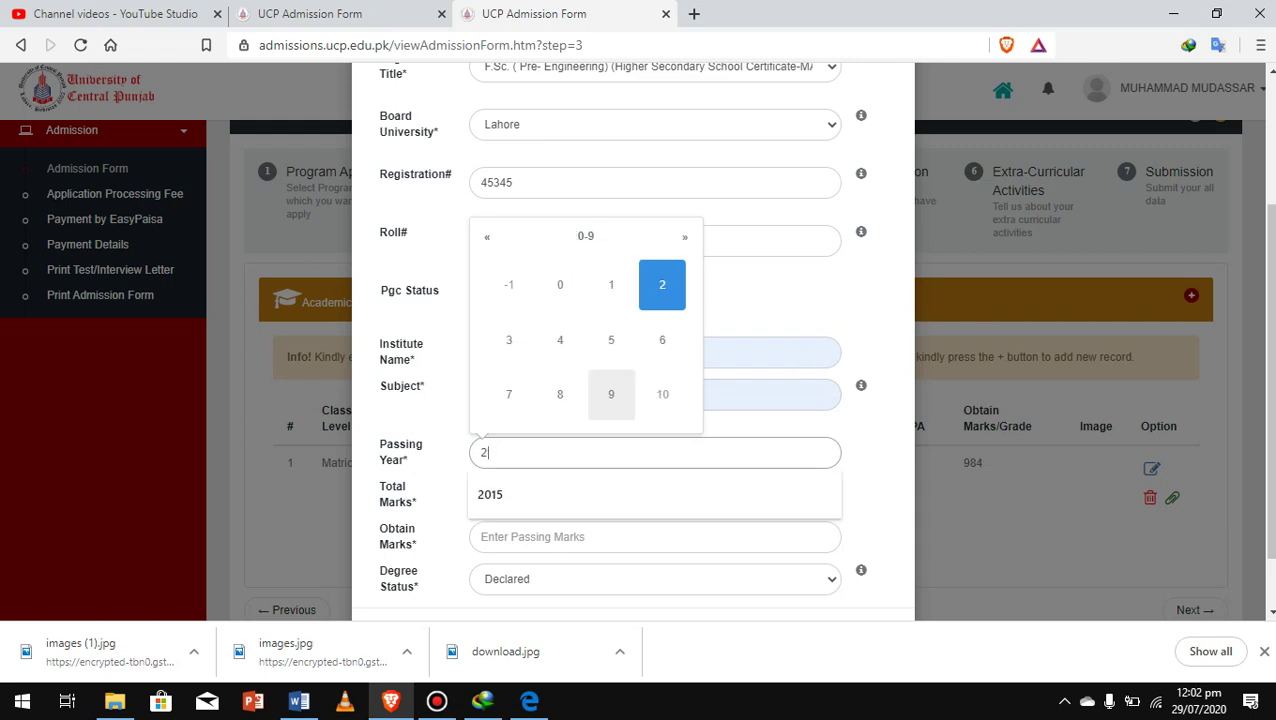
pyautogui.write('017')
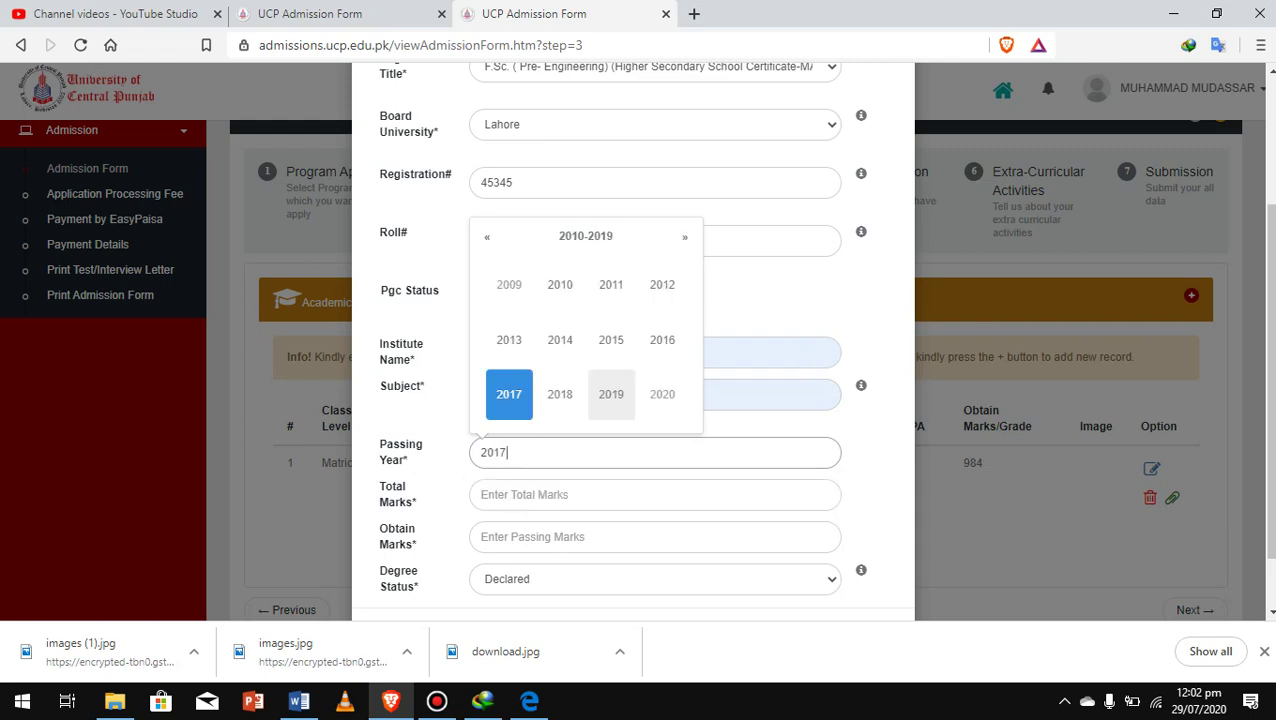
pyautogui.press('Tab')
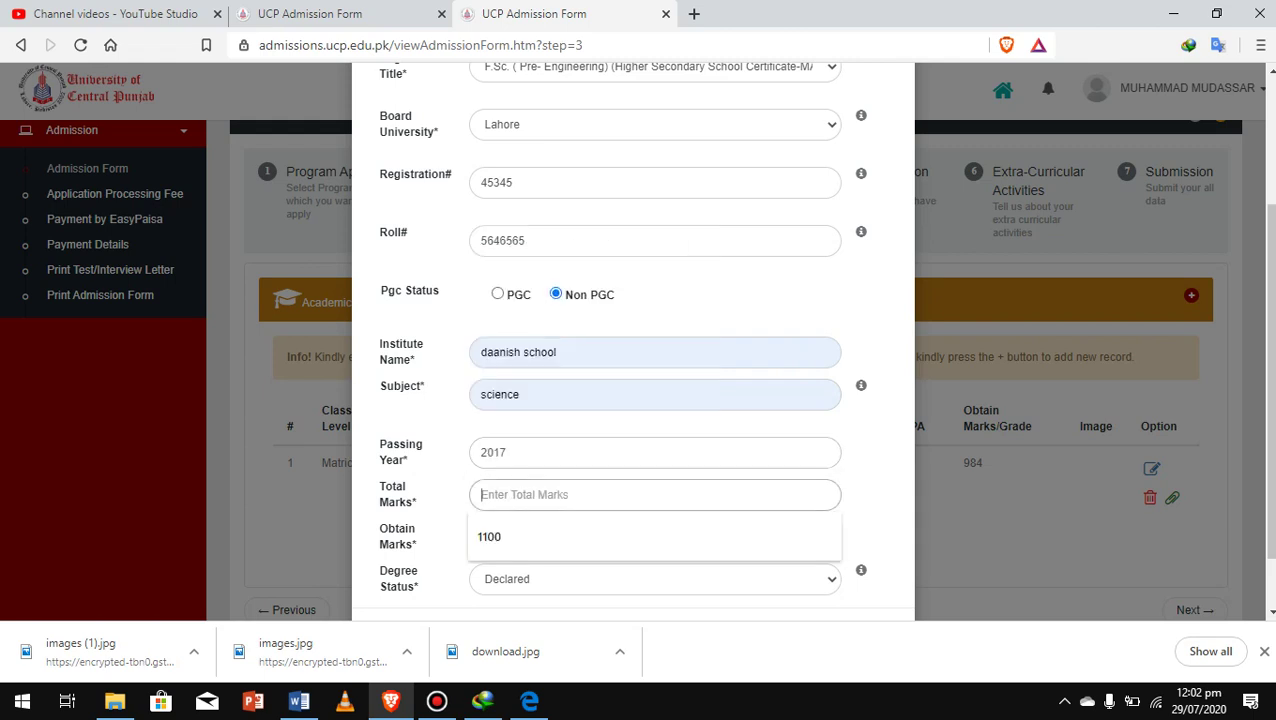
pyautogui.press('Down')
pyautogui.press('Return')
pyautogui.press('Tab')
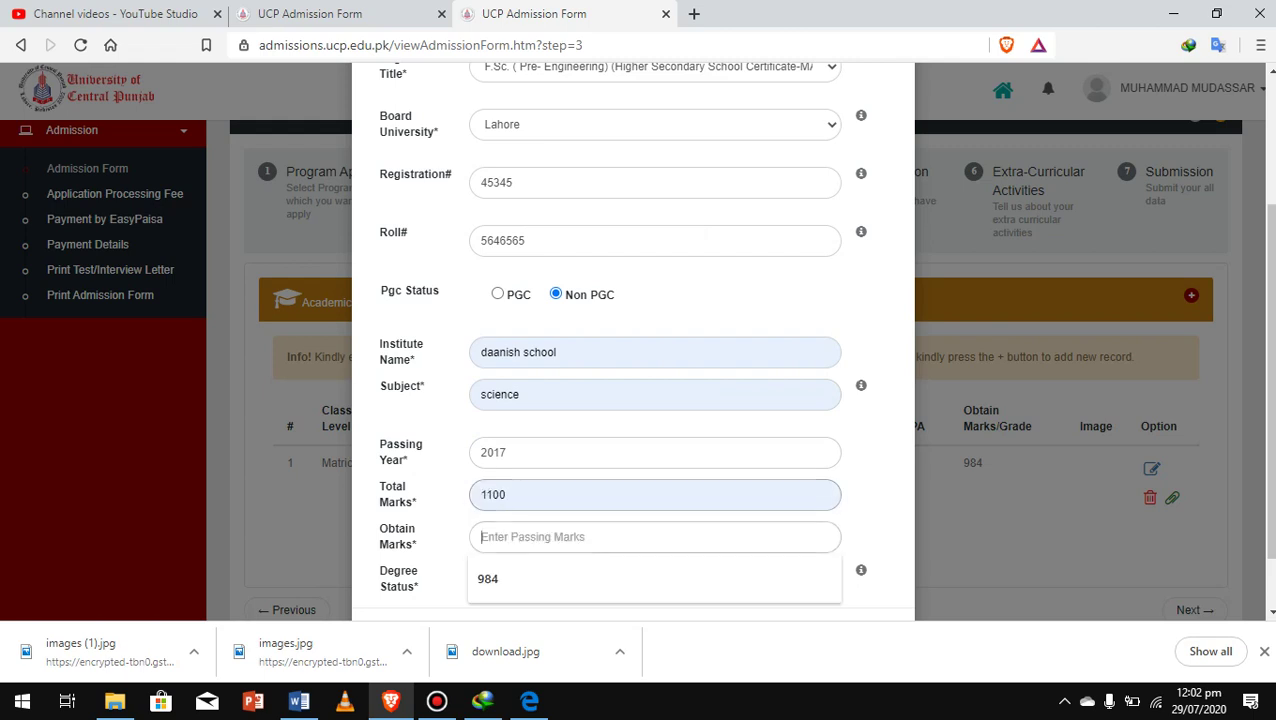
pyautogui.press('Down')
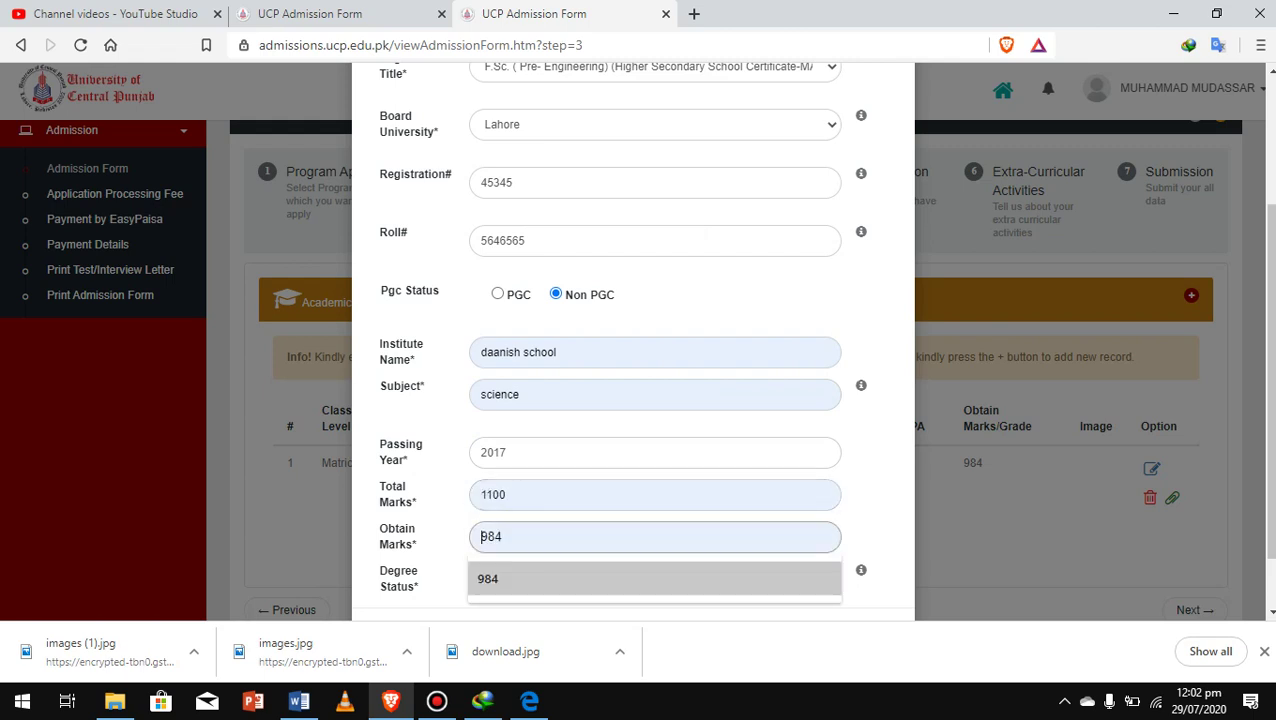
pyautogui.write('996')
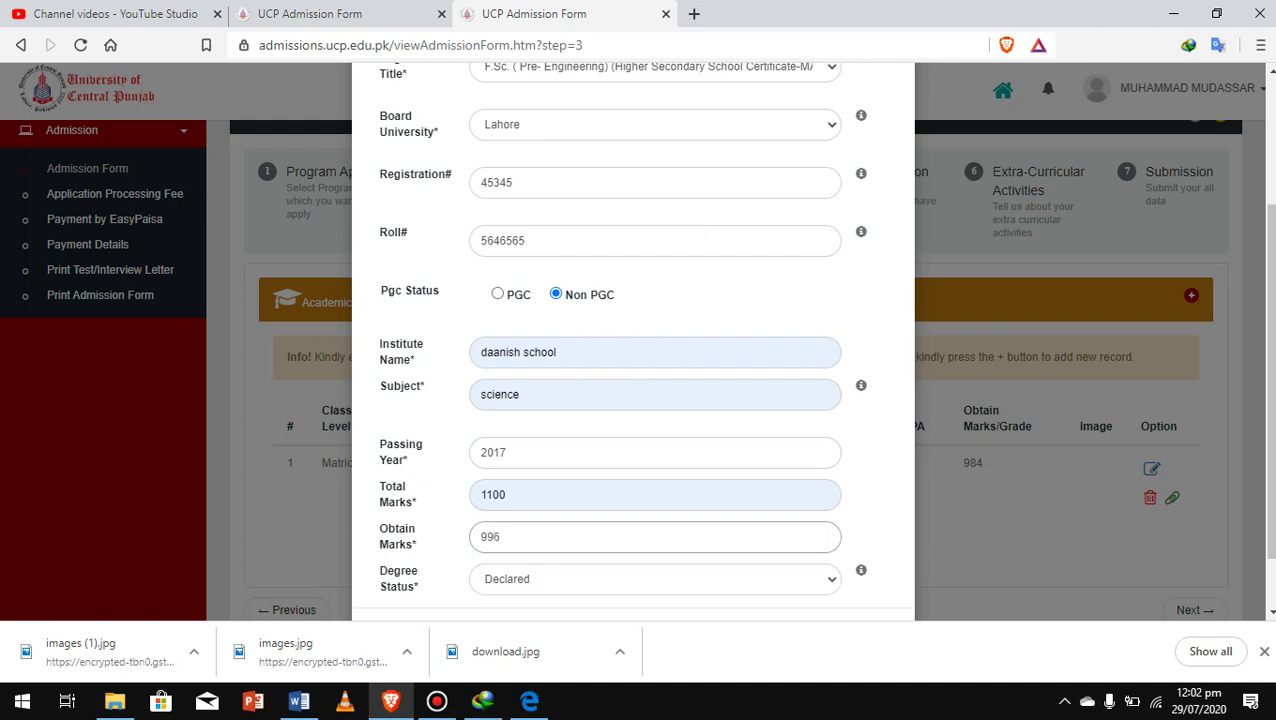
# Keep the degree status as Declared and submit the Inter record
pyautogui.press('Tab')
pyautogui.hotkey('alt', 'Down')
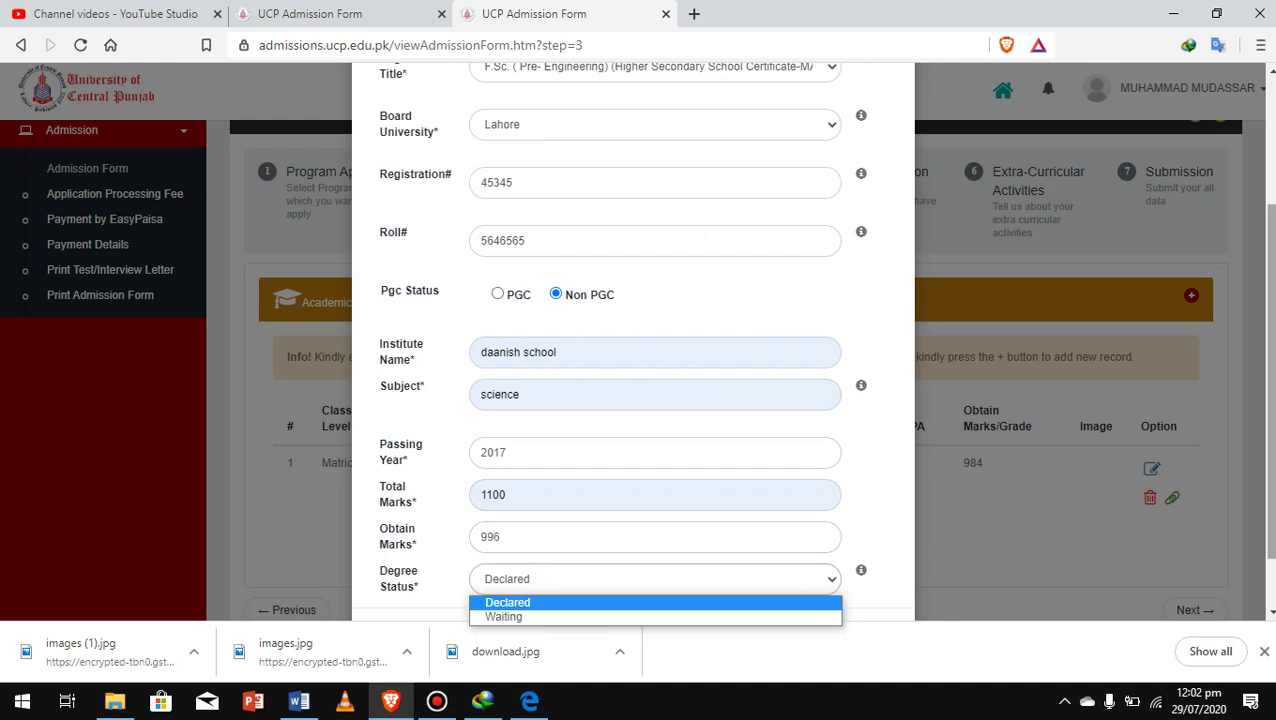
pyautogui.press('Return')
pyautogui.scroll(-2, 633, 340)
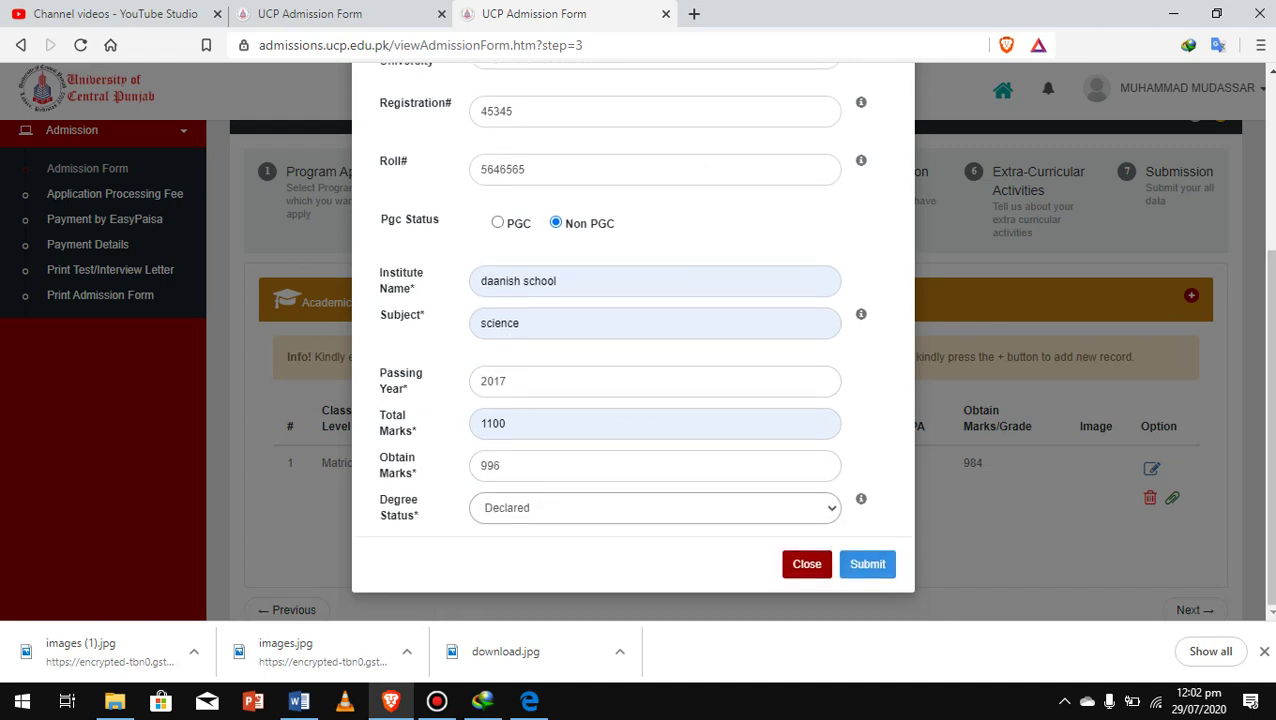
pyautogui.hotkey('alt', 'Down')
pyautogui.press('Down')
pyautogui.press('Up')
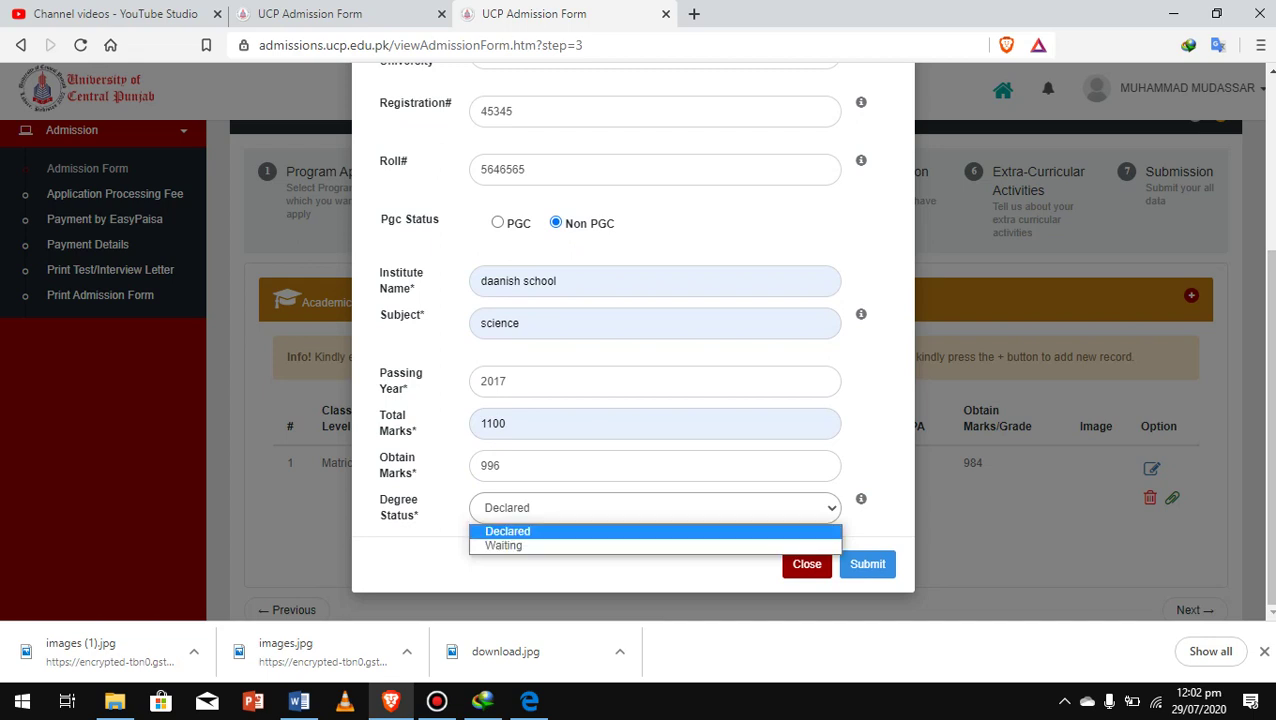
pyautogui.press('Down')
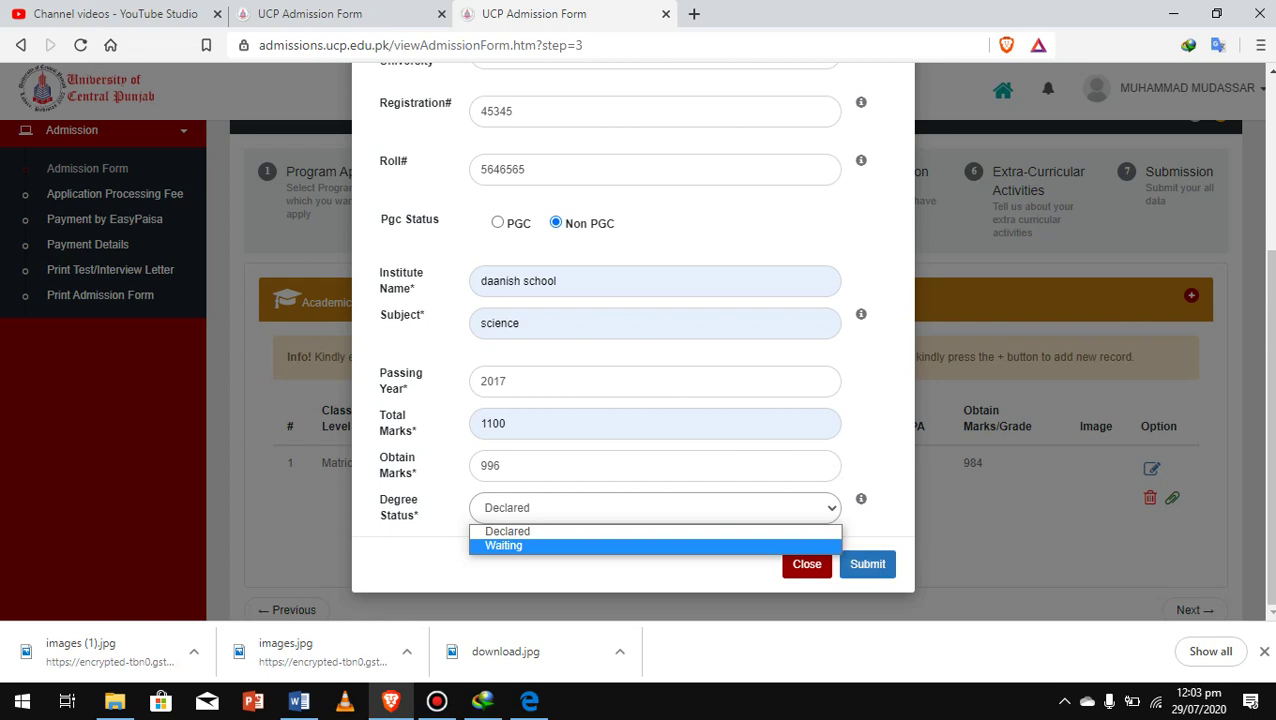
pyautogui.click(867, 564)
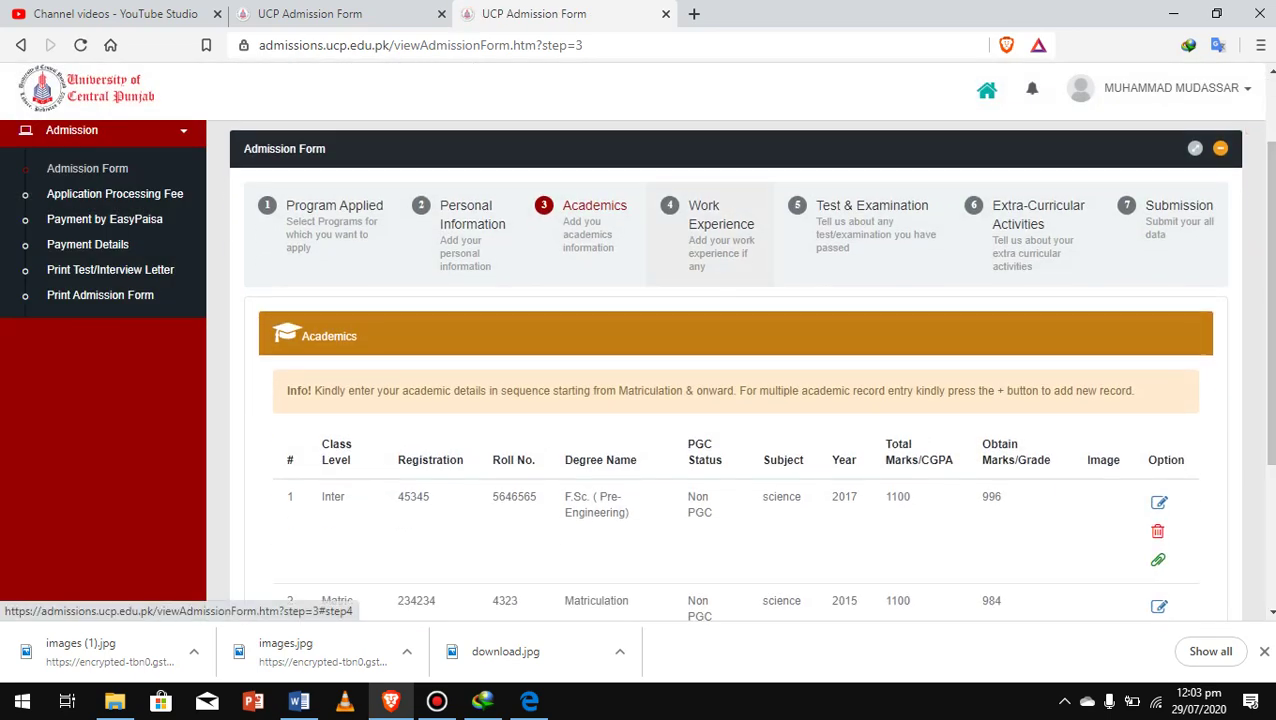
# Advance past Academics, Work Experience and Test & Examination without adding any entries
pyautogui.click(714, 214)
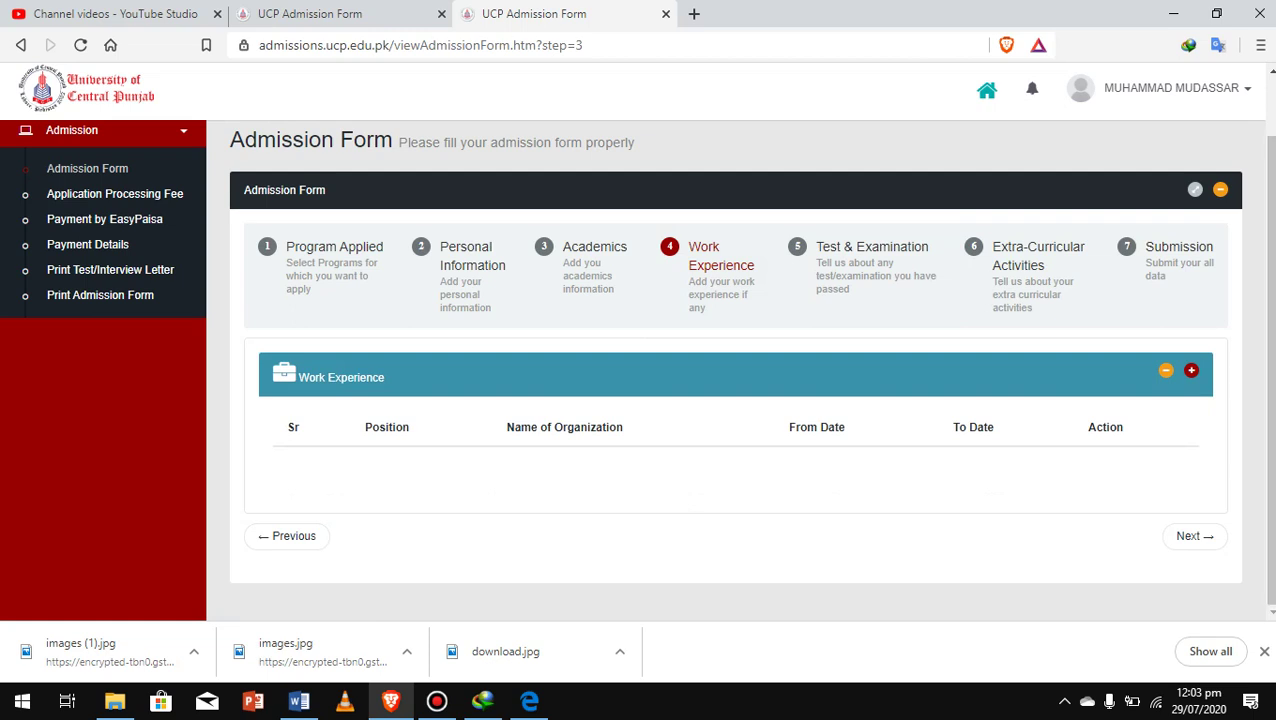
pyautogui.click(1194, 536)
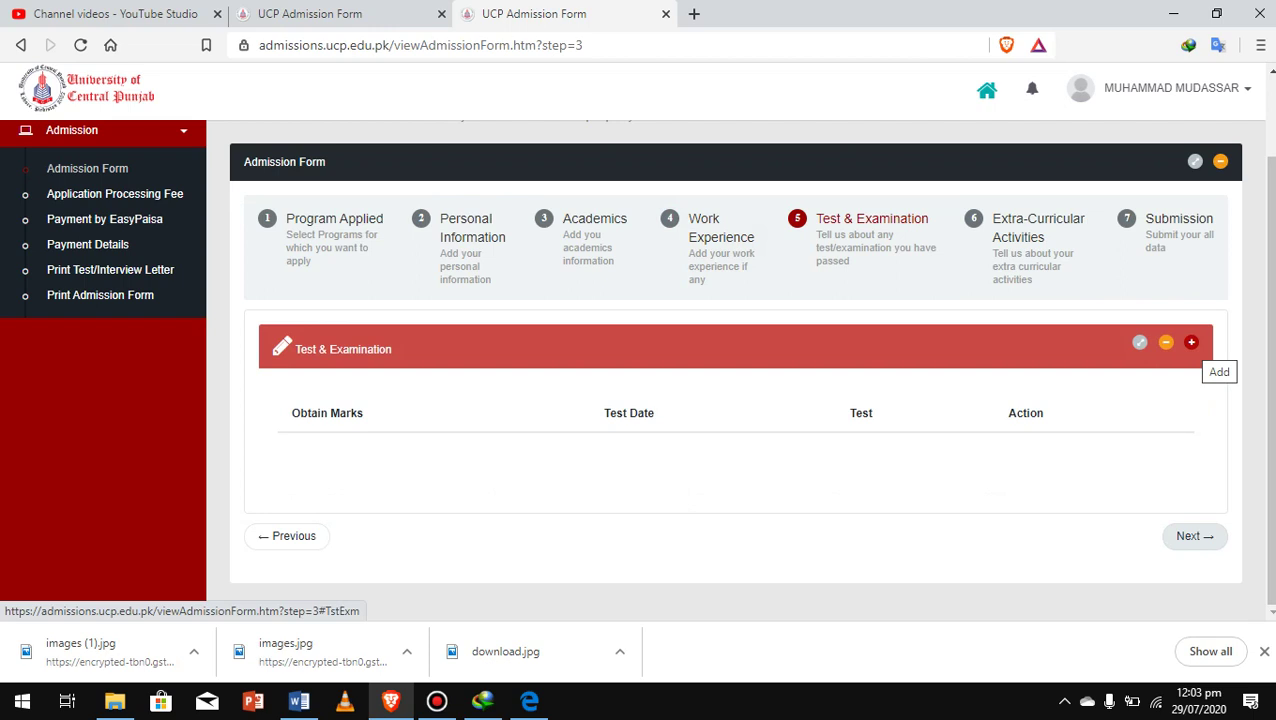
pyautogui.click(1194, 536)
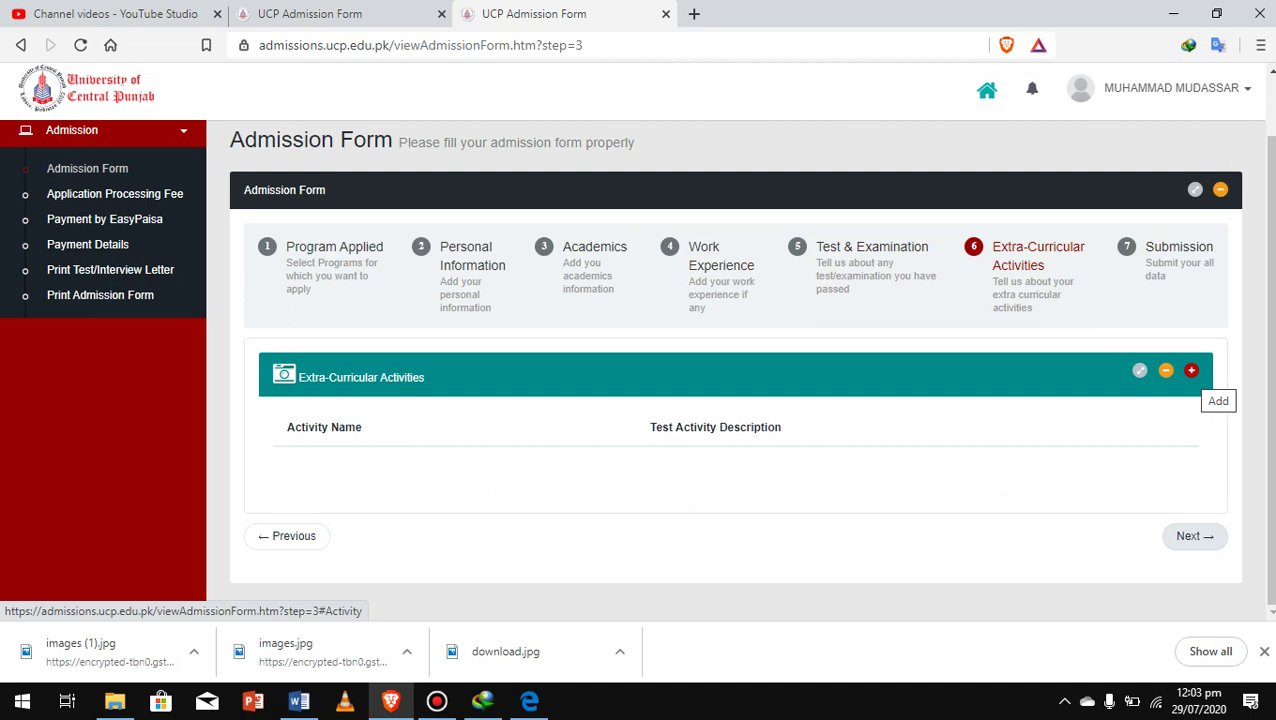
# Move to the next form step and choose PGC Discount as the concession
pyautogui.click(1194, 536)
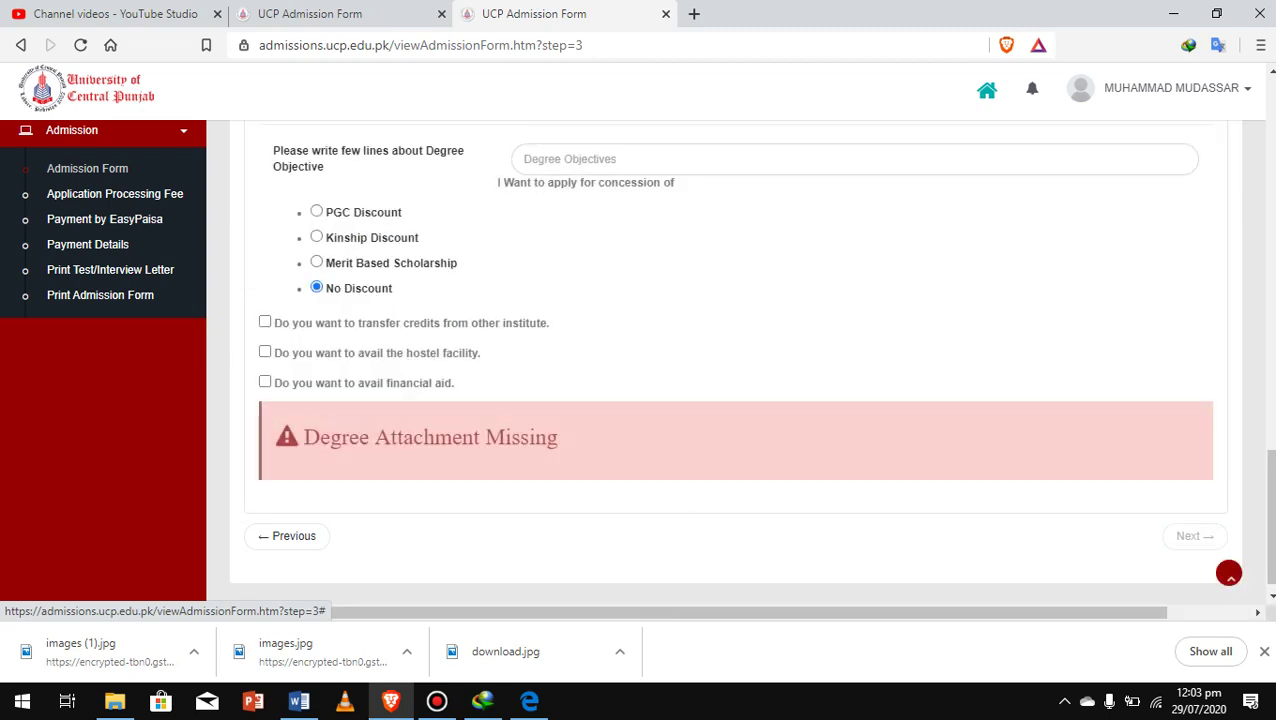
pyautogui.scroll(5, 735, 360)
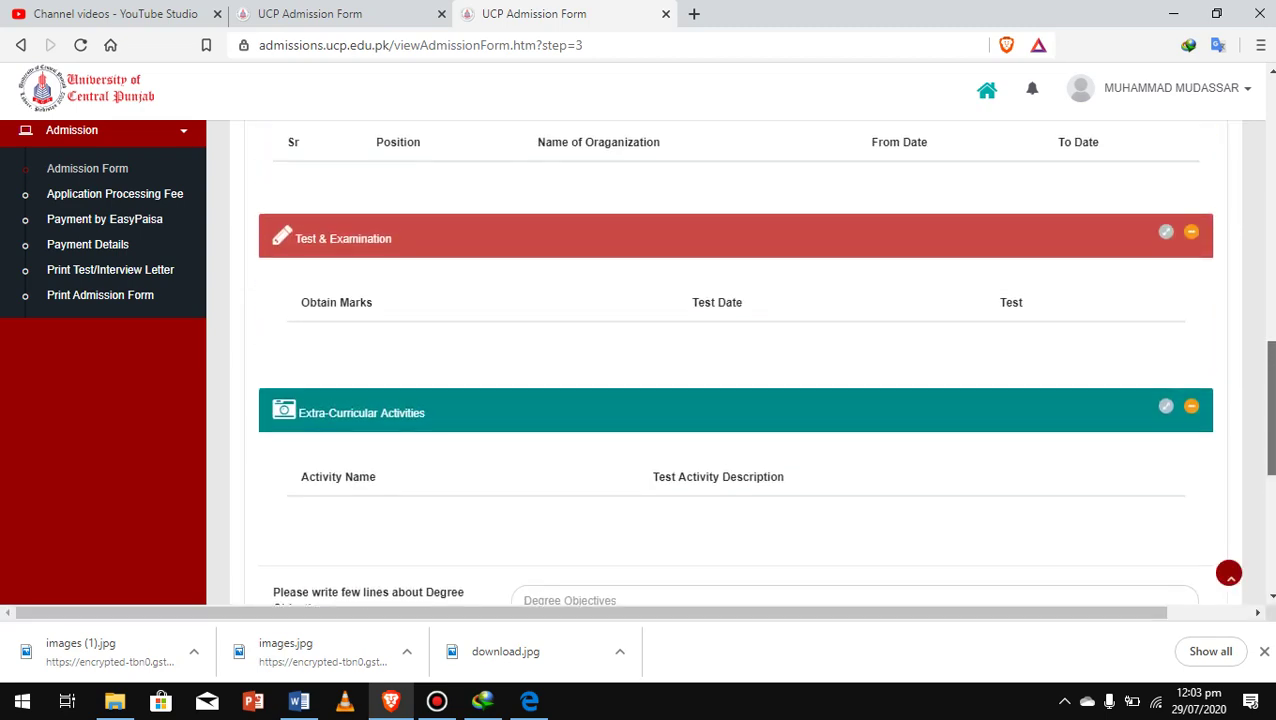
pyautogui.scroll(4, 735, 360)
pyautogui.scroll(-7, 735, 360)
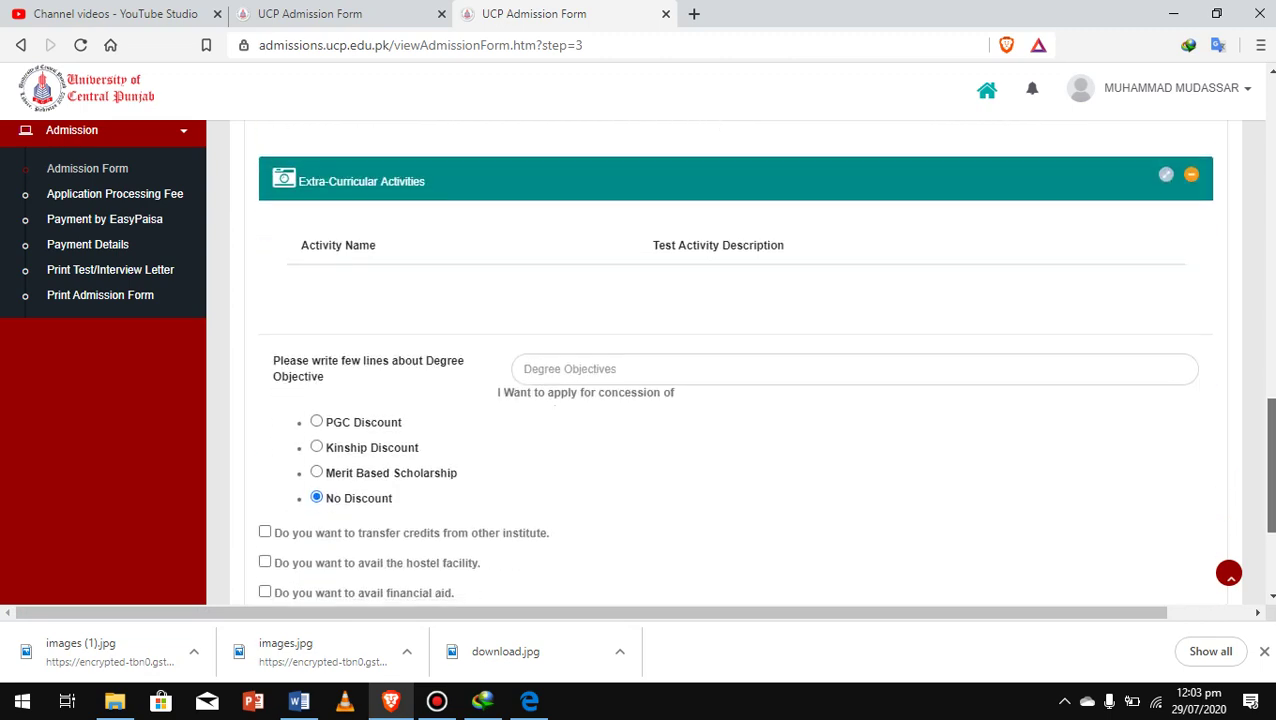
pyautogui.scroll(-1, 735, 360)
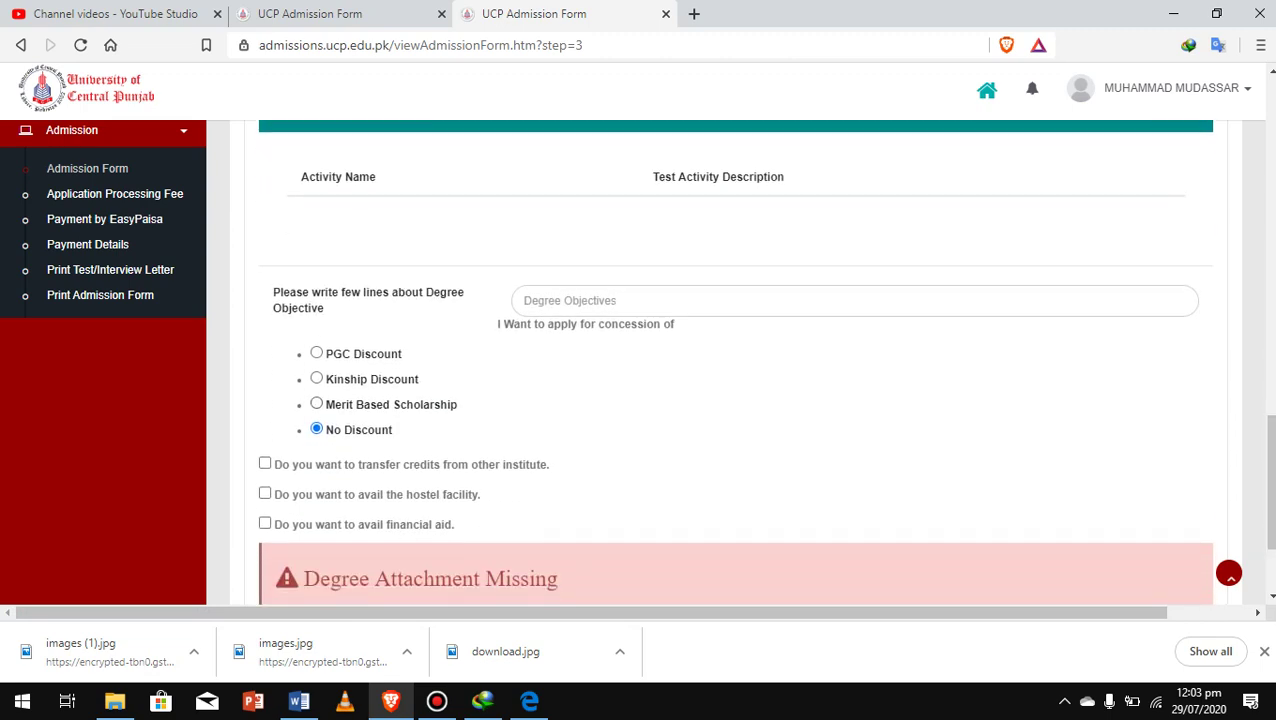
pyautogui.click(316, 353)
# Enter 'ghfjfgweiflwefilbwef' as the Degree Objectives text
pyautogui.click(600, 300)
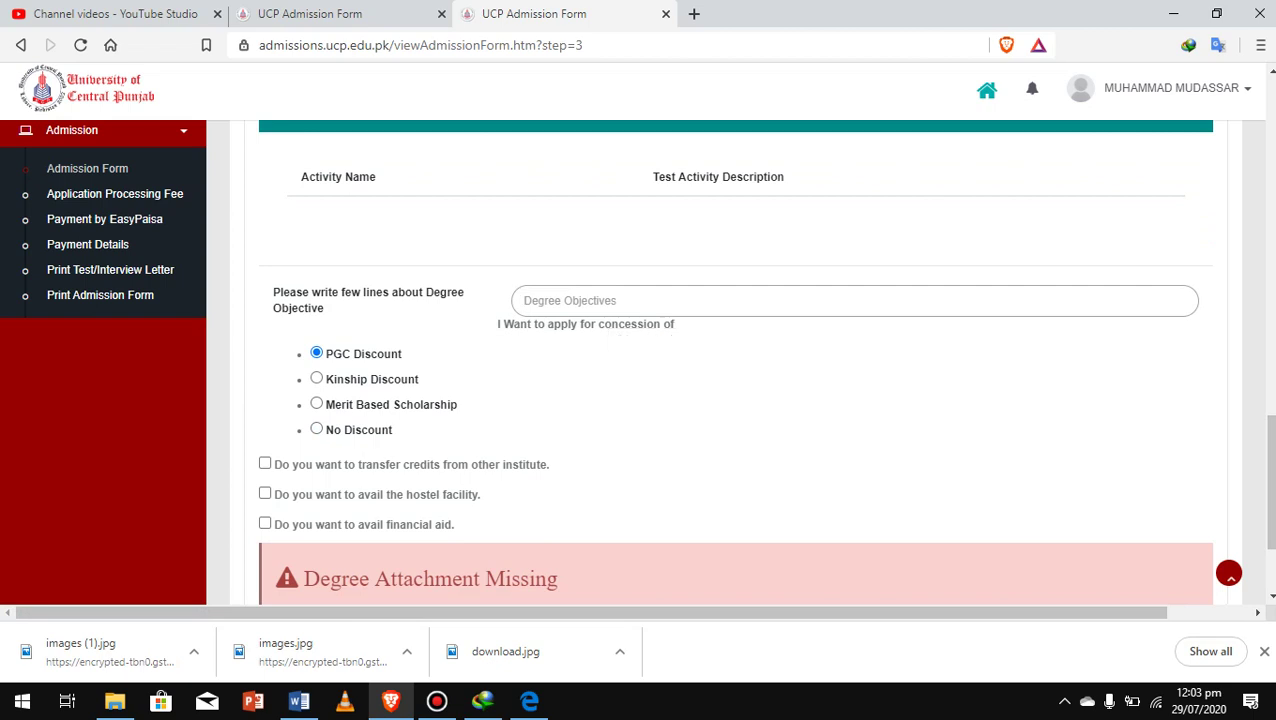
pyautogui.write('ghfjfgweiflwefilbwefi')
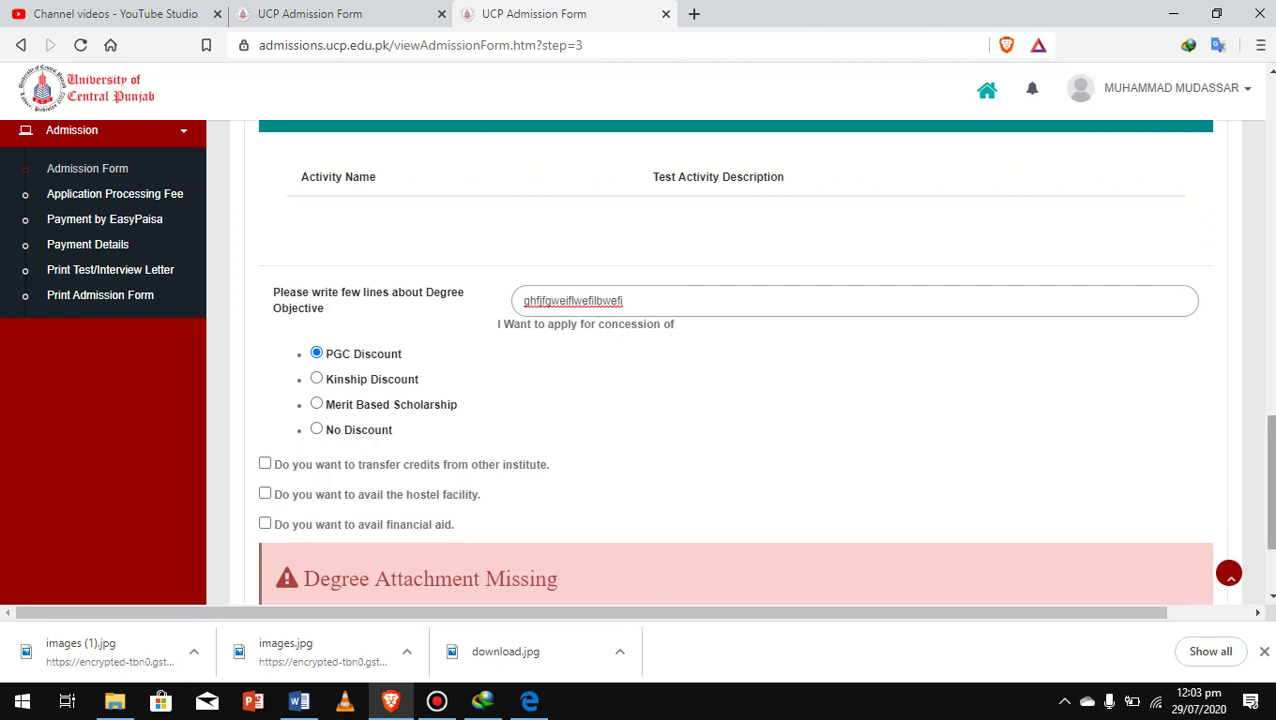
pyautogui.scroll(-2, 735, 360)
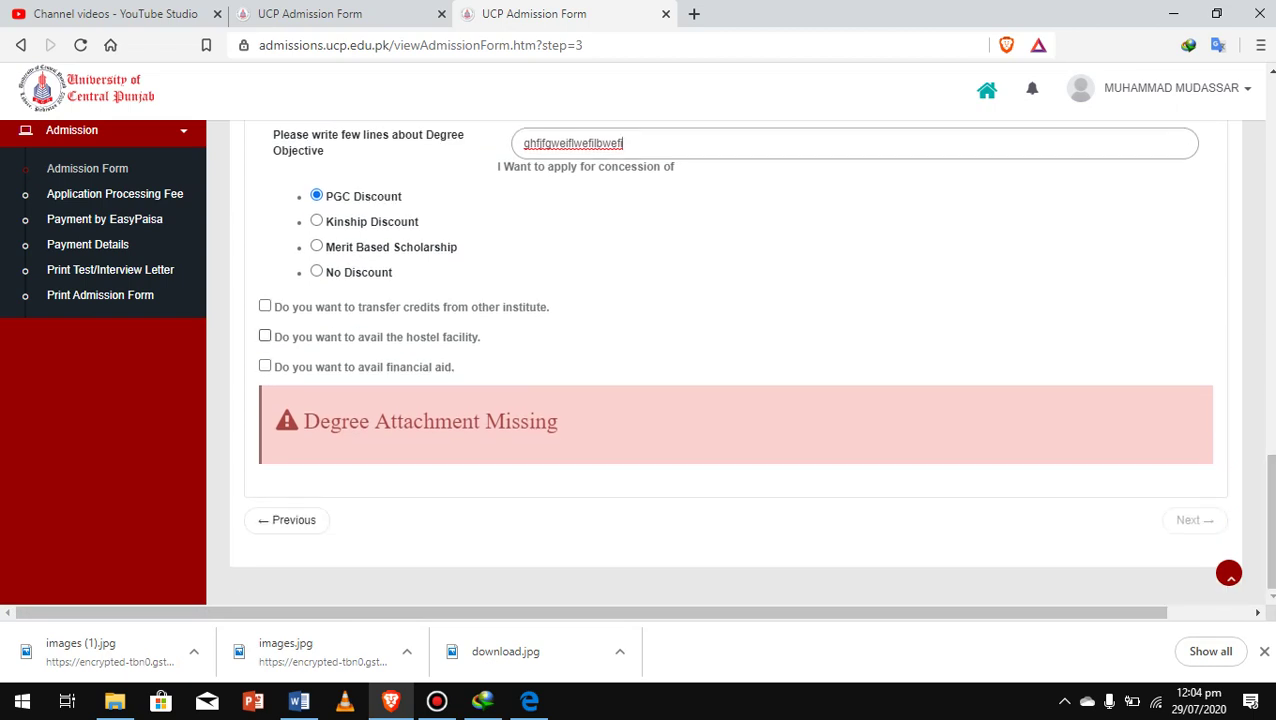
# Tick the transfer of credits, hostel facility and financial aid requests
pyautogui.click(265, 305)
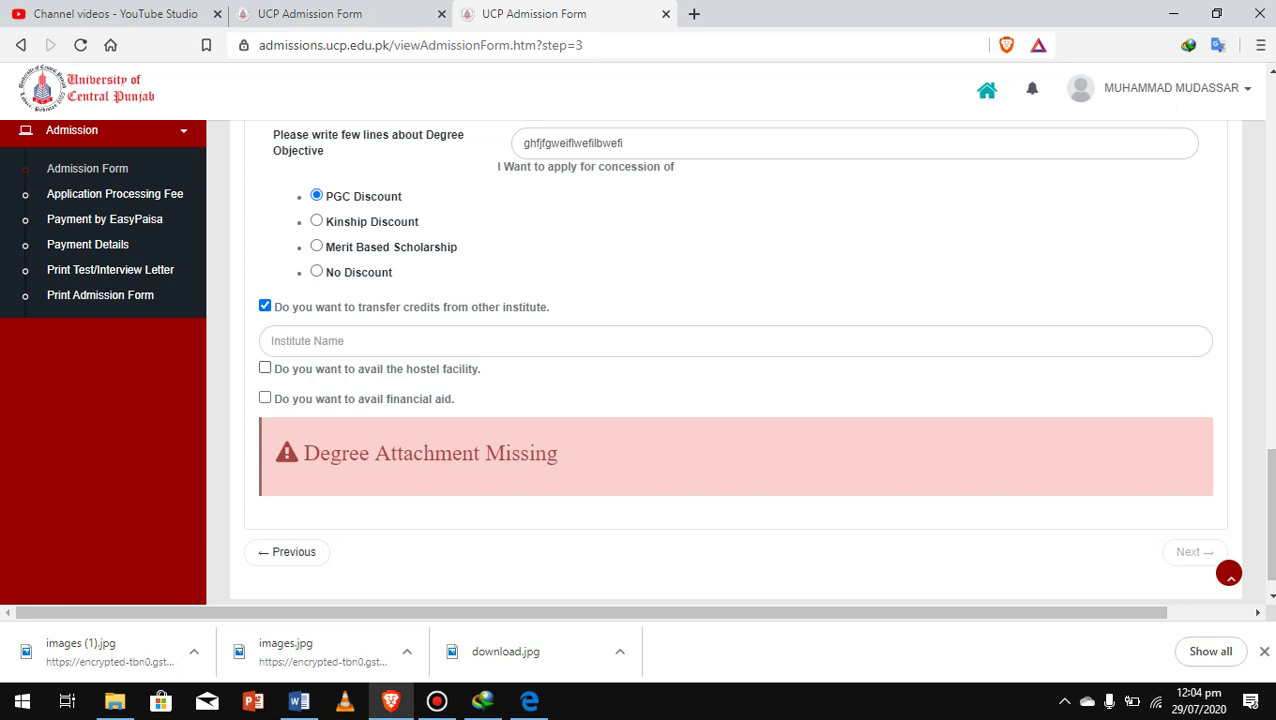
pyautogui.click(265, 367)
pyautogui.click(265, 397)
pyautogui.scroll(-1, 750, 359)
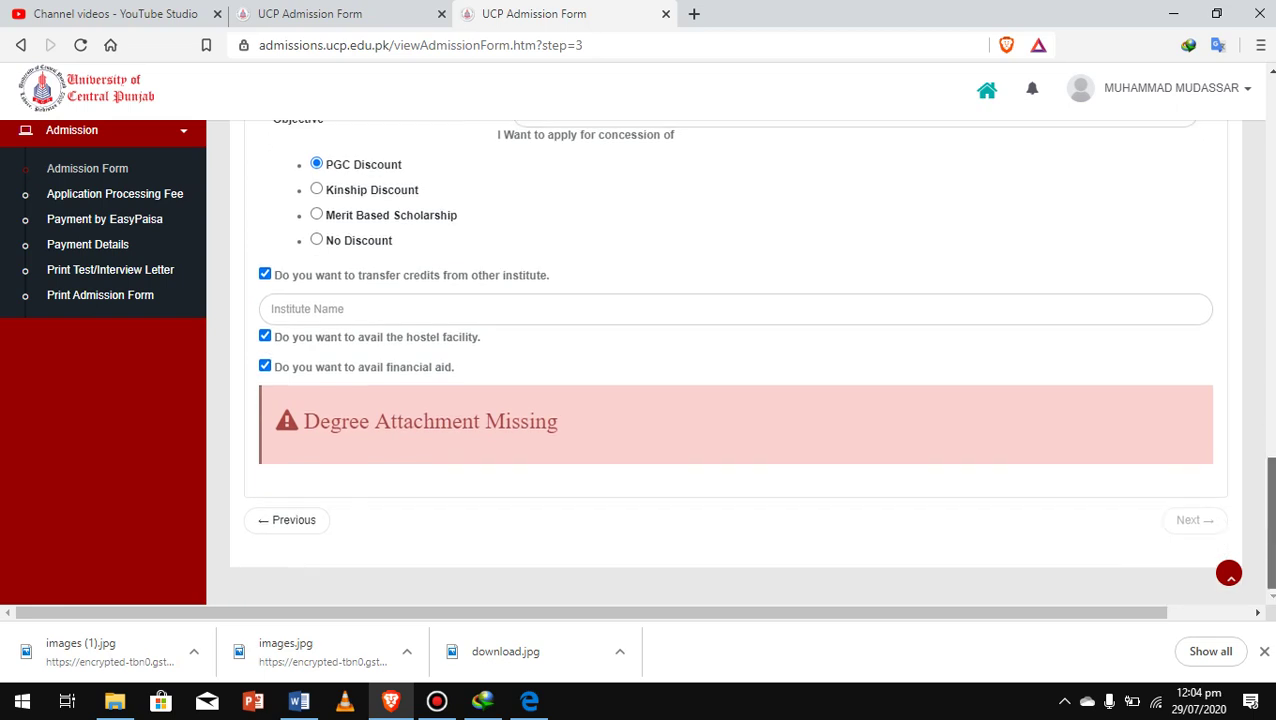
pyautogui.scroll(10, 740, 360)
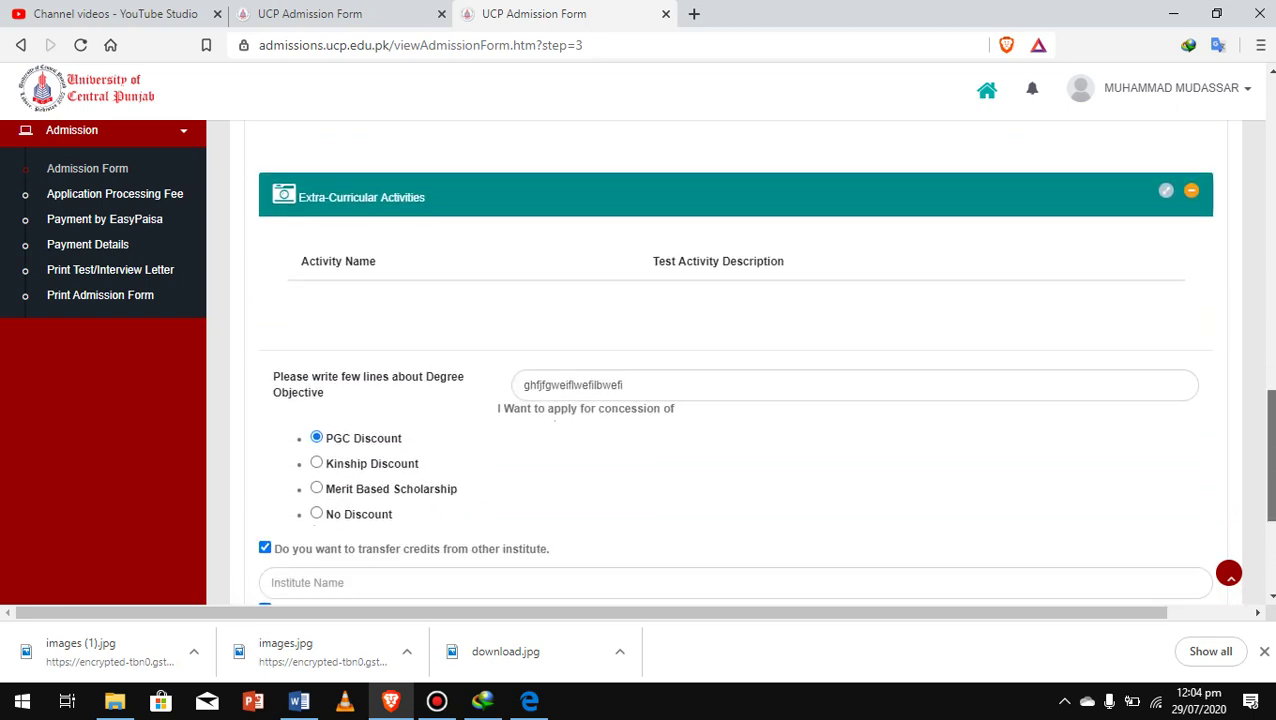
pyautogui.scroll(1, 735, 360)
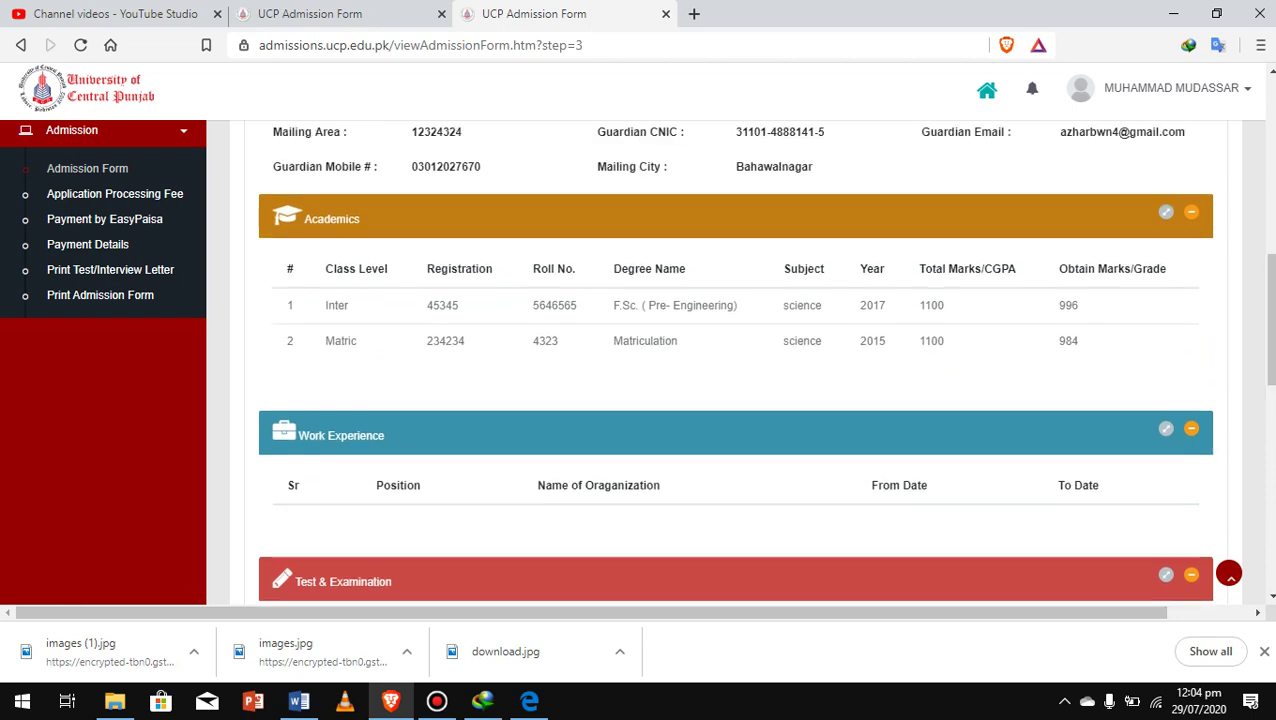
# Bring up the Upload Degree page for the degree attachments
pyautogui.scroll(-10, 740, 360)
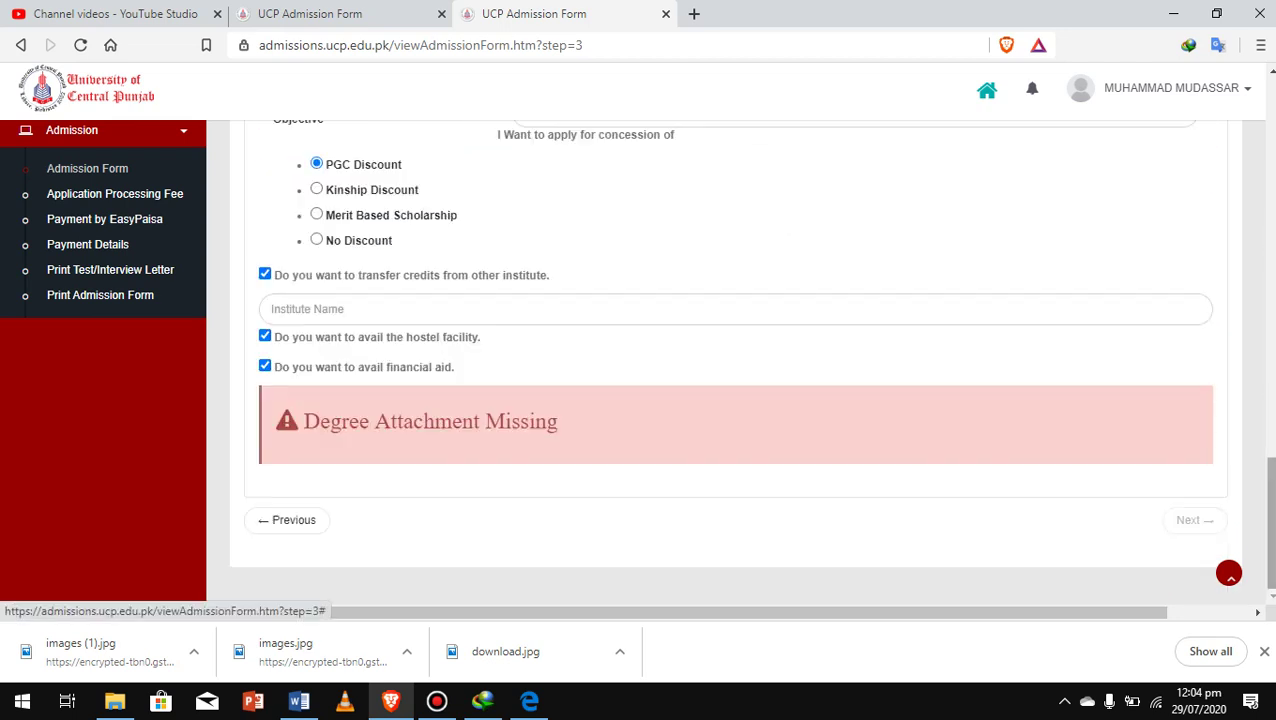
pyautogui.doubleClick(427, 421)
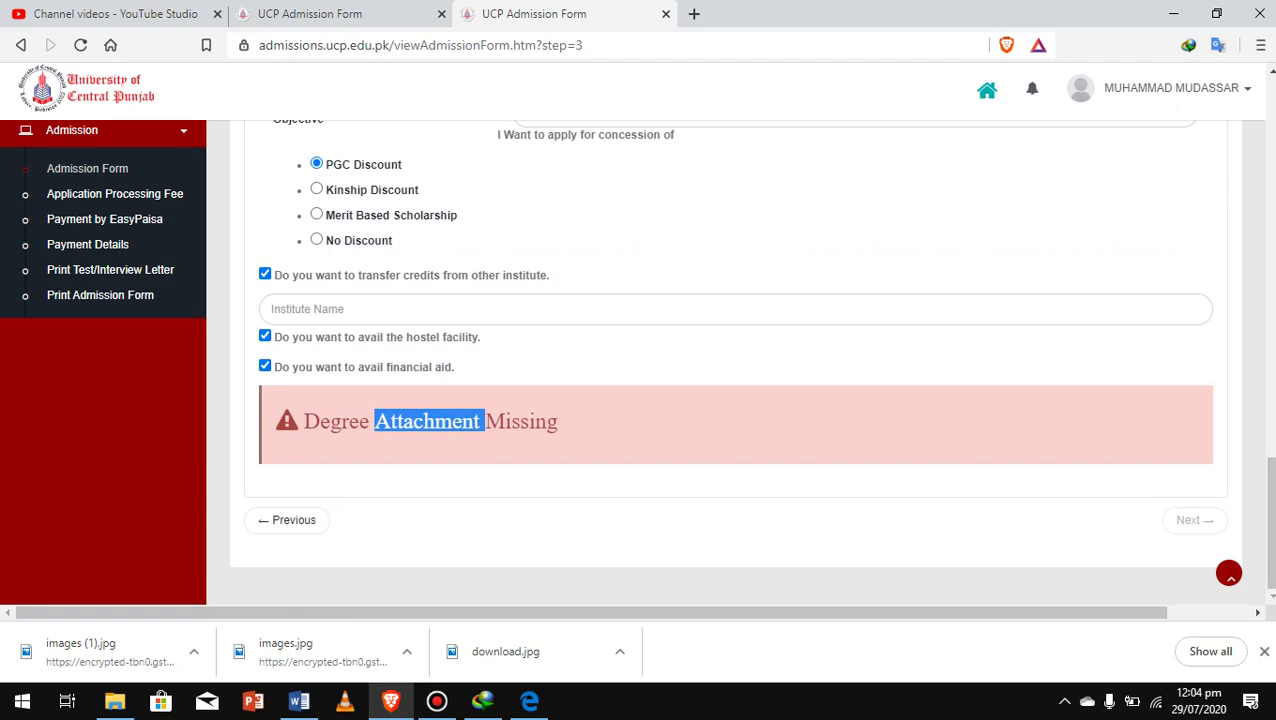
pyautogui.scroll(3, 740, 360)
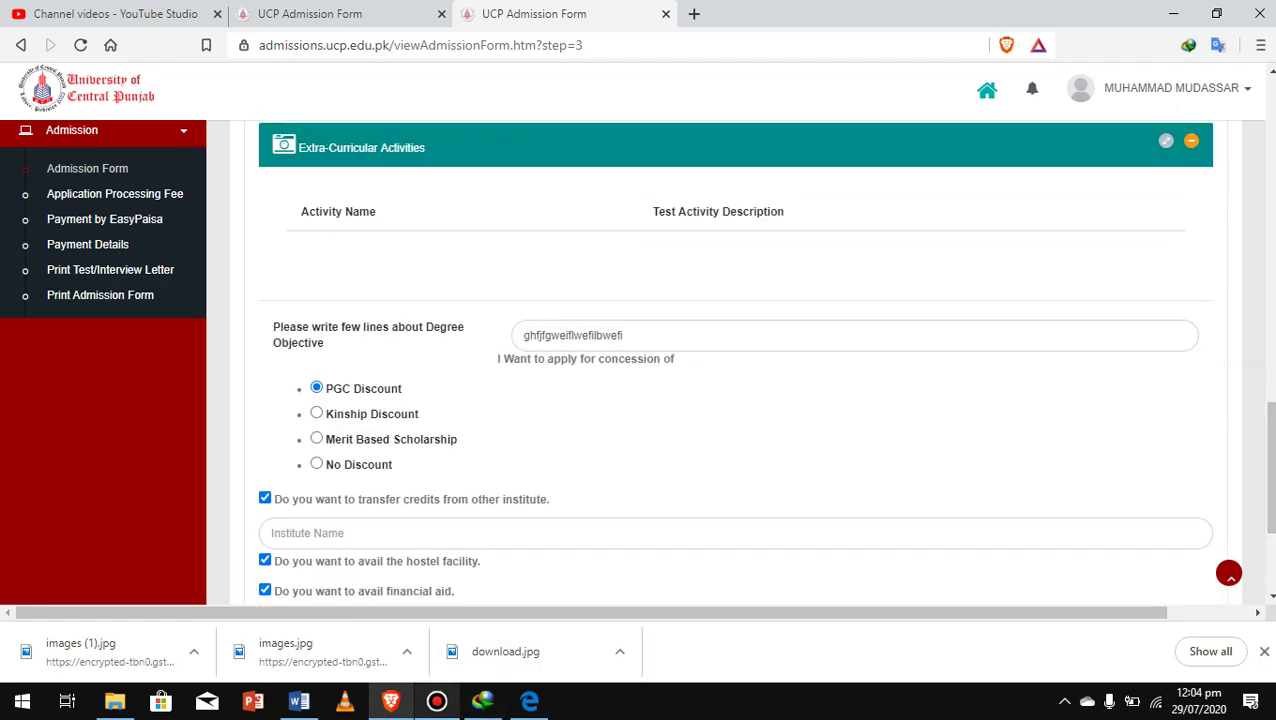
pyautogui.click(437, 701)
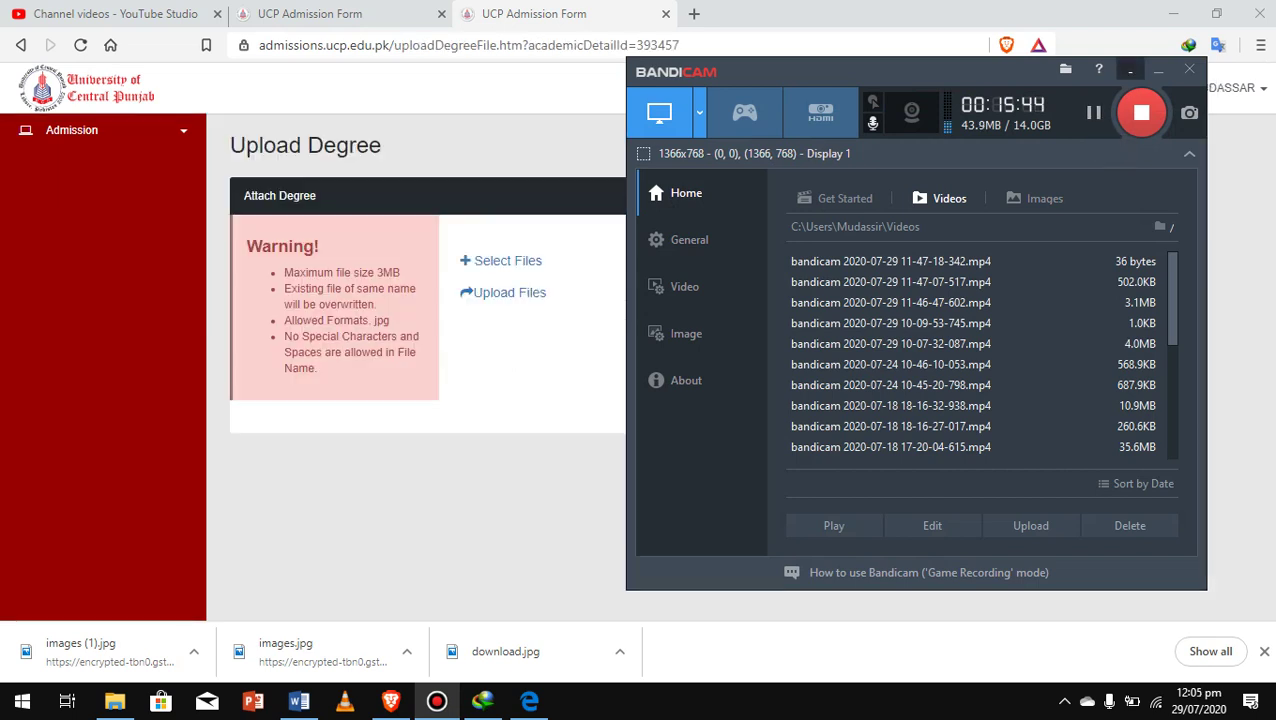
# Upload the 3e5a8941 JPG from the Desktop as the Inter degree image
pyautogui.click(1158, 70)
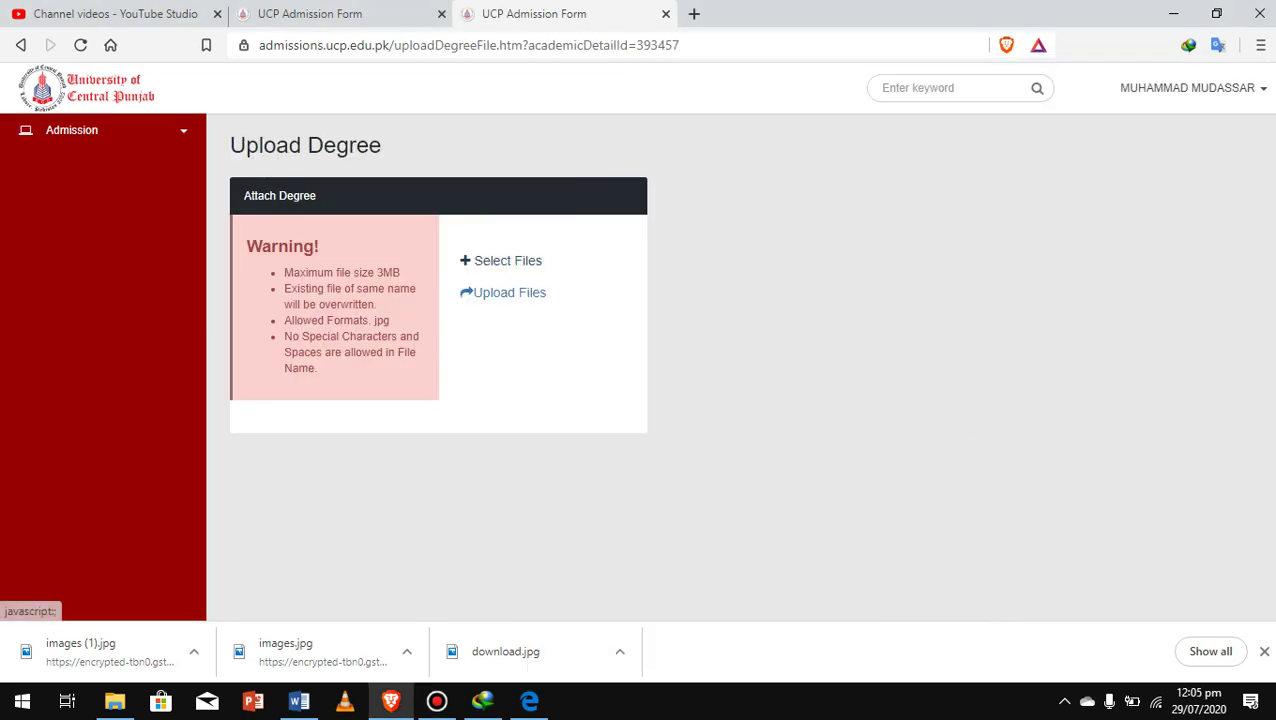
pyautogui.click(503, 292)
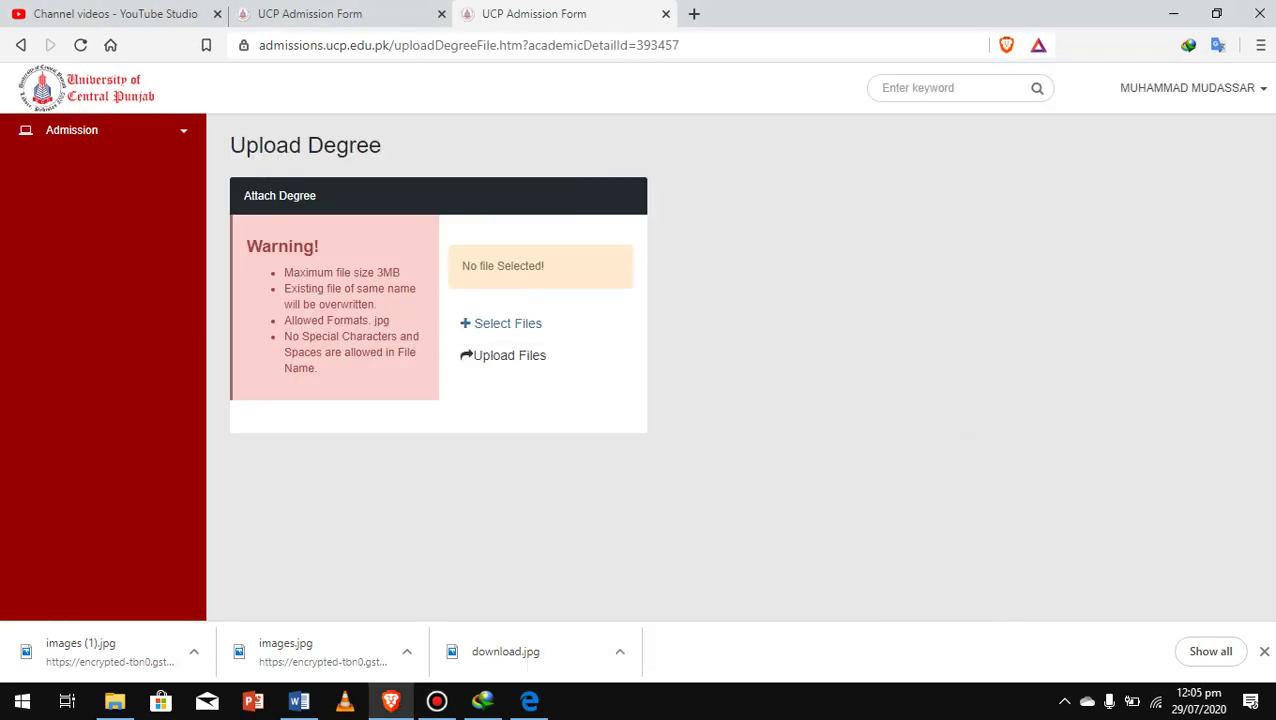
pyautogui.click(500, 323)
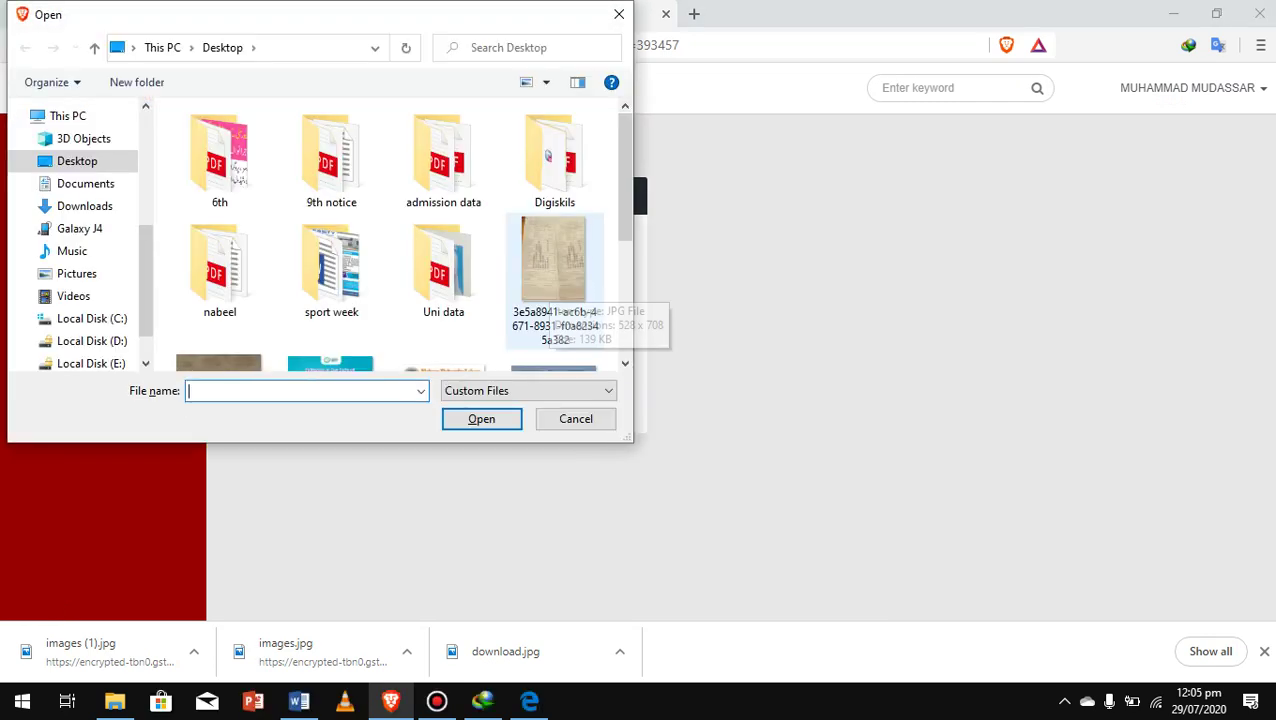
pyautogui.click(553, 270)
pyautogui.click(481, 418)
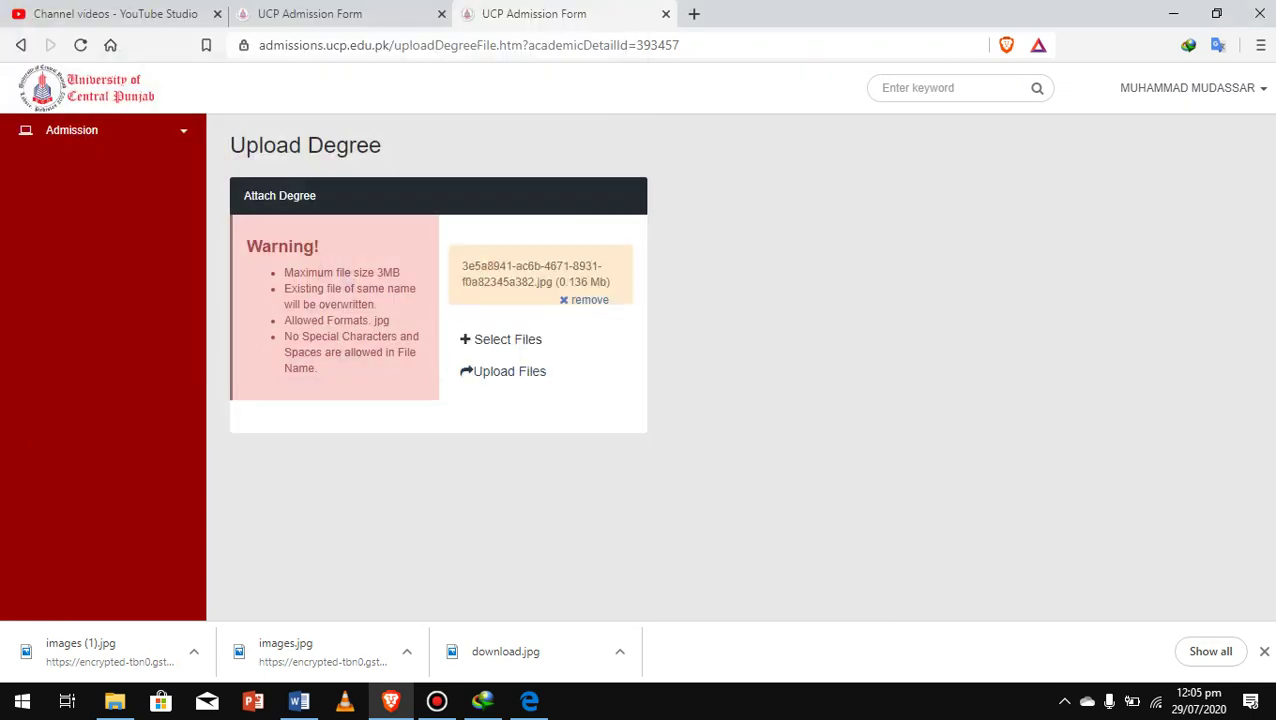
pyautogui.click(507, 371)
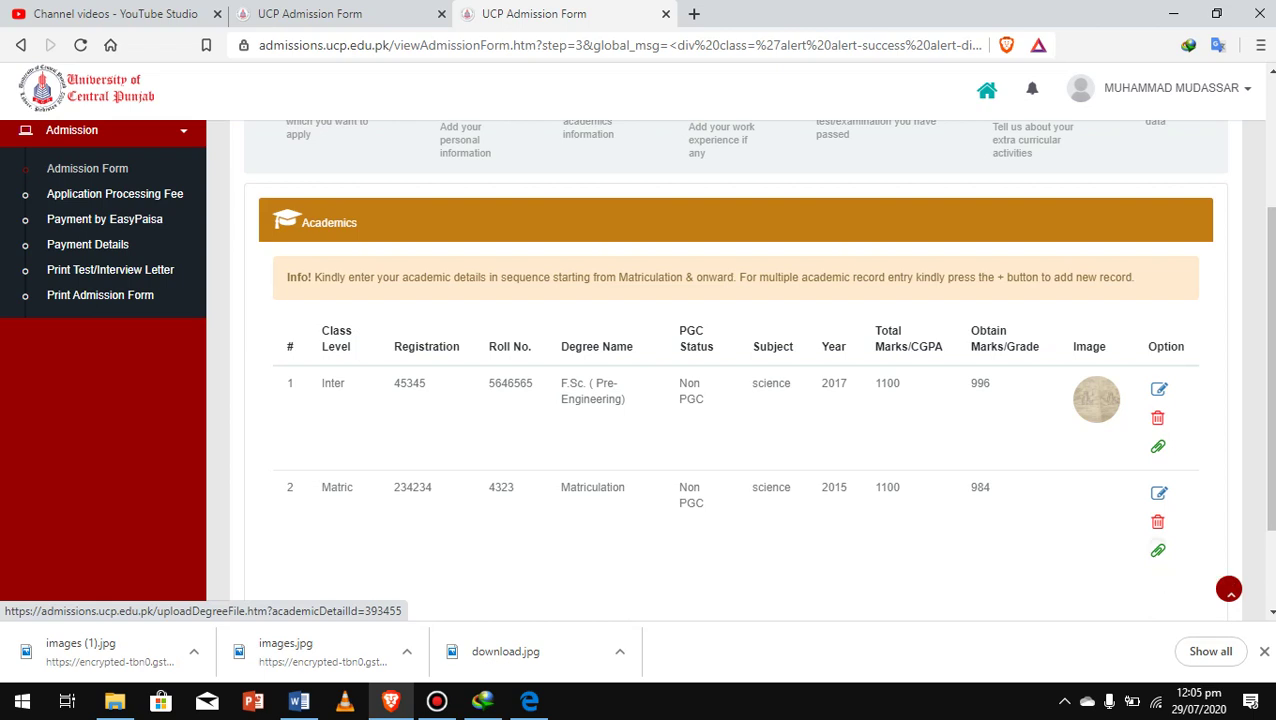
# Upload the ba12c6be JPG as the Matric degree image, then close the YouTube Studio tab
pyautogui.click(1158, 550)
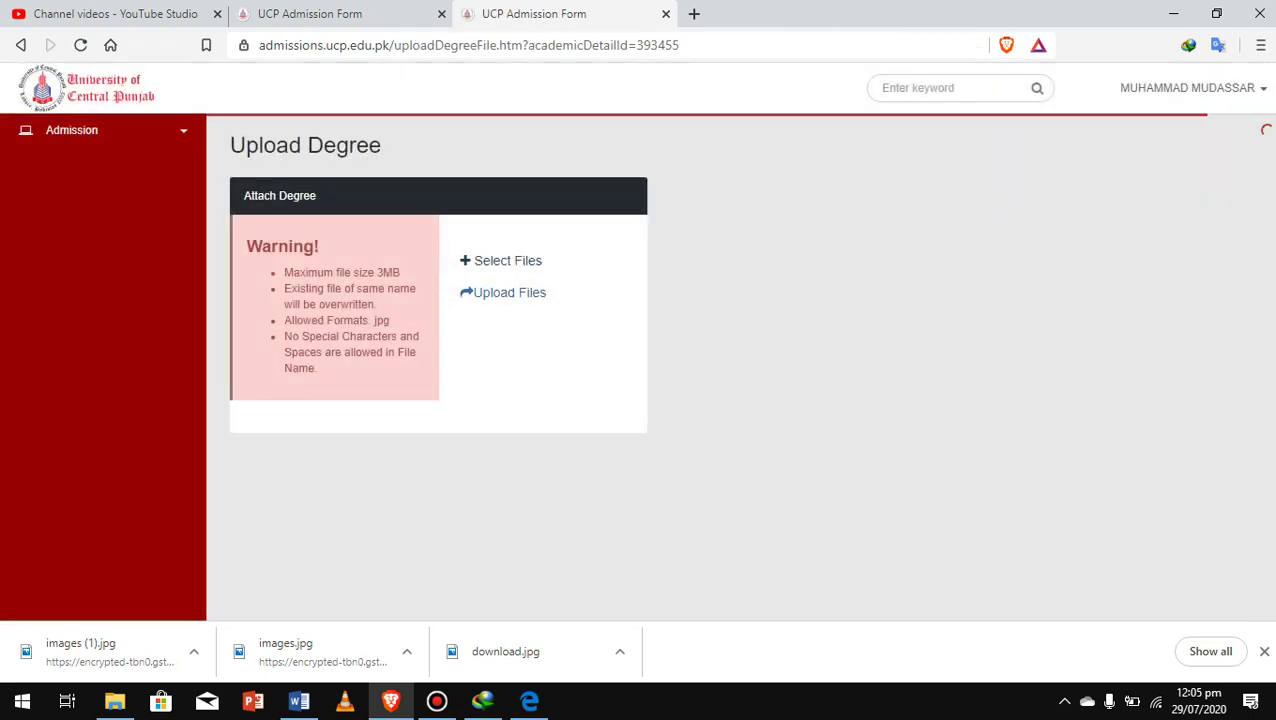
pyautogui.click(500, 260)
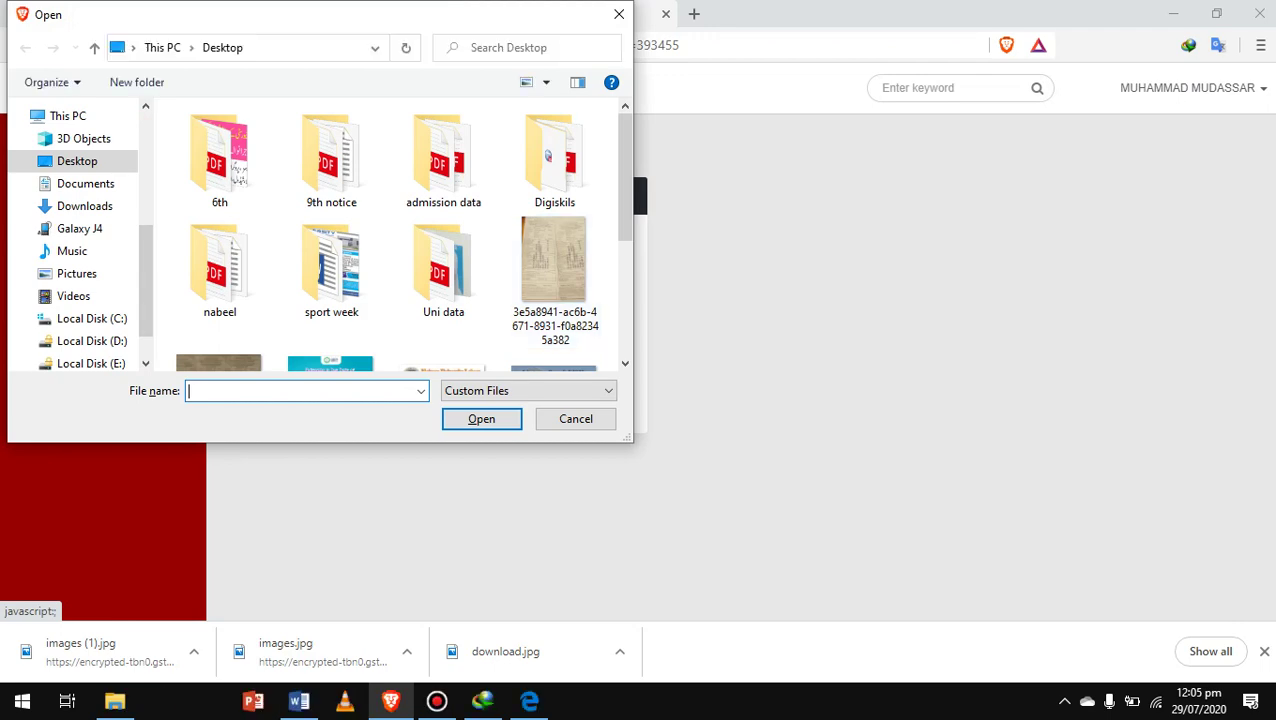
pyautogui.scroll(-2, 445, 230)
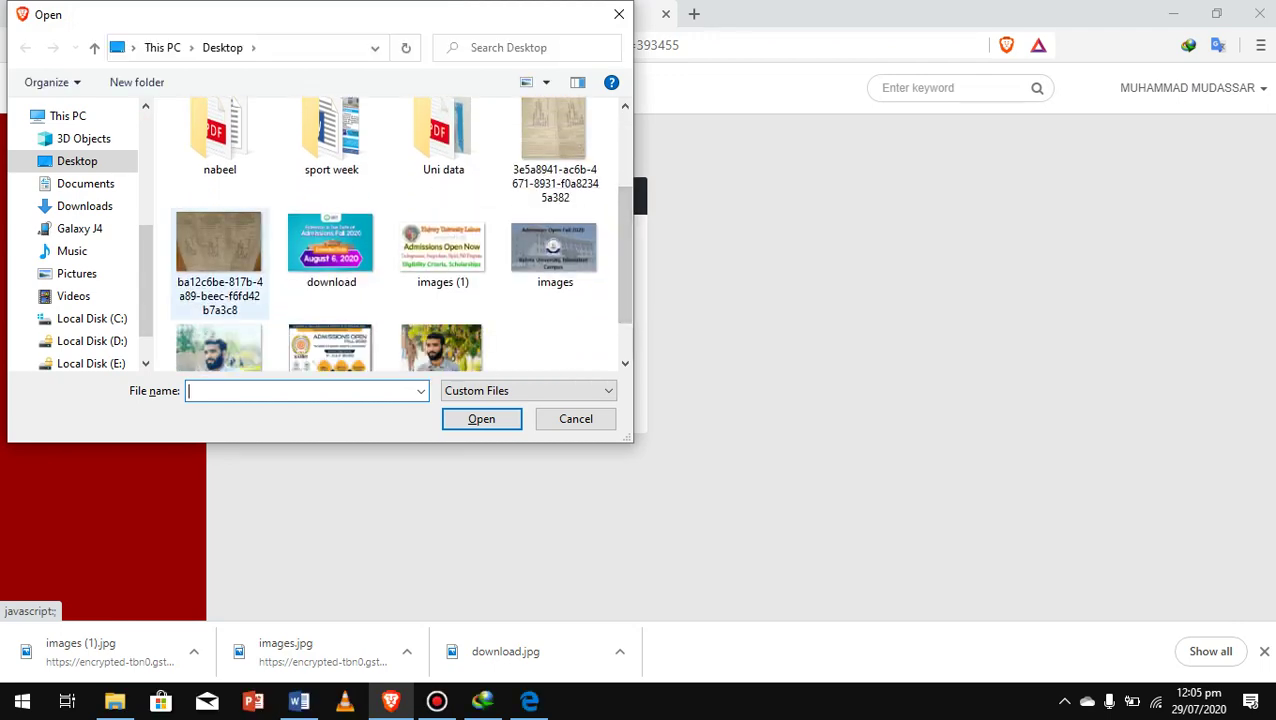
pyautogui.click(219, 250)
pyautogui.click(481, 418)
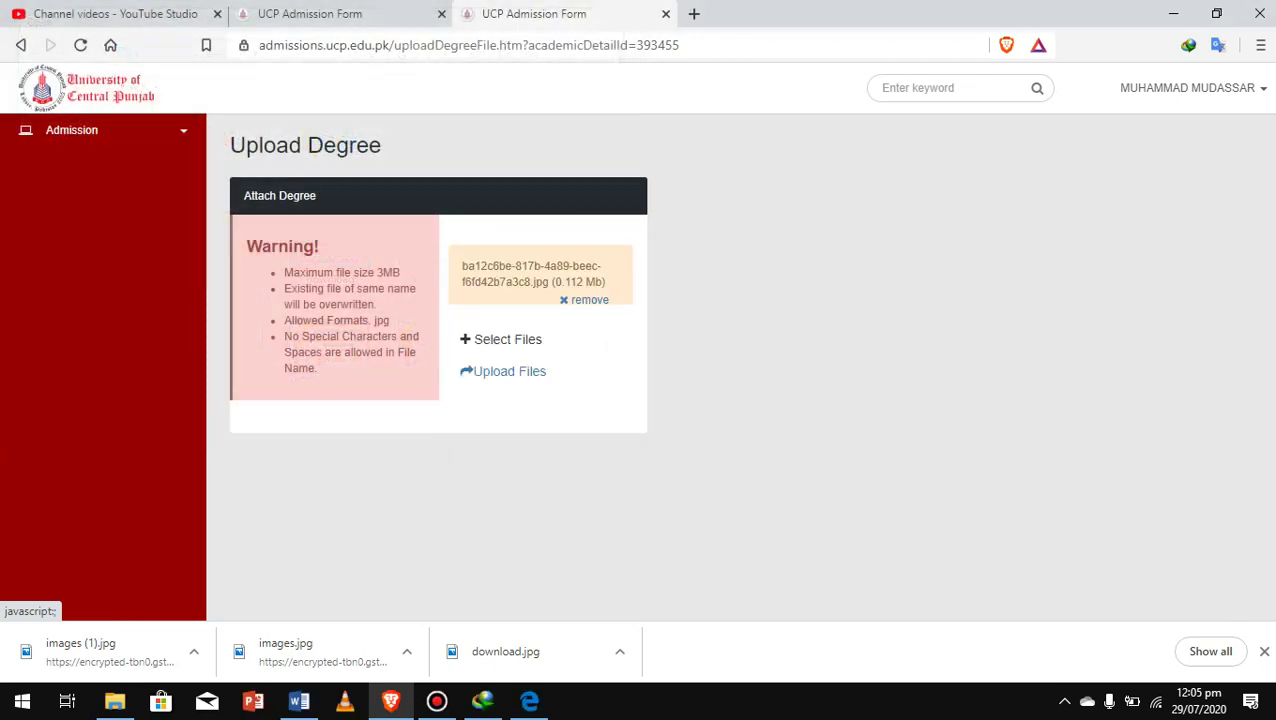
pyautogui.click(503, 371)
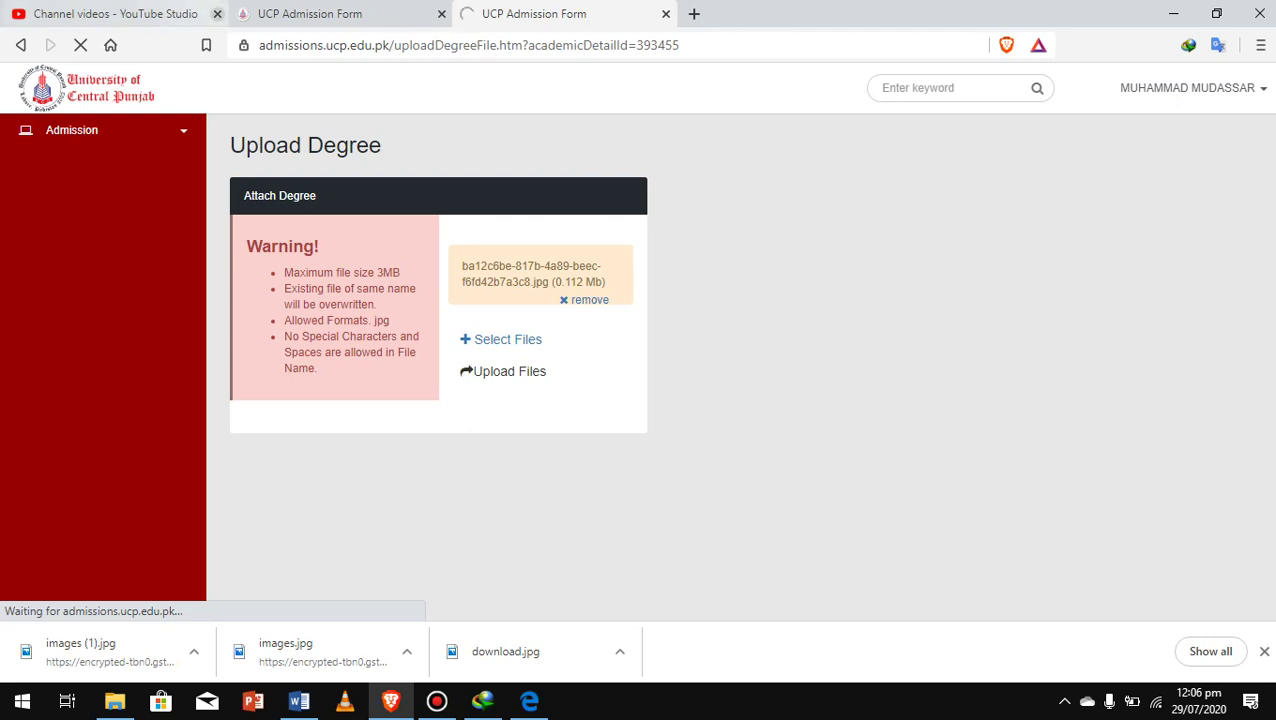
pyautogui.click(217, 14)
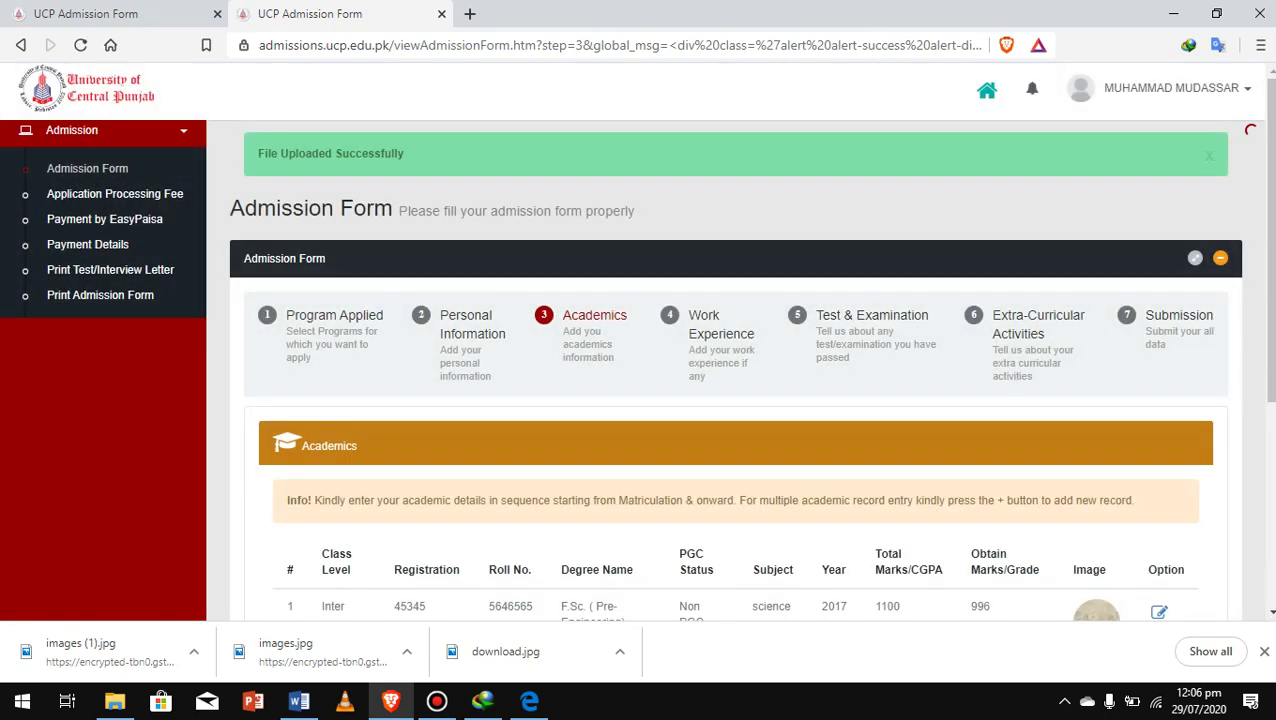
# Advance through Work Experience, Test & Examination and Extra-Curricular to the Submission step
pyautogui.scroll(-2, 740, 350)
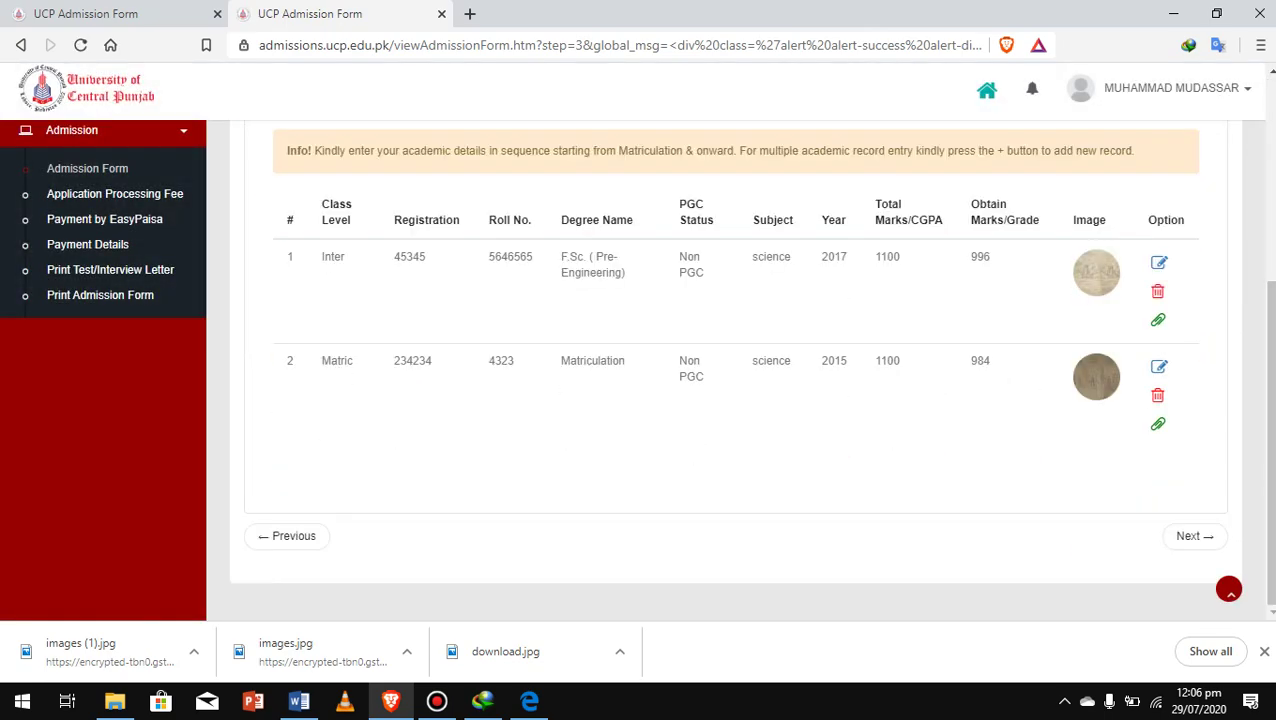
pyautogui.click(1194, 536)
pyautogui.click(1194, 536)
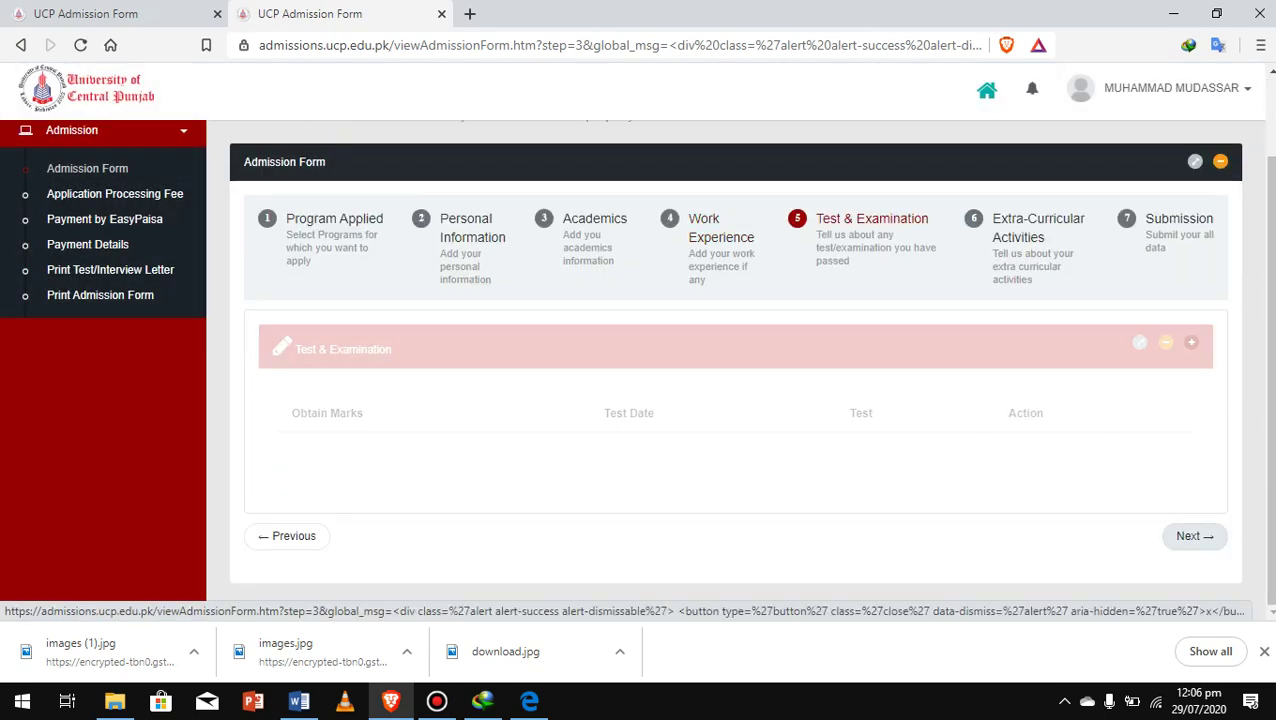
pyautogui.click(1194, 536)
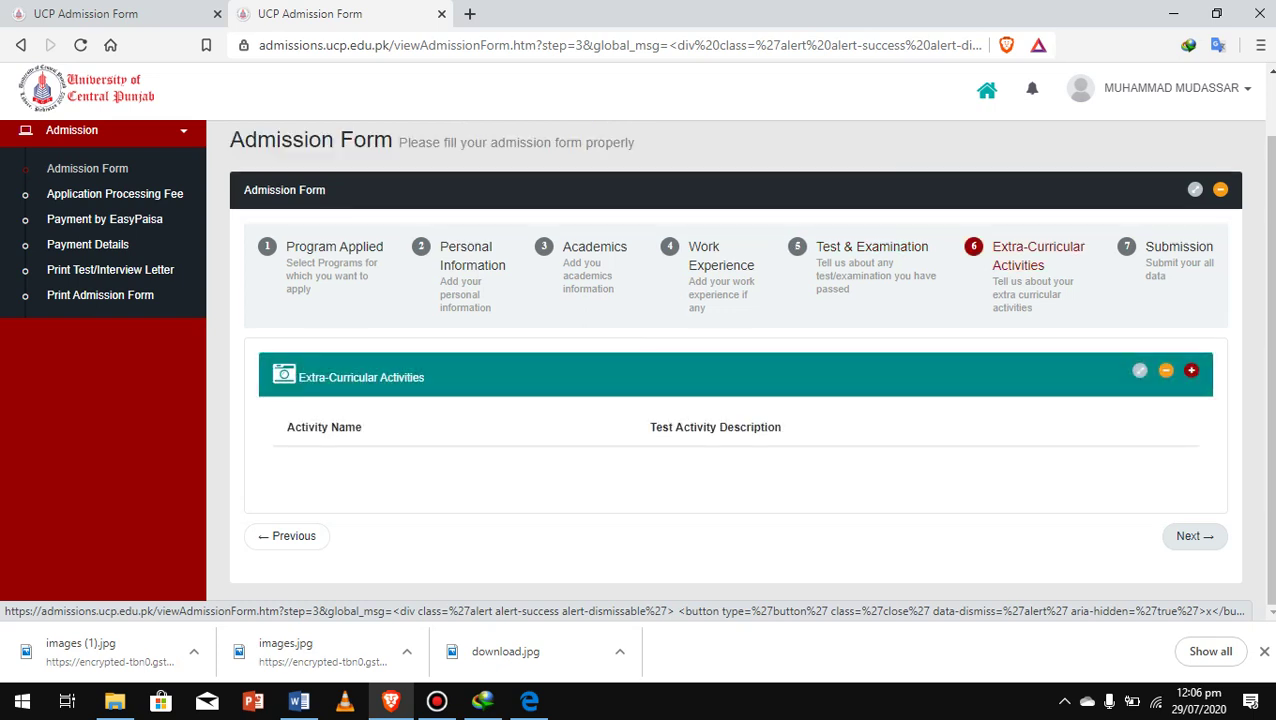
pyautogui.click(1194, 536)
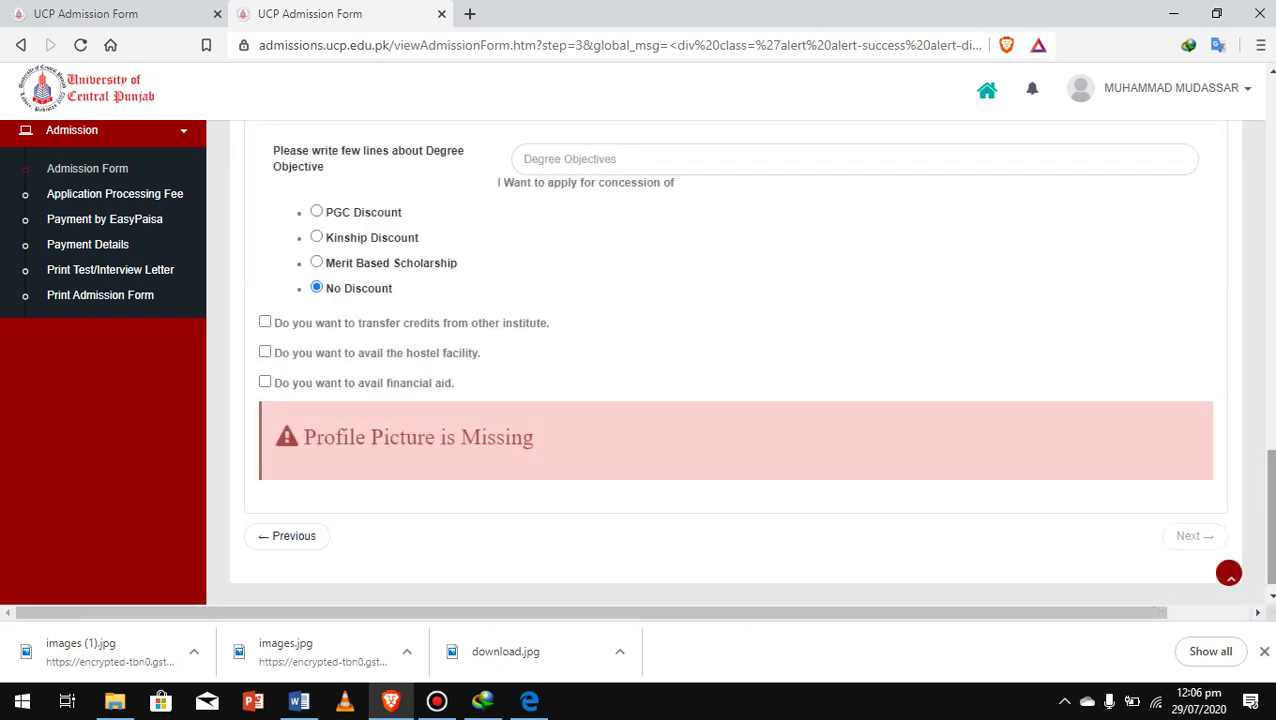
# Step back through every earlier step to step 1, Program Applied
pyautogui.scroll(1, 1229, 573)
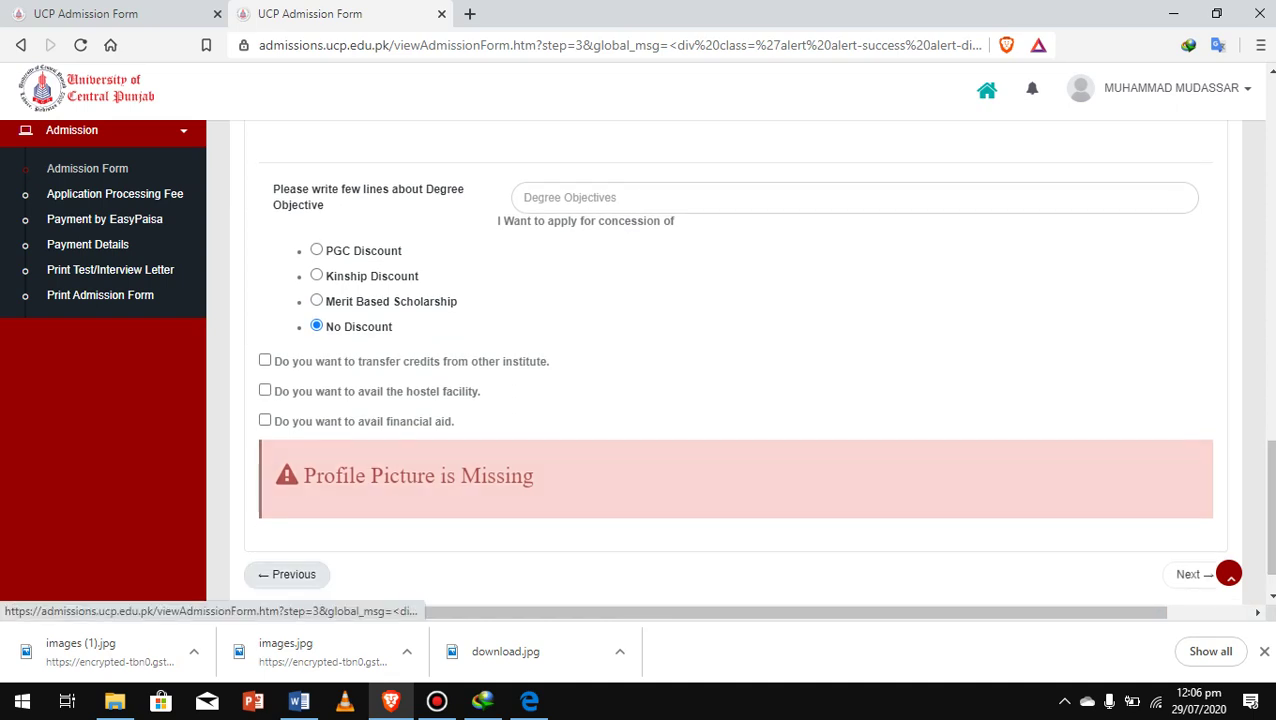
pyautogui.click(287, 574)
pyautogui.click(287, 574)
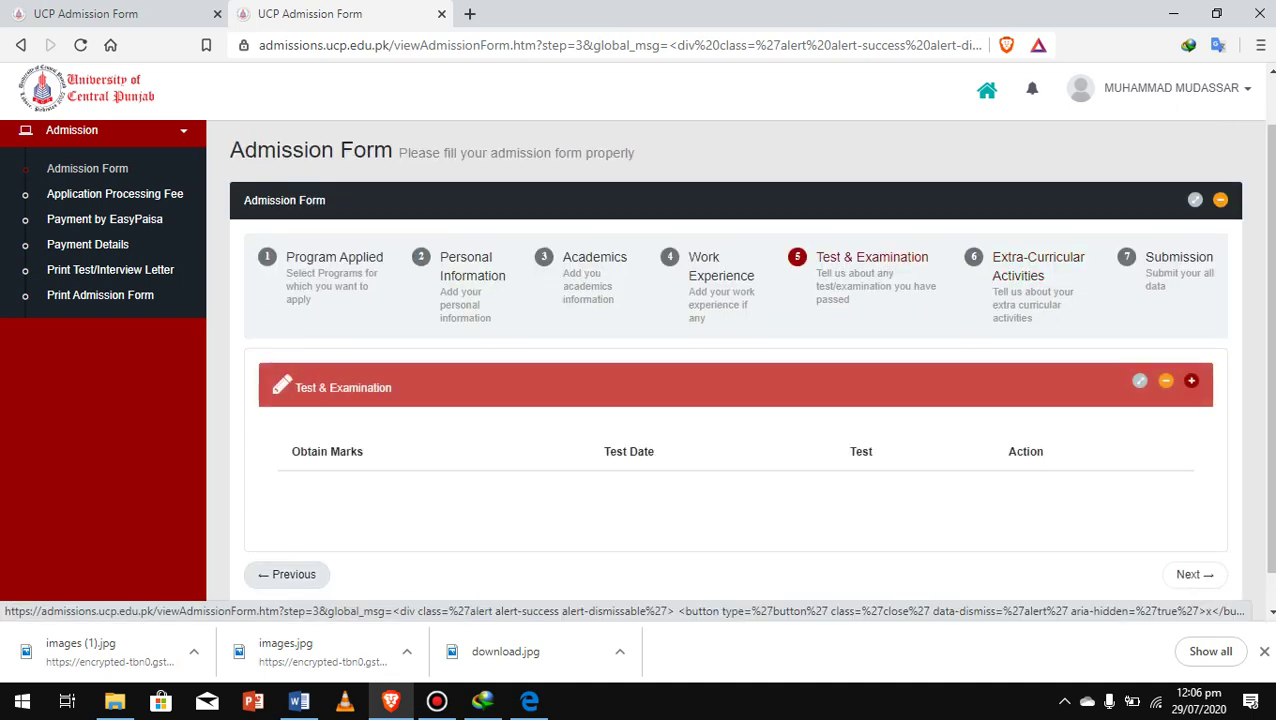
pyautogui.click(287, 574)
pyautogui.click(287, 574)
pyautogui.scroll(-3, 287, 574)
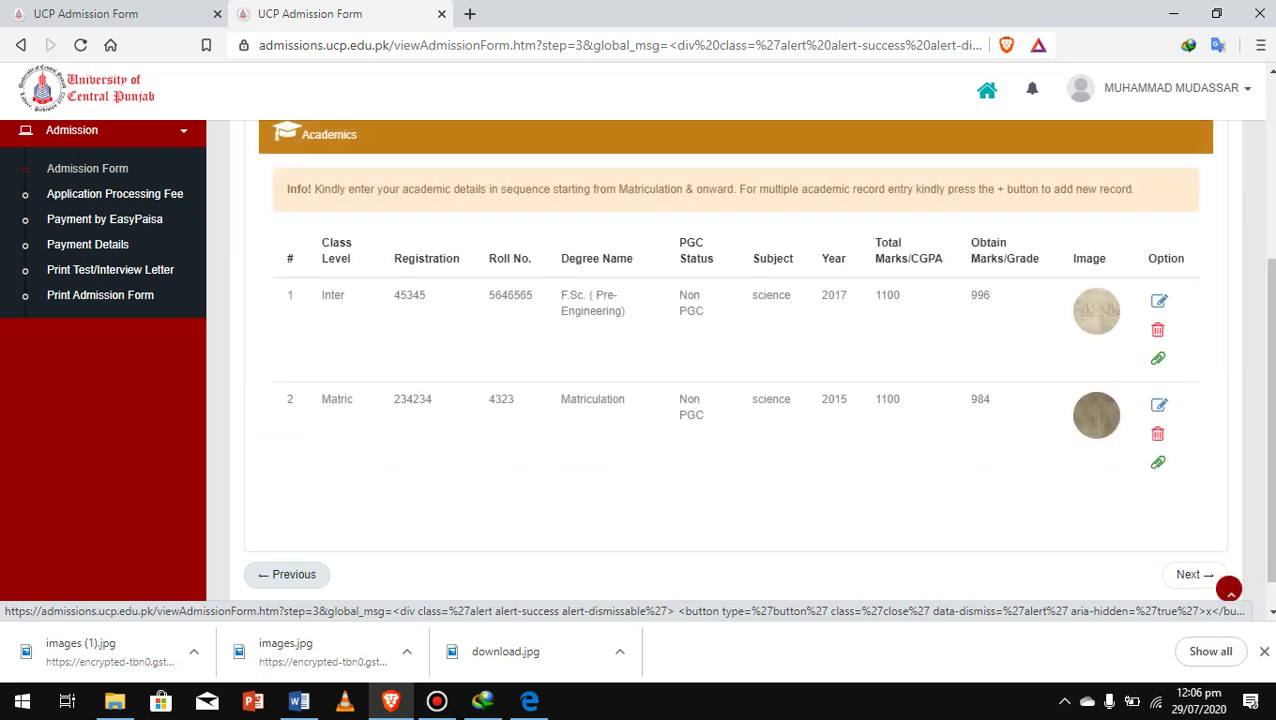
pyautogui.click(287, 574)
pyautogui.click(287, 574)
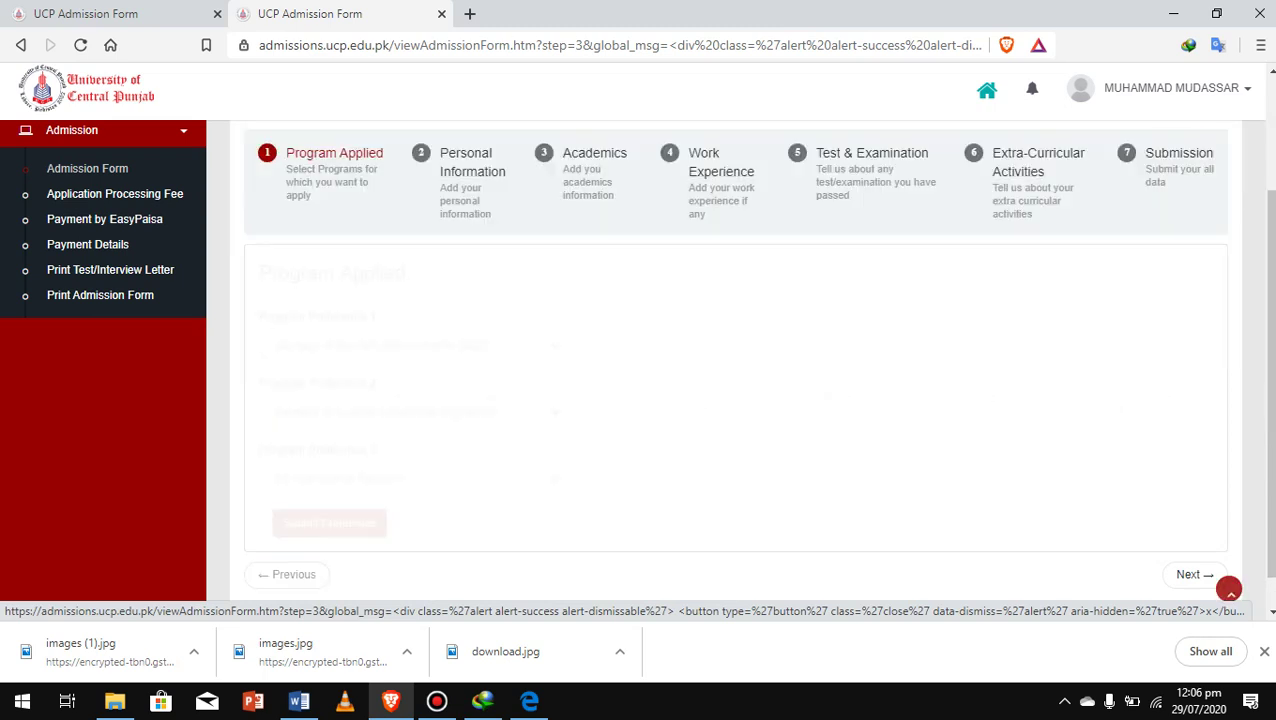
# Advance to Personal Information and scroll through its saved fields and upload confirmation
pyautogui.scroll(-1, 287, 574)
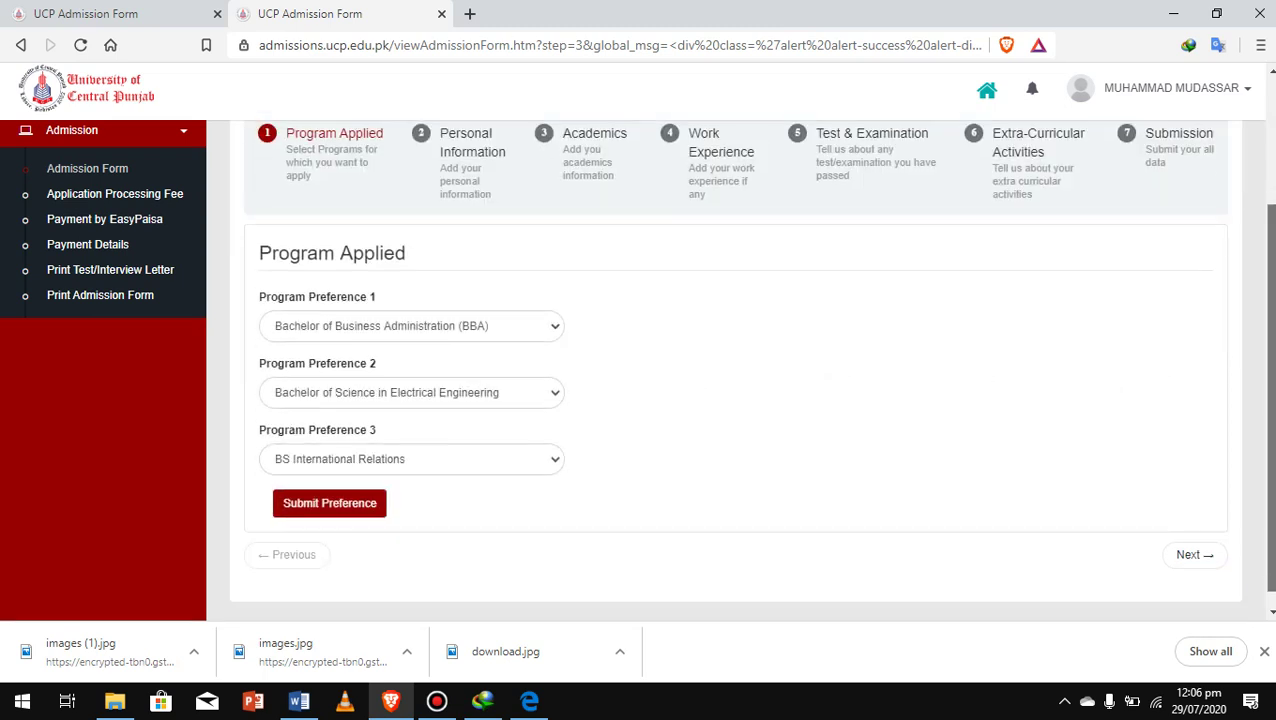
pyautogui.click(1194, 536)
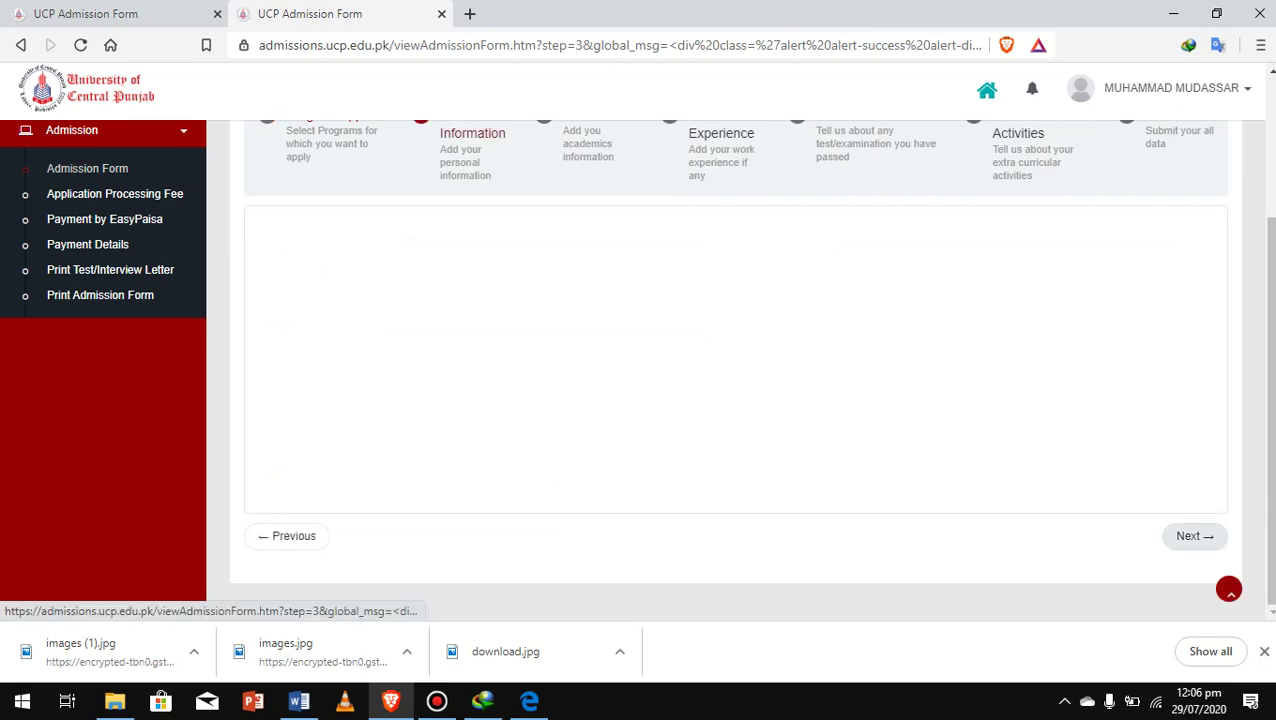
pyautogui.scroll(10, 1194, 536)
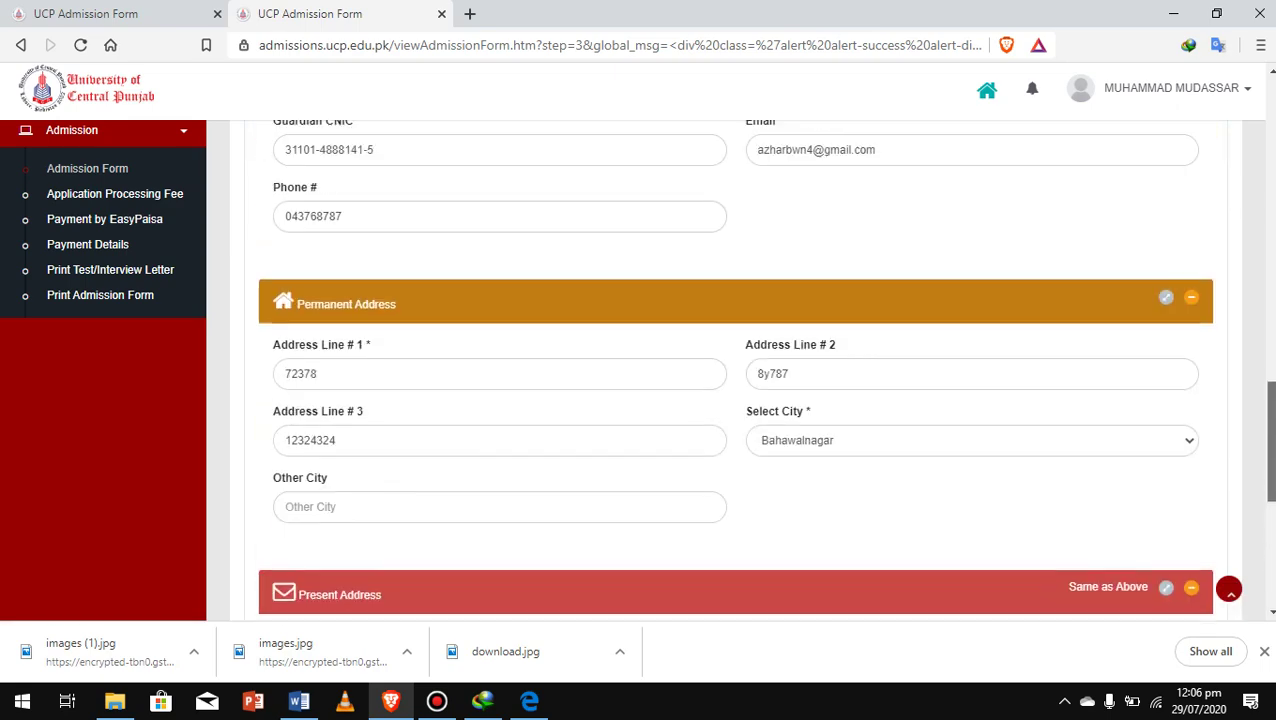
pyautogui.scroll(8, 735, 370)
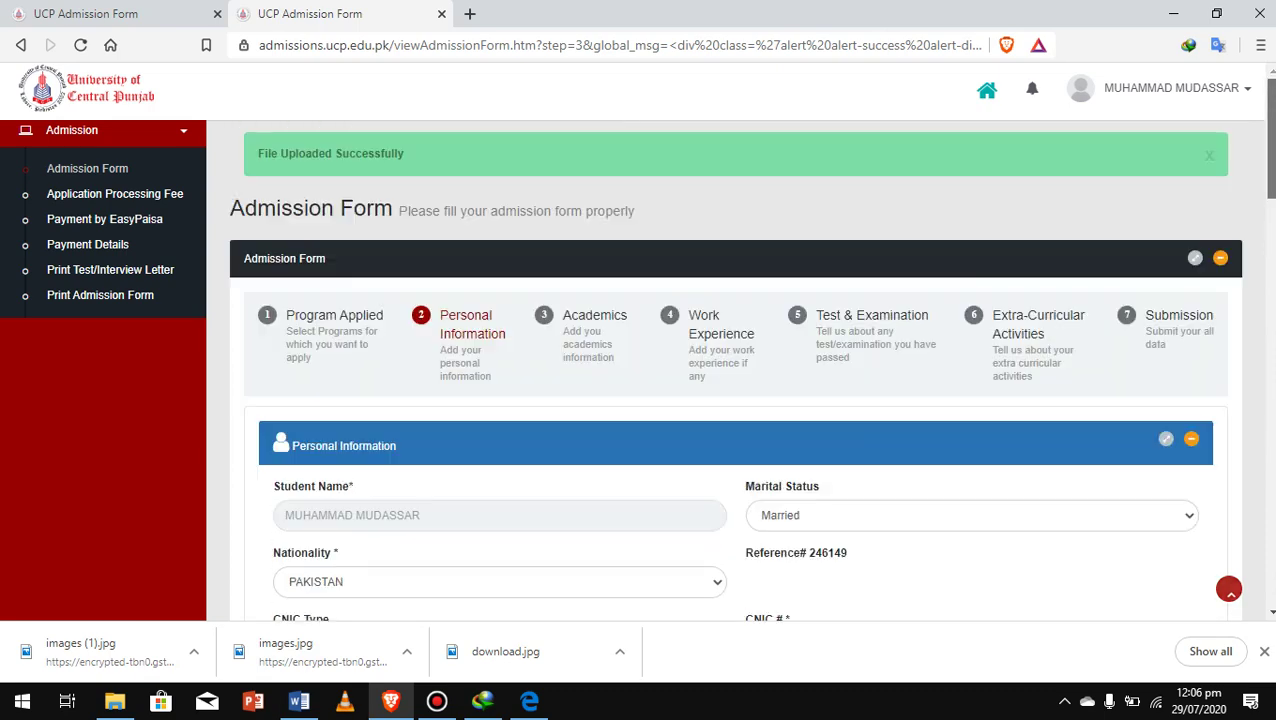
pyautogui.scroll(-2, 735, 370)
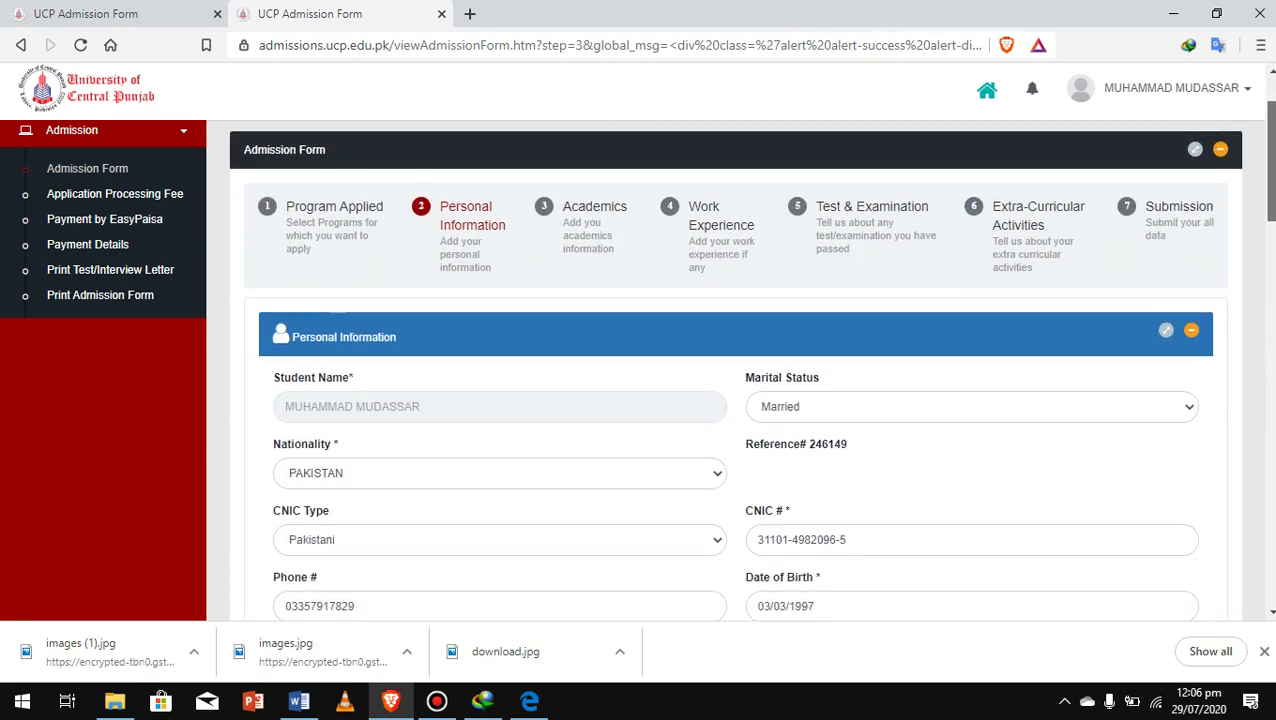
pyautogui.scroll(2, 735, 370)
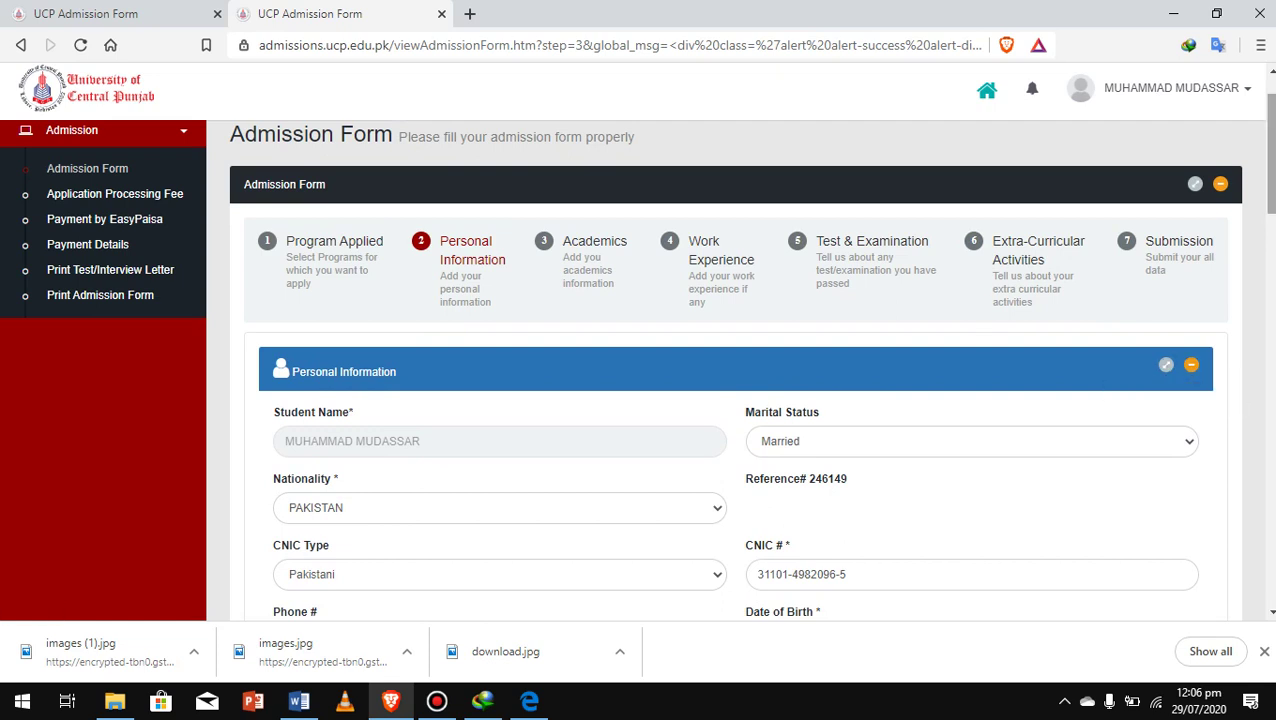
pyautogui.scroll(-5, 735, 370)
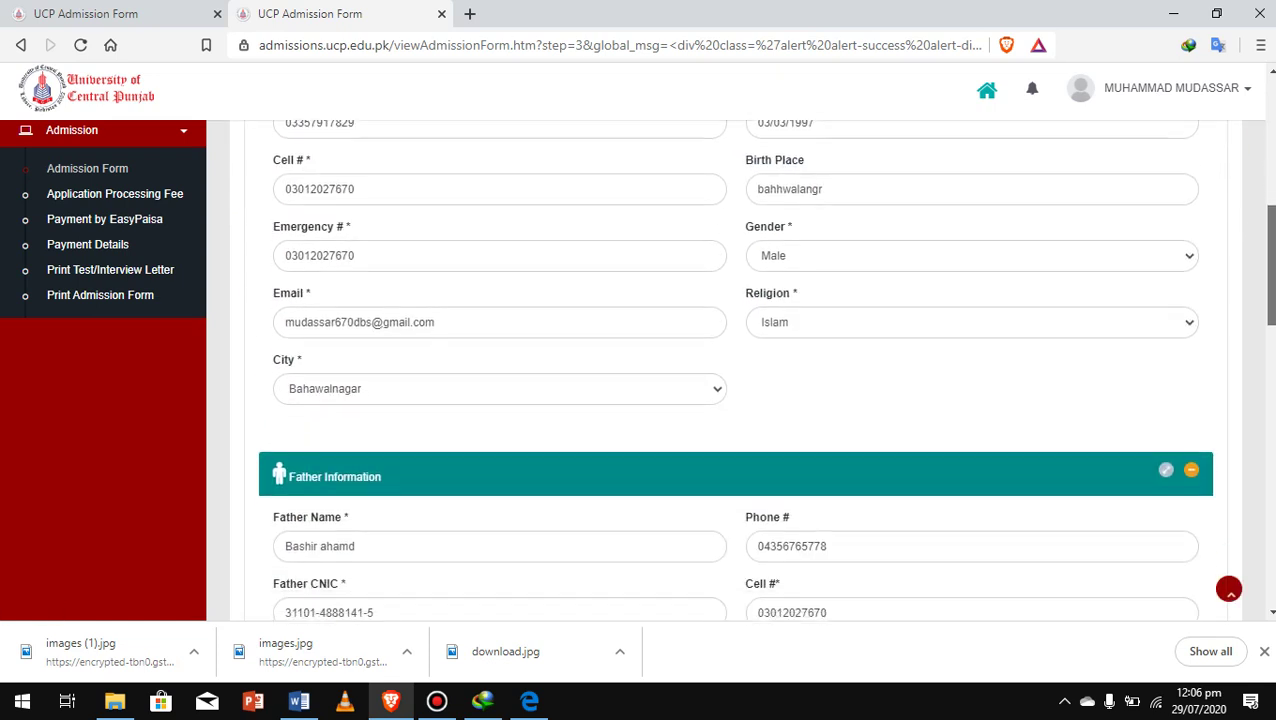
pyautogui.scroll(-6, 735, 370)
pyautogui.scroll(9, 735, 370)
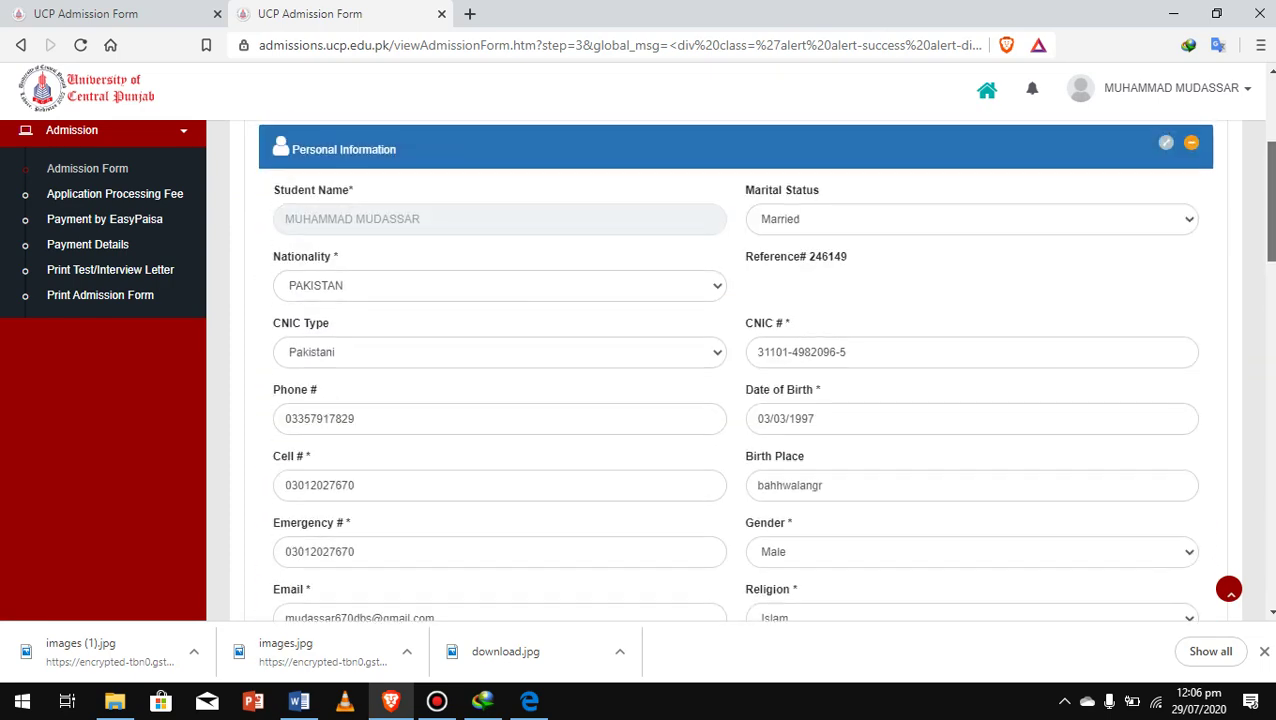
pyautogui.scroll(3, 735, 370)
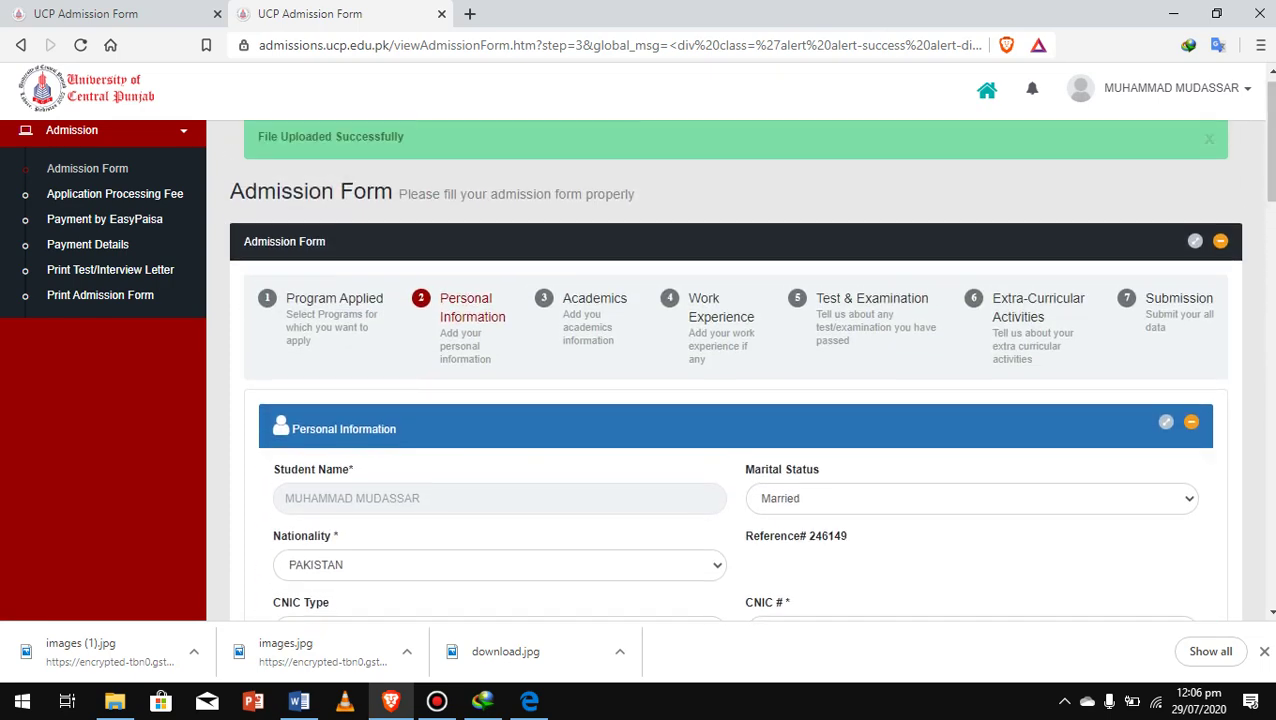
pyautogui.click(436, 700)
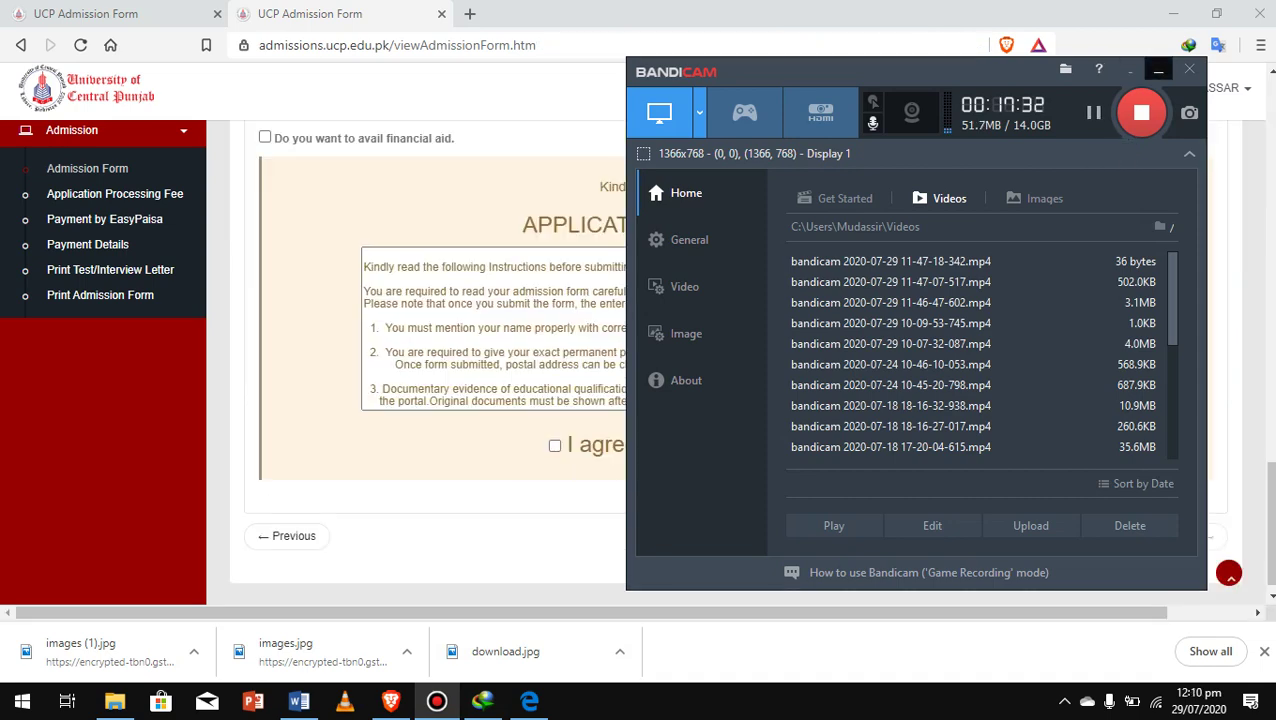
# Tick 'I agree to all the terms & conditions' and submit the admission form
pyautogui.click(1158, 69)
pyautogui.click(1170, 88)
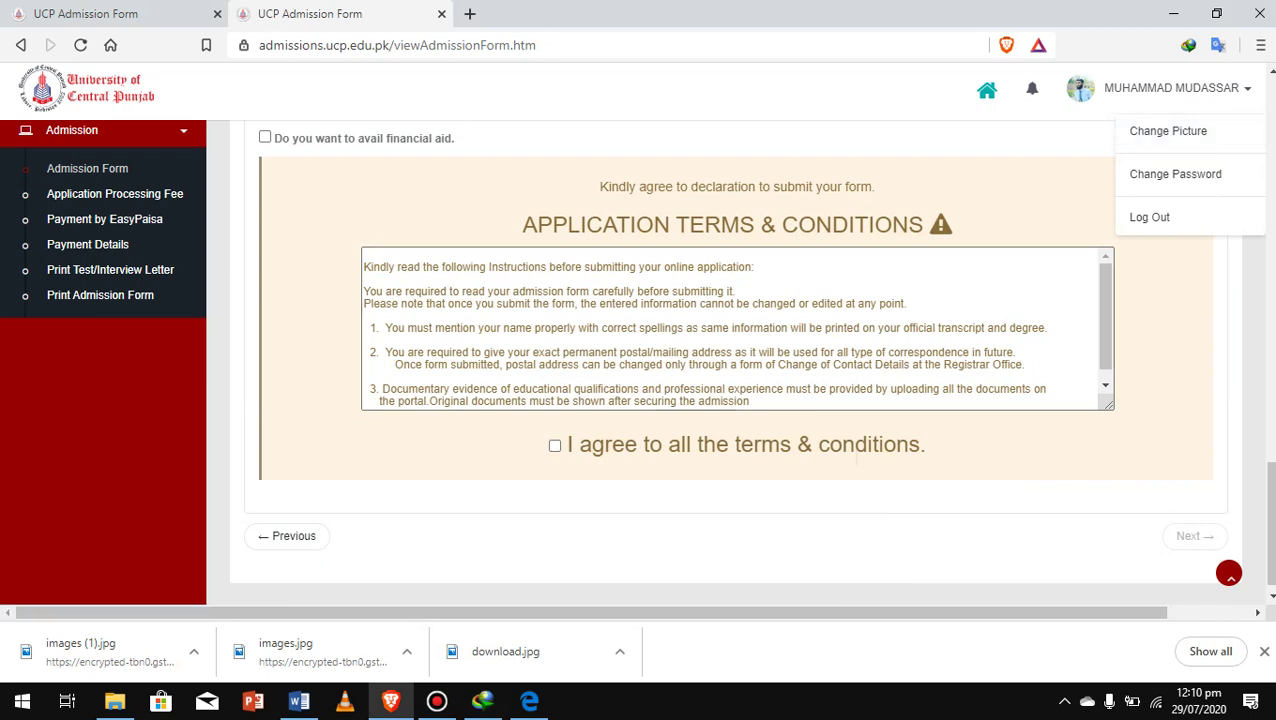
pyautogui.click(856, 456)
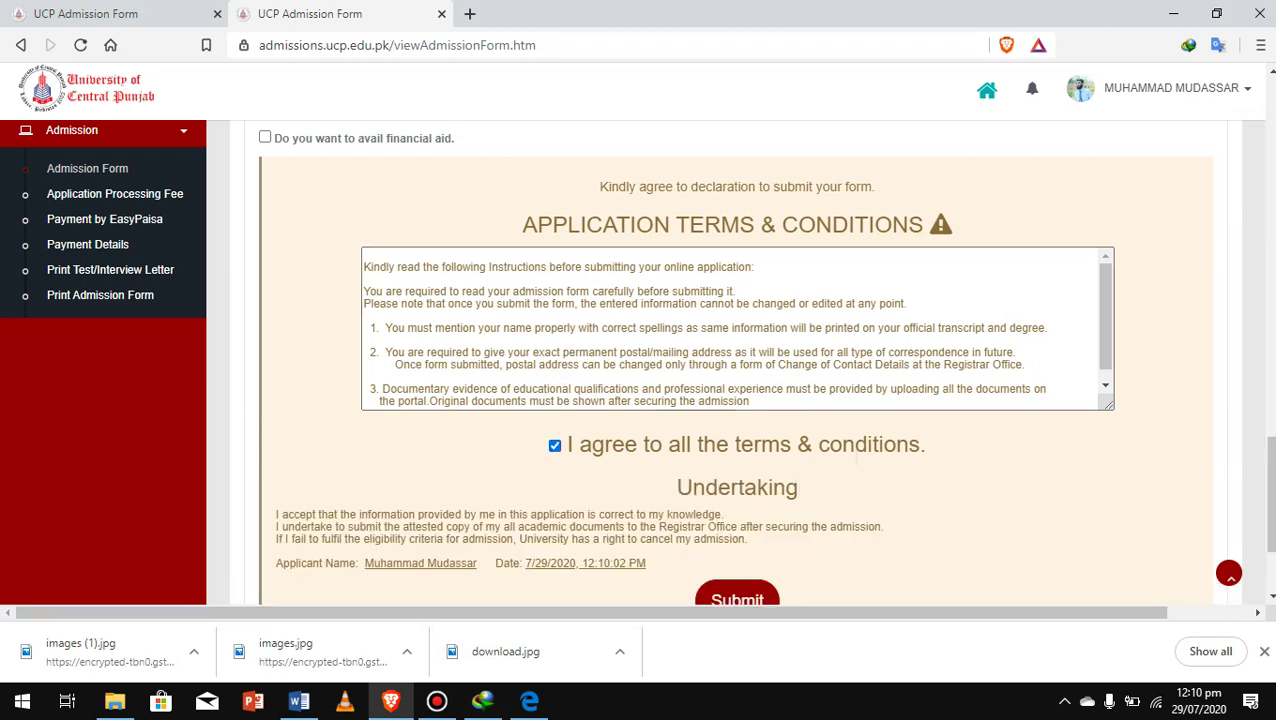
pyautogui.scroll(-2, 856, 458)
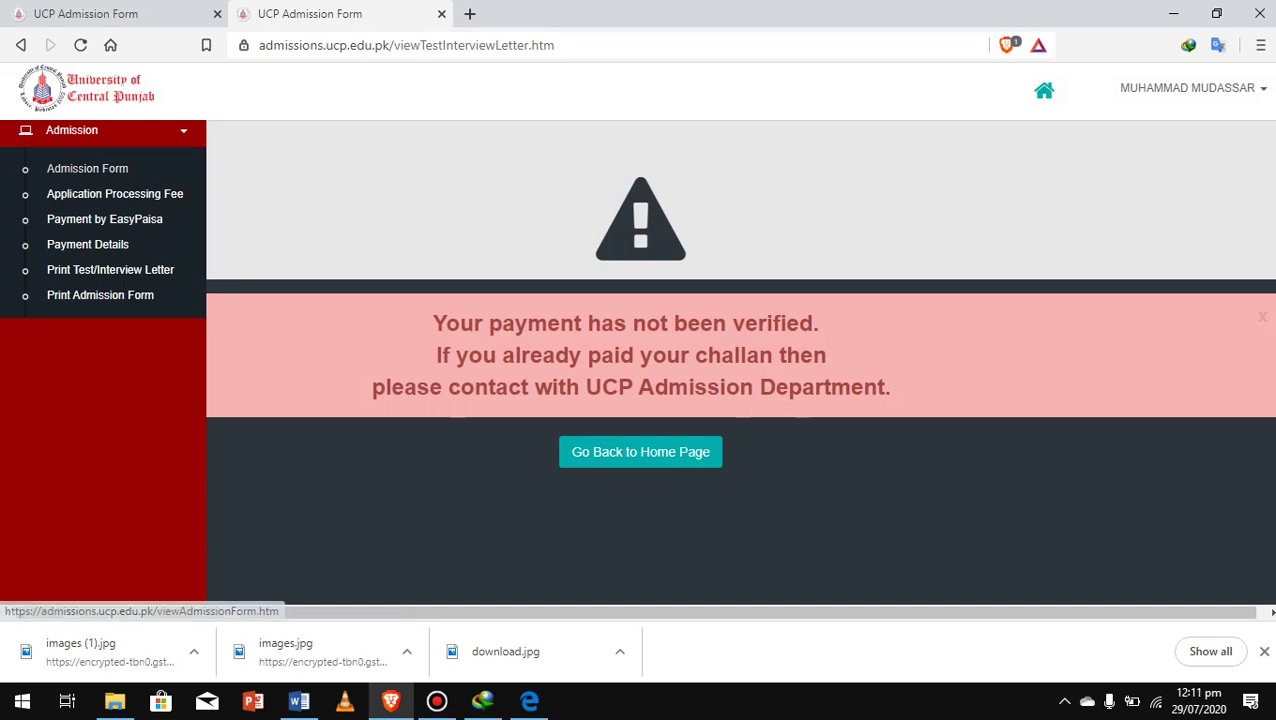
# Dismiss the Application Processing Fee challan download and start Payment by EasyPaisa
pyautogui.click(115, 193)
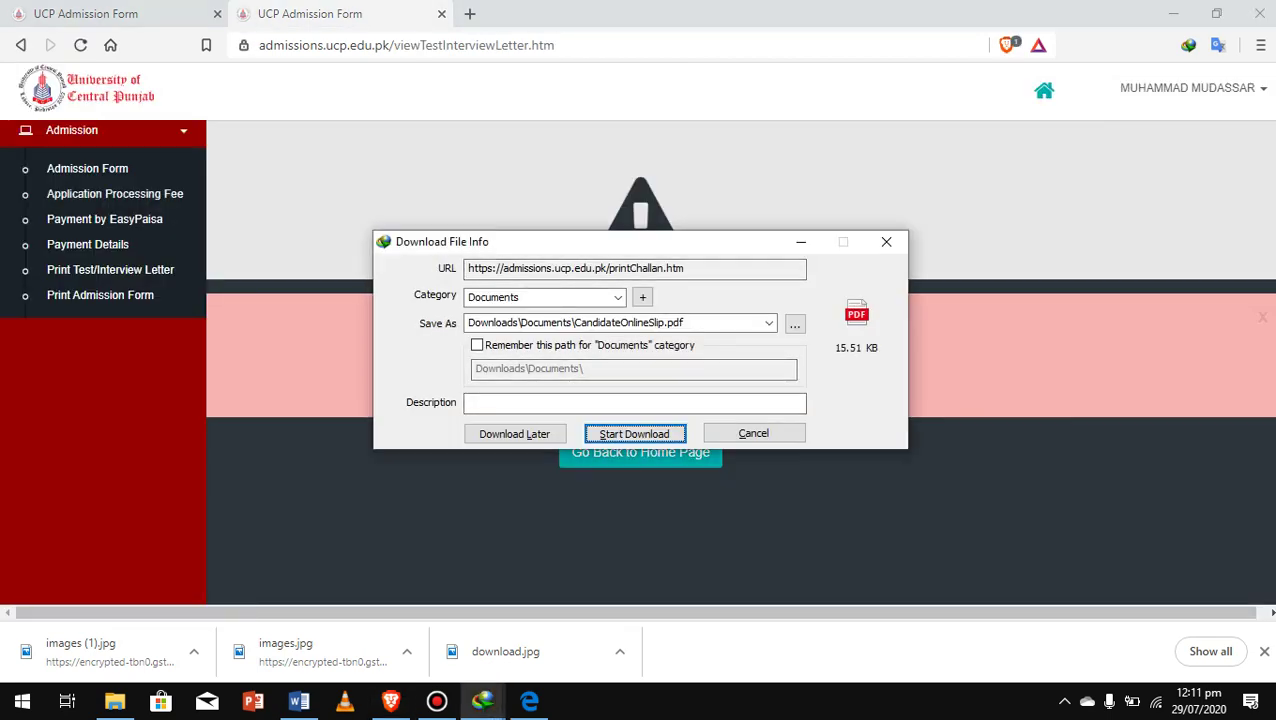
pyautogui.press('Return')
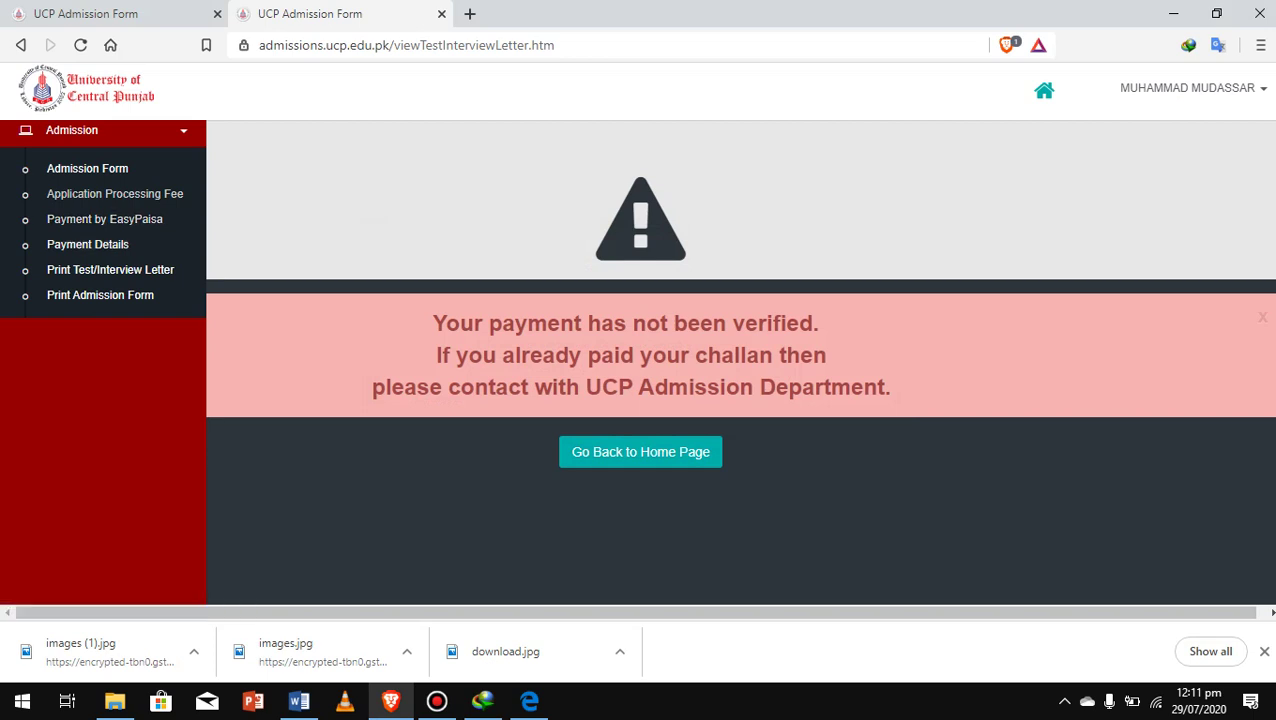
pyautogui.click(104, 219)
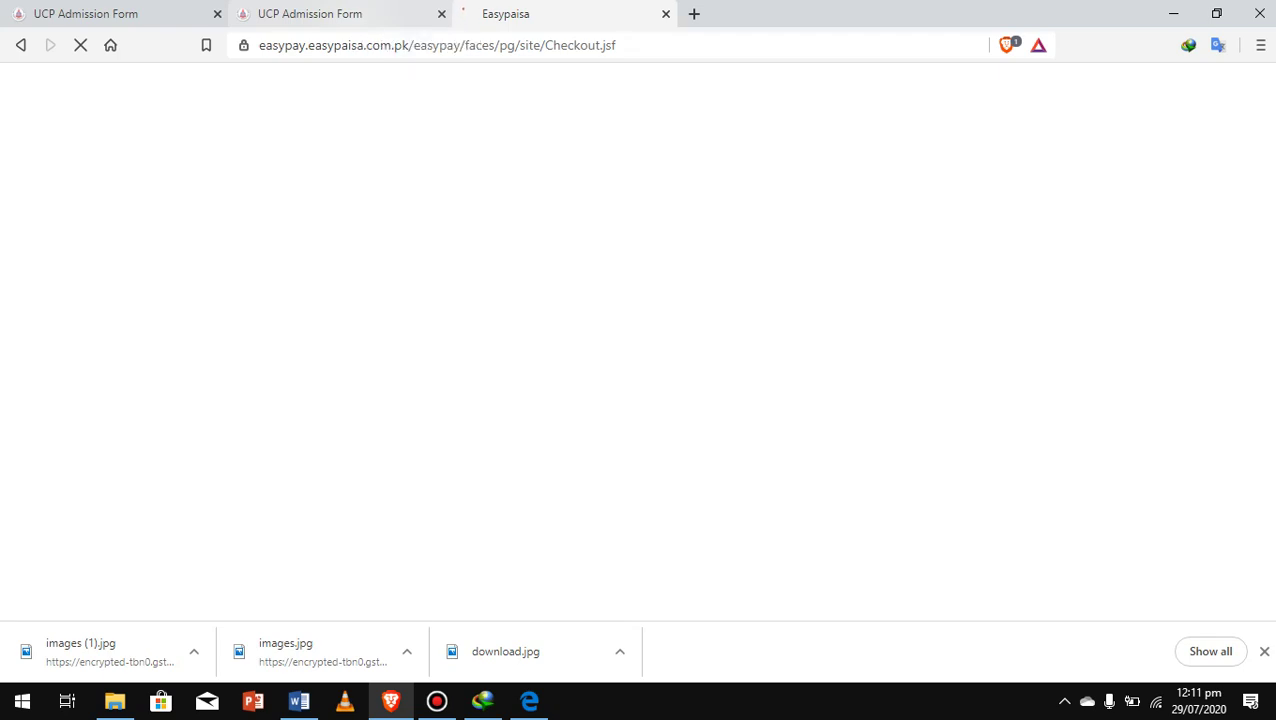
# Retry the Test/Interview Letter on the UCP portal, then load the Easypaisa checkout for PKR 1000.0
pyautogui.hotkey('ctrl', 'shift', 'Tab')
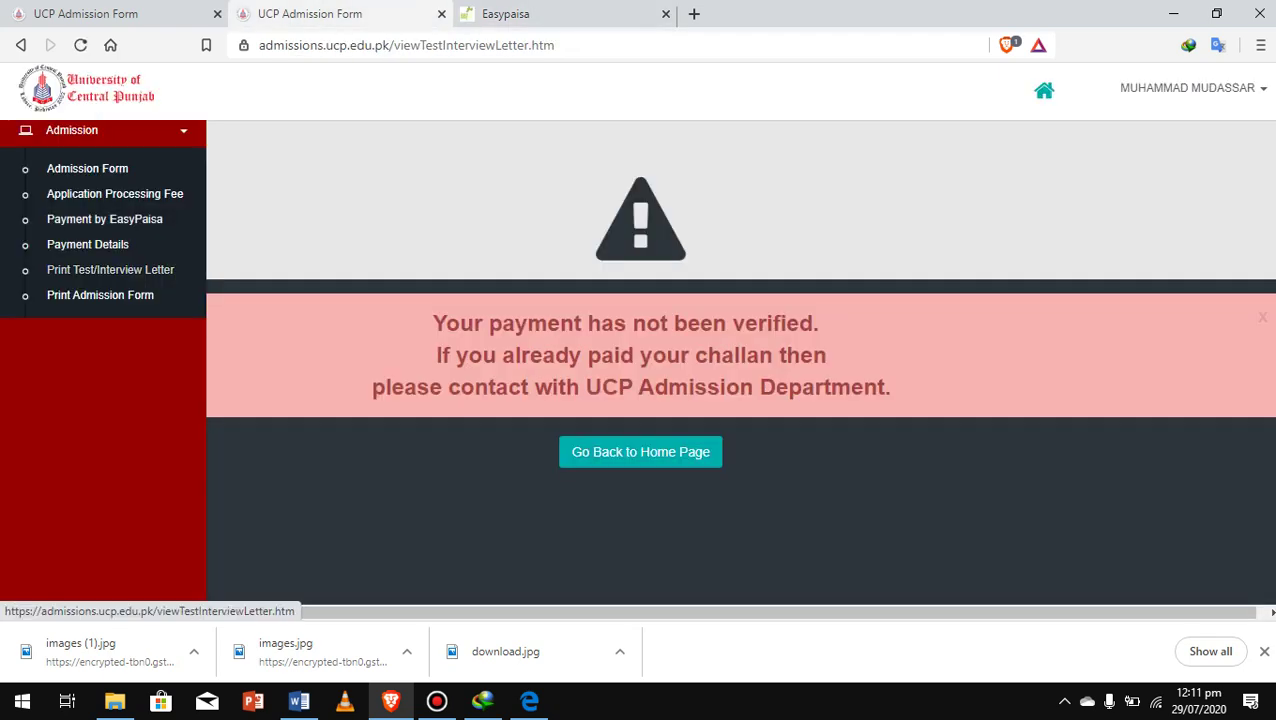
pyautogui.click(110, 269)
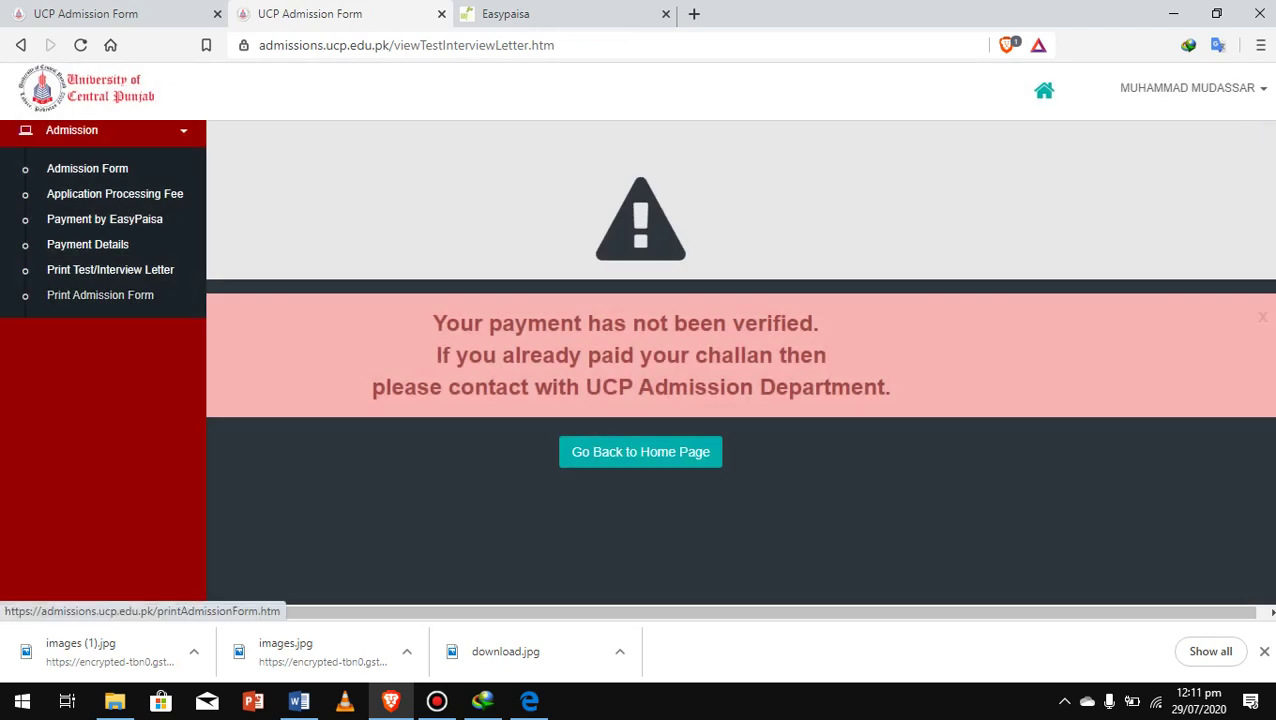
pyautogui.click(520, 14)
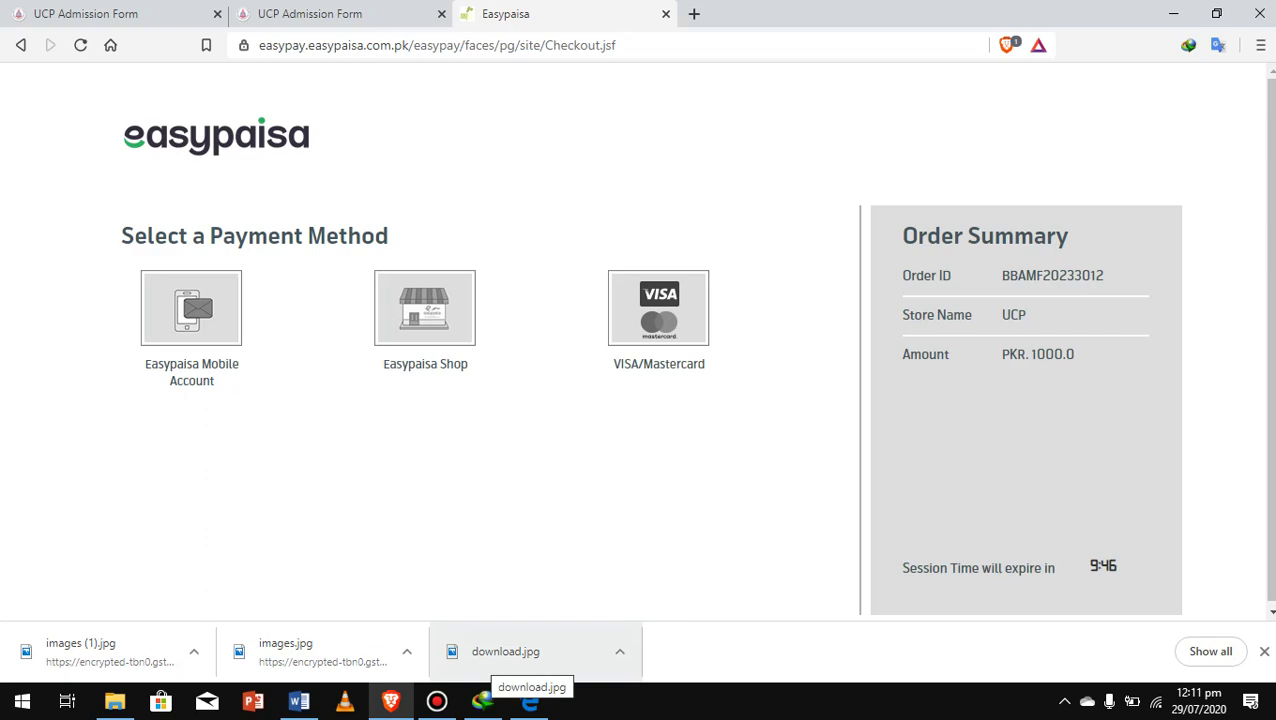
pyautogui.click(436, 700)
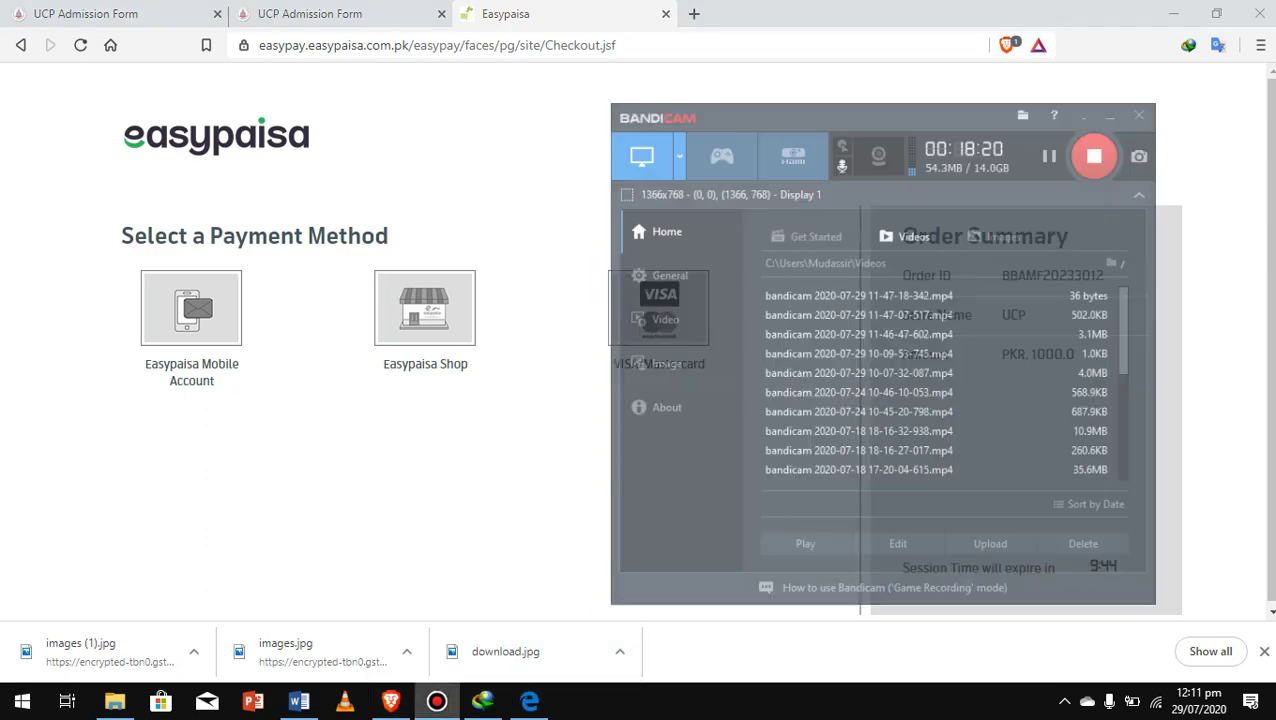